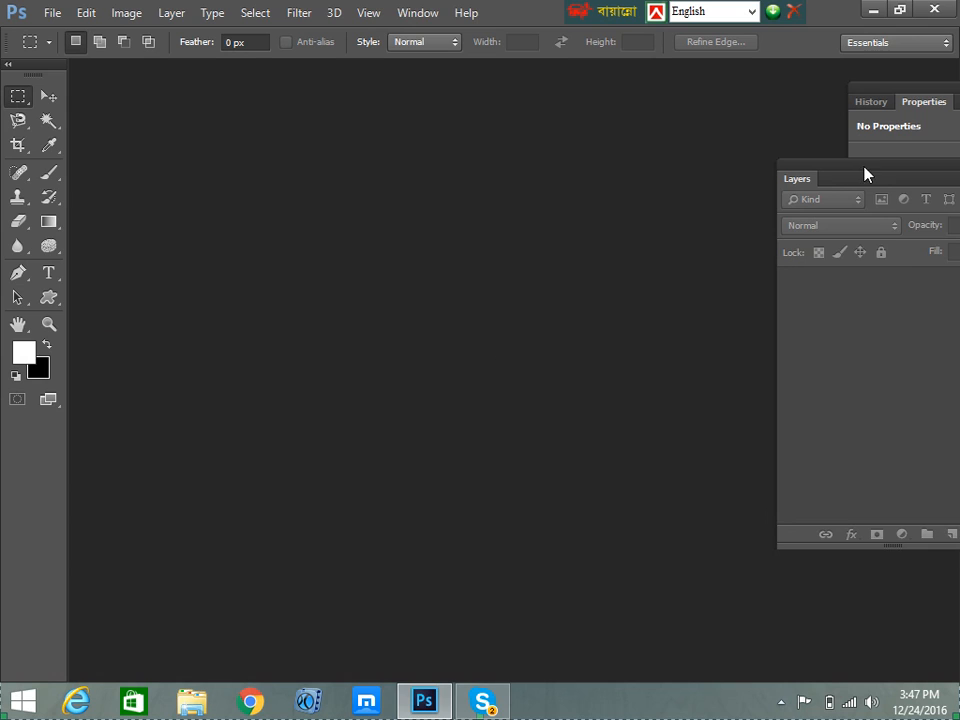
Move the floating Layers panel and the History/Properties panel group further into the workspace
{"action": "left_click_drag", "start_coordinate": [866, 175], "coordinate": [830, 152]}
{"action": "left_click_drag", "start_coordinate": [912, 92], "coordinate": [761, 174]}
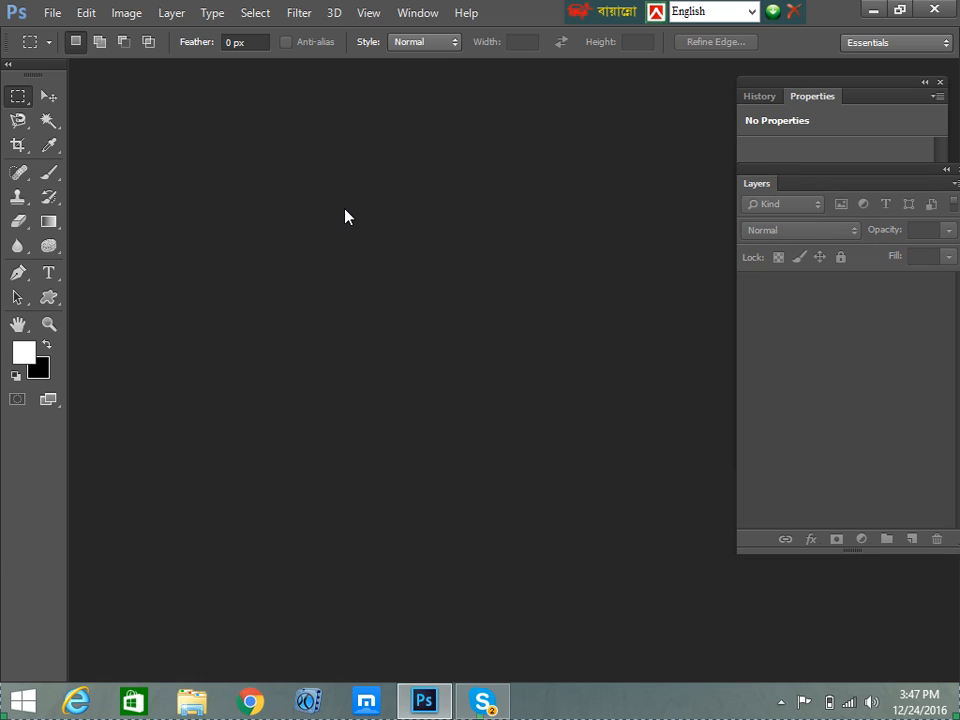
{"action": "left_click", "coordinate": [782, 704]}
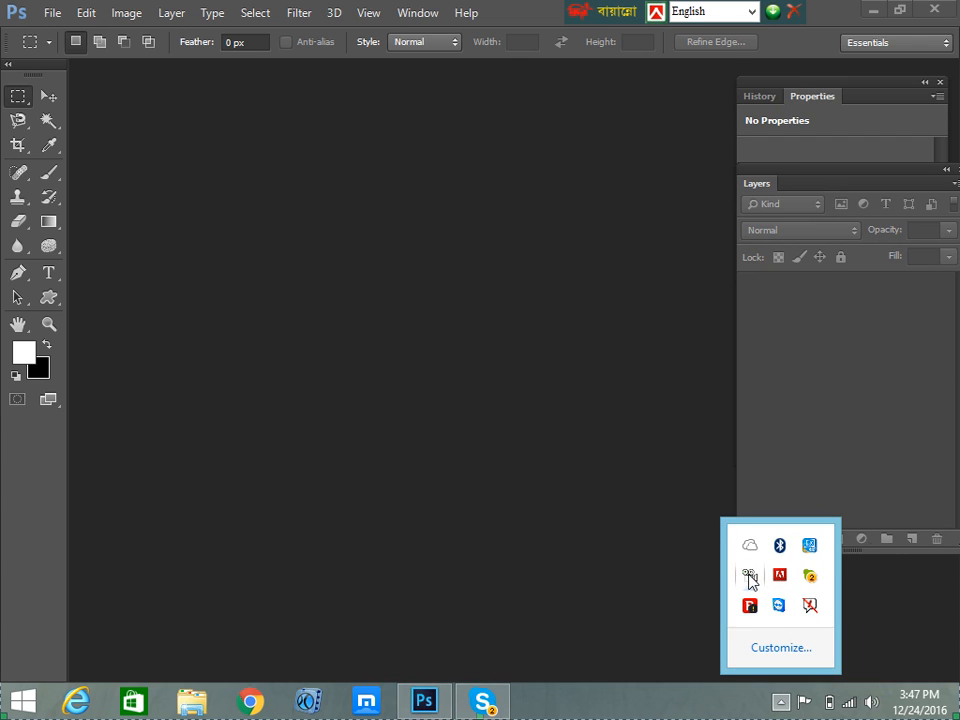
{"action": "right_click", "coordinate": [752, 581]}
{"action": "left_click", "coordinate": [776, 540]}
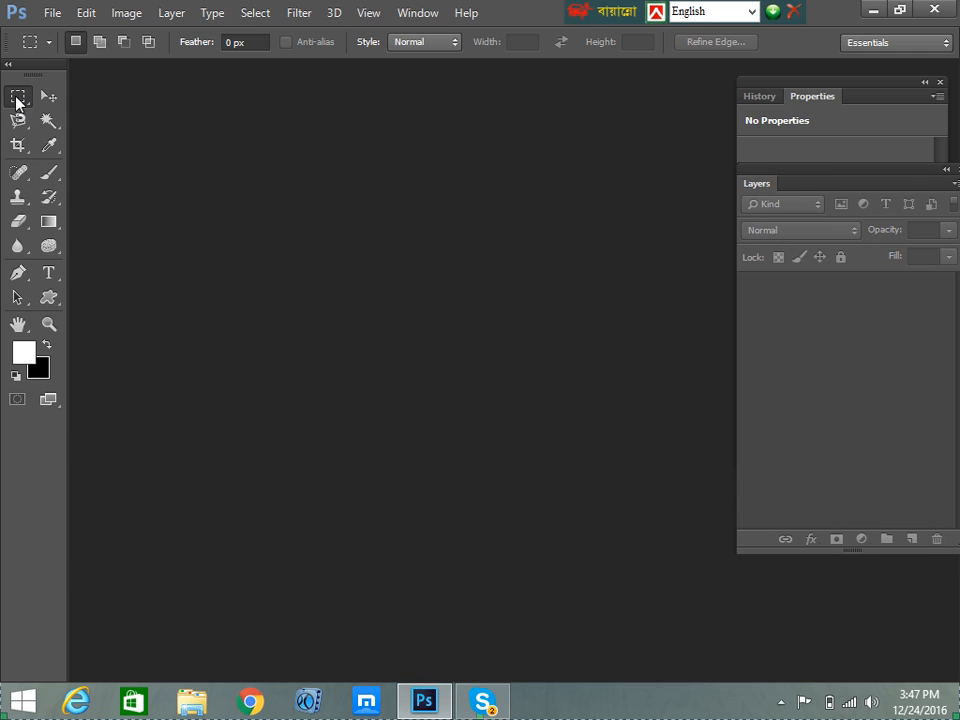
Examine the variants of the Marquee, Lasso and Magic Wand tools, and switch to the Move tool
{"action": "right_click", "coordinate": [18, 99]}
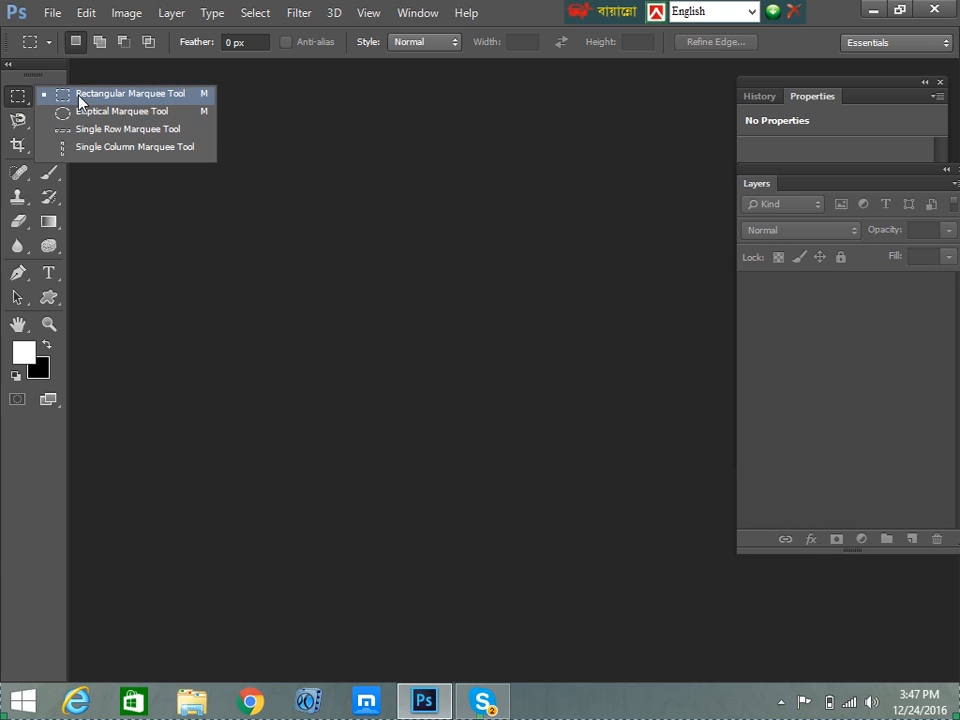
{"action": "left_click", "coordinate": [295, 102]}
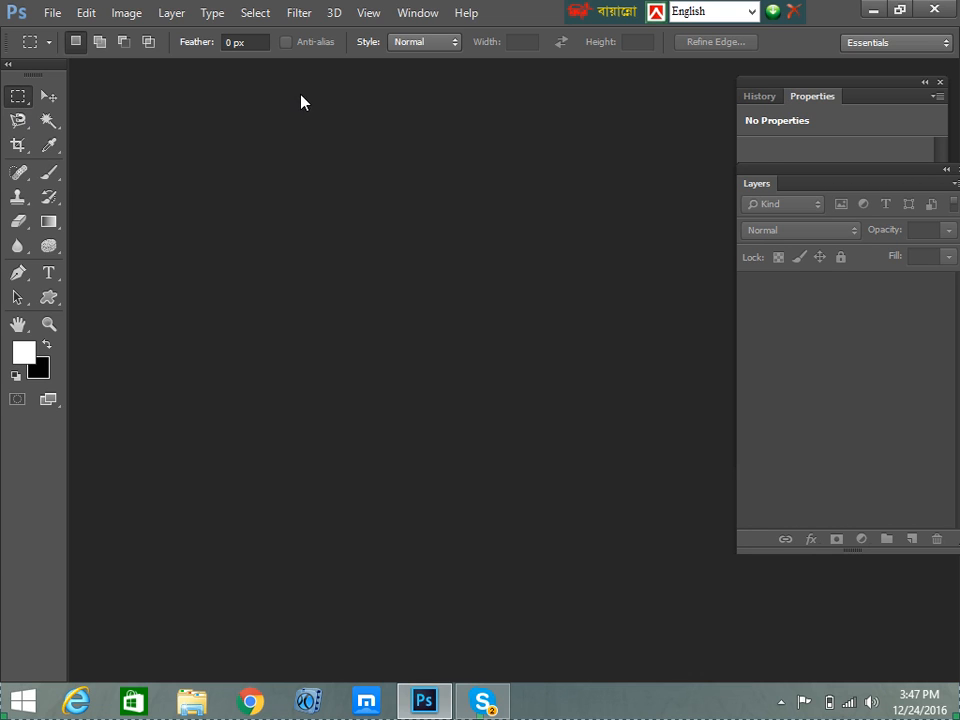
{"action": "left_click", "coordinate": [17, 120]}
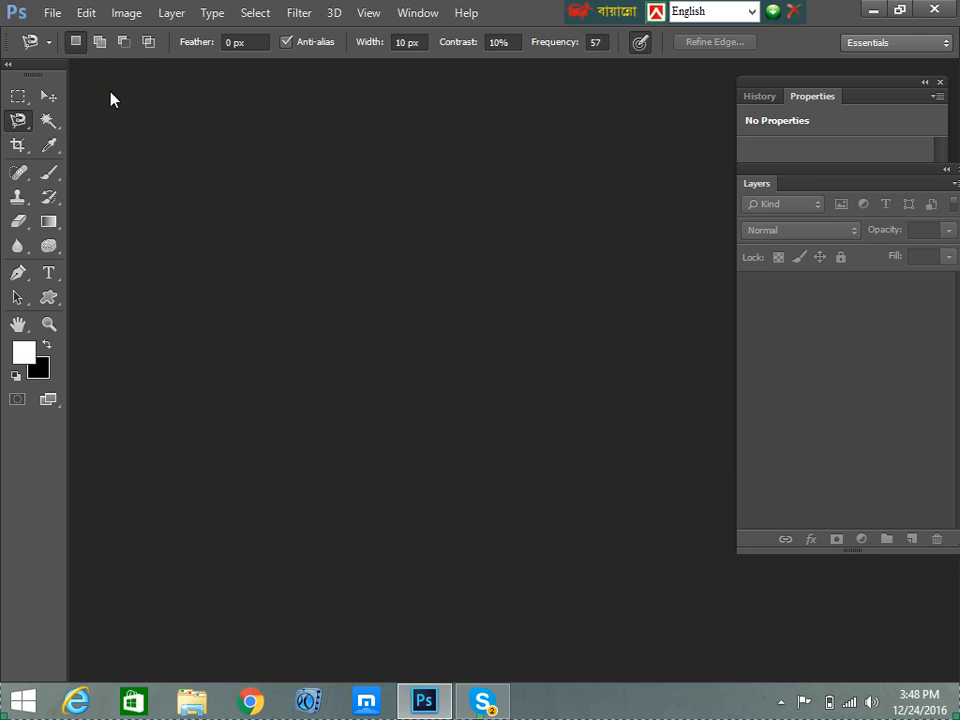
{"action": "left_click", "coordinate": [47, 120]}
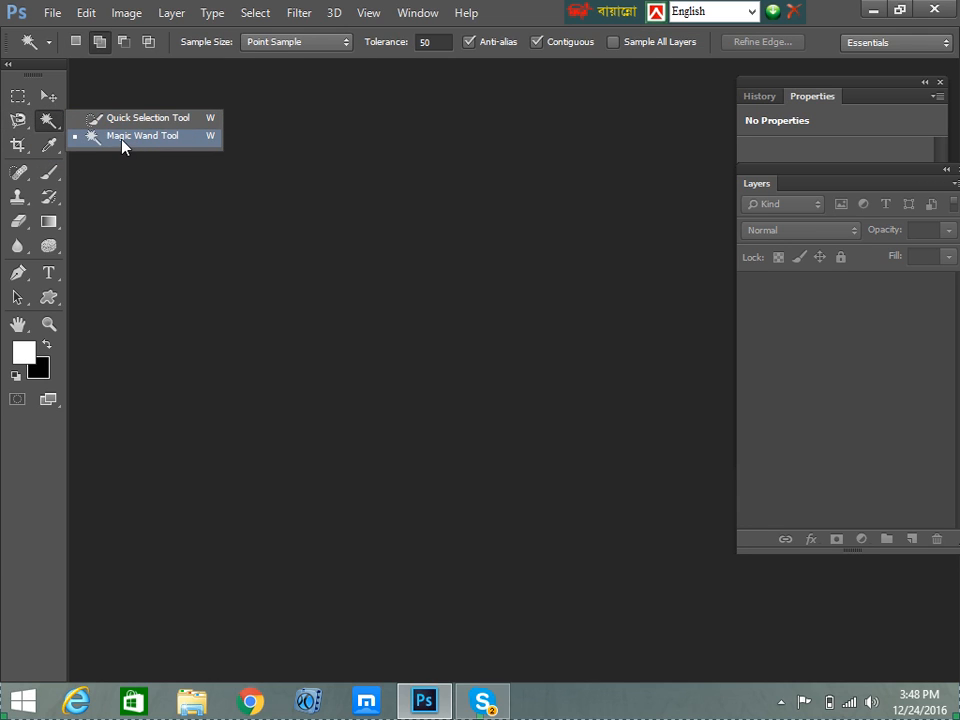
{"action": "left_click", "coordinate": [123, 137]}
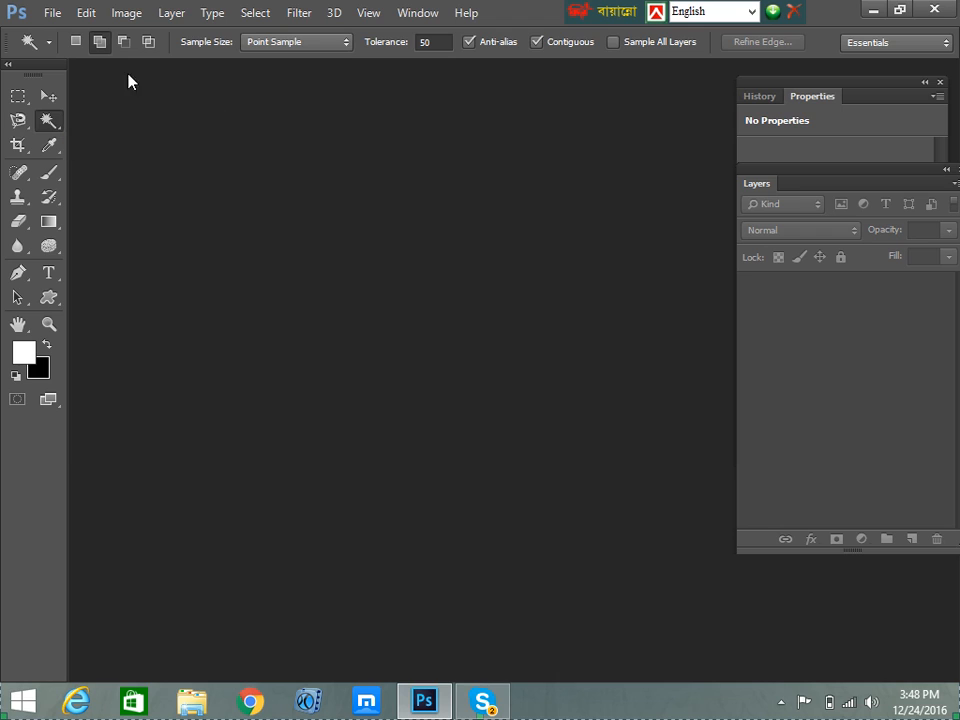
{"action": "left_click", "coordinate": [20, 100]}
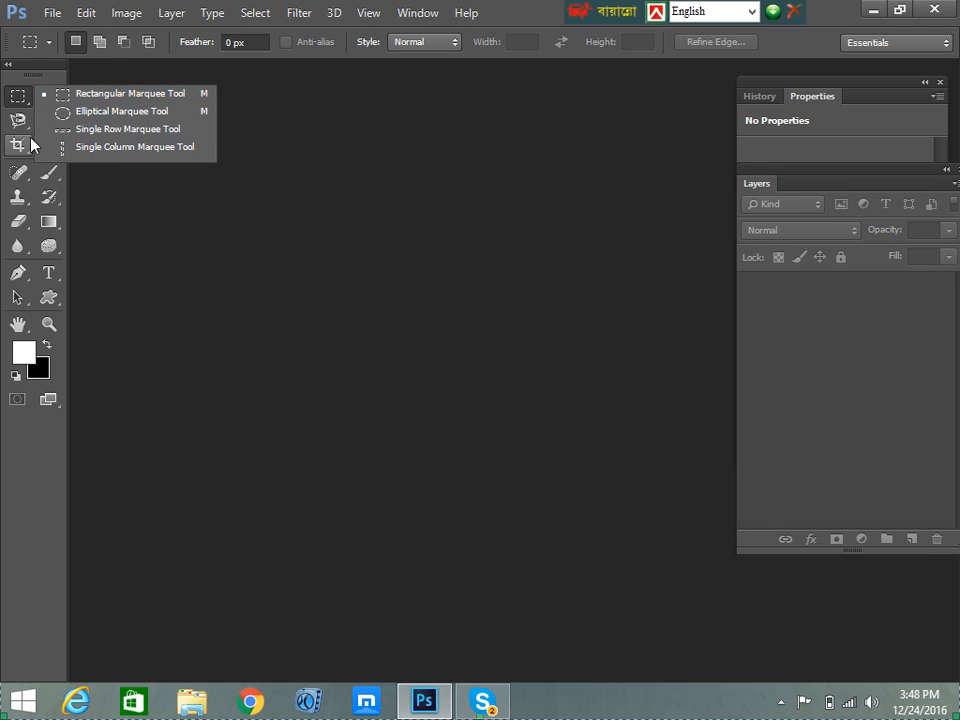
{"action": "left_click", "coordinate": [33, 73]}
{"action": "left_click", "coordinate": [20, 120]}
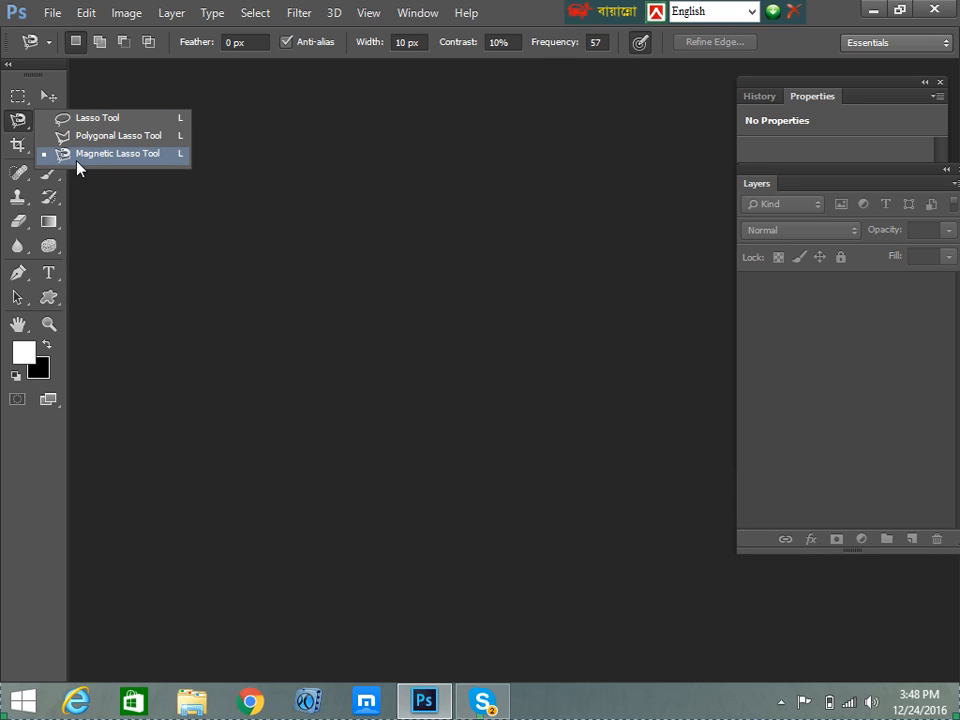
{"action": "left_click", "coordinate": [54, 100]}
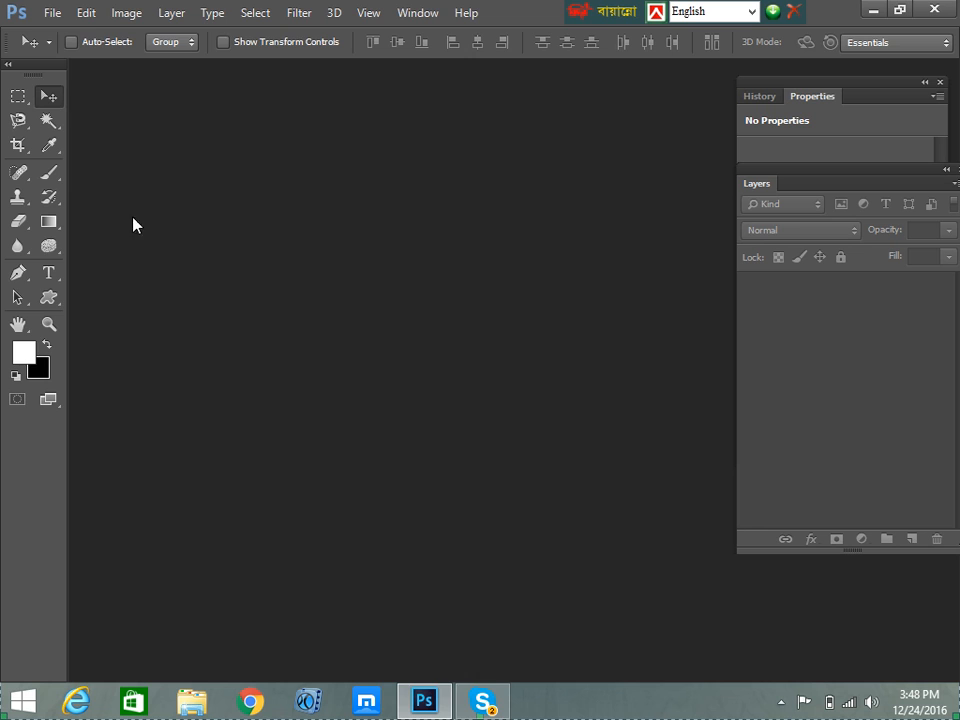
Open the image images (2).jpg from the IT folder and reposition its document window in the workspace
{"action": "left_click", "coordinate": [54, 13]}
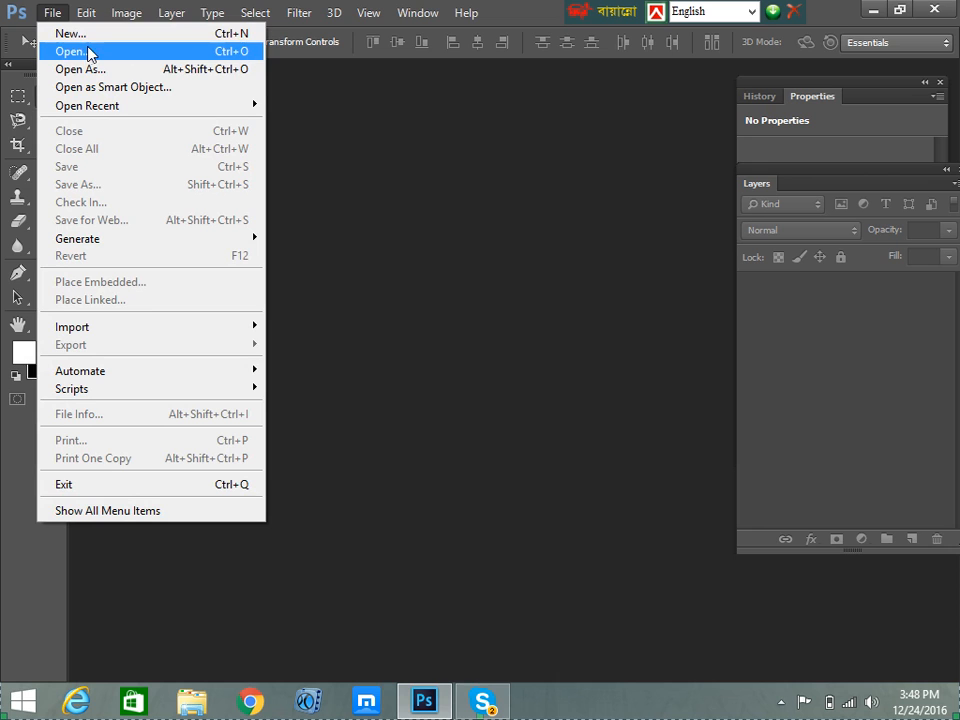
{"action": "left_click", "coordinate": [224, 52]}
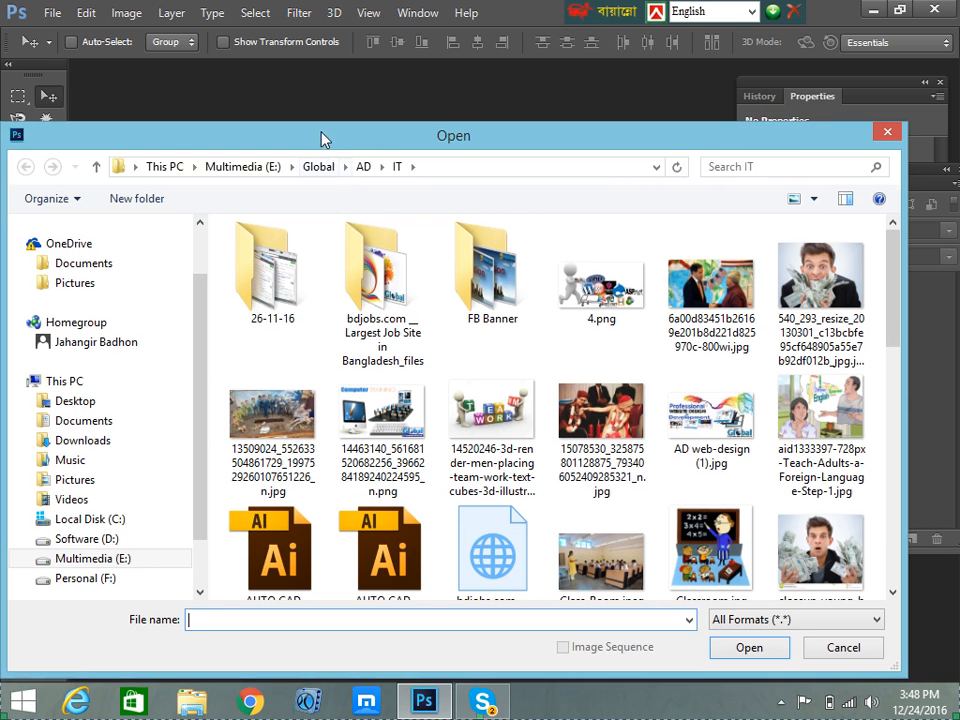
{"action": "left_click_drag", "start_coordinate": [322, 138], "coordinate": [326, 101]}
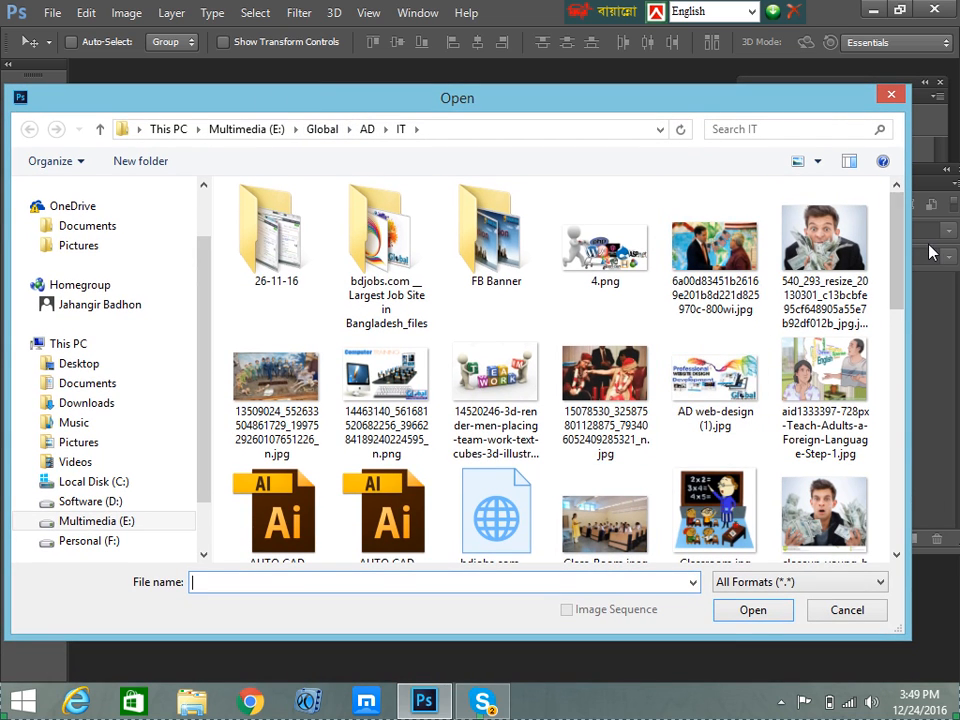
{"action": "left_click_drag", "start_coordinate": [895, 230], "coordinate": [896, 390]}
{"action": "left_click", "coordinate": [590, 430]}
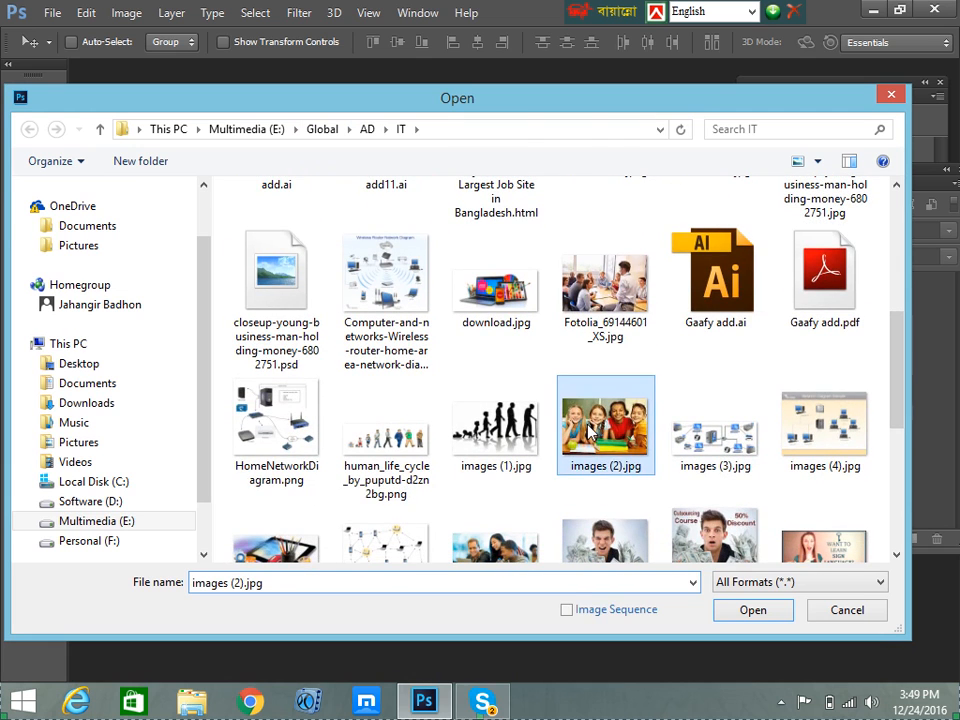
{"action": "left_click", "coordinate": [752, 611]}
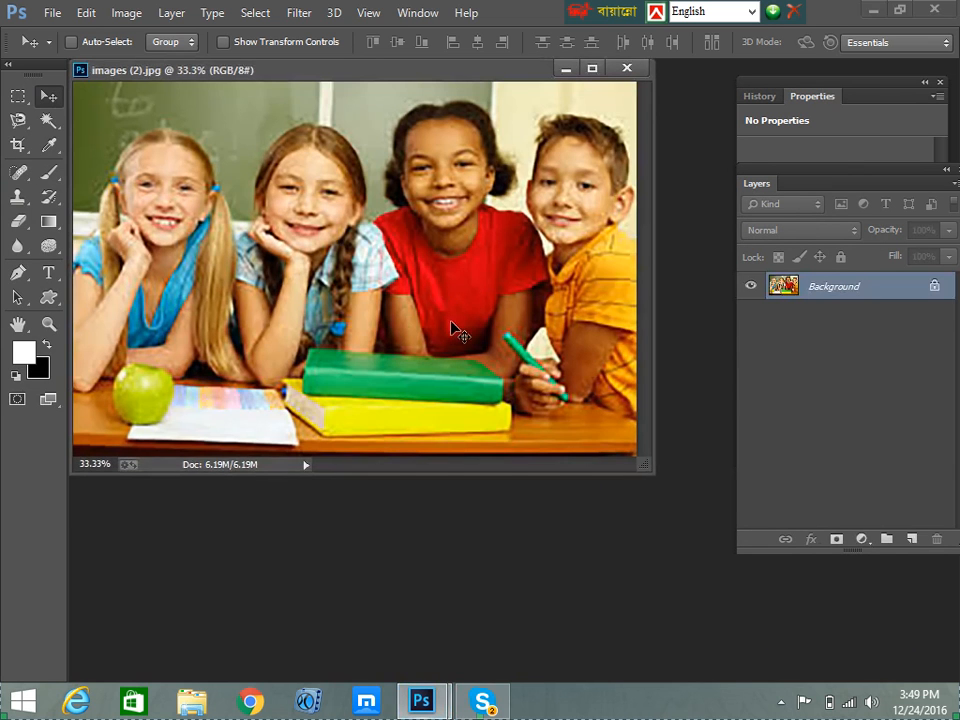
{"action": "left_click_drag", "start_coordinate": [341, 70], "coordinate": [379, 101]}
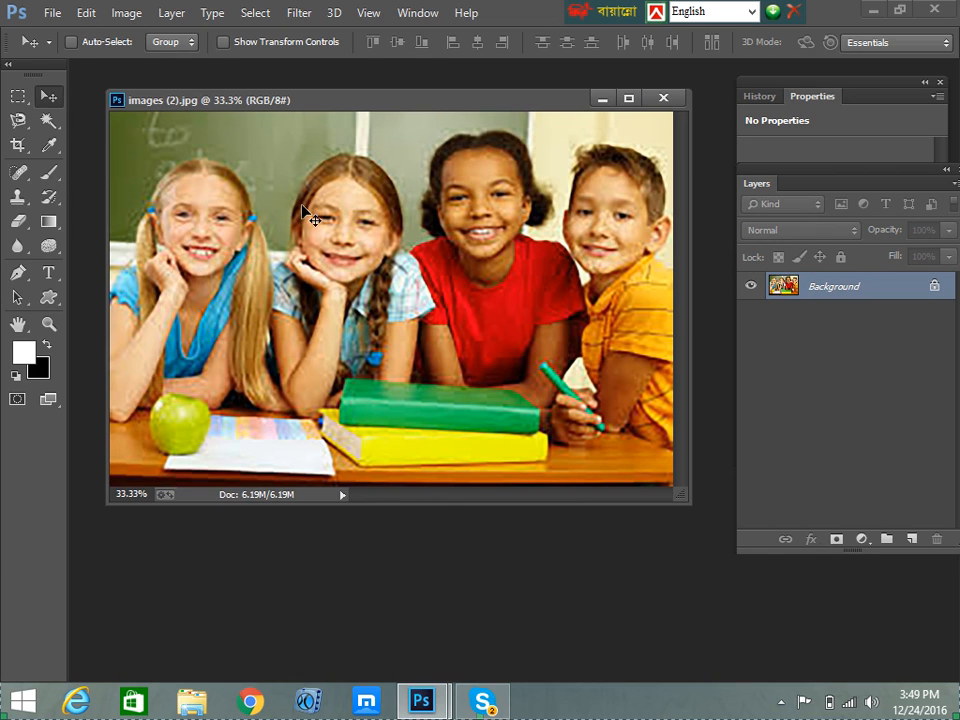
Check the photo's width, height and resolution in the Image Size settings without altering them, and shift the document window slightly
{"action": "left_click", "coordinate": [124, 14]}
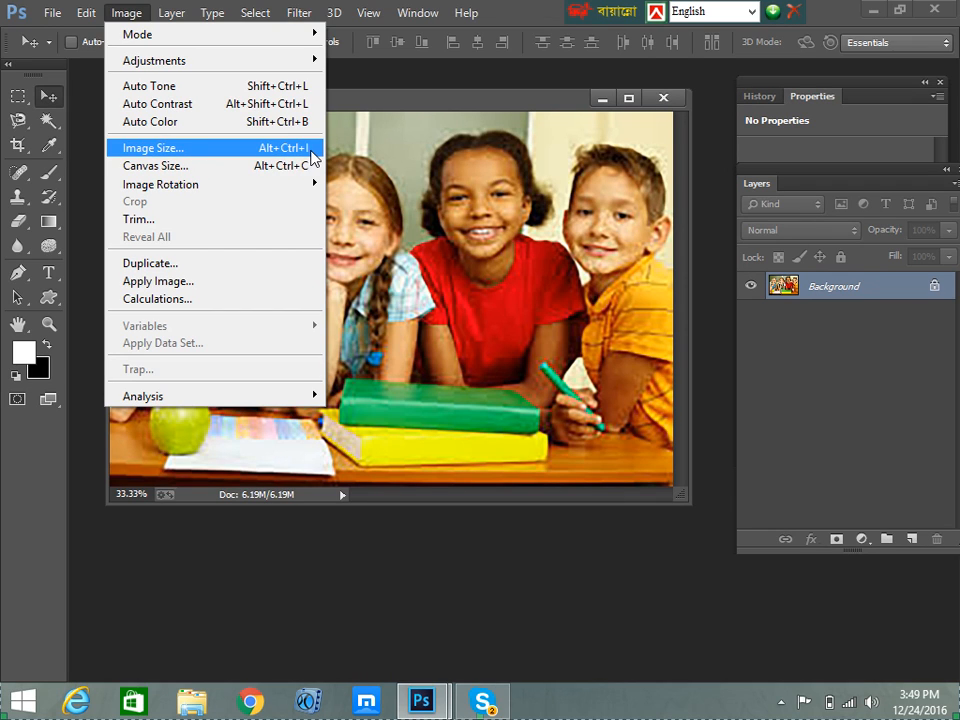
{"action": "left_click", "coordinate": [180, 149]}
{"action": "left_click_drag", "start_coordinate": [515, 200], "coordinate": [433, 130]}
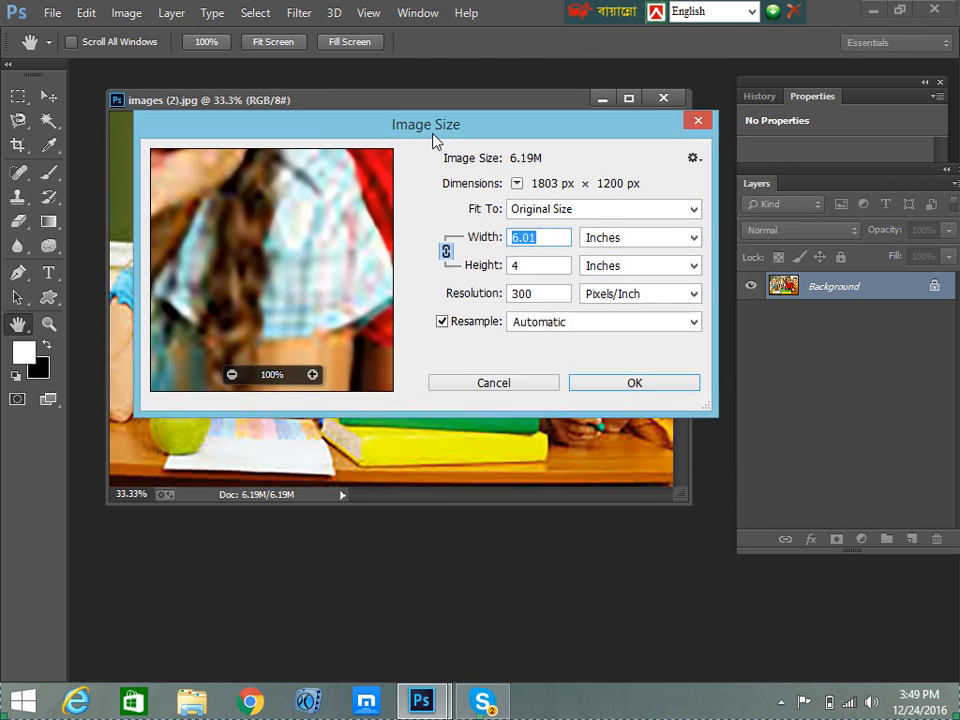
{"action": "left_click", "coordinate": [231, 375]}
{"action": "left_click", "coordinate": [231, 375]}
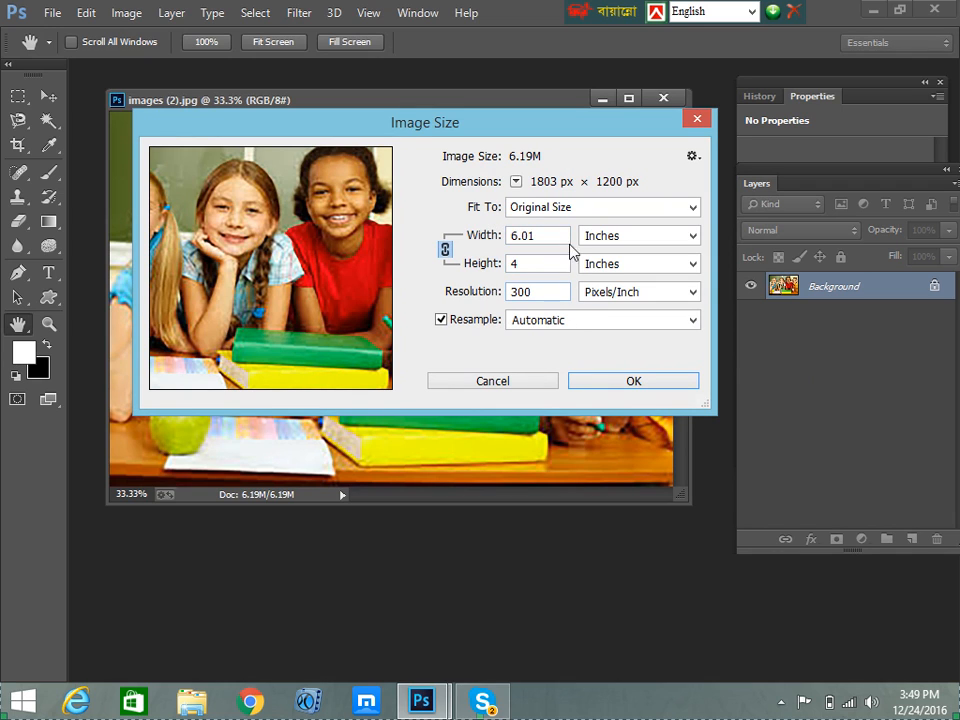
{"action": "left_click_drag", "start_coordinate": [553, 237], "coordinate": [515, 239]}
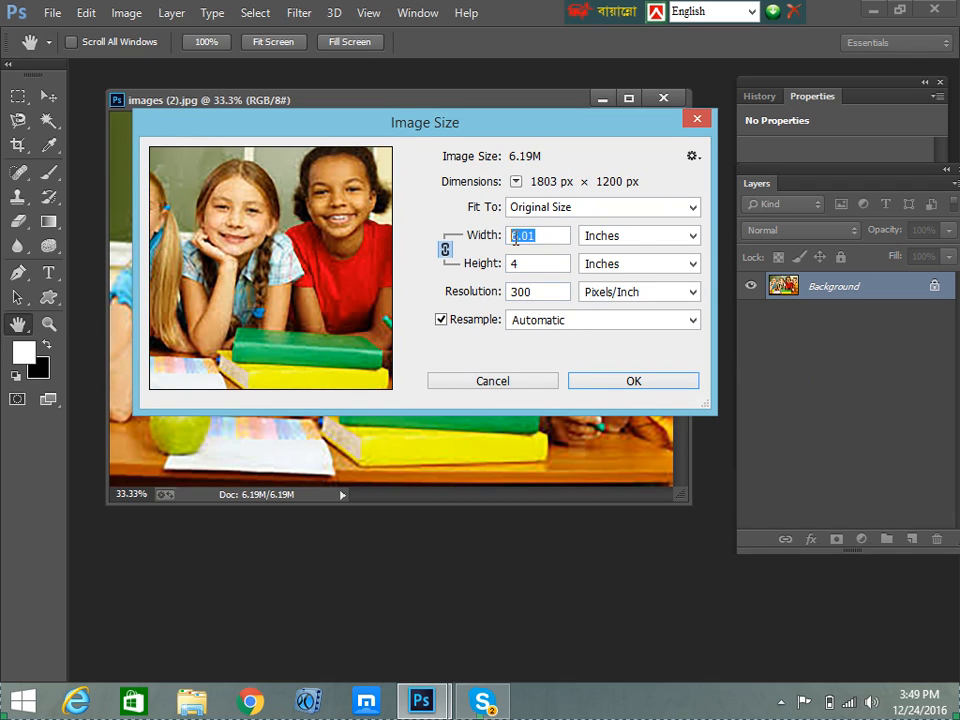
{"action": "left_click", "coordinate": [641, 237]}
{"action": "left_click", "coordinate": [546, 240]}
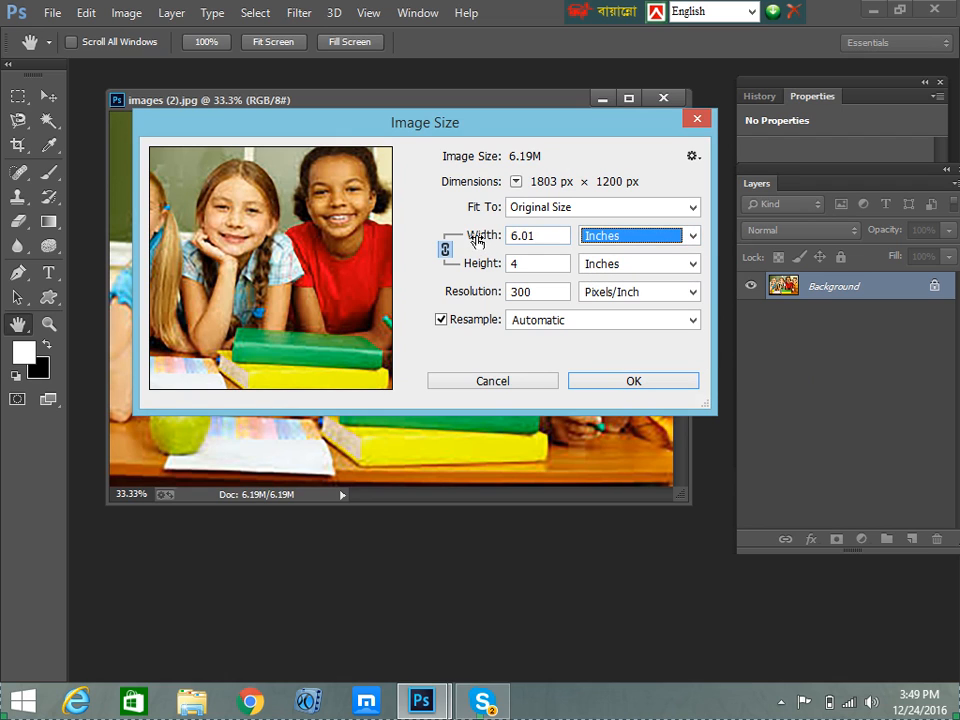
{"action": "double_click", "coordinate": [526, 263]}
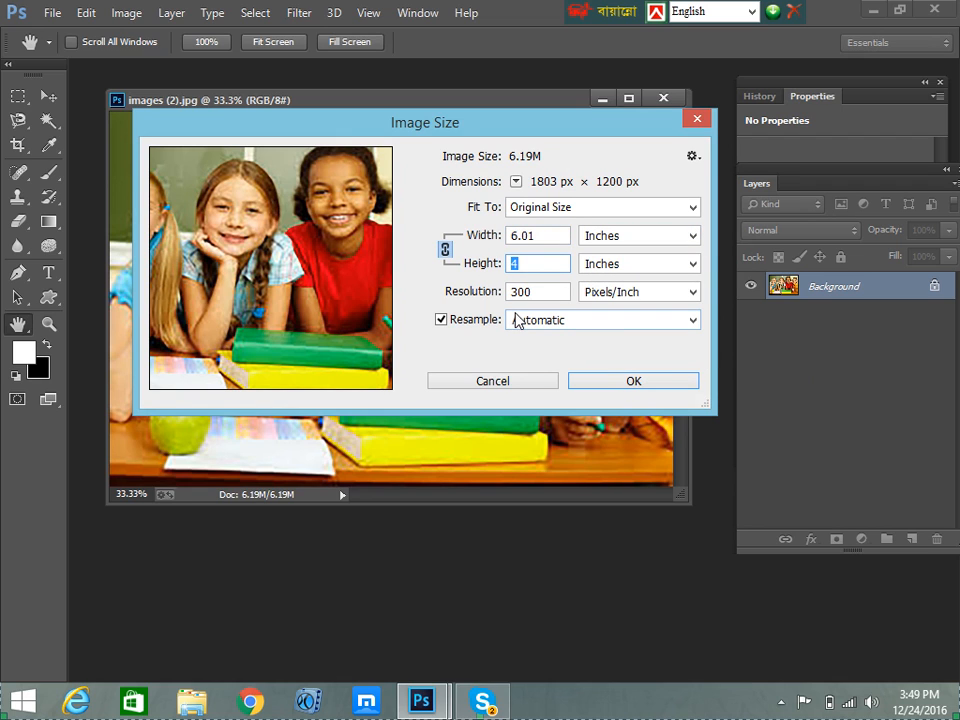
{"action": "left_click", "coordinate": [536, 292]}
{"action": "double_click", "coordinate": [536, 292]}
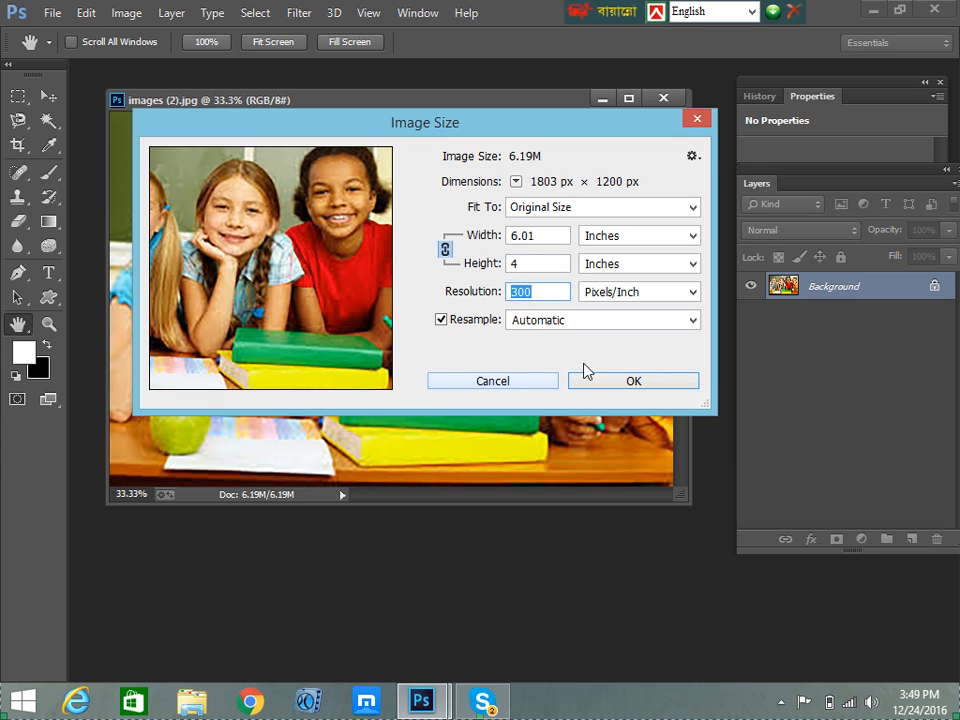
{"action": "left_click", "coordinate": [633, 382]}
{"action": "key", "text": "v"}
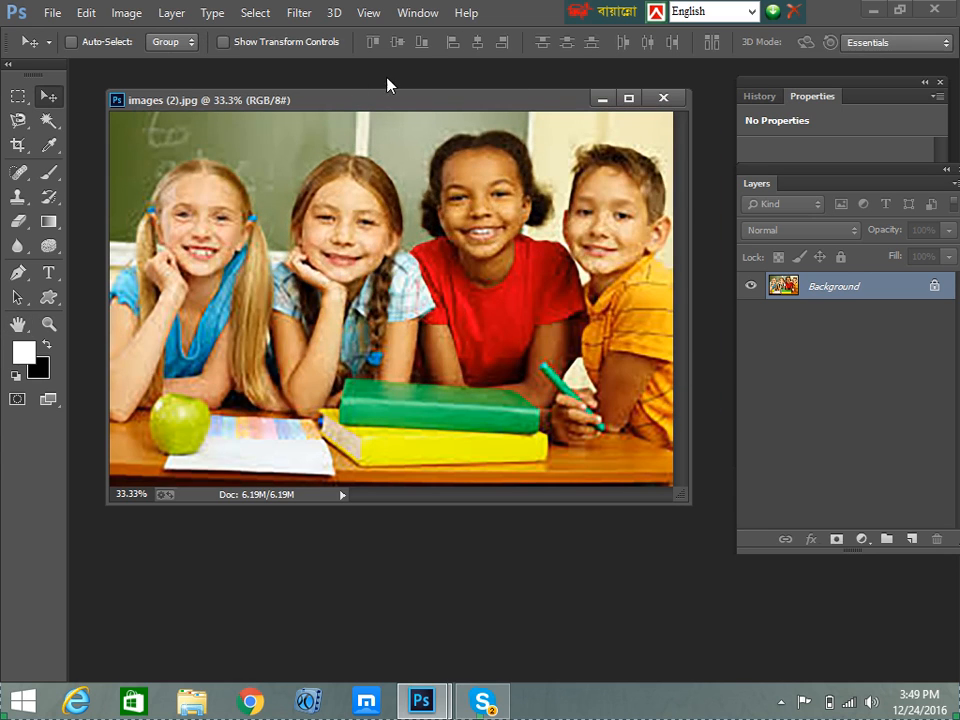
{"action": "left_click_drag", "start_coordinate": [381, 108], "coordinate": [396, 146]}
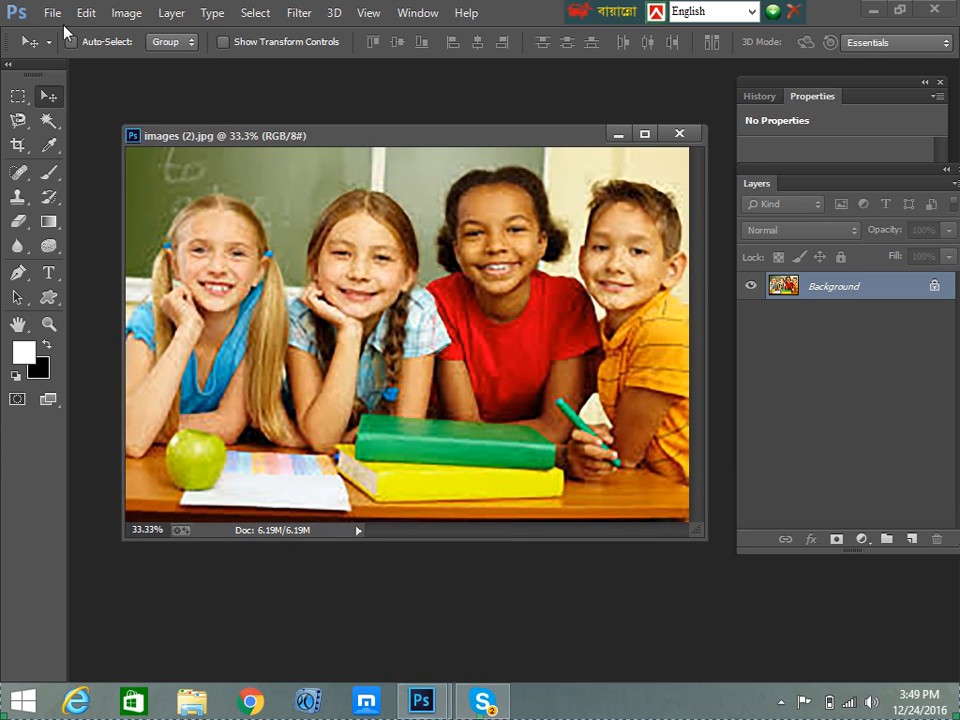
Start a new document, review its name, width and height fields, and choose the U.S. Paper preset
{"action": "left_click", "coordinate": [48, 12]}
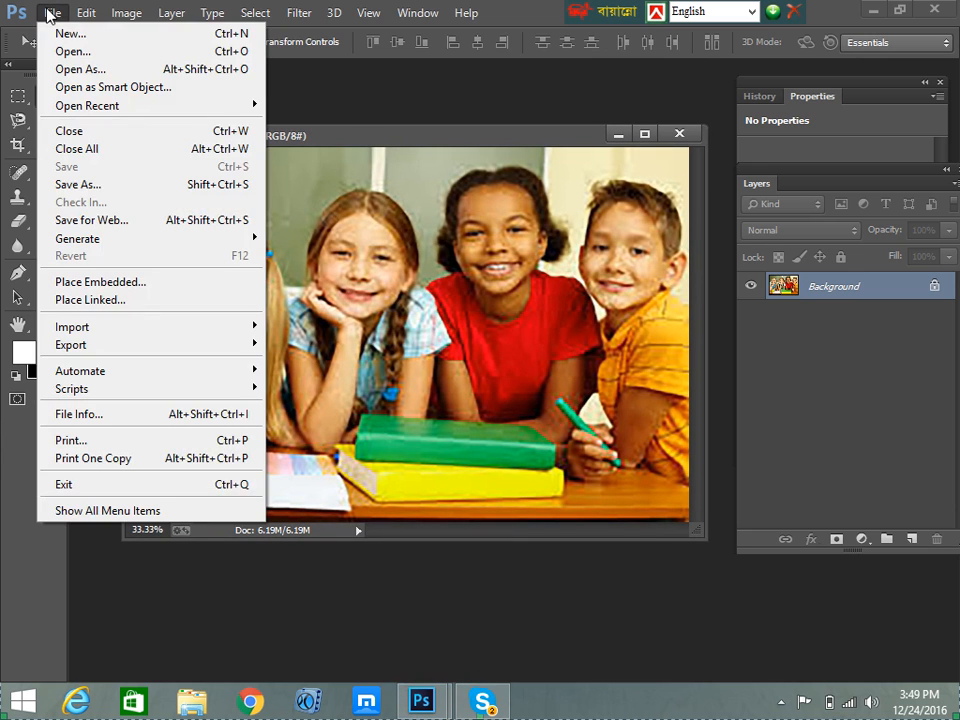
{"action": "left_click", "coordinate": [245, 42]}
{"action": "left_click_drag", "start_coordinate": [536, 153], "coordinate": [380, 150]}
{"action": "left_click", "coordinate": [450, 150]}
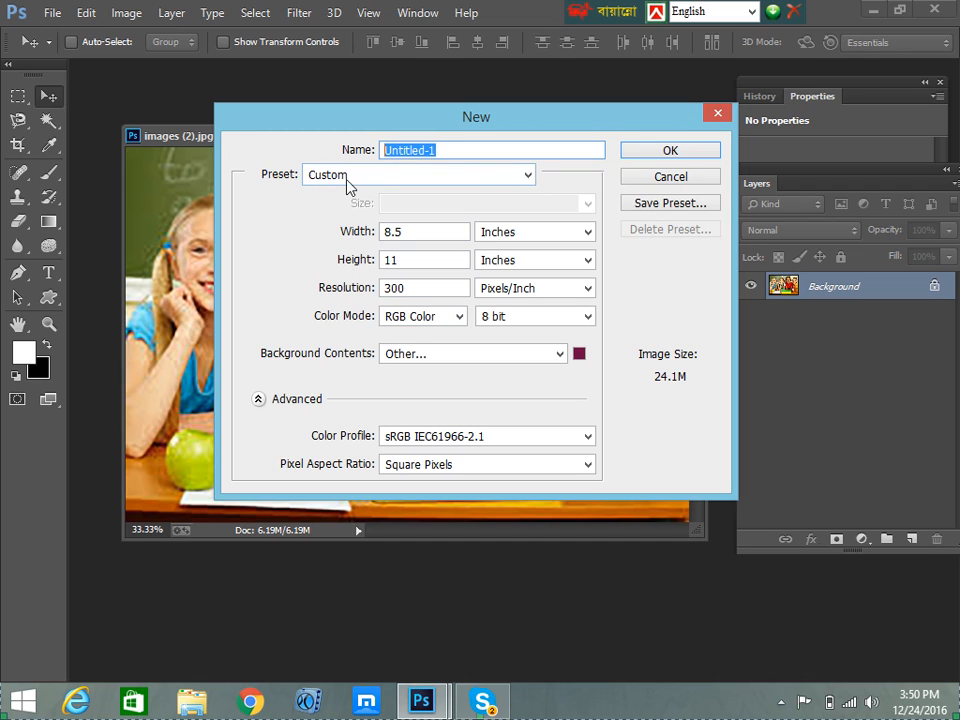
{"action": "double_click", "coordinate": [409, 231]}
{"action": "left_click_drag", "start_coordinate": [407, 259], "coordinate": [352, 263]}
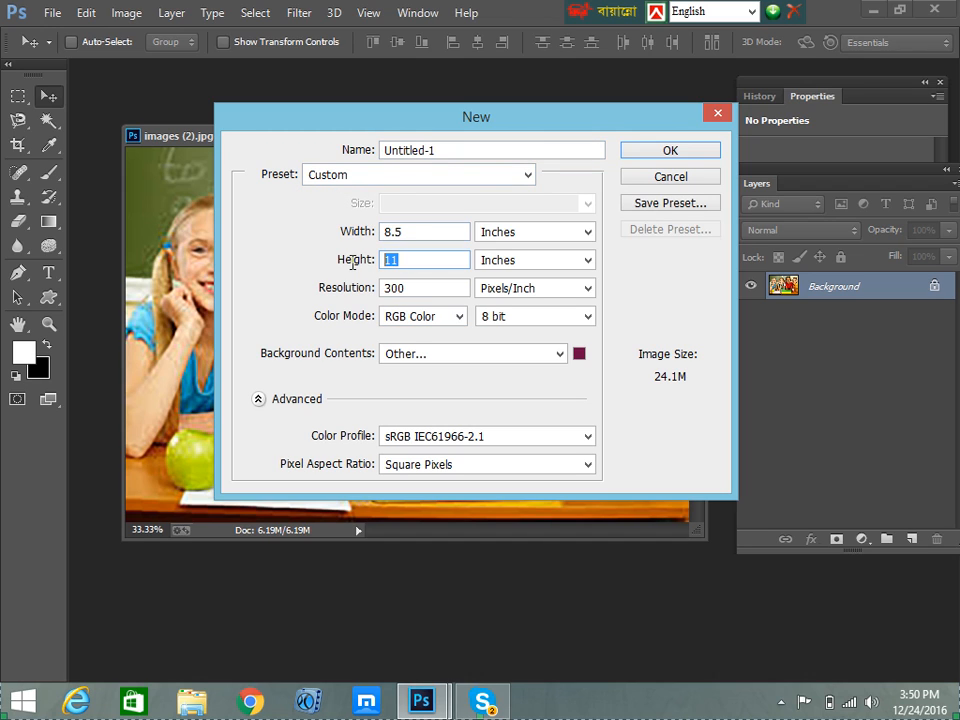
{"action": "left_click", "coordinate": [409, 231]}
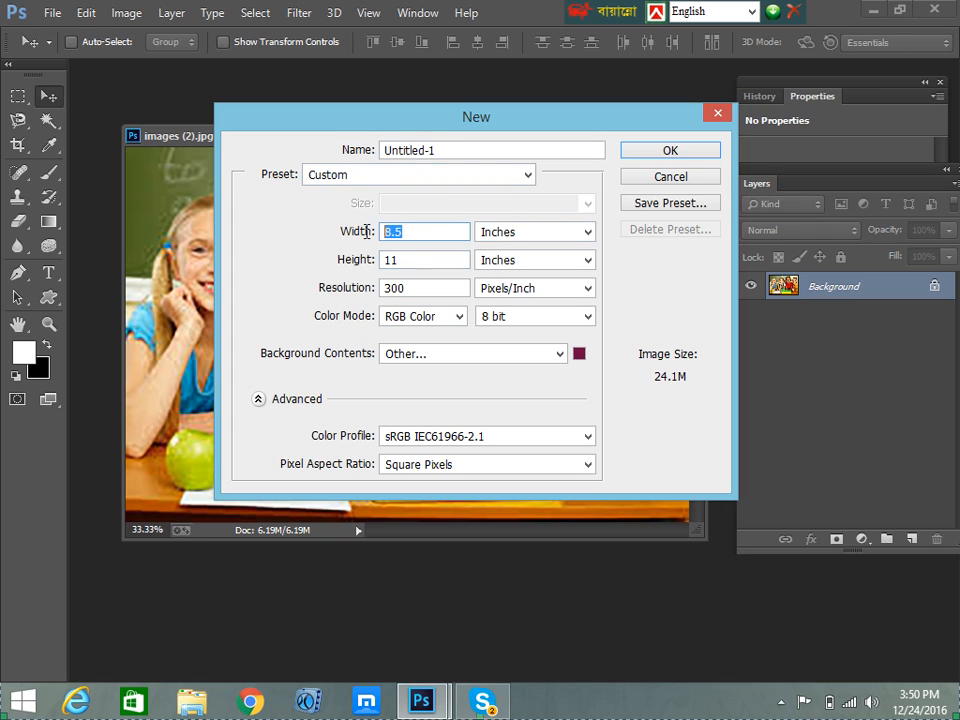
{"action": "left_click", "coordinate": [527, 177]}
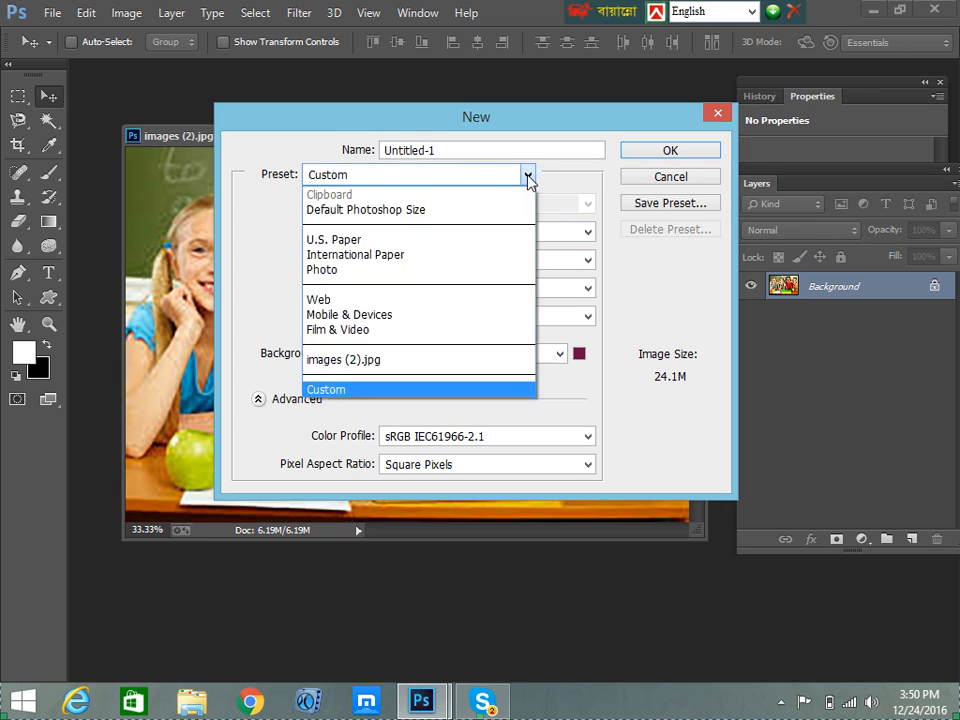
{"action": "left_click", "coordinate": [333, 240]}
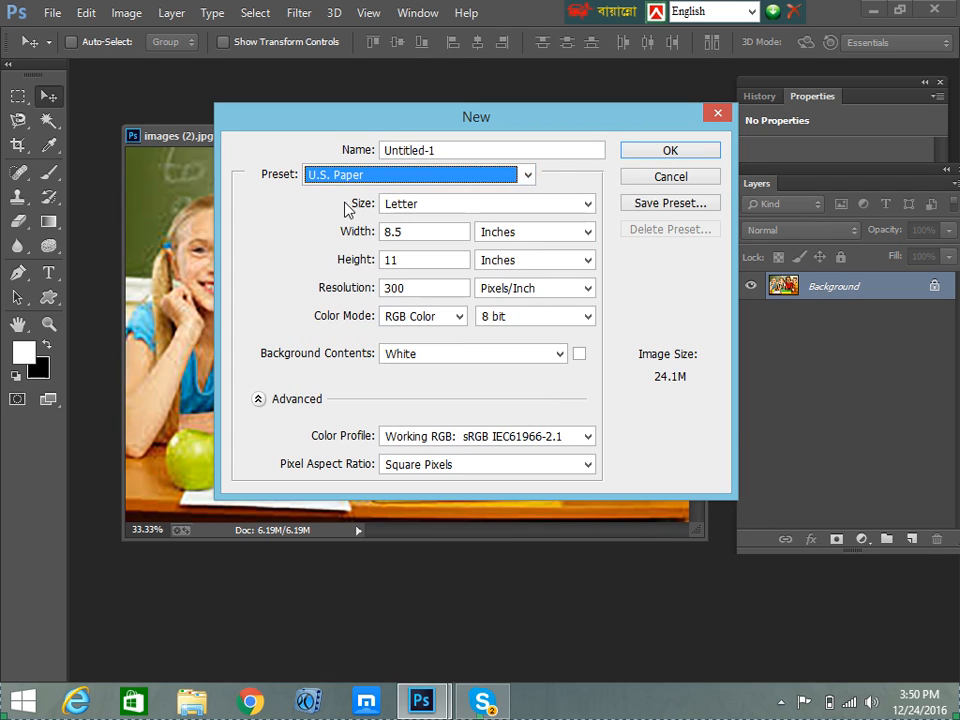
Review the new document's width and height, and select Letter as the paper size
{"action": "left_click", "coordinate": [423, 231]}
{"action": "left_click", "coordinate": [419, 260]}
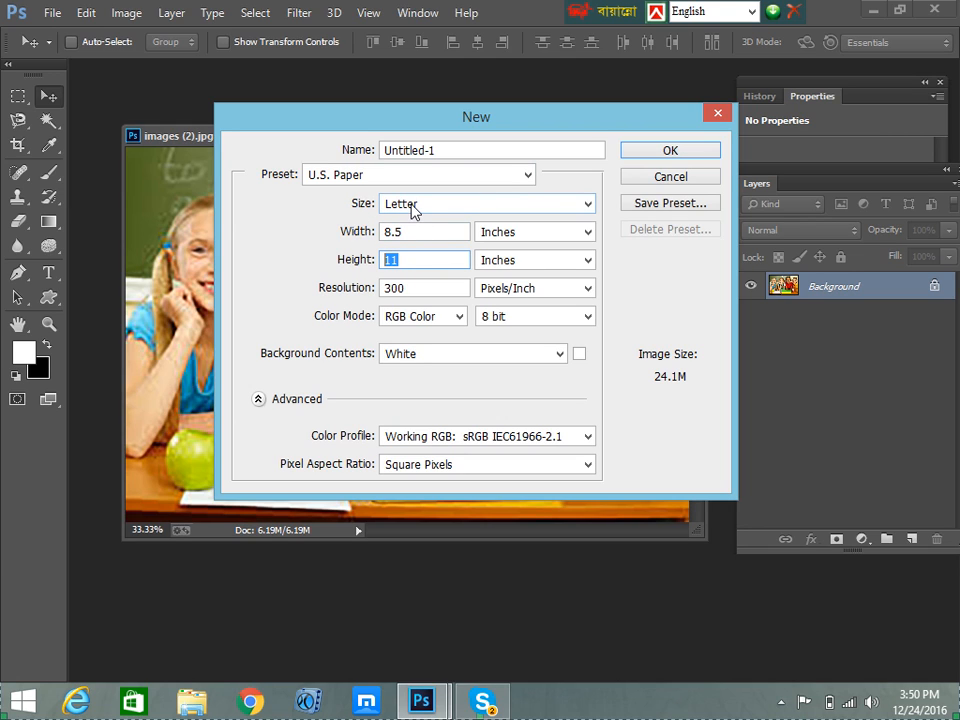
{"action": "left_click", "coordinate": [587, 205]}
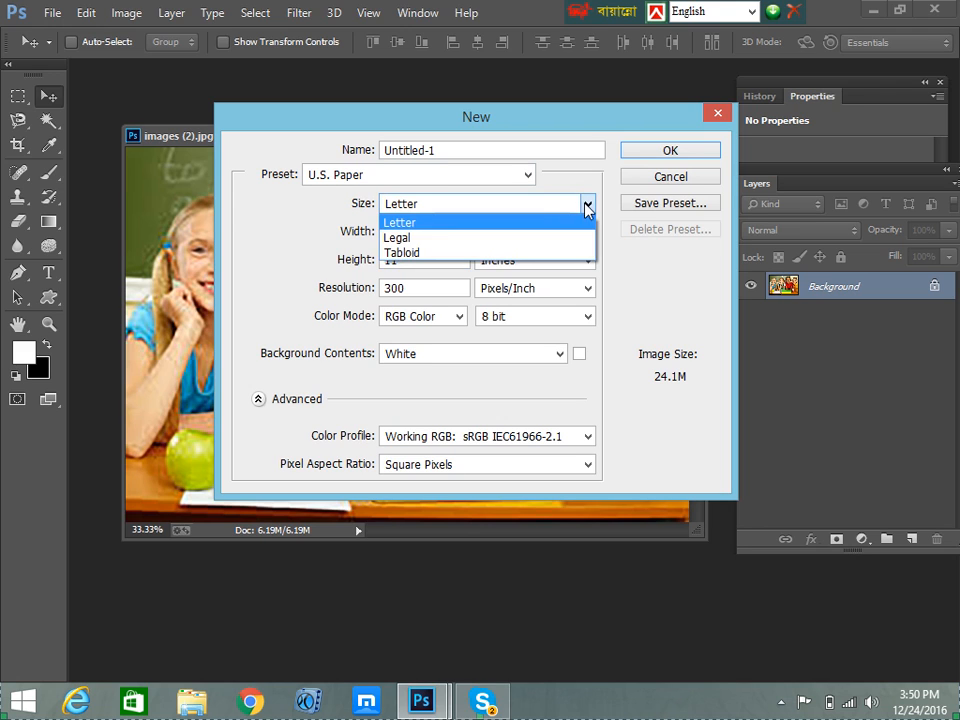
{"action": "left_click", "coordinate": [437, 224]}
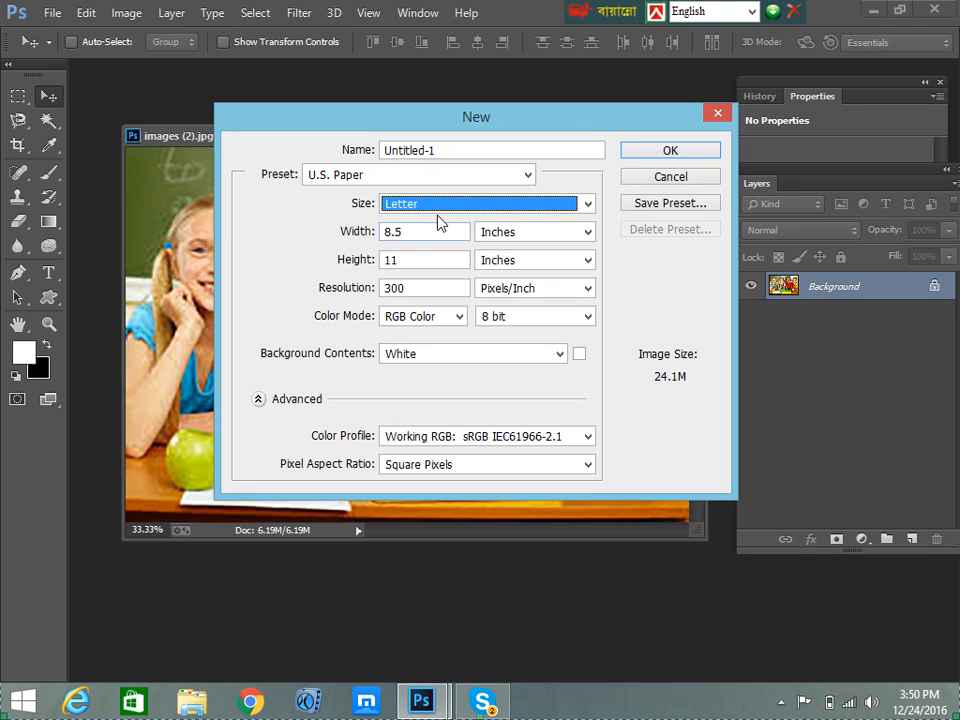
Review the resolution, keep the background contents White, and create the Letter-size document
{"action": "double_click", "coordinate": [418, 294]}
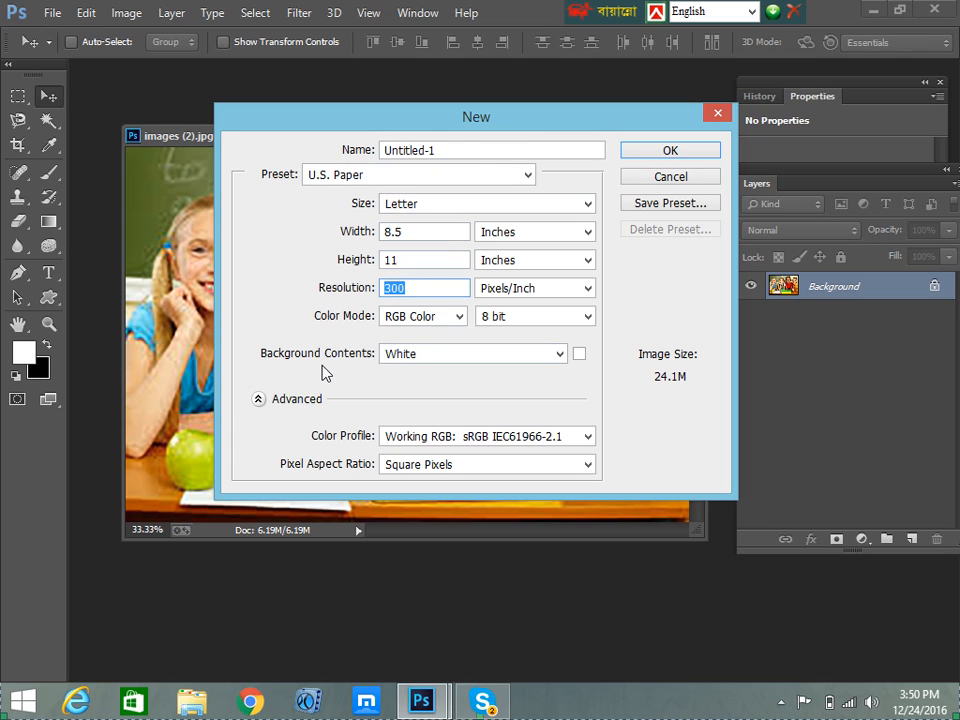
{"action": "left_click", "coordinate": [420, 360]}
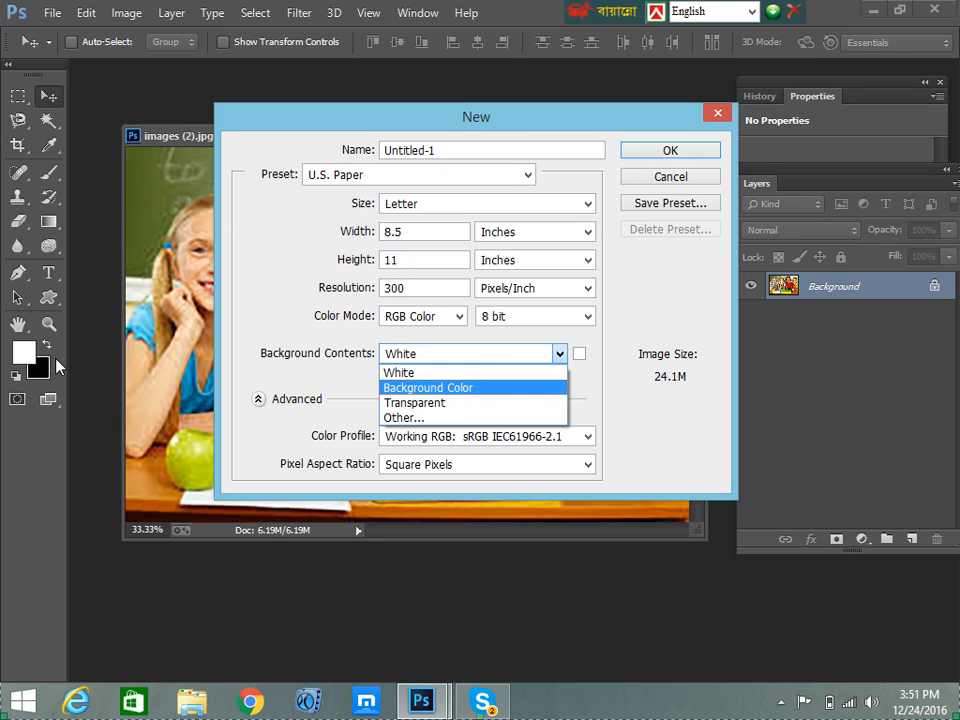
{"action": "left_click", "coordinate": [404, 373]}
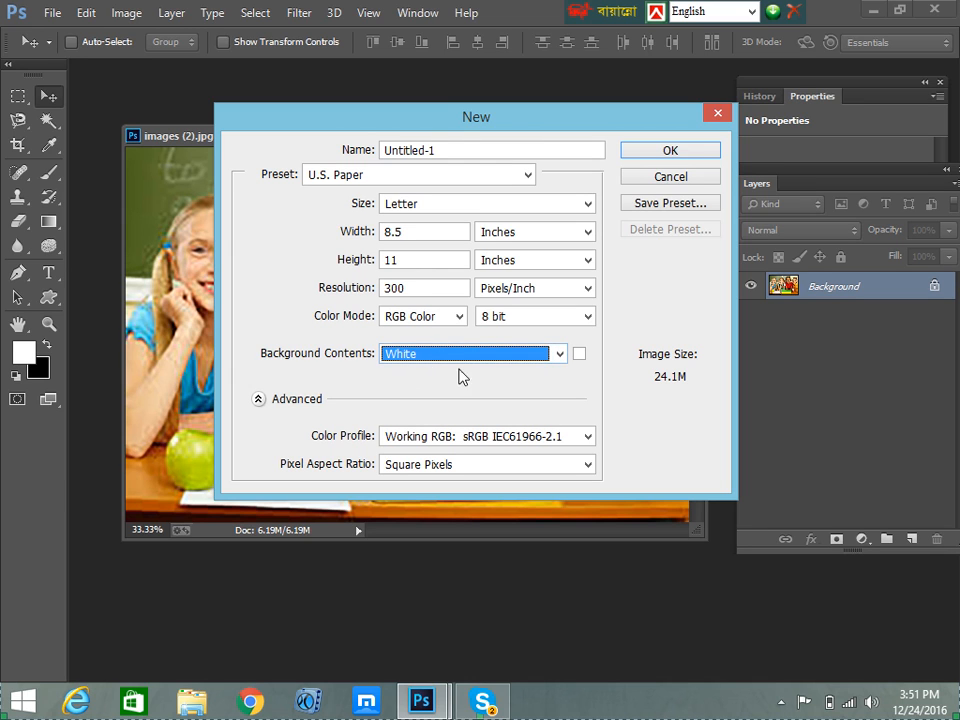
{"action": "left_click", "coordinate": [672, 152]}
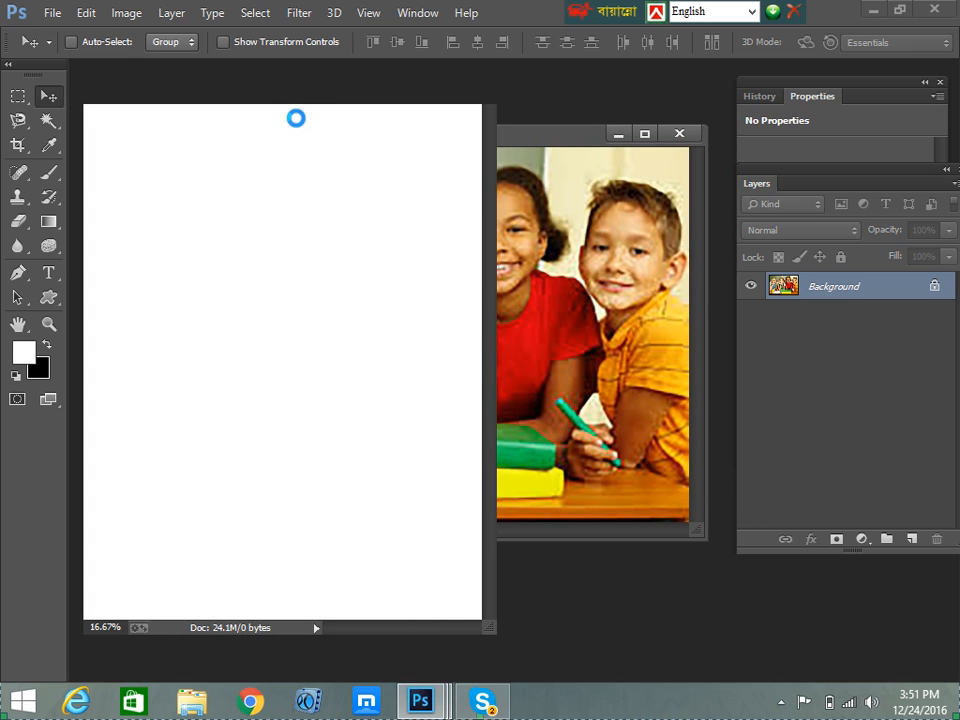
Move the photo window aside from the blank page and select the blonde girl's face with the Rectangular Marquee tool
{"action": "left_click", "coordinate": [611, 180]}
{"action": "left_click_drag", "start_coordinate": [510, 140], "coordinate": [740, 141]}
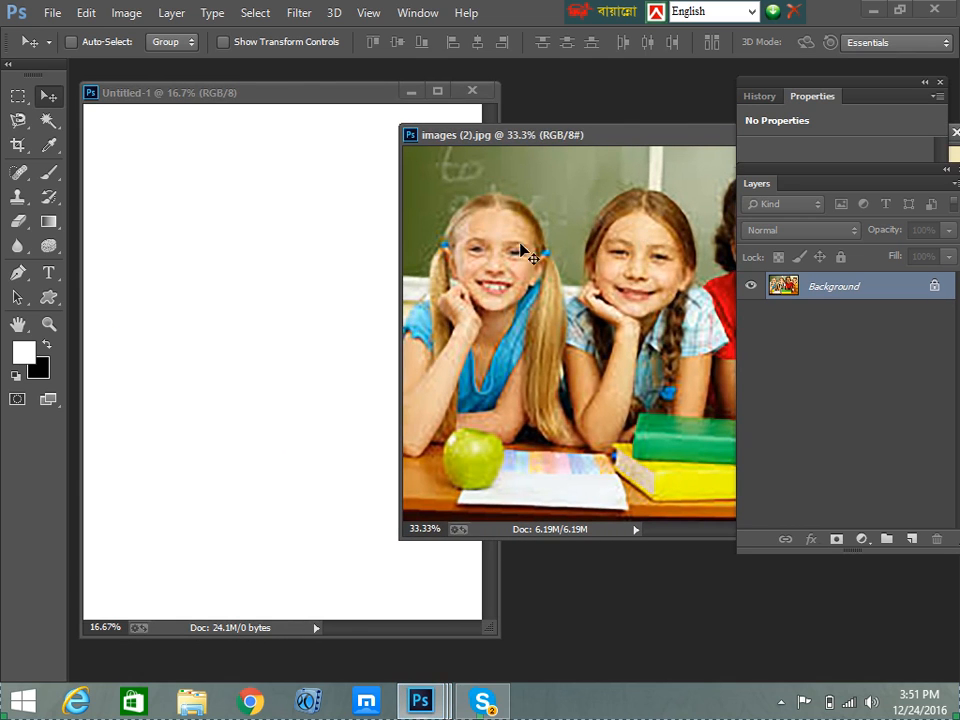
{"action": "left_click", "coordinate": [17, 97]}
{"action": "left_click_drag", "start_coordinate": [427, 193], "coordinate": [564, 333]}
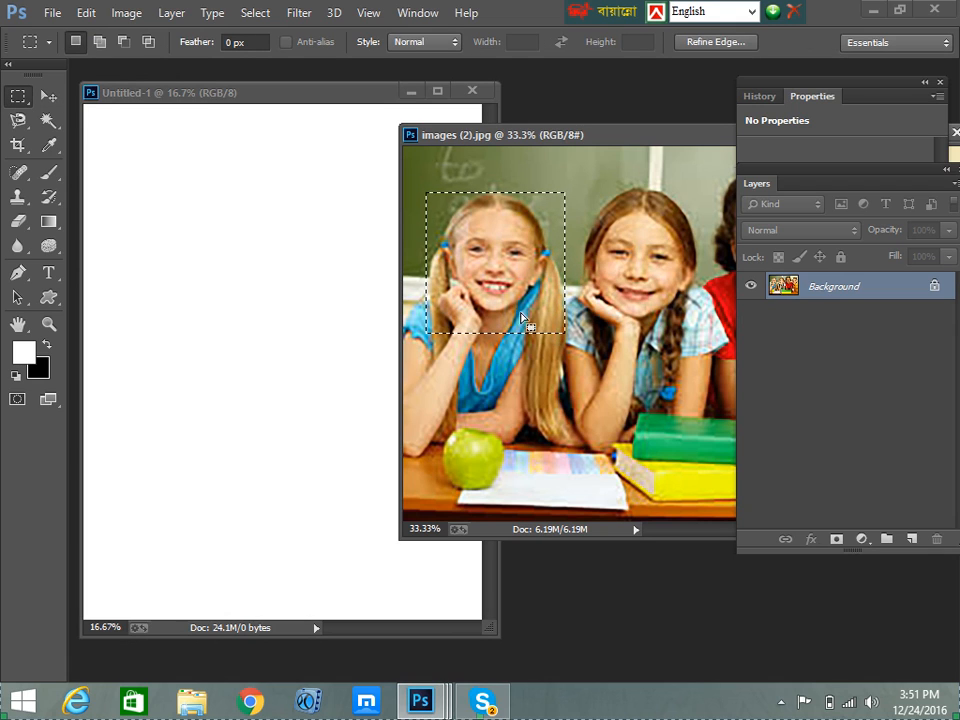
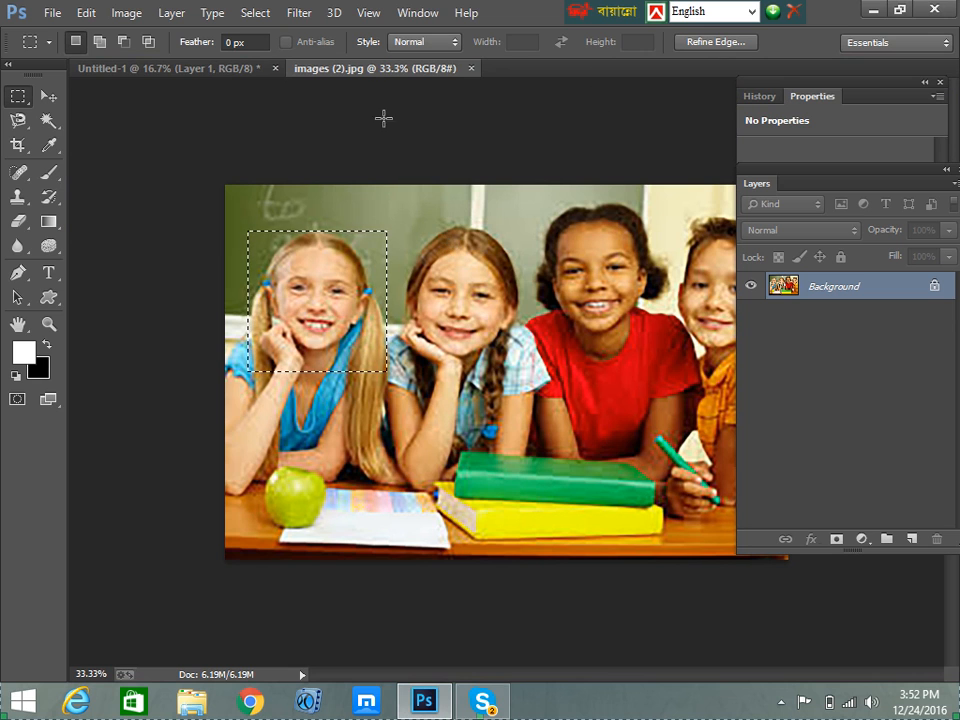
Undock the images (2).jpg window and dock it back, view the pasted portrait in Untitled-1, and return to the photo
{"action": "left_click_drag", "start_coordinate": [347, 70], "coordinate": [442, 206]}
{"action": "left_click_drag", "start_coordinate": [178, 71], "coordinate": [212, 72]}
{"action": "left_click_drag", "start_coordinate": [476, 200], "coordinate": [382, 76]}
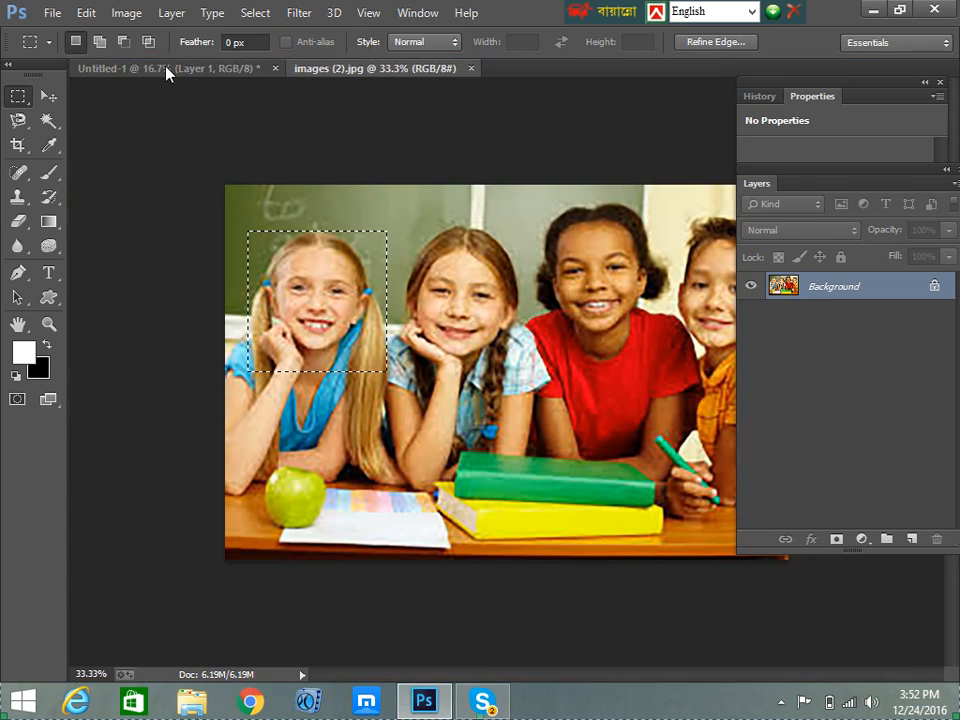
{"action": "left_click", "coordinate": [169, 69]}
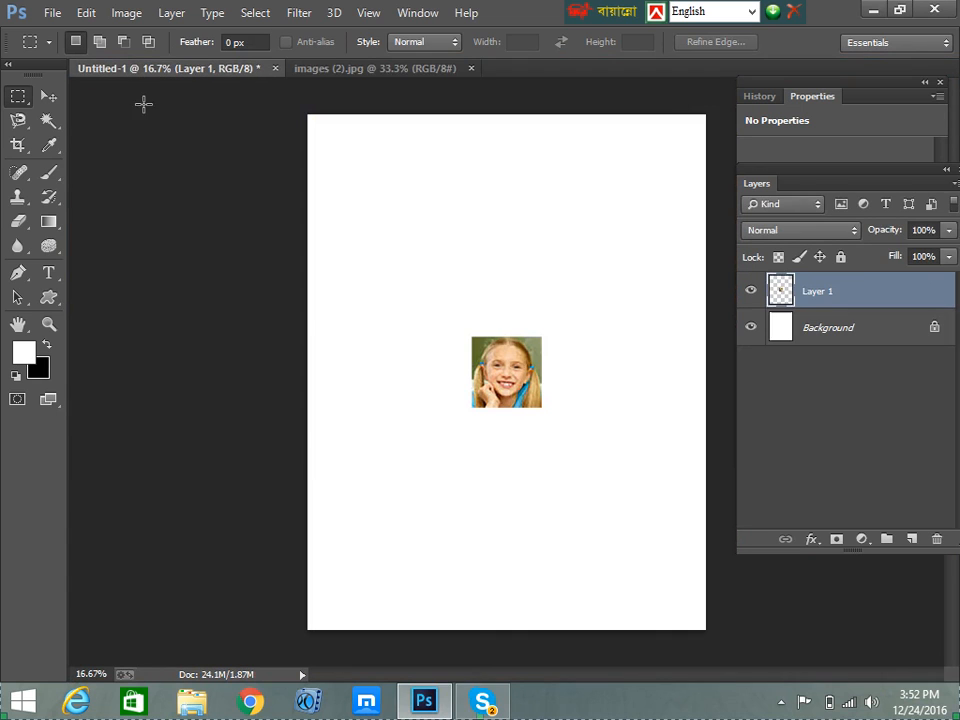
{"action": "left_click", "coordinate": [354, 70]}
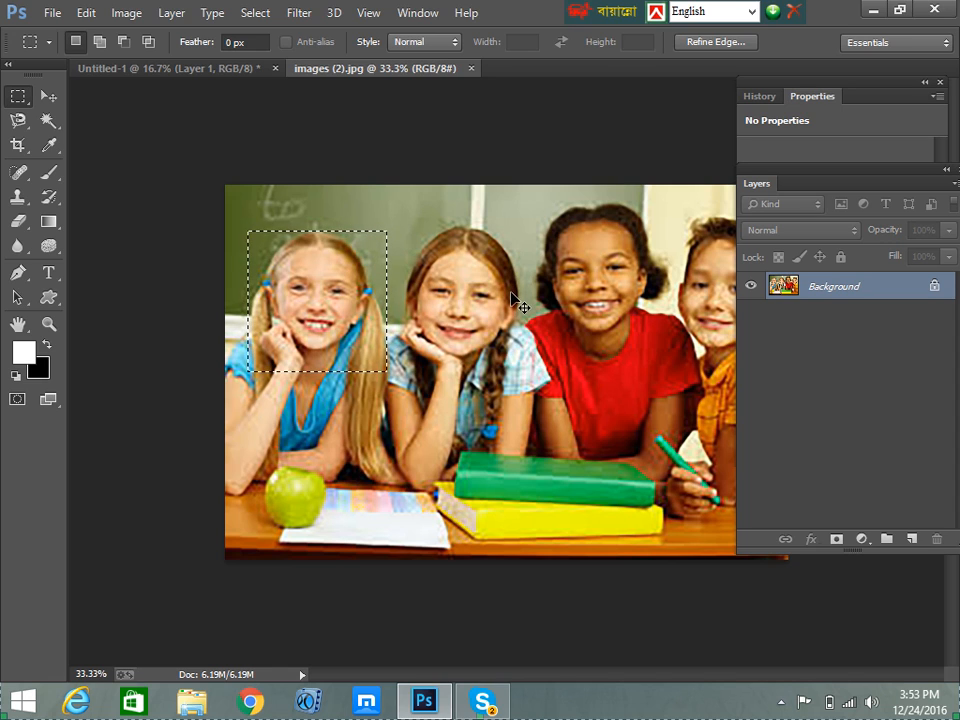
Clear the rectangular selection, select the second girl's face with the Elliptical Marquee tool, and paste it into Untitled-1
{"action": "left_click", "coordinate": [382, 218]}
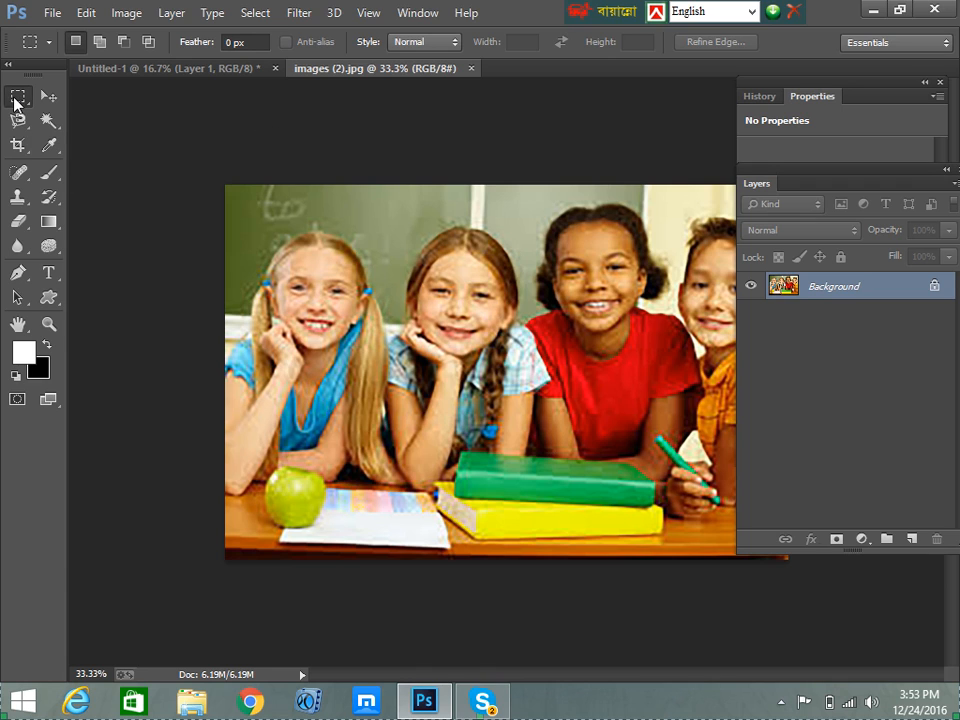
{"action": "right_click", "coordinate": [17, 97]}
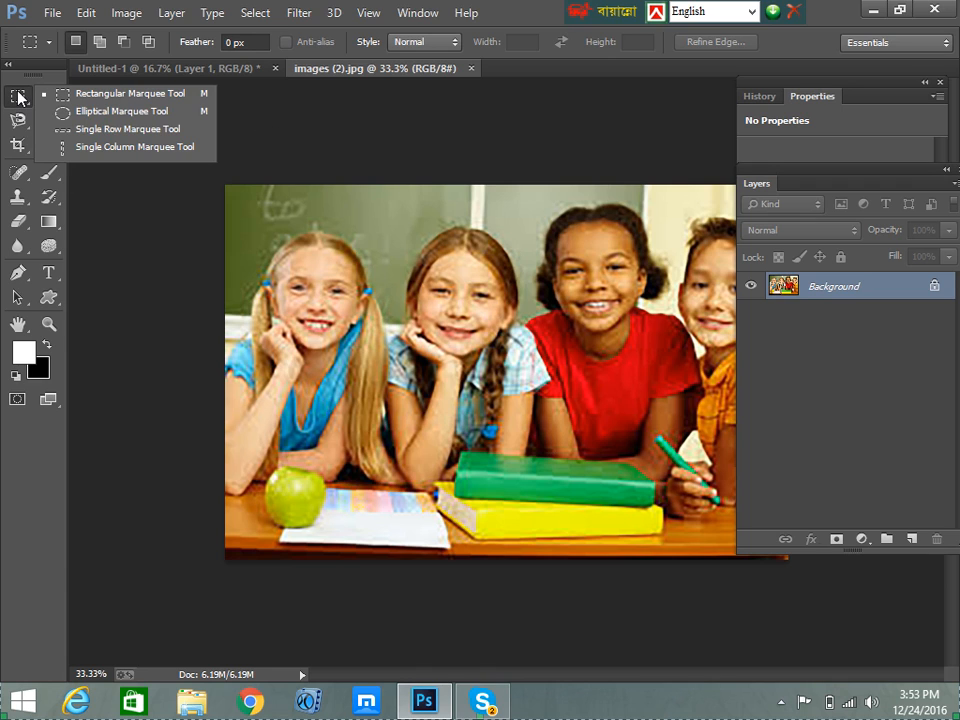
{"action": "left_click", "coordinate": [90, 118]}
{"action": "left_click_drag", "start_coordinate": [403, 218], "coordinate": [532, 368]}
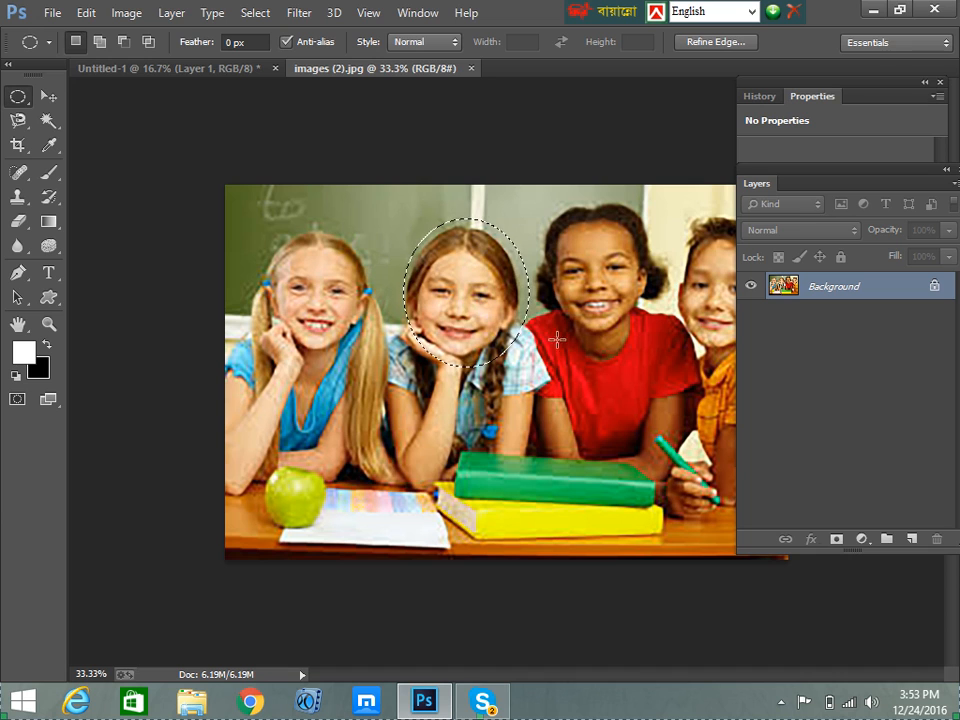
{"action": "left_click", "coordinate": [125, 66]}
{"action": "key", "text": "ctrl+v"}
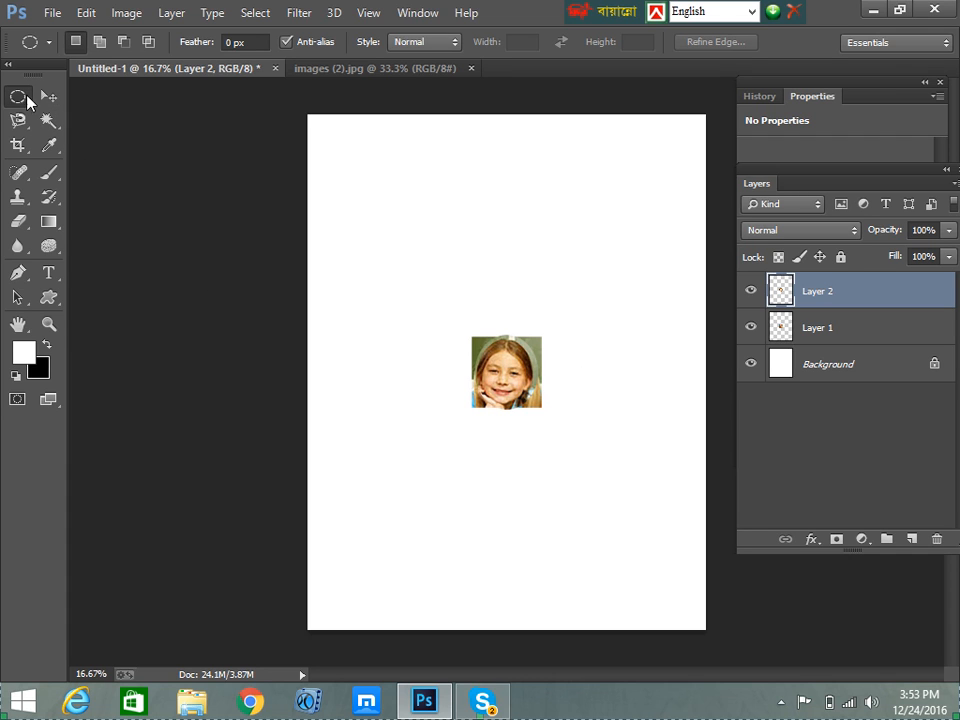
Copy the second girl's oval selection from the photo into the upper part of Untitled-1 with the Move tool
{"action": "left_click", "coordinate": [373, 69]}
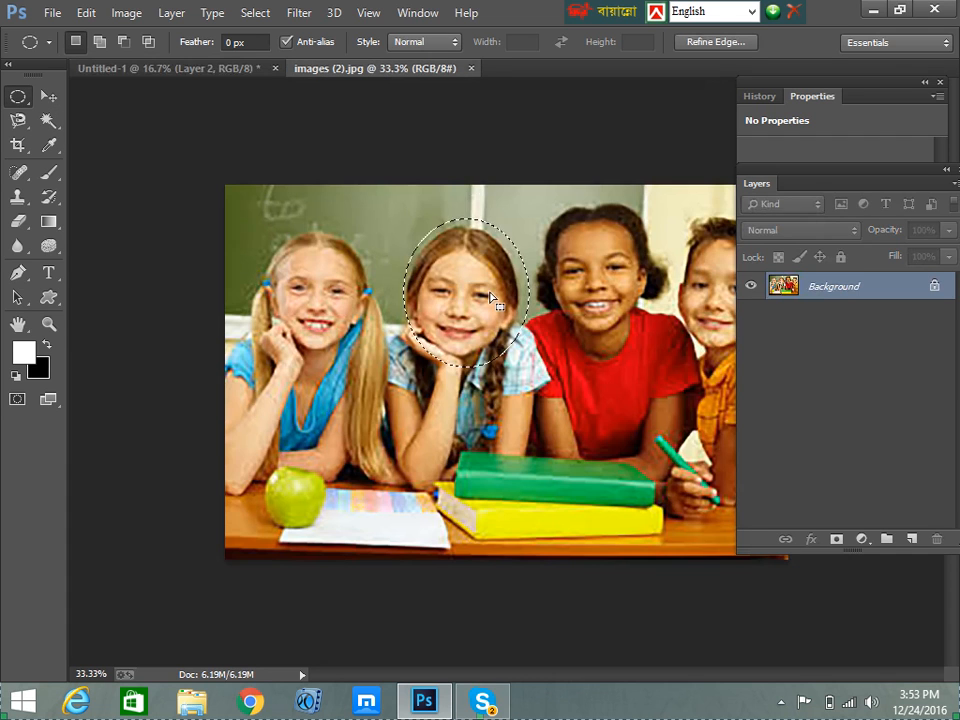
{"action": "left_click", "coordinate": [50, 98]}
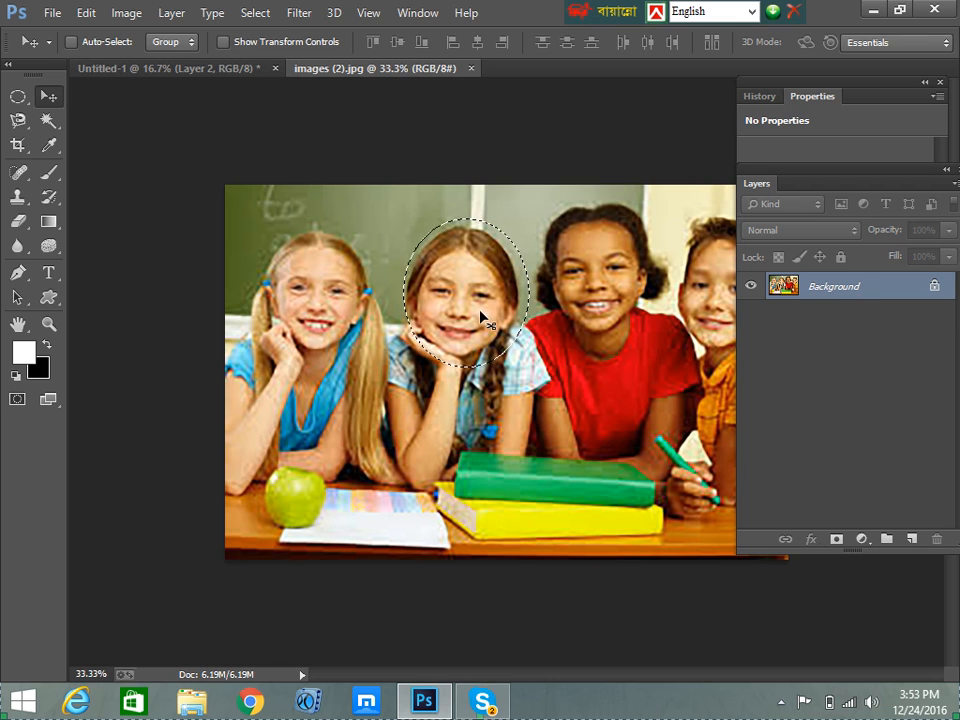
{"action": "left_click_drag", "start_coordinate": [446, 306], "coordinate": [410, 200]}
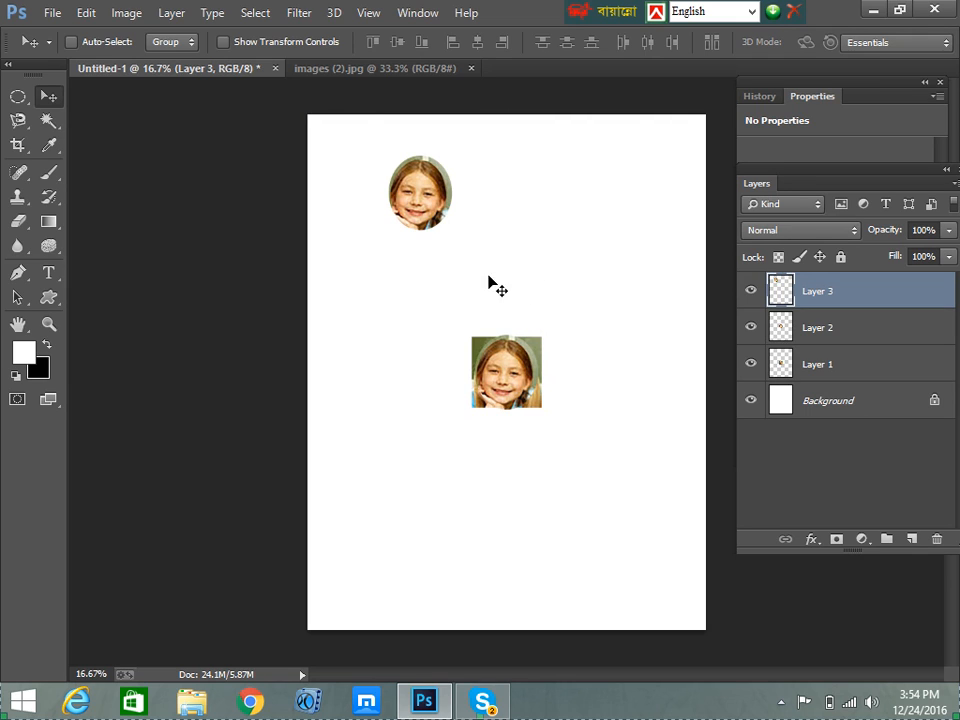
{"action": "left_click", "coordinate": [340, 70]}
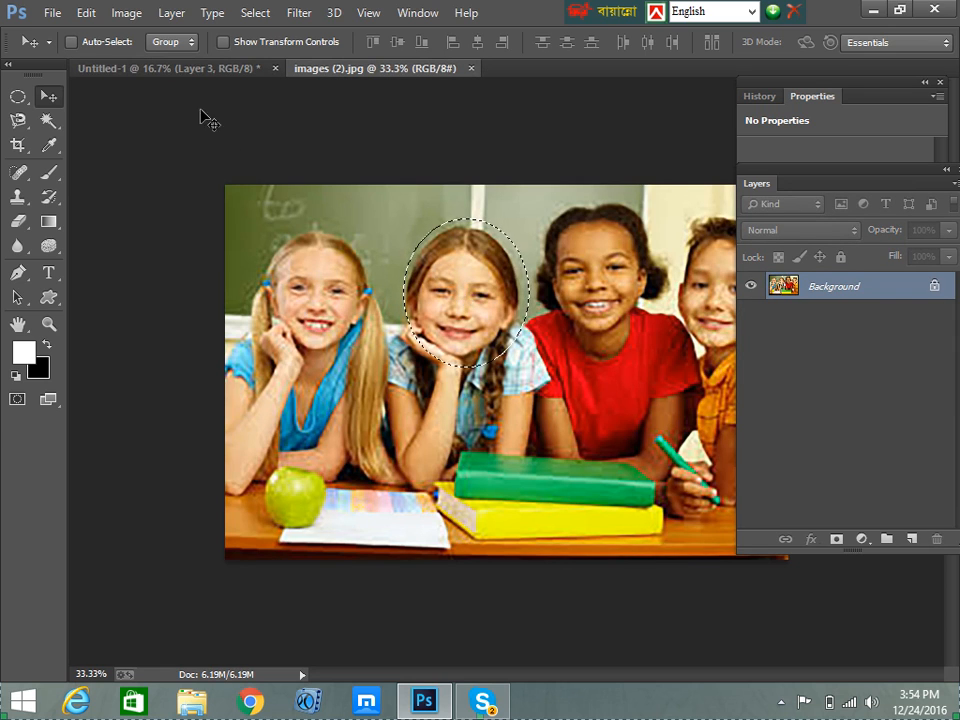
{"action": "left_click", "coordinate": [172, 70]}
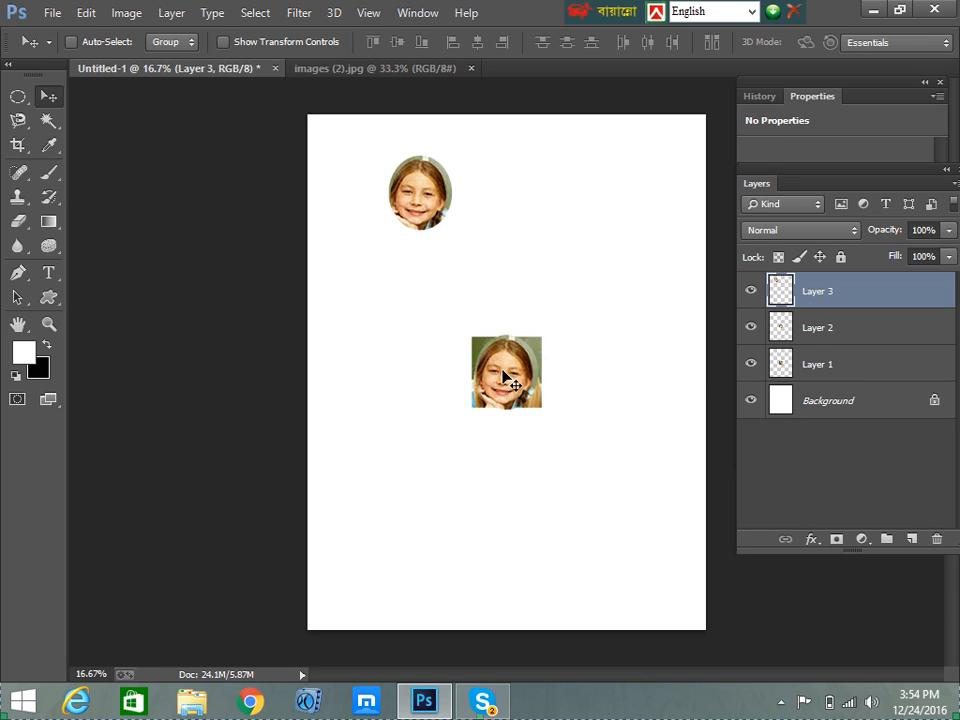
Nudge Layer 2's oval portrait slightly, and select Layer 1, Layer 2 and Layer 3 in turn
{"action": "left_click", "coordinate": [812, 333]}
{"action": "mouse_move", "coordinate": [503, 378]}
{"action": "left_mouse_down"}
{"action": "mouse_move", "coordinate": [540, 277]}
{"action": "mouse_move", "coordinate": [507, 380]}
{"action": "left_mouse_up"}
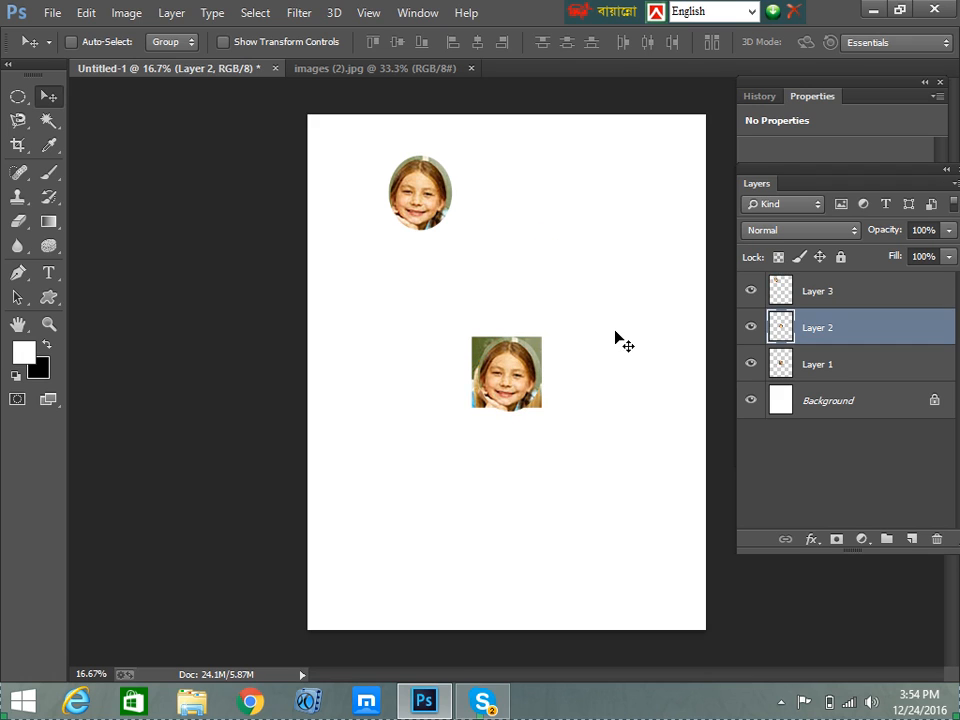
{"action": "left_click", "coordinate": [835, 372]}
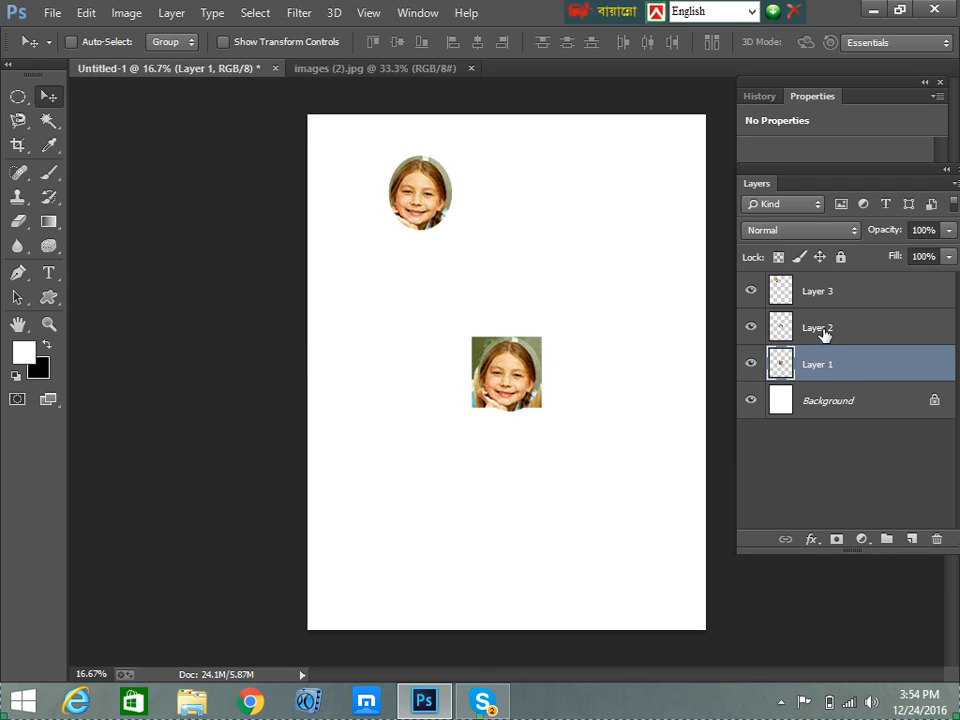
{"action": "left_click", "coordinate": [823, 334]}
{"action": "left_click", "coordinate": [822, 293]}
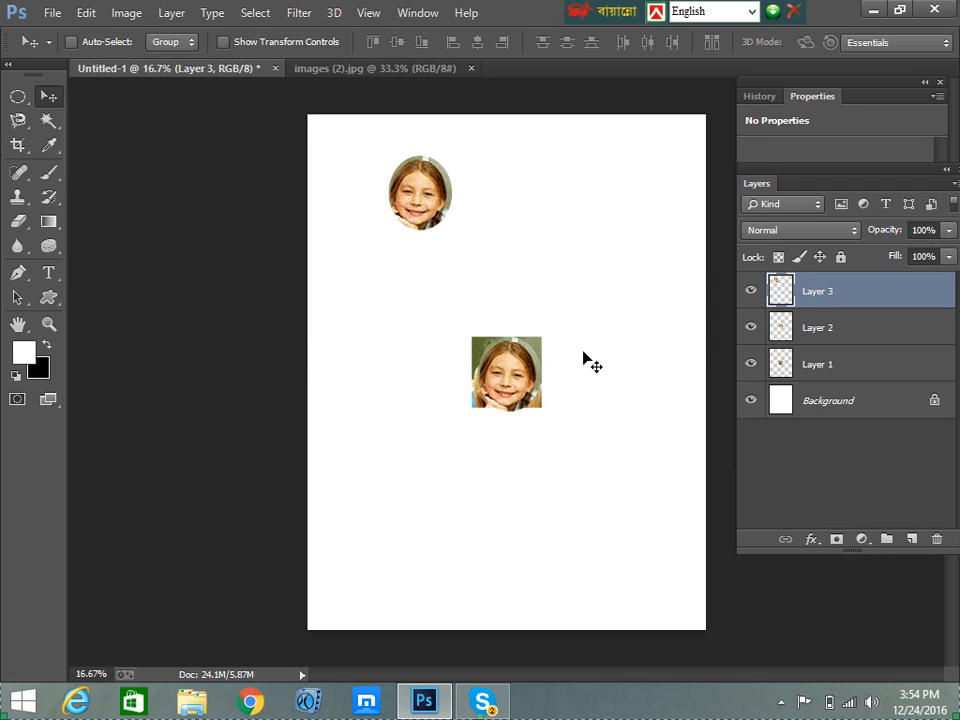
Step through the layers up to Layer 3 and move its oval portrait toward the page's upper-left corner
{"action": "left_click", "coordinate": [836, 373]}
{"action": "left_click", "coordinate": [818, 326]}
{"action": "left_click", "coordinate": [811, 300]}
{"action": "mouse_move", "coordinate": [510, 380]}
{"action": "left_mouse_down"}
{"action": "mouse_move", "coordinate": [496, 391]}
{"action": "mouse_move", "coordinate": [461, 383]}
{"action": "mouse_move", "coordinate": [505, 388]}
{"action": "left_mouse_up"}
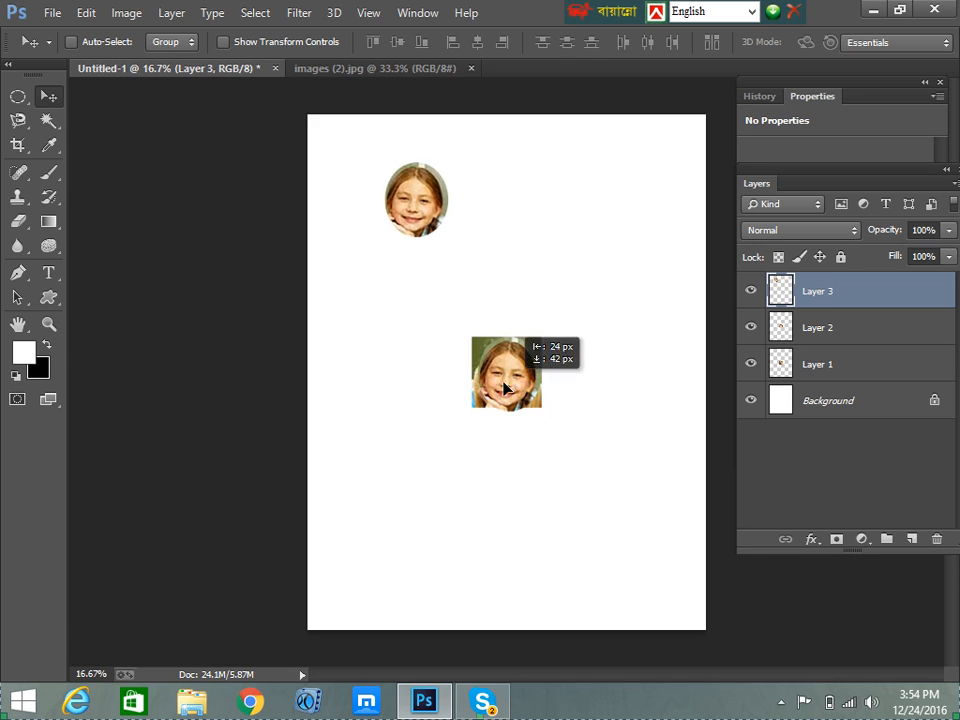
{"action": "left_click_drag", "start_coordinate": [420, 197], "coordinate": [379, 173]}
{"action": "mouse_move", "coordinate": [504, 393]}
{"action": "left_mouse_down"}
{"action": "mouse_move", "coordinate": [525, 382]}
{"action": "mouse_move", "coordinate": [501, 378]}
{"action": "left_mouse_up"}
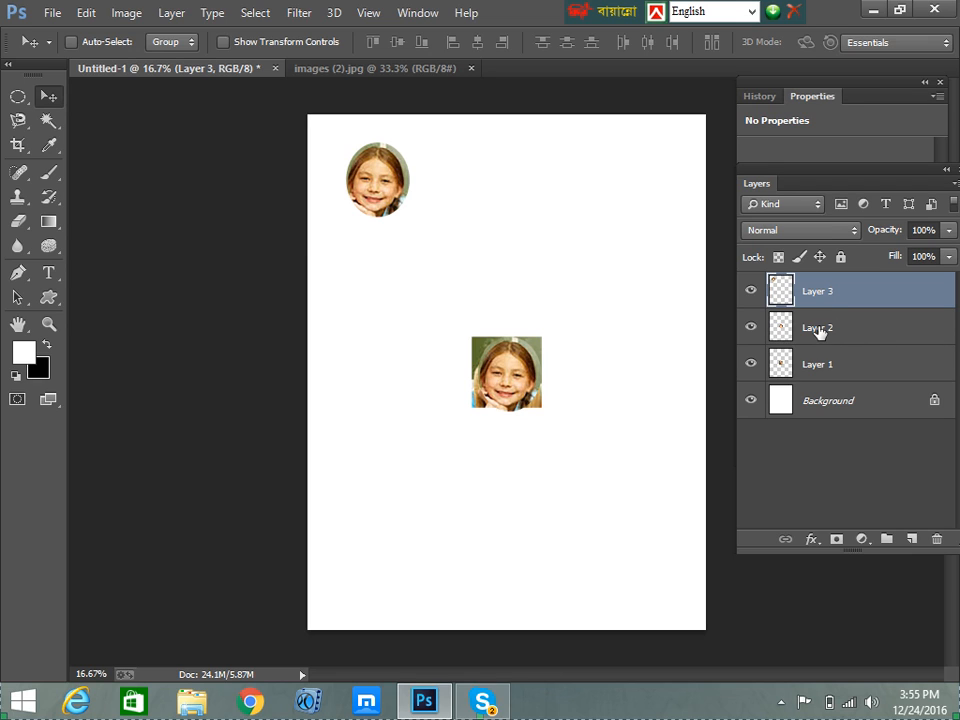
Move Layer 2's oval portrait to the page's upper right and Layer 1's square portrait up, midway between the two ovals
{"action": "left_click", "coordinate": [850, 330]}
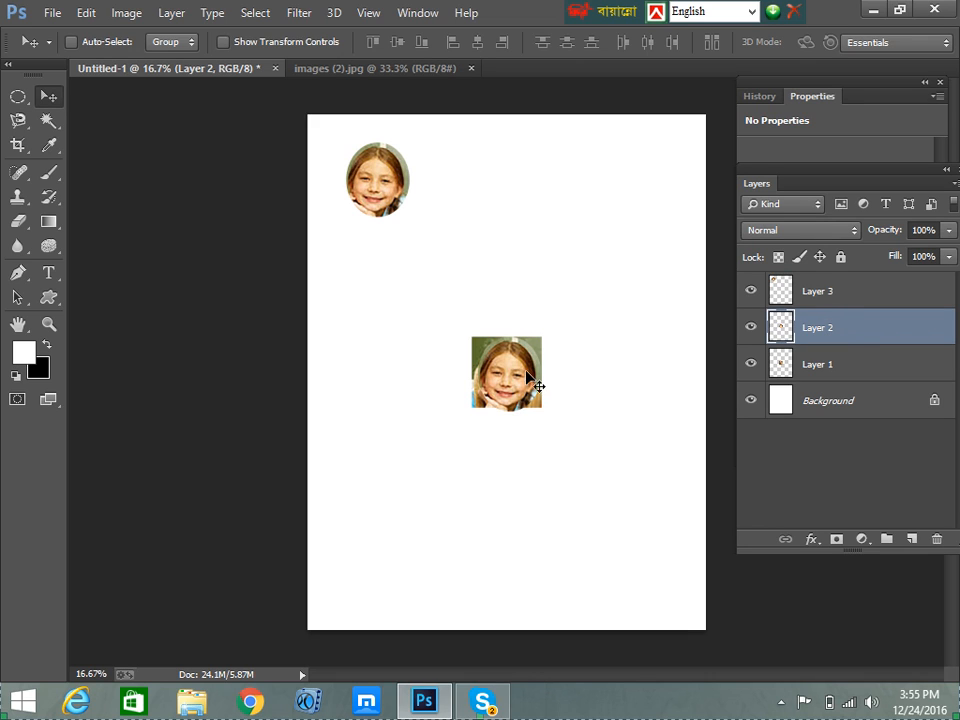
{"action": "left_click_drag", "start_coordinate": [514, 381], "coordinate": [522, 193]}
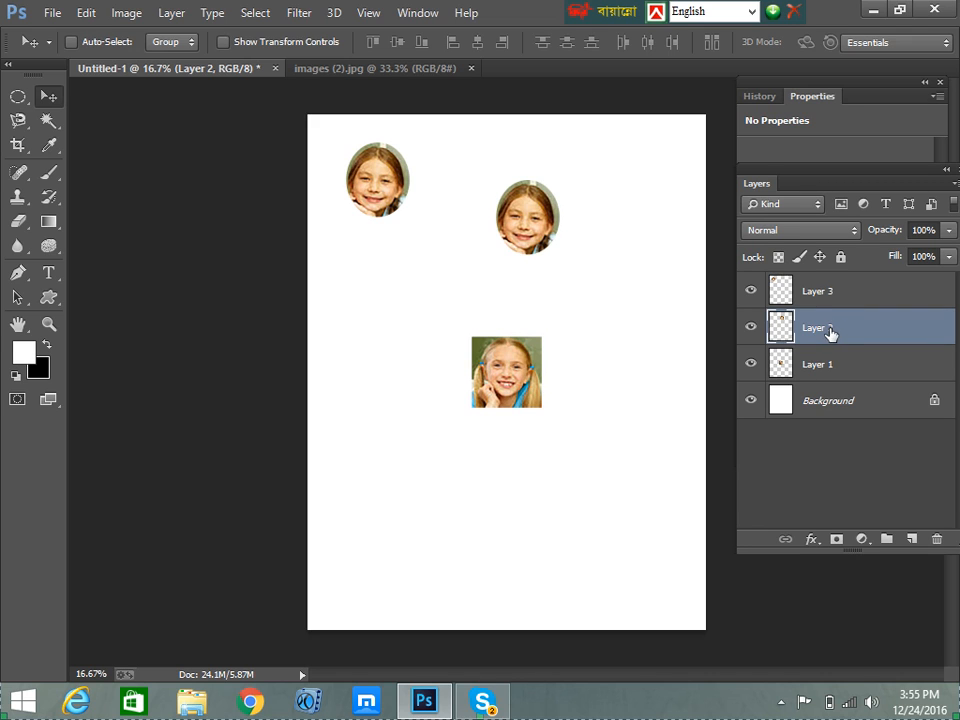
{"action": "left_click_drag", "start_coordinate": [501, 381], "coordinate": [585, 358]}
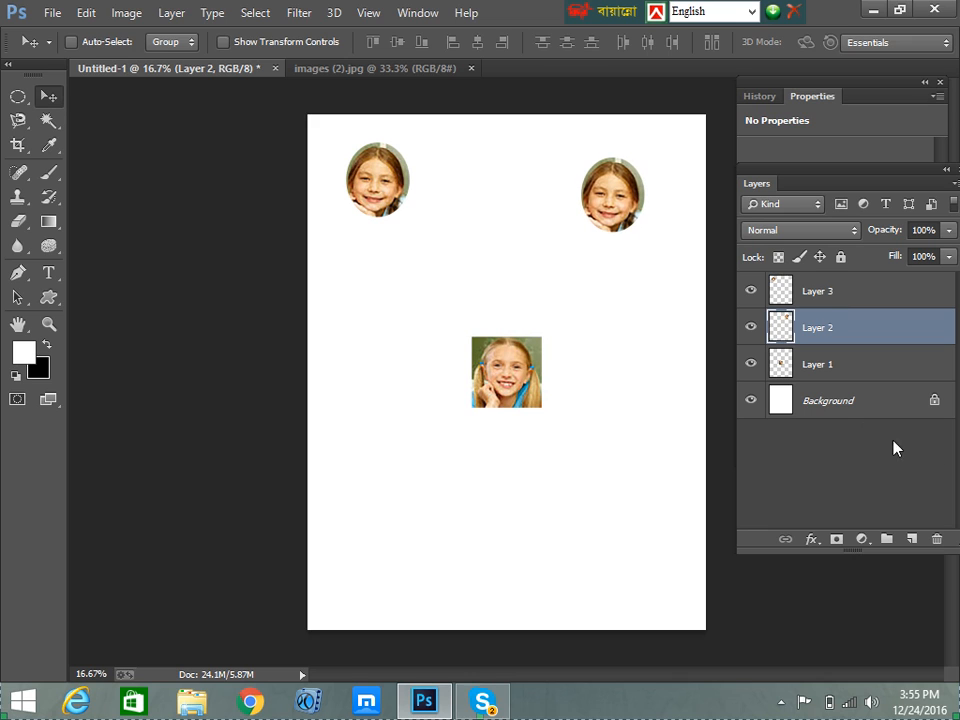
{"action": "left_click", "coordinate": [838, 369]}
{"action": "left_click_drag", "start_coordinate": [519, 385], "coordinate": [496, 297]}
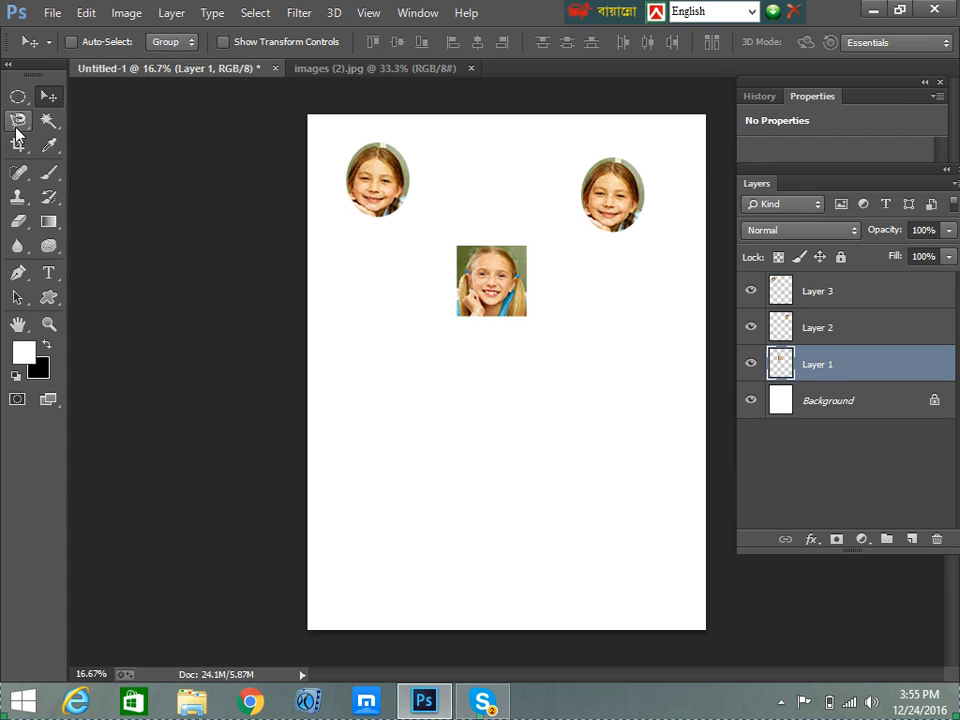
Clear the oval selection in images (2).jpg and draw a freehand Lasso selection around the blonde girl
{"action": "left_click_drag", "start_coordinate": [18, 120], "coordinate": [102, 123]}
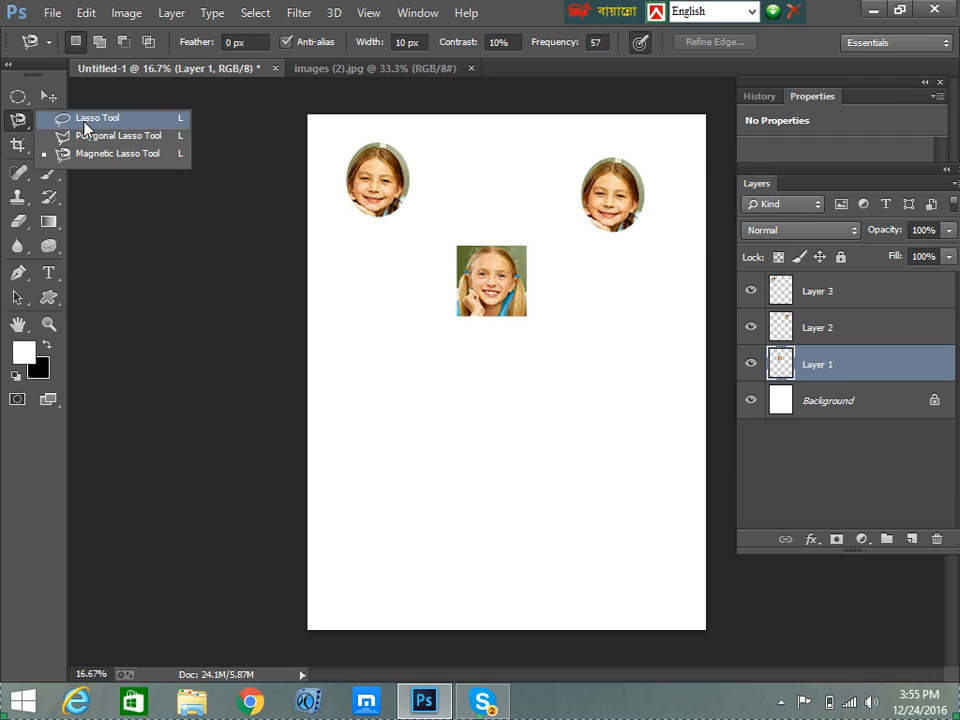
{"action": "left_click", "coordinate": [95, 118]}
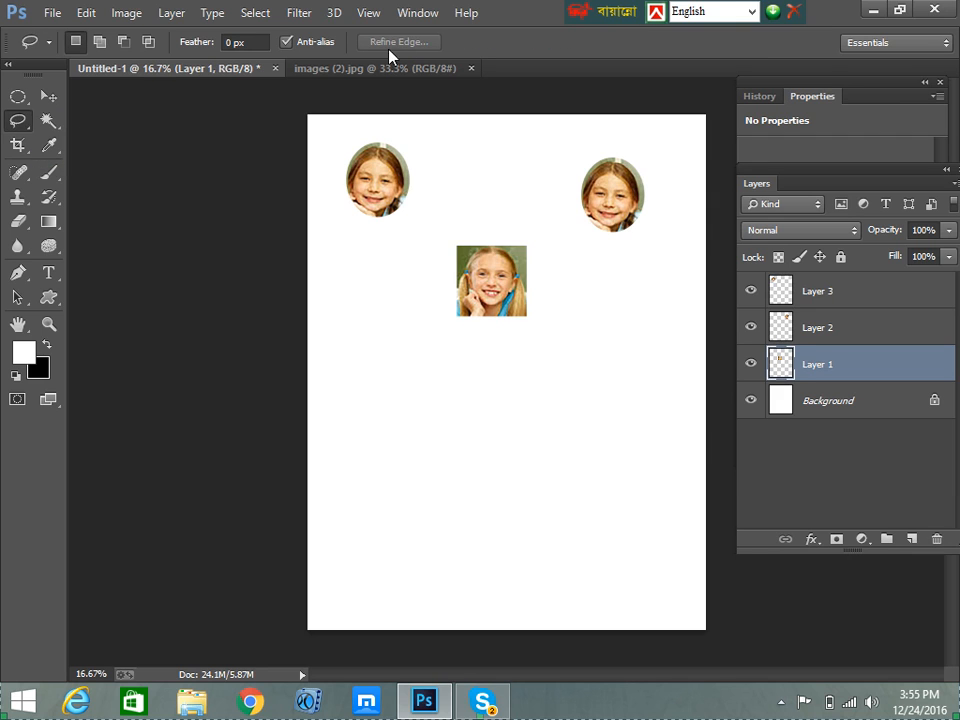
{"action": "left_click", "coordinate": [355, 68]}
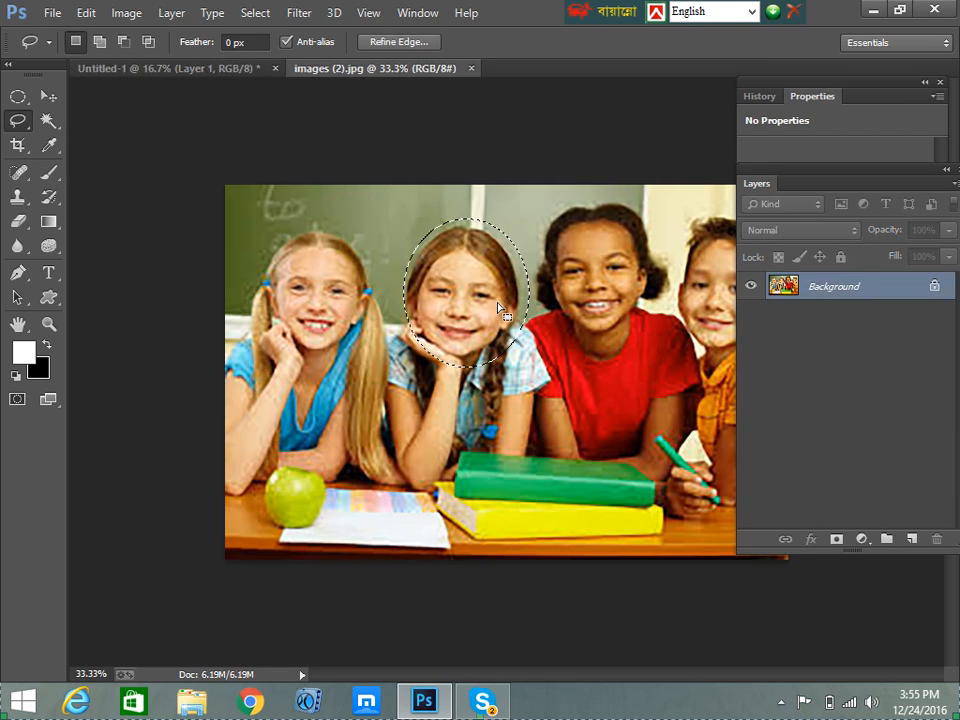
{"action": "left_click", "coordinate": [606, 398]}
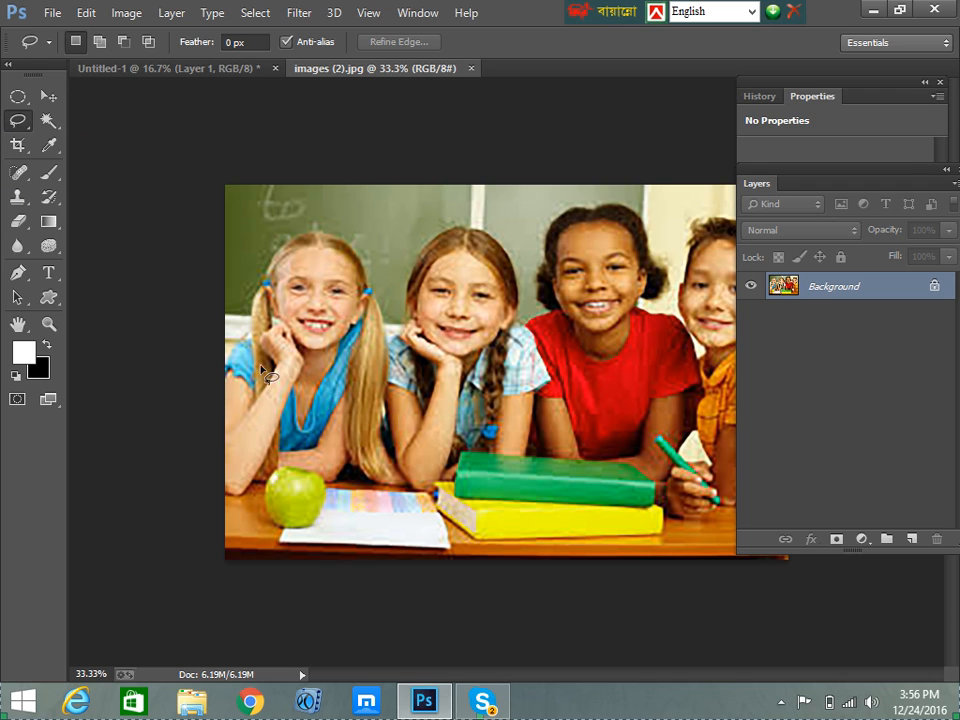
{"action": "left_click_drag", "start_coordinate": [244, 345], "coordinate": [255, 268]}
{"action": "mouse_move", "coordinate": [335, 222]}
{"action": "left_mouse_down"}
{"action": "mouse_move", "coordinate": [383, 328]}
{"action": "mouse_move", "coordinate": [375, 409]}
{"action": "mouse_move", "coordinate": [284, 481]}
{"action": "mouse_move", "coordinate": [231, 493]}
{"action": "mouse_move", "coordinate": [213, 466]}
{"action": "mouse_move", "coordinate": [247, 338]}
{"action": "left_mouse_up"}
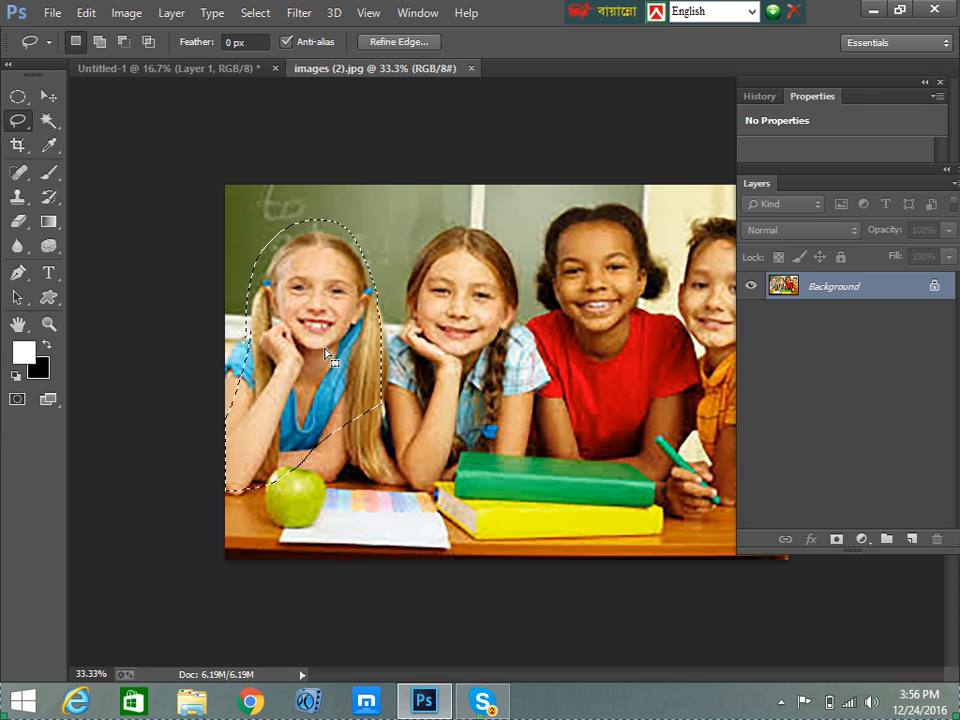
Copy the lasso selection into Untitled-1 below the upper-left oval portrait with the Move tool, and return to the photo
{"action": "left_click", "coordinate": [48, 97]}
{"action": "mouse_move", "coordinate": [267, 337]}
{"action": "left_mouse_down"}
{"action": "mouse_move", "coordinate": [167, 57]}
{"action": "mouse_move", "coordinate": [165, 70]}
{"action": "mouse_move", "coordinate": [214, 141]}
{"action": "mouse_move", "coordinate": [445, 435]}
{"action": "mouse_move", "coordinate": [397, 412]}
{"action": "mouse_move", "coordinate": [396, 374]}
{"action": "left_mouse_up"}
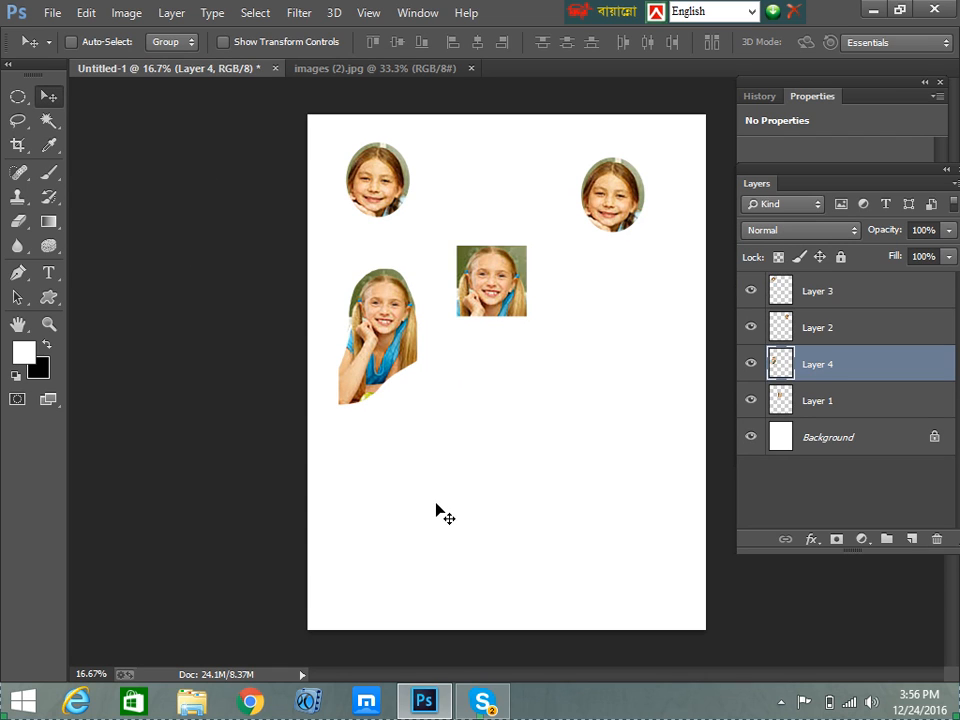
{"action": "left_click", "coordinate": [339, 68]}
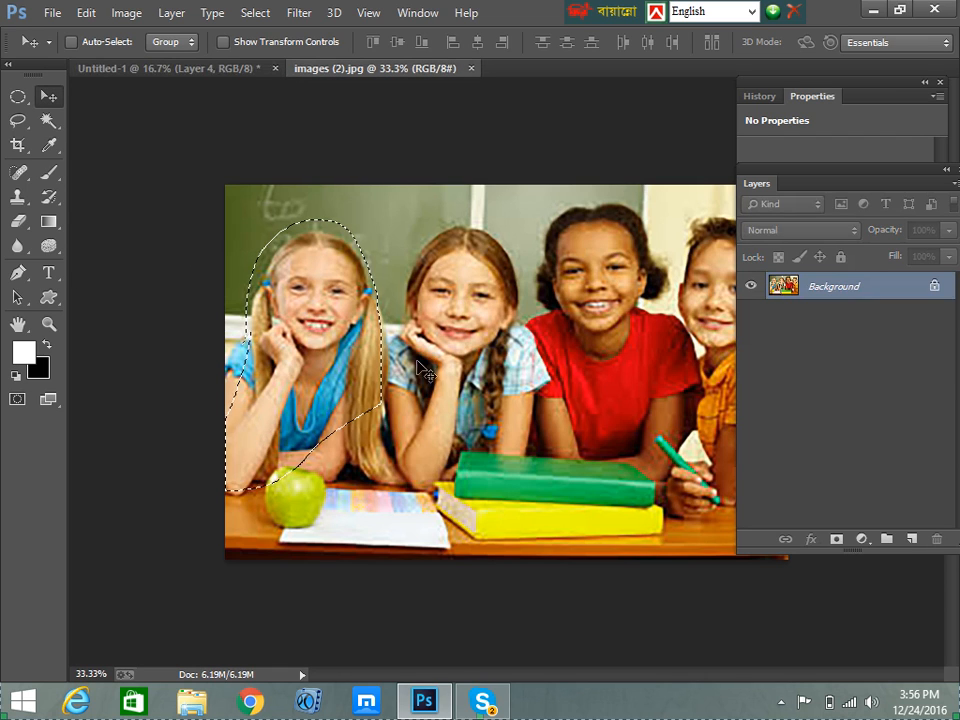
Clear the current selection and draw practice freehand Lasso selections around the blonde girl in the photo
{"action": "key", "text": "ctrl+d"}
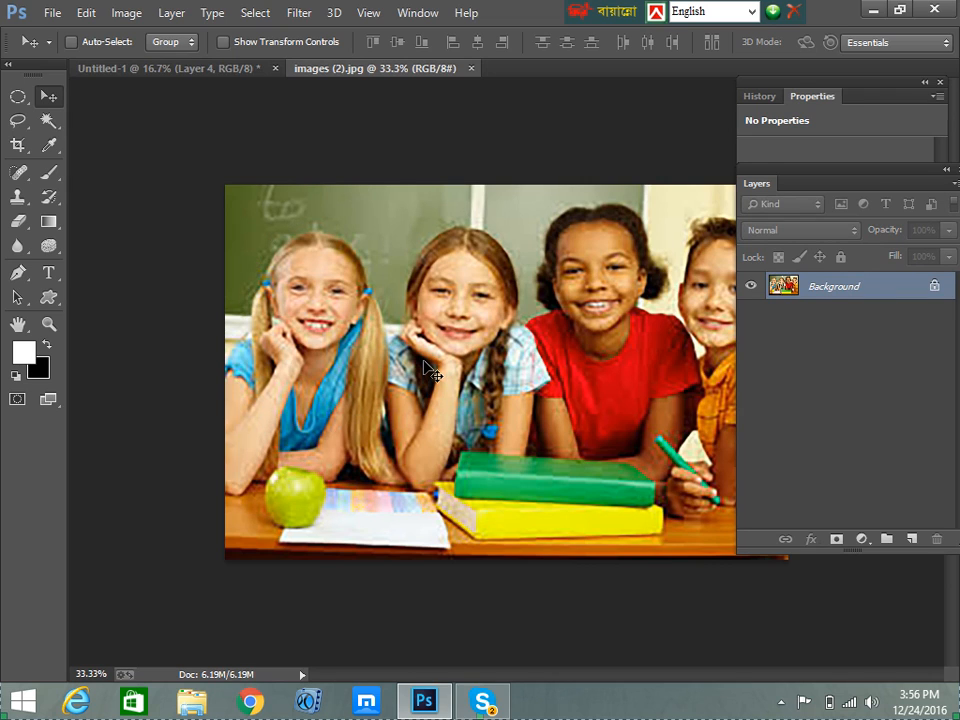
{"action": "left_click", "coordinate": [20, 120]}
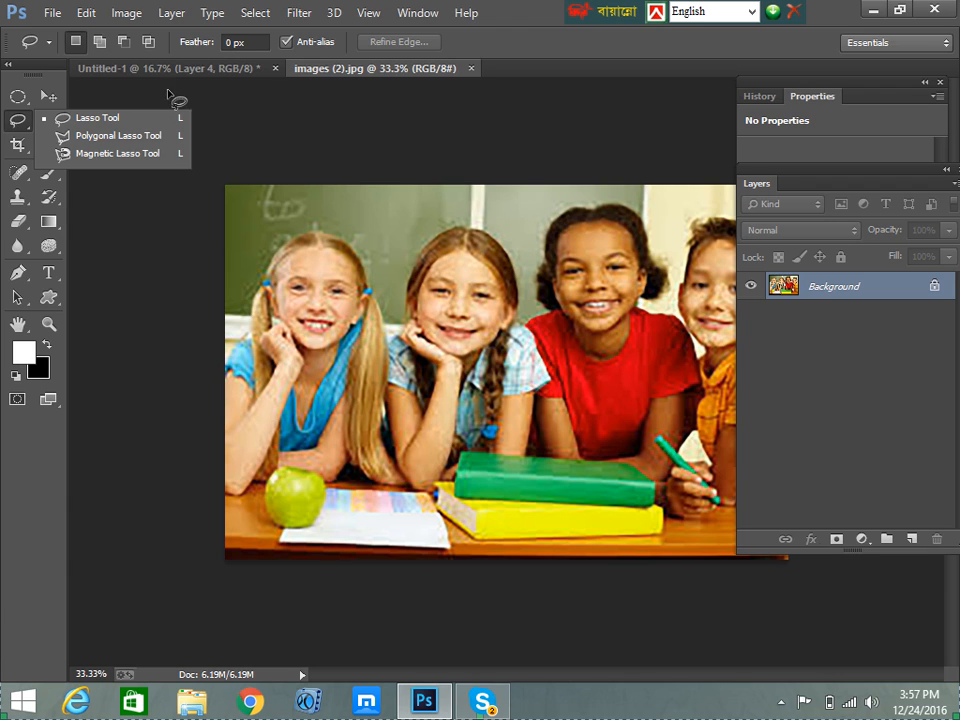
{"action": "left_click", "coordinate": [97, 118]}
{"action": "mouse_move", "coordinate": [252, 340]}
{"action": "left_mouse_down"}
{"action": "mouse_move", "coordinate": [267, 256]}
{"action": "mouse_move", "coordinate": [362, 212]}
{"action": "mouse_move", "coordinate": [386, 309]}
{"action": "mouse_move", "coordinate": [380, 339]}
{"action": "left_mouse_up"}
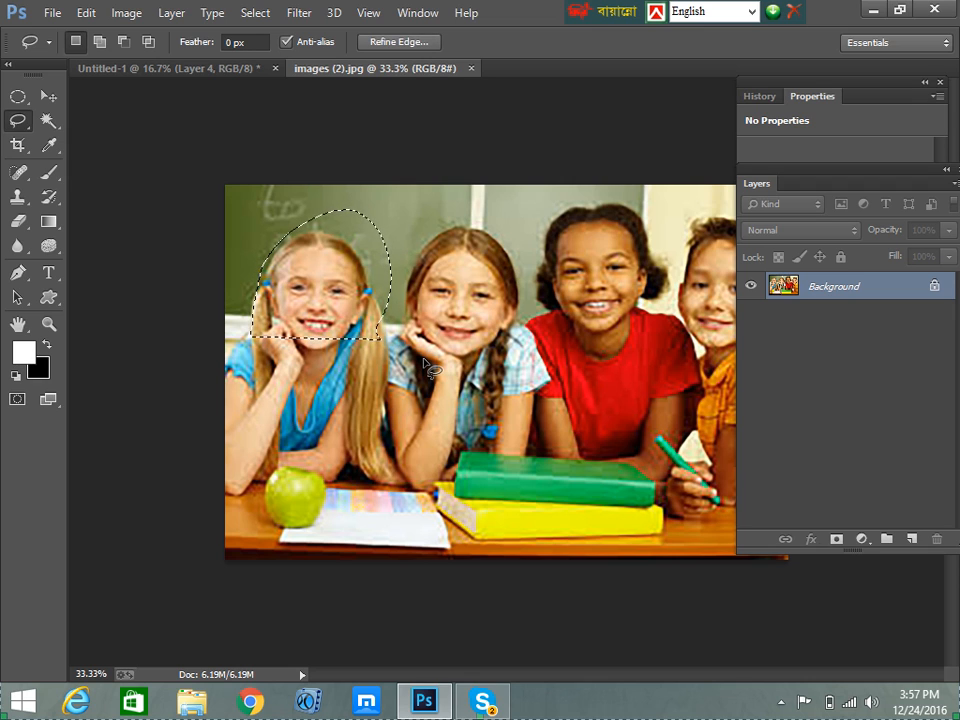
{"action": "left_click", "coordinate": [251, 339]}
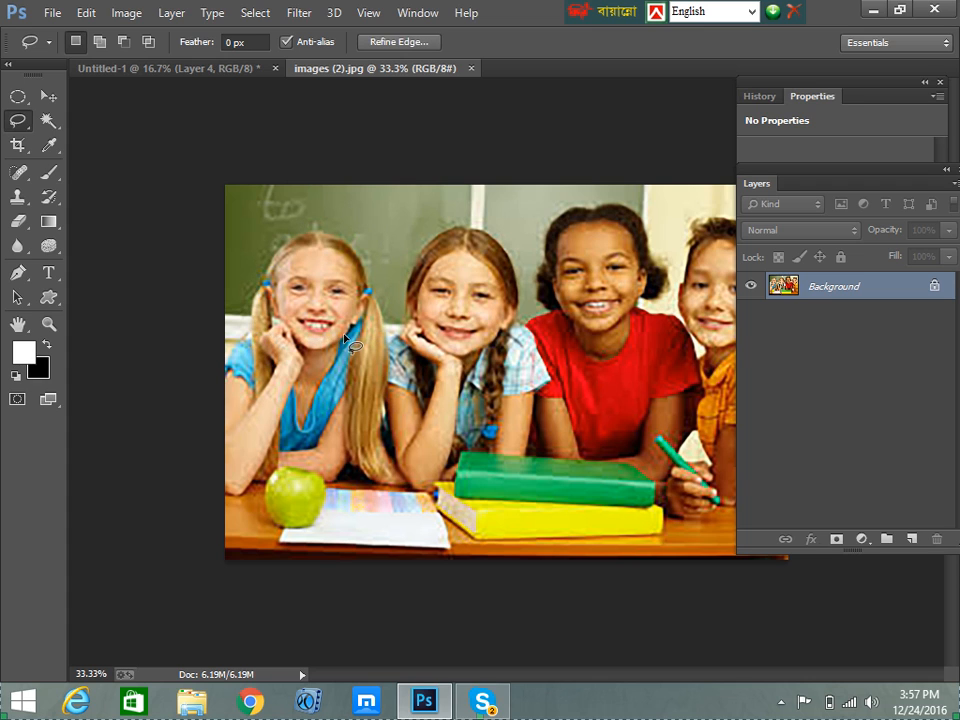
{"action": "mouse_move", "coordinate": [251, 339]}
{"action": "left_mouse_down"}
{"action": "mouse_move", "coordinate": [378, 300]}
{"action": "mouse_move", "coordinate": [334, 478]}
{"action": "mouse_move", "coordinate": [225, 460]}
{"action": "mouse_move", "coordinate": [244, 363]}
{"action": "mouse_move", "coordinate": [190, 258]}
{"action": "left_mouse_up"}
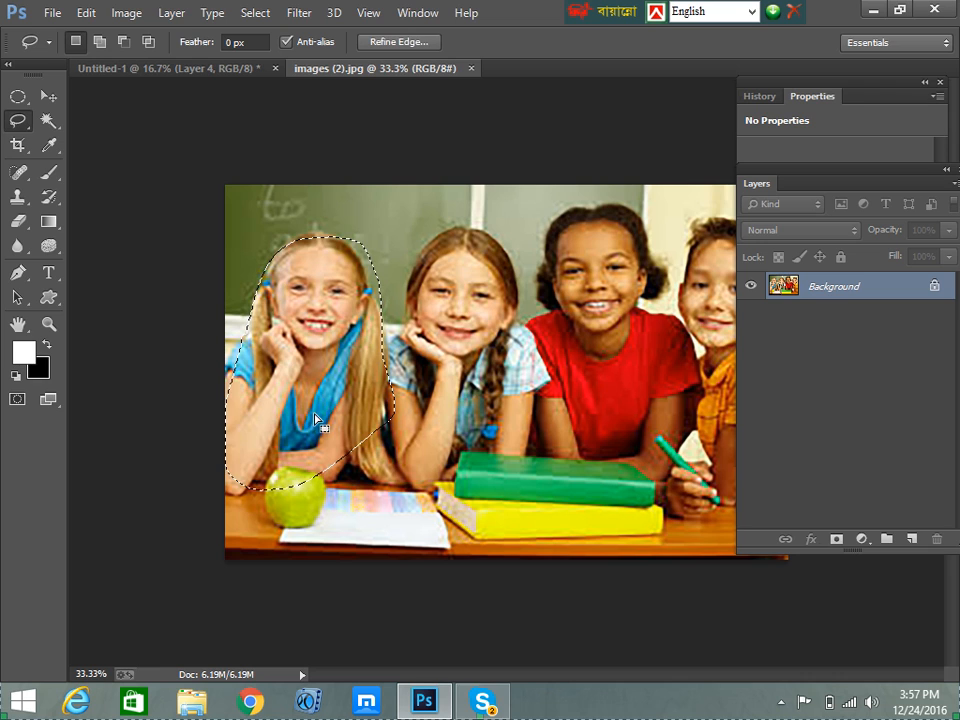
Clear the freehand selection and switch to the Polygonal Lasso tool
{"action": "left_click", "coordinate": [175, 326]}
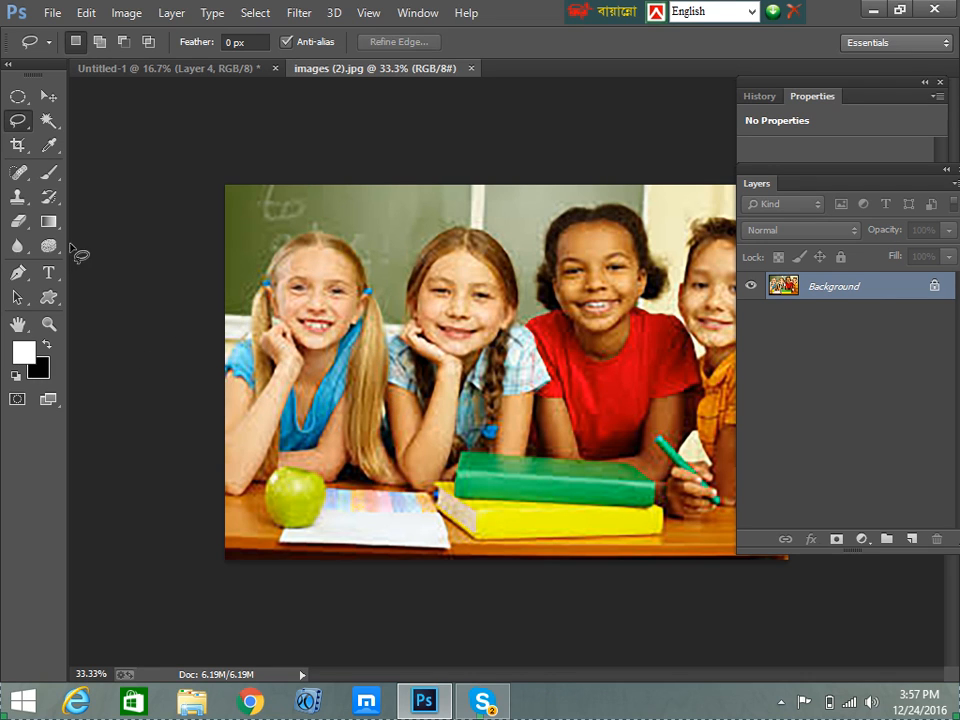
{"action": "right_click", "coordinate": [28, 126]}
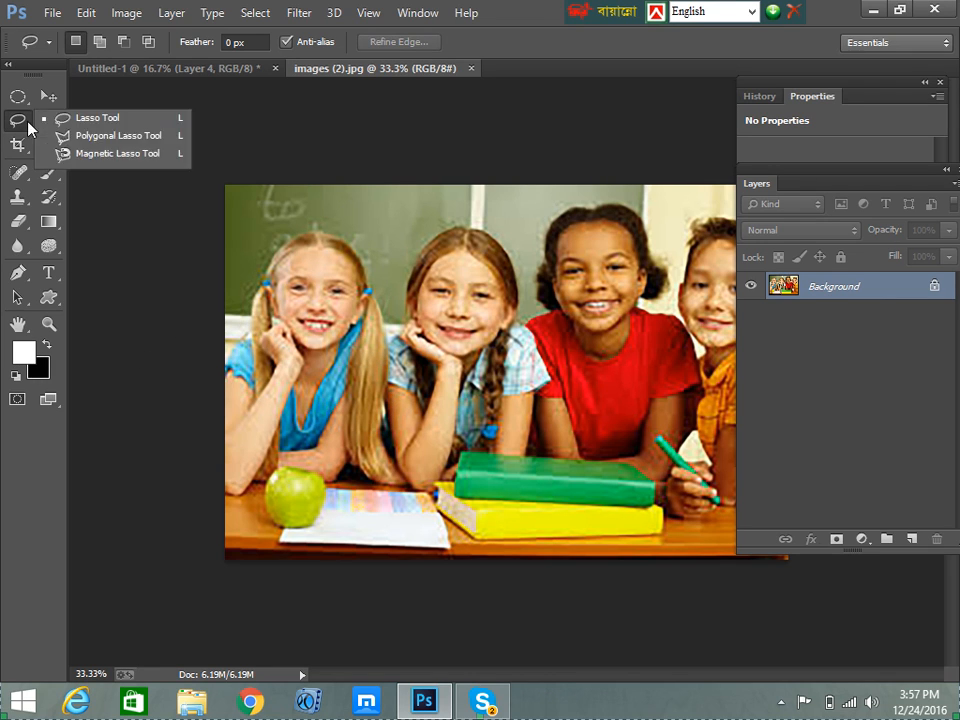
{"action": "left_click", "coordinate": [108, 142]}
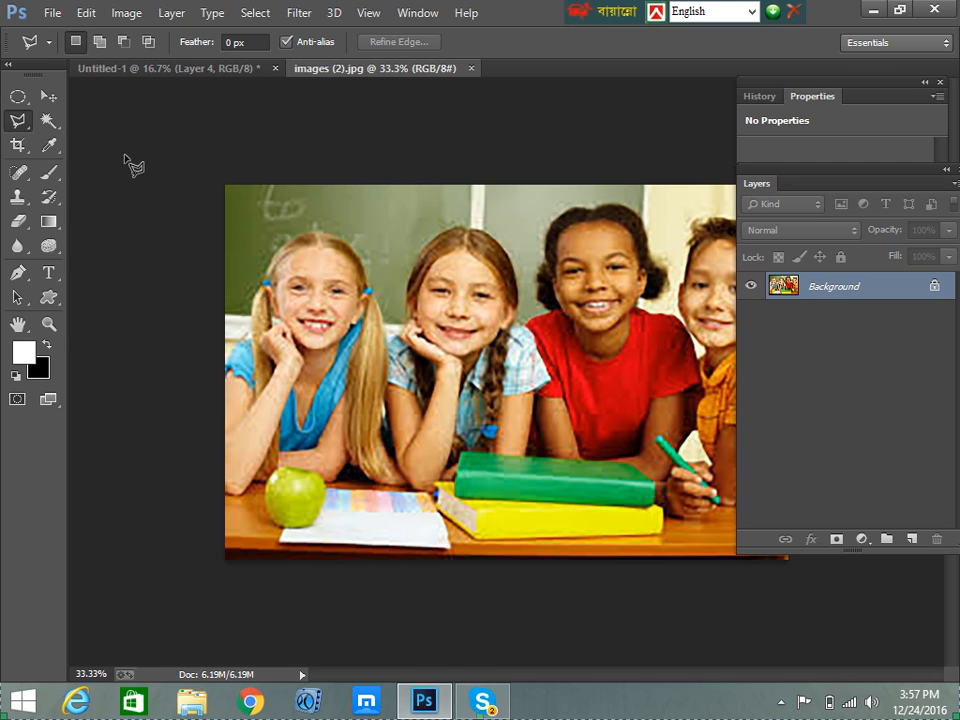
{"action": "left_click", "coordinate": [231, 366]}
{"action": "left_click", "coordinate": [248, 335]}
{"action": "left_click", "coordinate": [291, 242]}
{"action": "left_click", "coordinate": [316, 235]}
{"action": "left_click", "coordinate": [349, 245]}
{"action": "left_click", "coordinate": [370, 291]}
{"action": "left_click", "coordinate": [385, 368]}
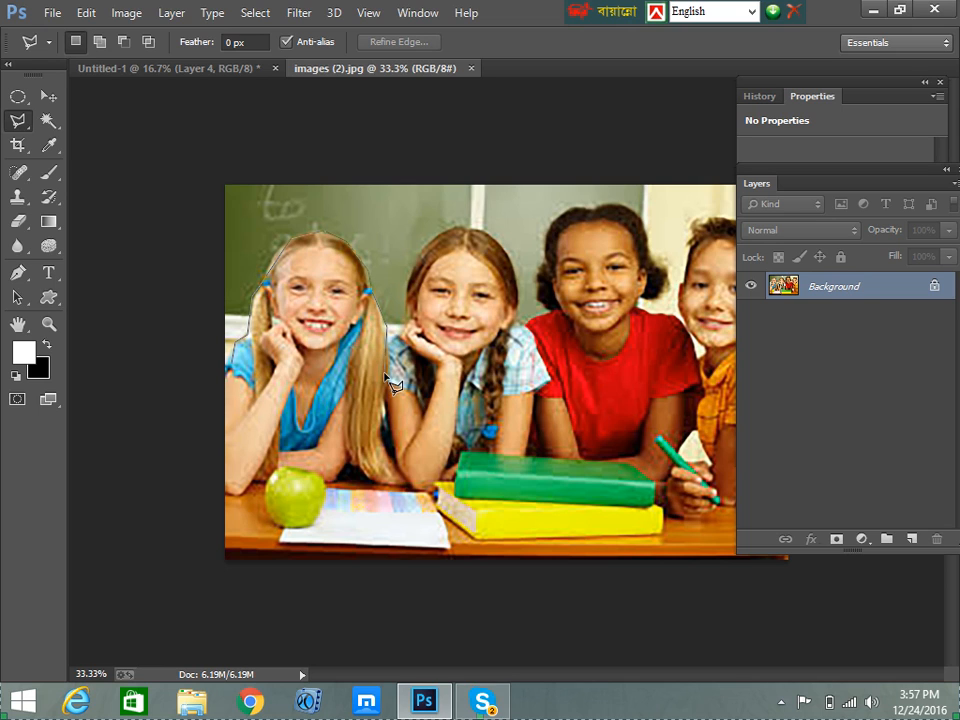
{"action": "left_click", "coordinate": [234, 370]}
{"action": "key", "text": "Escape"}
Outline the blonde girl from head to forearms with straight Polygonal Lasso segments and close the selection at its starting point
{"action": "left_click", "coordinate": [252, 344]}
{"action": "left_click", "coordinate": [264, 288]}
{"action": "left_click", "coordinate": [293, 245]}
{"action": "left_click", "coordinate": [328, 238]}
{"action": "left_click", "coordinate": [365, 268]}
{"action": "left_click", "coordinate": [382, 295]}
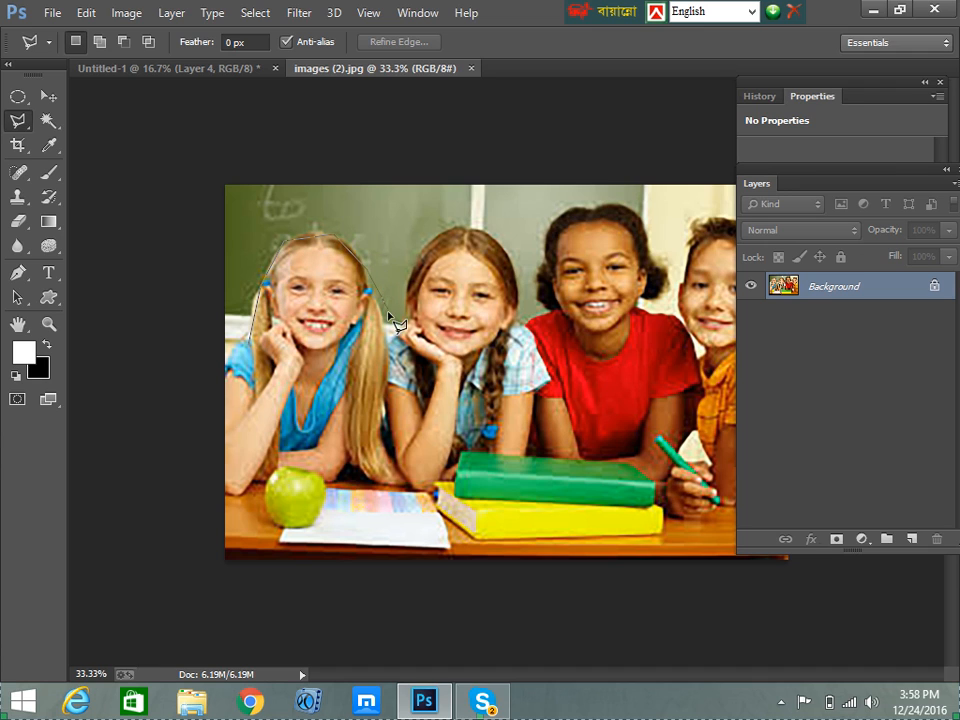
{"action": "left_click", "coordinate": [391, 395]}
{"action": "left_click", "coordinate": [383, 452]}
{"action": "left_click", "coordinate": [235, 456]}
{"action": "left_click", "coordinate": [229, 427]}
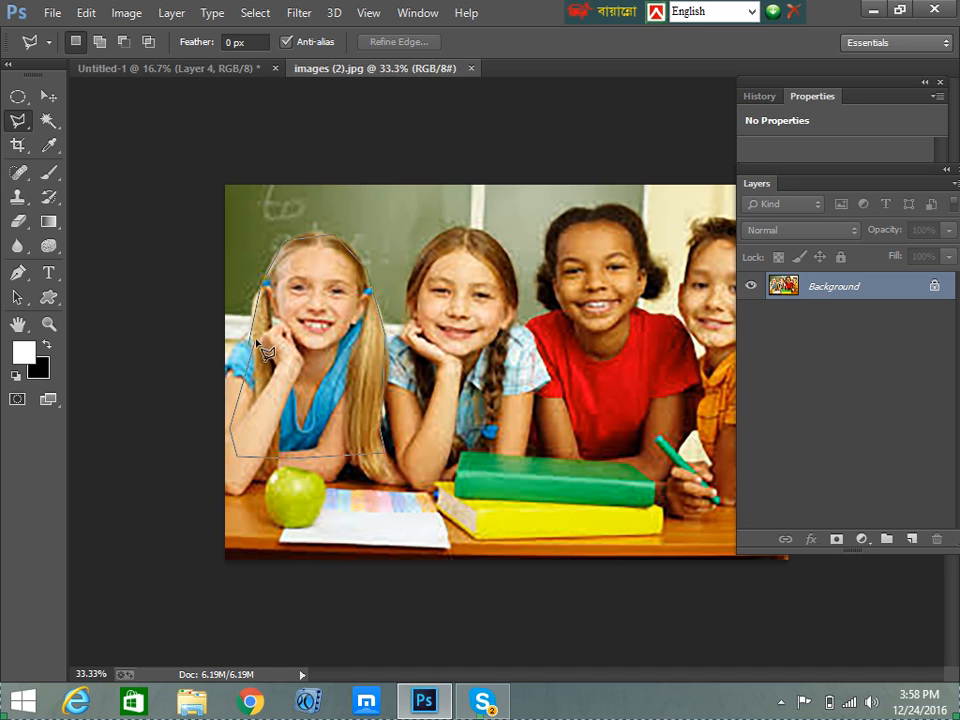
{"action": "left_click", "coordinate": [249, 345]}
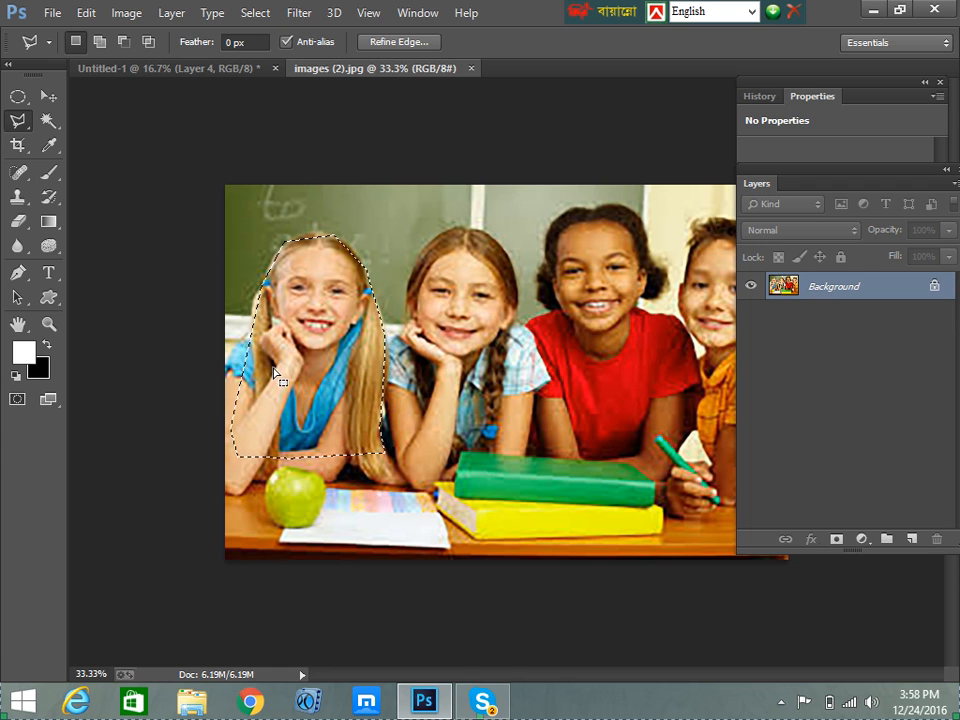
Copy the polygonal selection into Untitled-1 with the Move tool, directly below the square portrait
{"action": "left_click", "coordinate": [49, 96]}
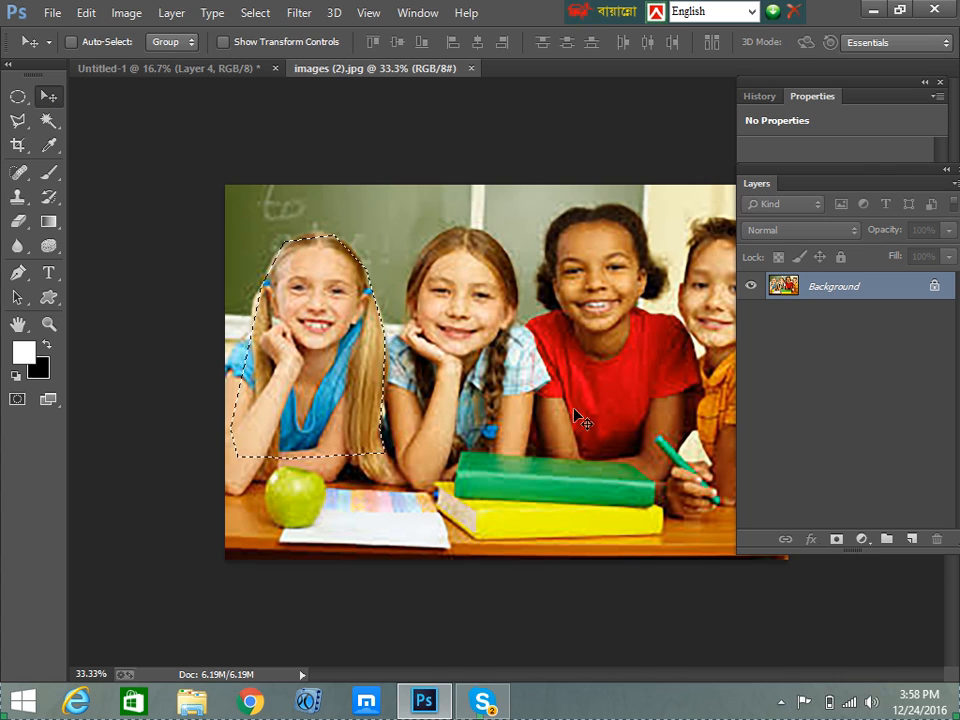
{"action": "left_click_drag", "start_coordinate": [522, 415], "coordinate": [432, 194]}
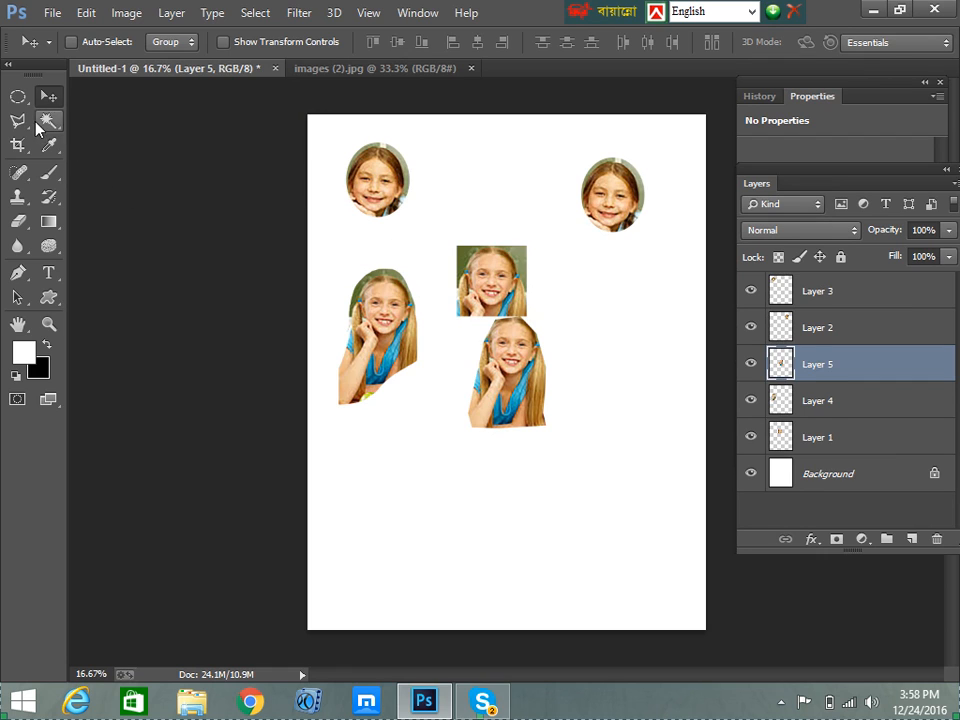
In images (2).jpg, replace the selection with a Magnetic Lasso trace around the blonde girl and green apple, removing misplaced anchor points
{"action": "left_click", "coordinate": [18, 121]}
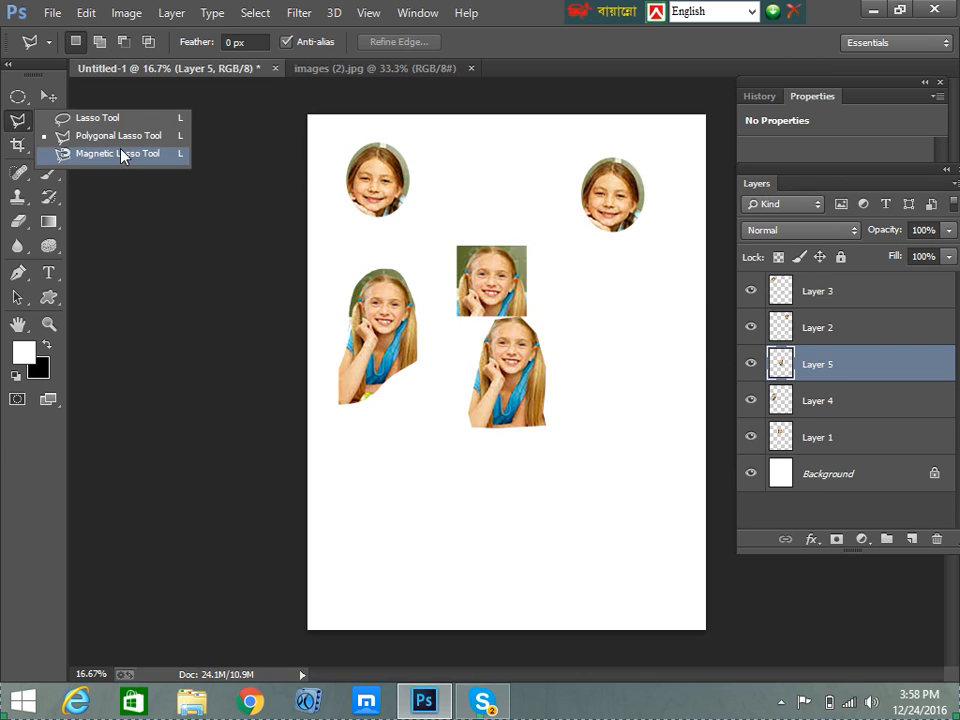
{"action": "left_click", "coordinate": [122, 154]}
{"action": "left_click", "coordinate": [320, 70]}
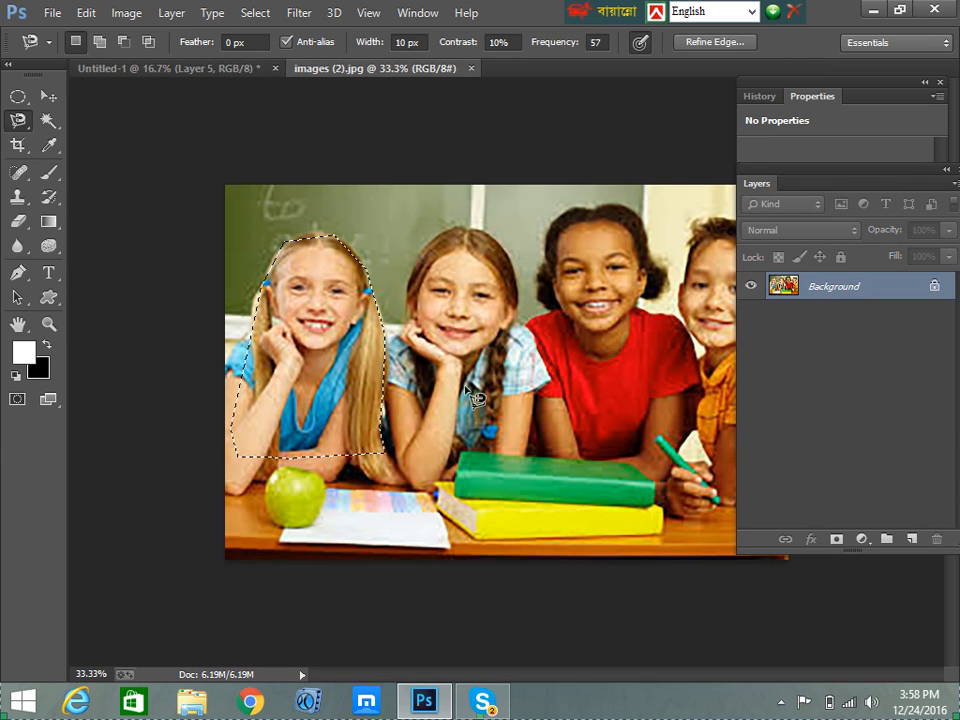
{"action": "key", "text": "ctrl+d"}
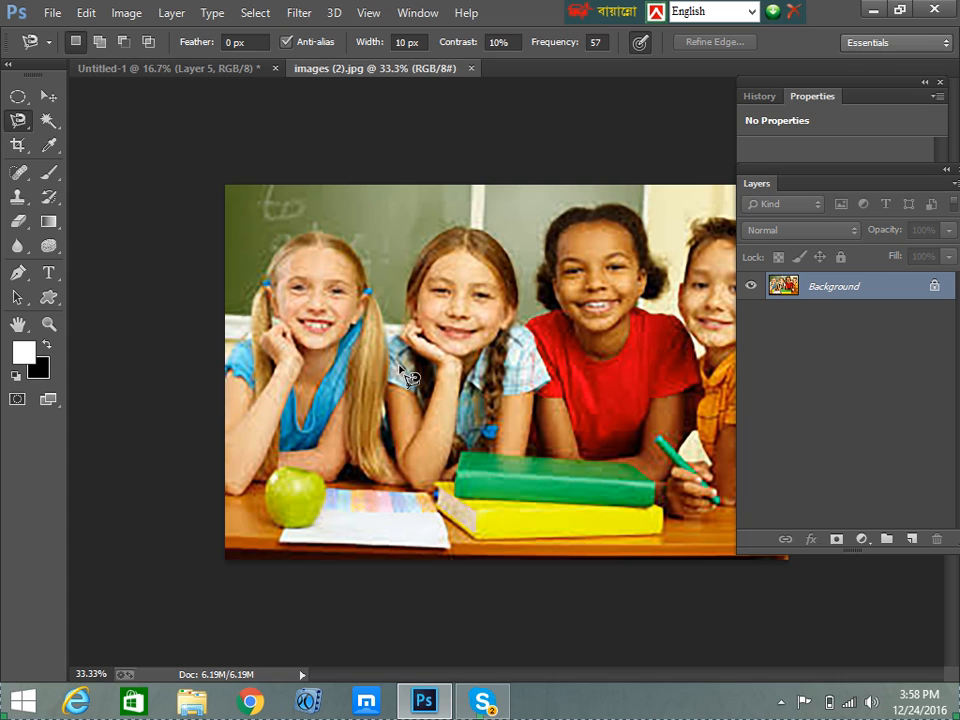
{"action": "left_click", "coordinate": [232, 372]}
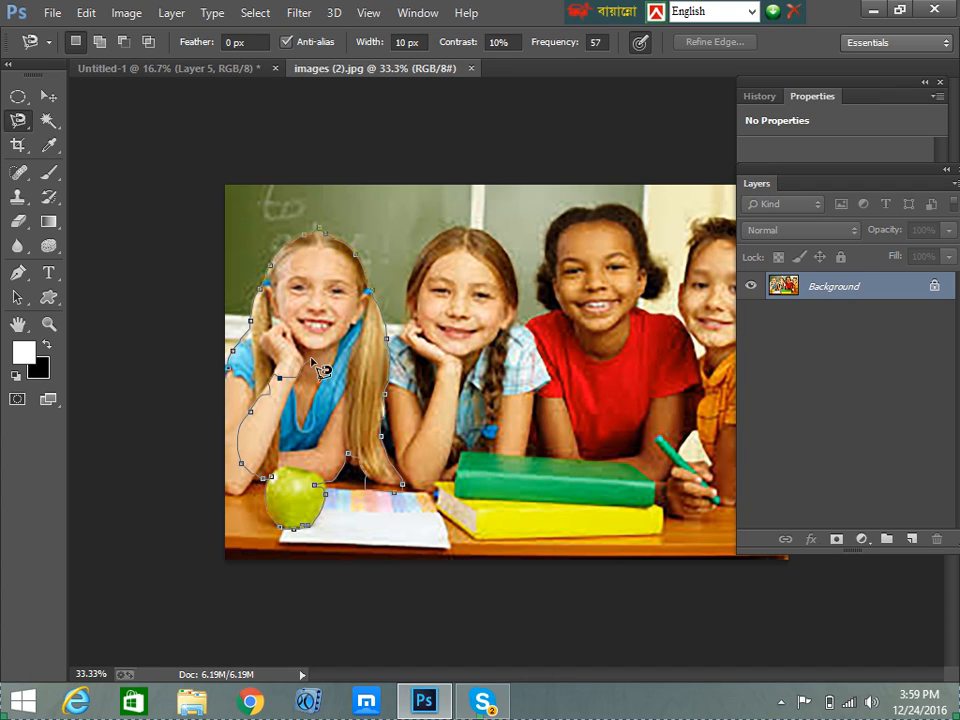
{"action": "key", "text": "Delete"}
{"action": "key", "text": "Delete"}
{"action": "key", "text": "Delete"}
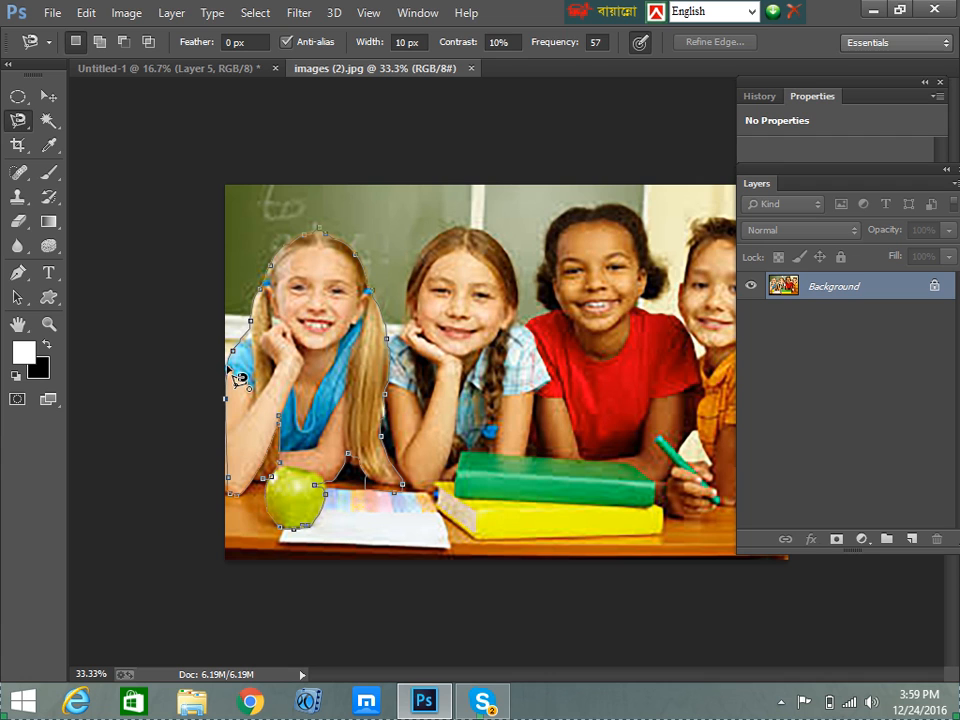
{"action": "double_click", "coordinate": [238, 377]}
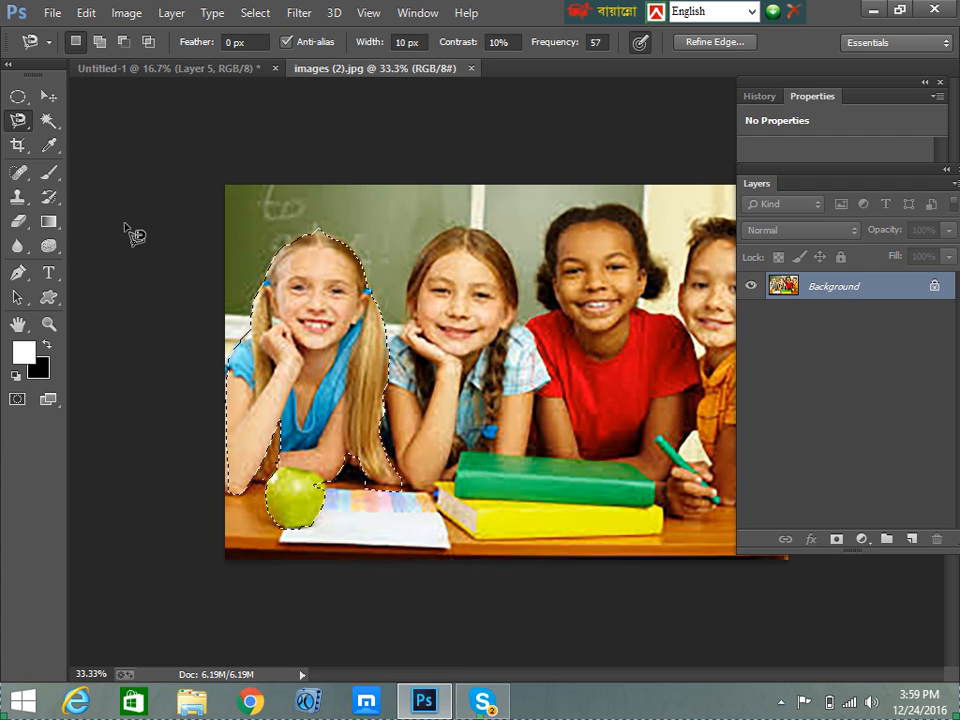
Copy the magnetic selection of the girl and apple into Untitled-1 twice, at the page's lower left and lower right
{"action": "left_click", "coordinate": [48, 95]}
{"action": "left_click_drag", "start_coordinate": [326, 381], "coordinate": [437, 517]}
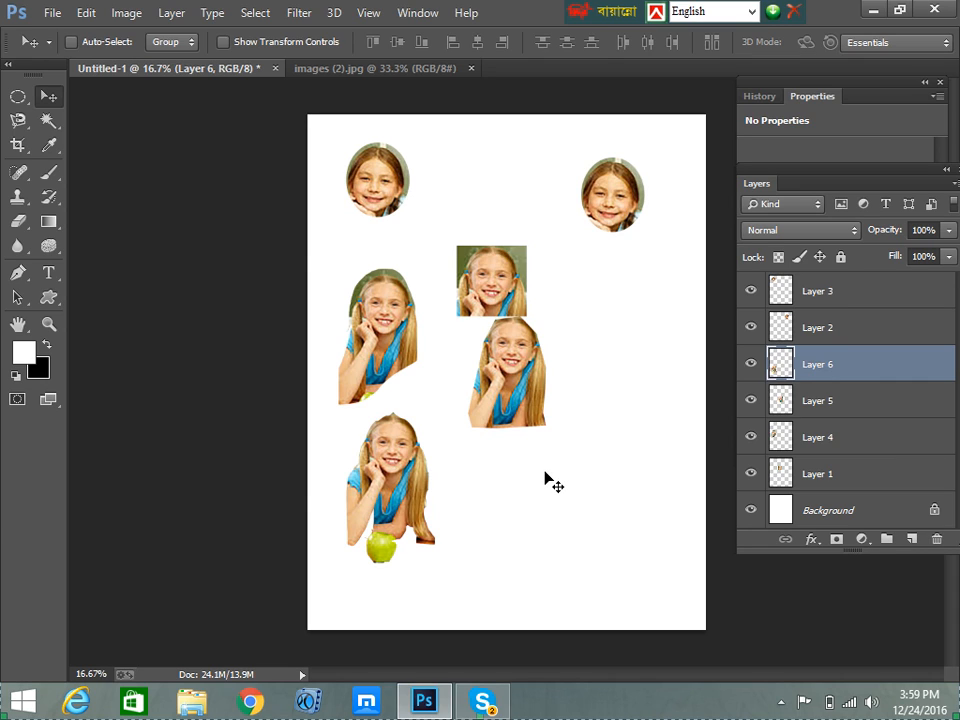
{"action": "left_click", "coordinate": [334, 70]}
{"action": "left_click_drag", "start_coordinate": [272, 416], "coordinate": [613, 508]}
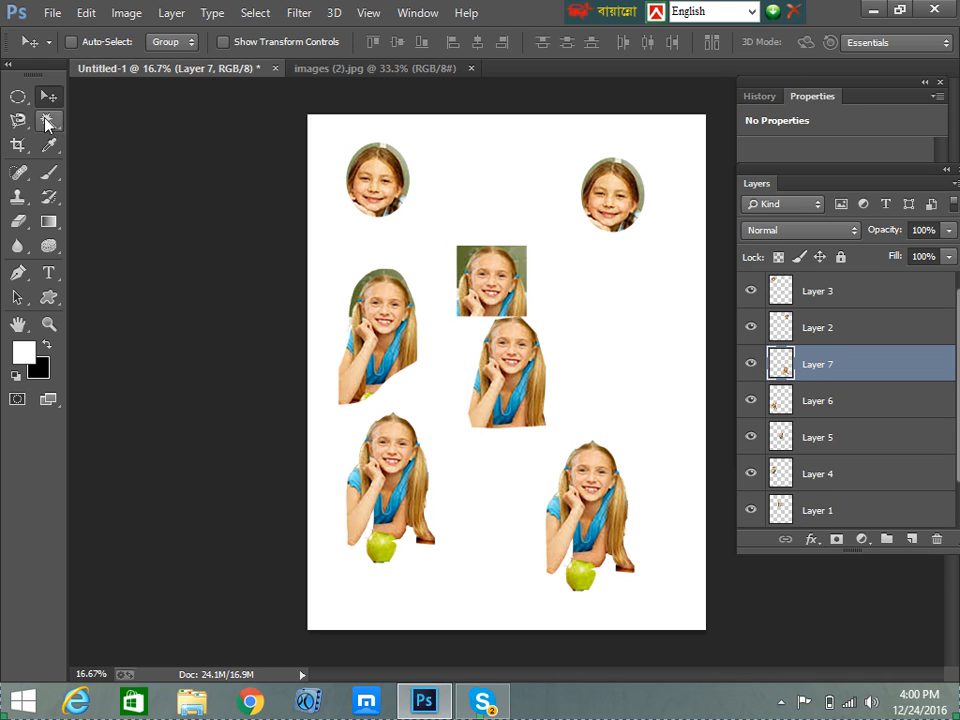
Open the photo 540_293_resize_20130301_c13bcbfe95cf648905a55e7b92df012b_jpg.jpg from the IT folder and maximize its document window
{"action": "left_click", "coordinate": [51, 13]}
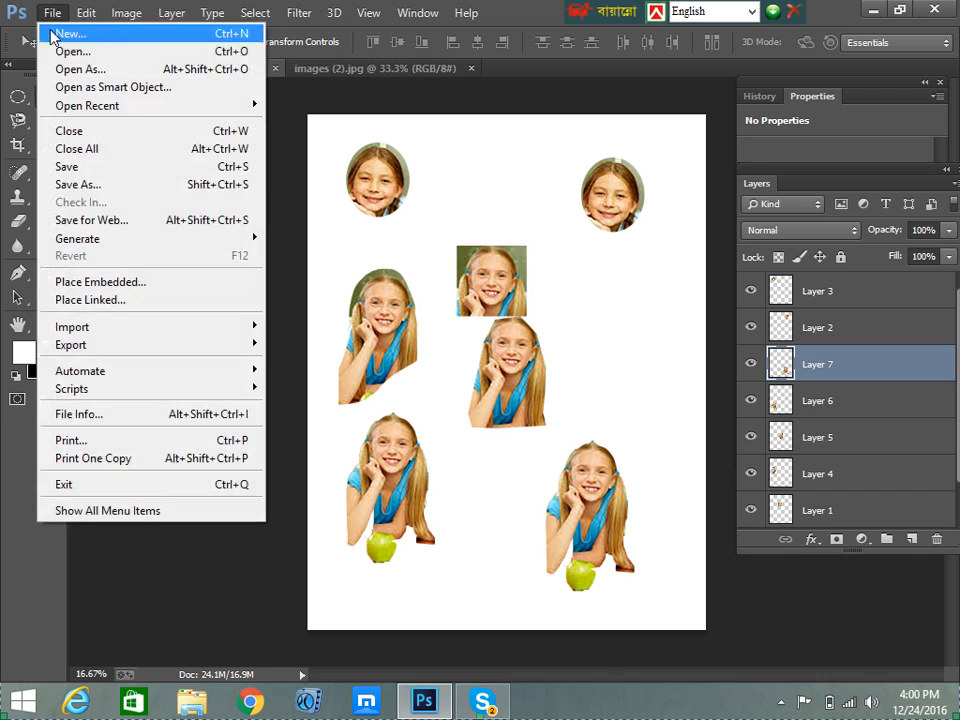
{"action": "left_click", "coordinate": [72, 59]}
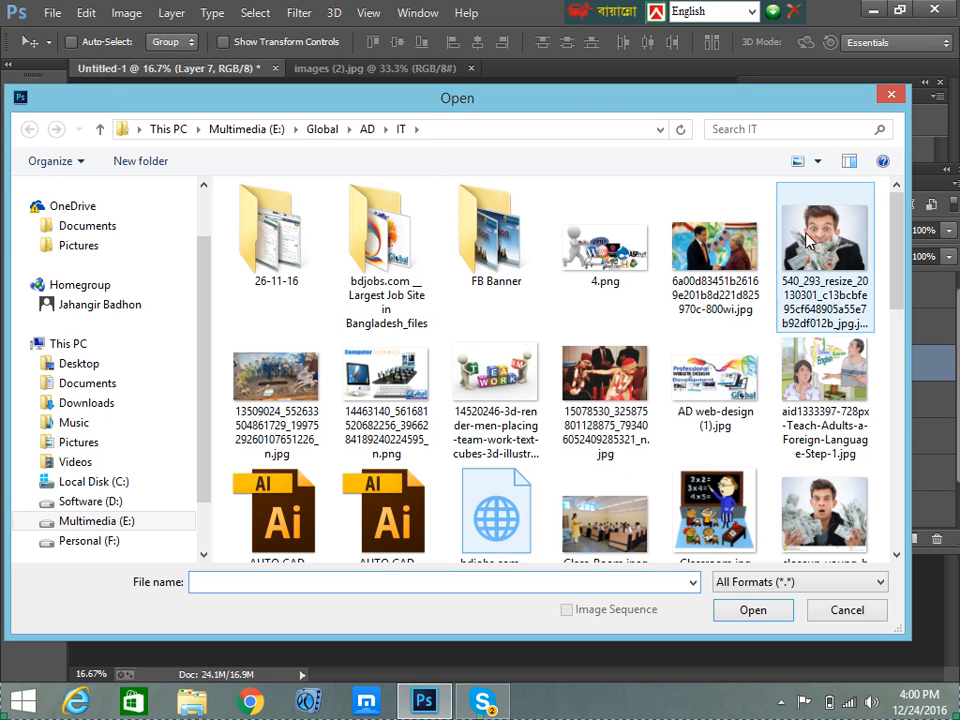
{"action": "left_click", "coordinate": [820, 224]}
{"action": "left_click", "coordinate": [753, 610]}
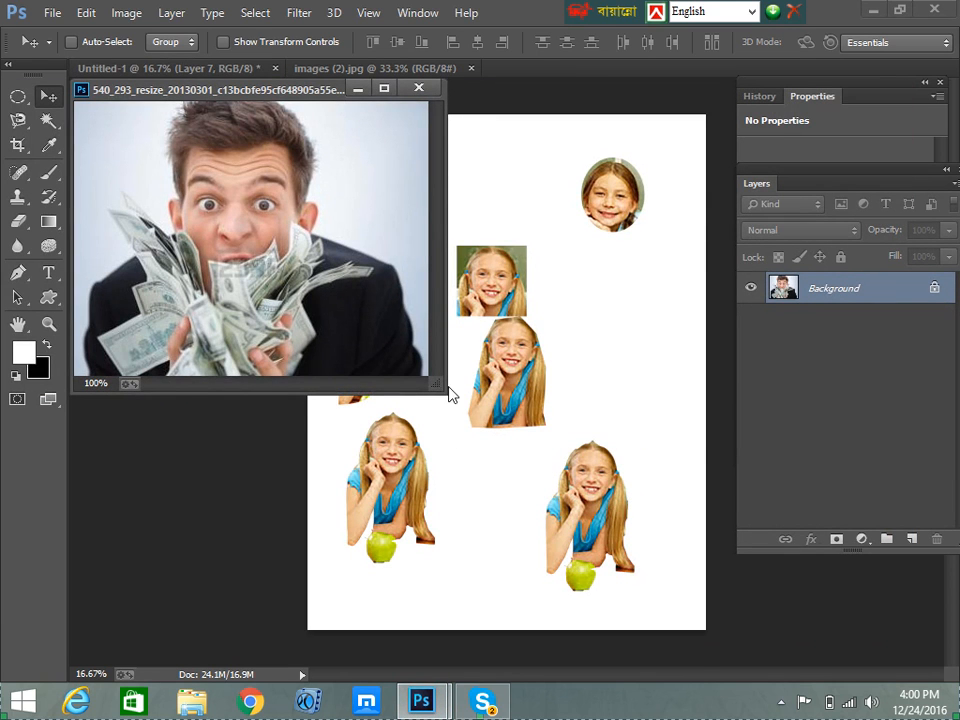
{"action": "left_click", "coordinate": [384, 88]}
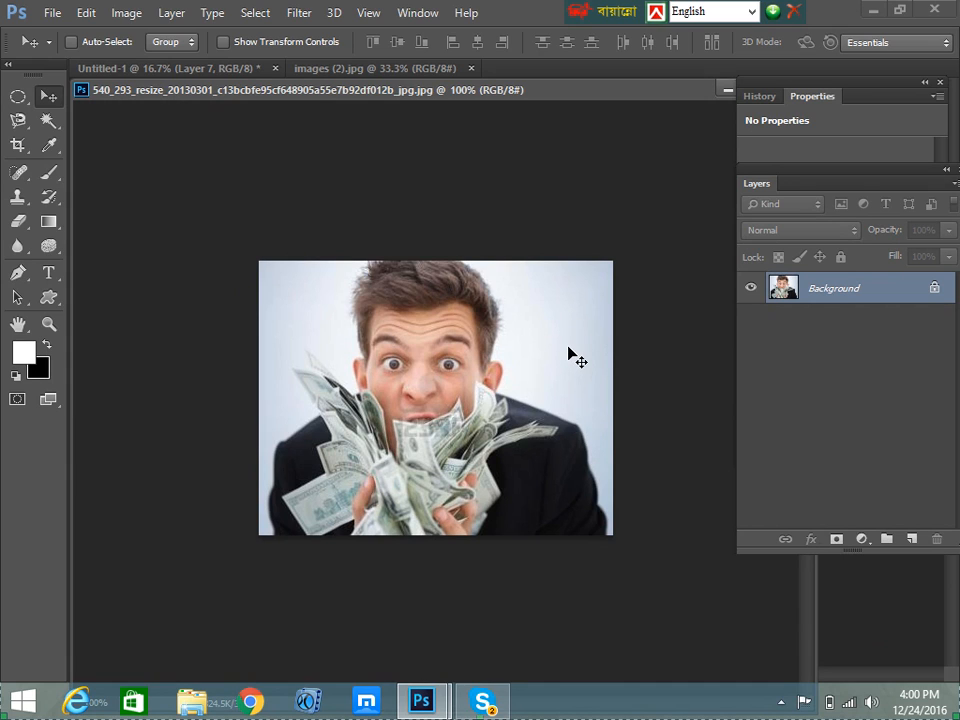
Select the light background on both sides of the man with the Magic Wand in Add to Selection mode
{"action": "left_click", "coordinate": [48, 121]}
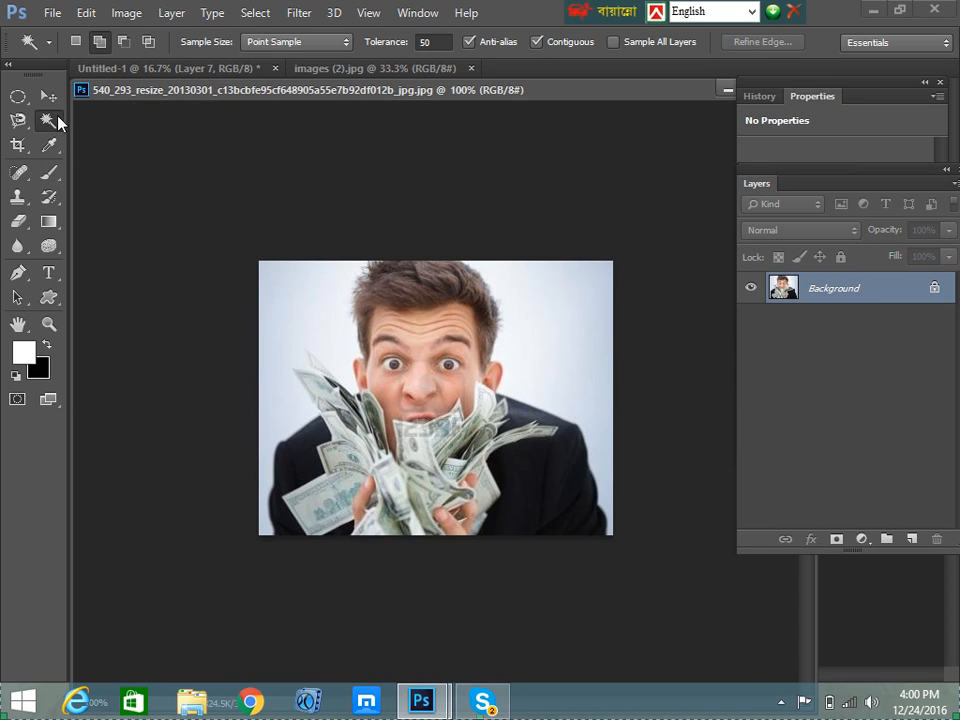
{"action": "left_click", "coordinate": [576, 322]}
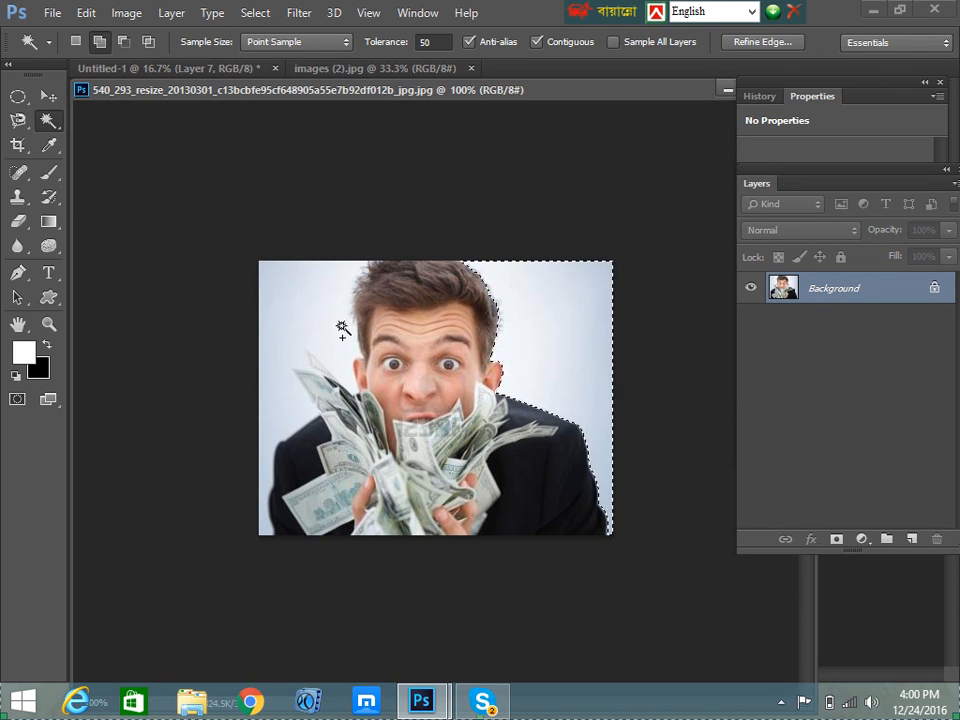
{"action": "left_click", "coordinate": [304, 324]}
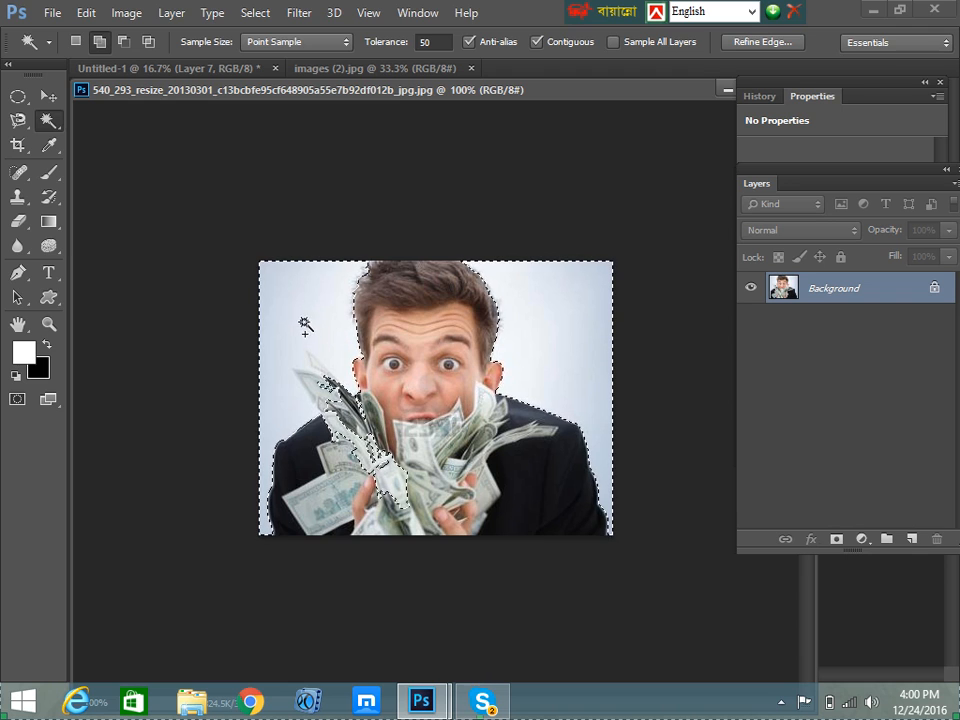
Switch the Magic Wand to New Selection mode, try each side of the background, and leave only the area right of the man selected
{"action": "left_click", "coordinate": [75, 41]}
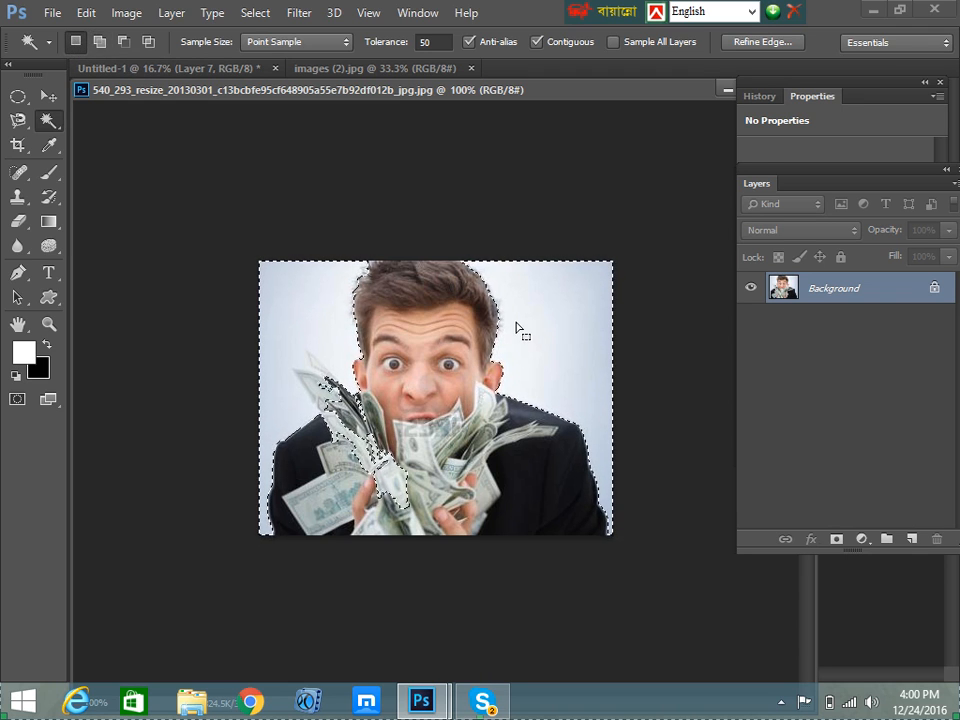
{"action": "left_click", "coordinate": [558, 331]}
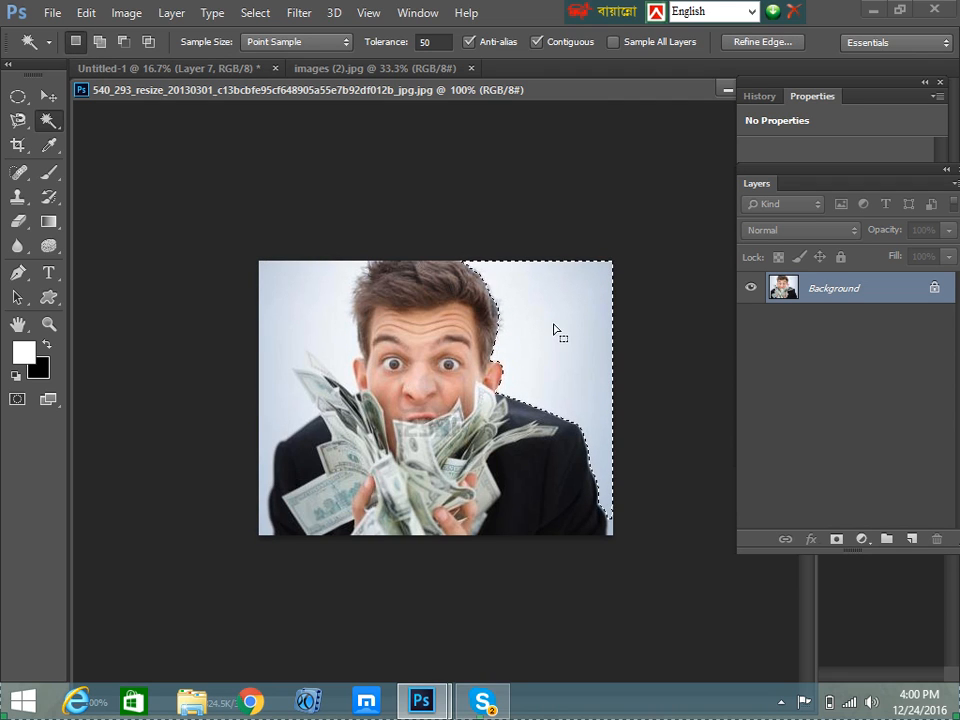
{"action": "left_click", "coordinate": [283, 319]}
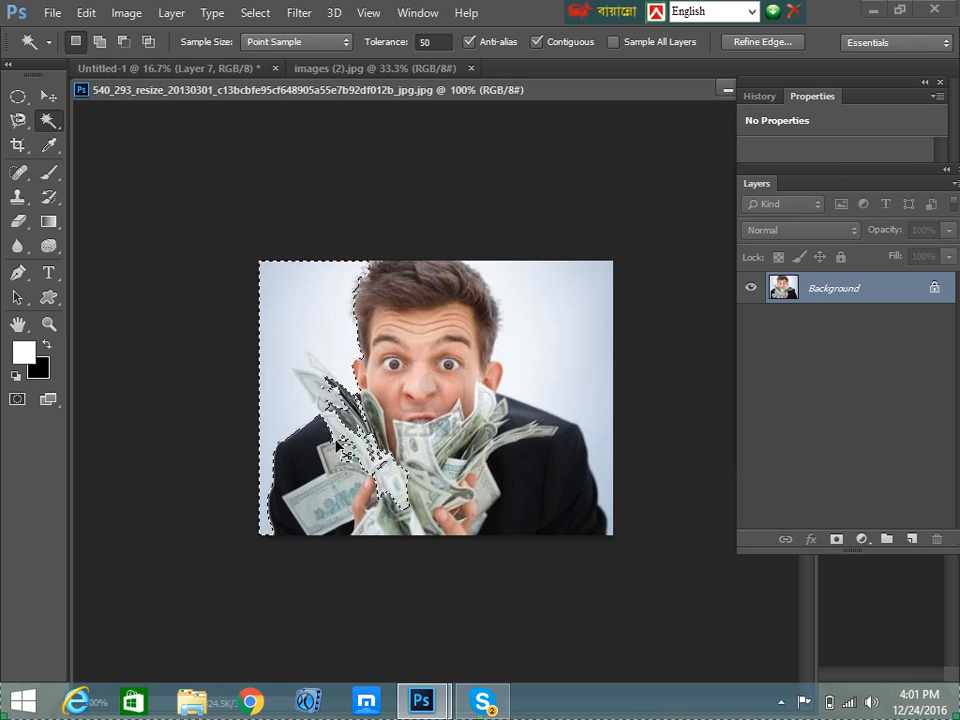
{"action": "key", "text": "ctrl+d"}
{"action": "left_click", "coordinate": [562, 322]}
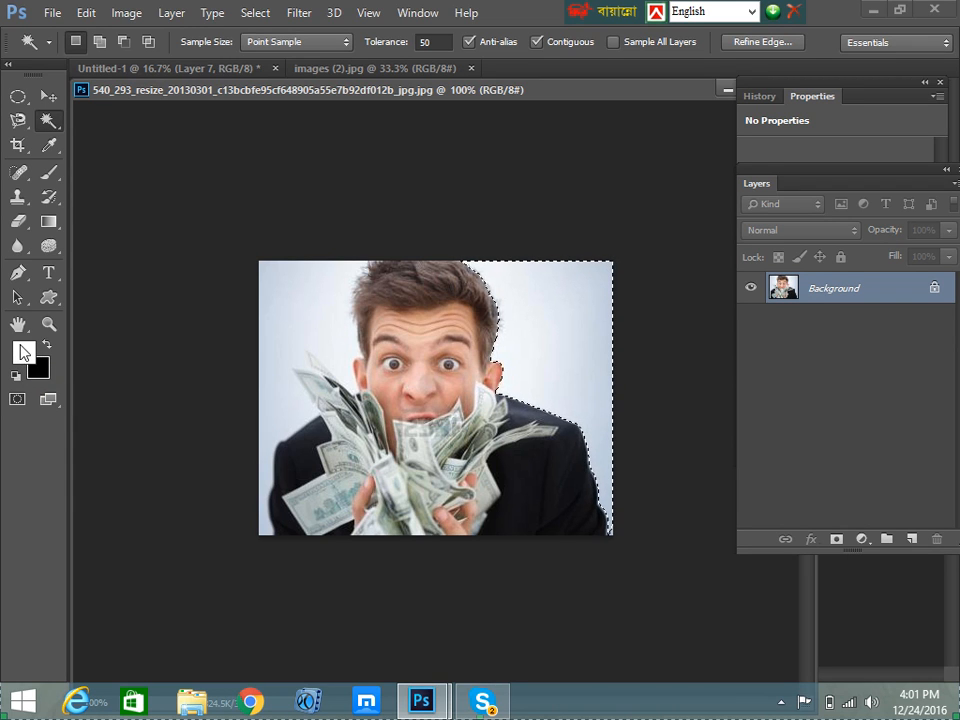
Set the background color to a light salmon pink with a hue of 0°
{"action": "key", "text": "i"}
{"action": "left_click", "coordinate": [42, 370]}
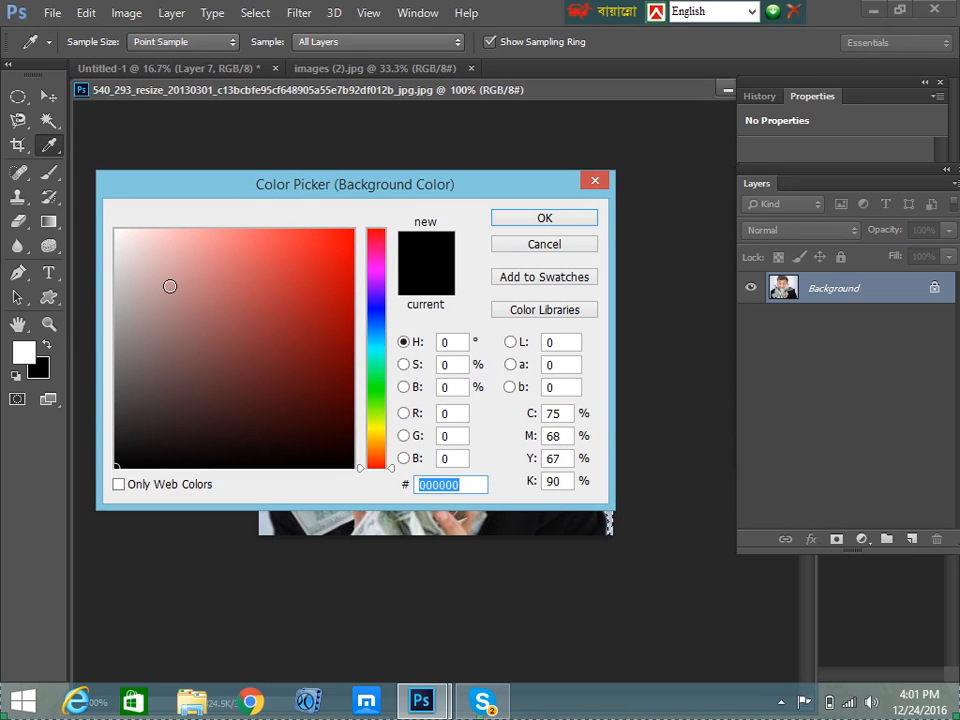
{"action": "left_click_drag", "start_coordinate": [413, 192], "coordinate": [436, 166]}
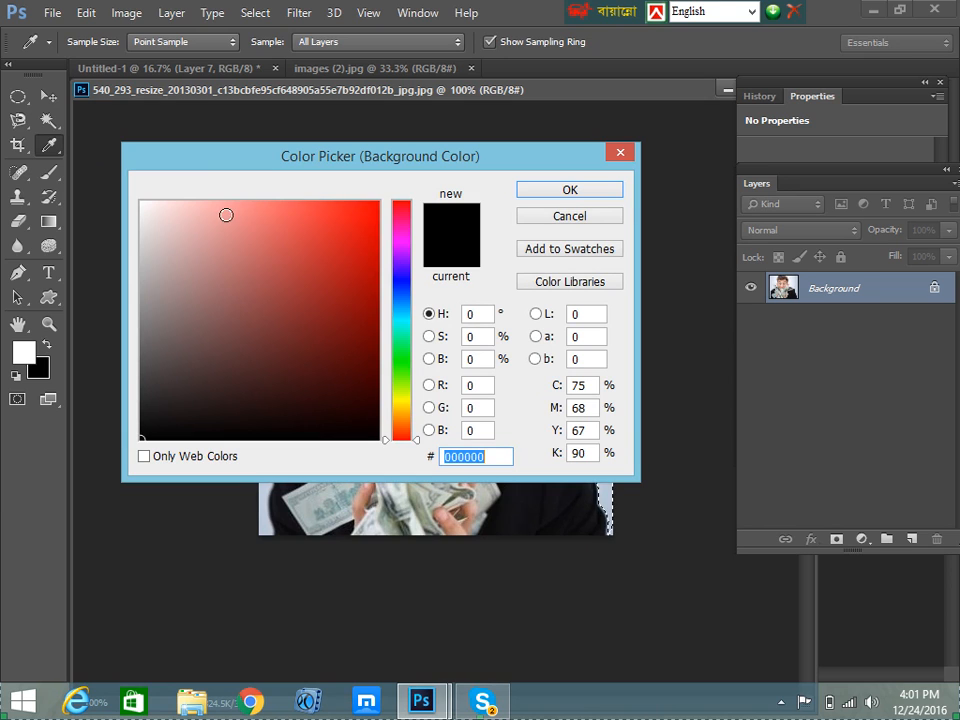
{"action": "left_click", "coordinate": [221, 206]}
{"action": "left_click", "coordinate": [199, 207]}
{"action": "left_click", "coordinate": [204, 220]}
{"action": "left_click", "coordinate": [569, 190]}
{"action": "key", "text": "w"}
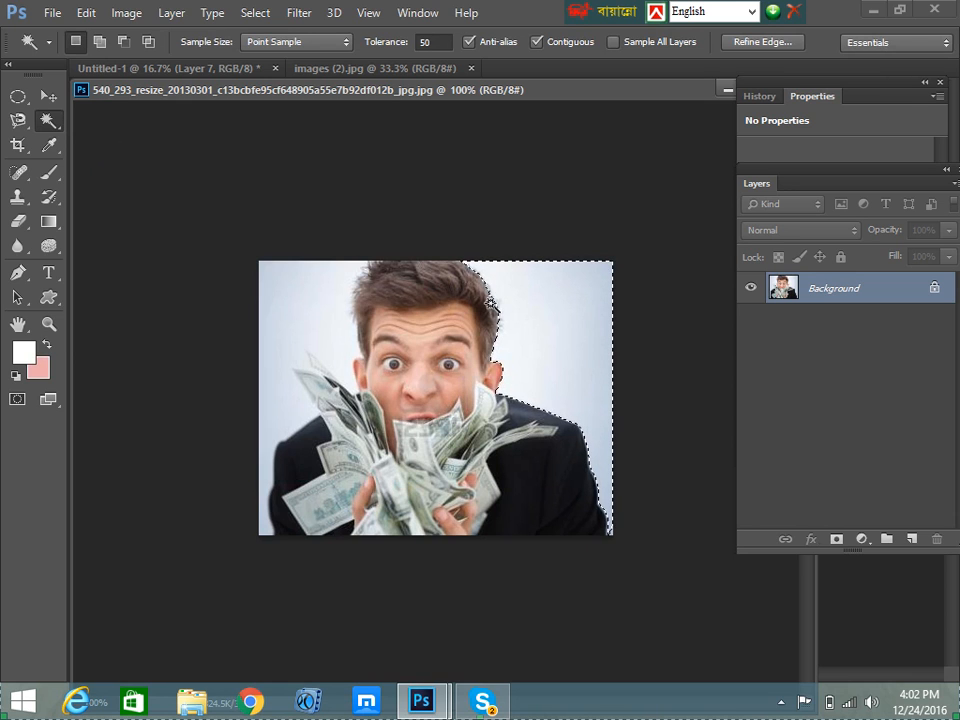
Set the foreground color to a bright blue with a hue of 209°
{"action": "left_click", "coordinate": [23, 351]}
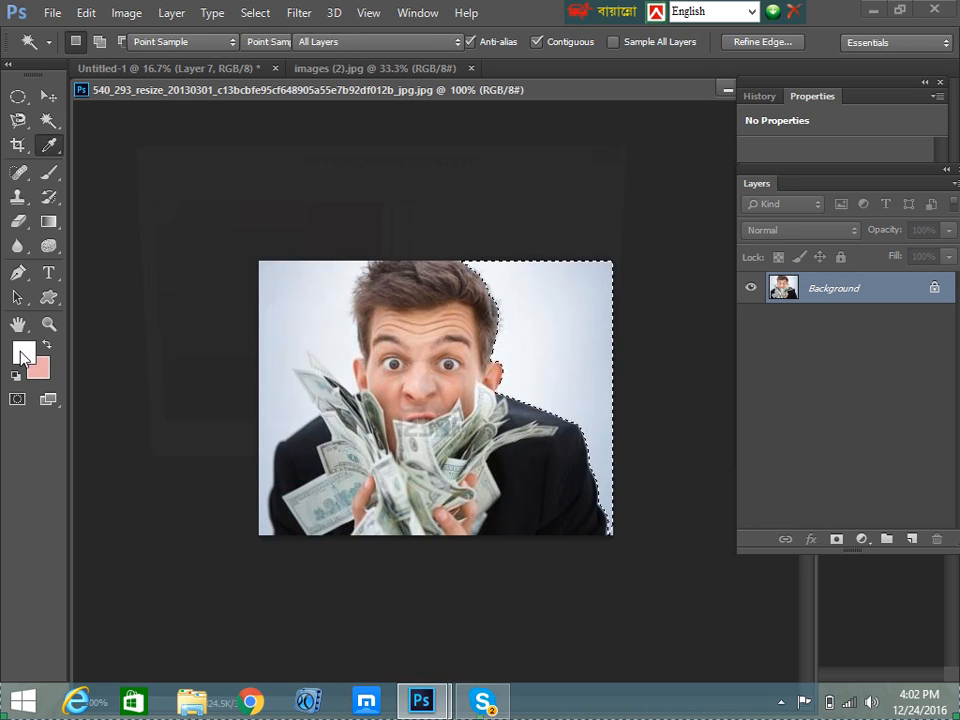
{"action": "left_click", "coordinate": [401, 302]}
{"action": "left_click", "coordinate": [356, 207]}
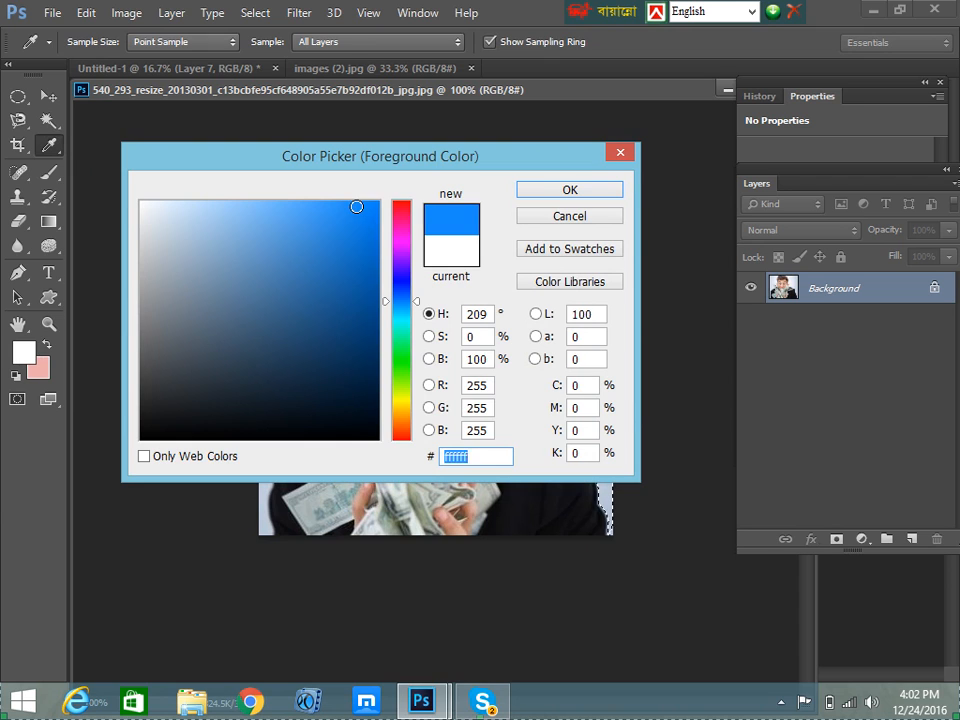
{"action": "left_click", "coordinate": [555, 190]}
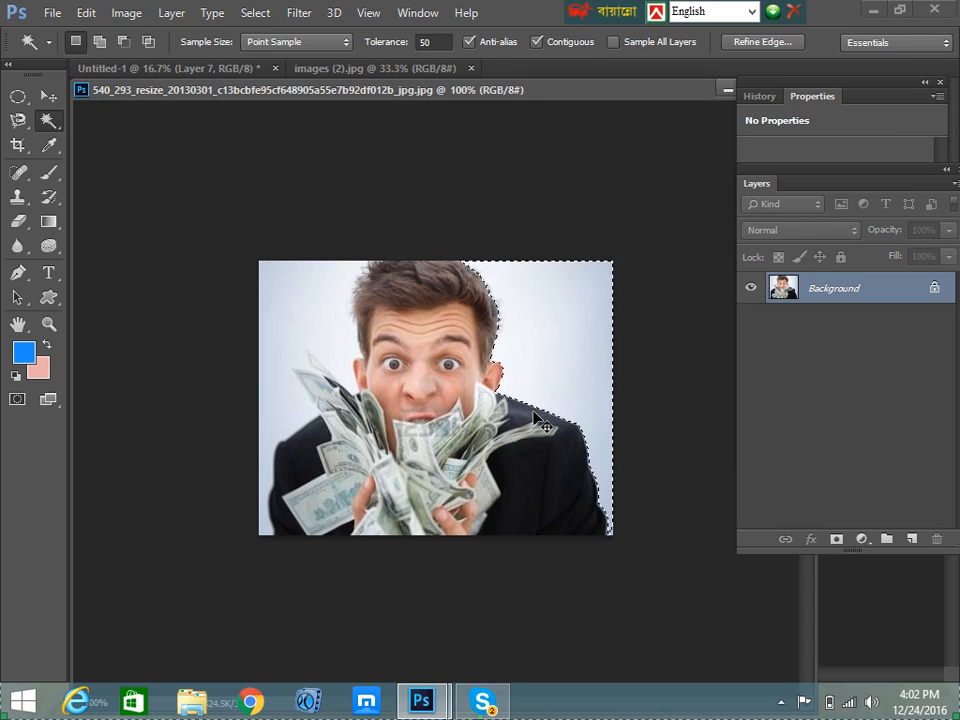
Fill the selected area beside the man with the pink background color, refill it with the blue foreground color, and deselect
{"action": "key", "text": "ctrl+BackSpace"}
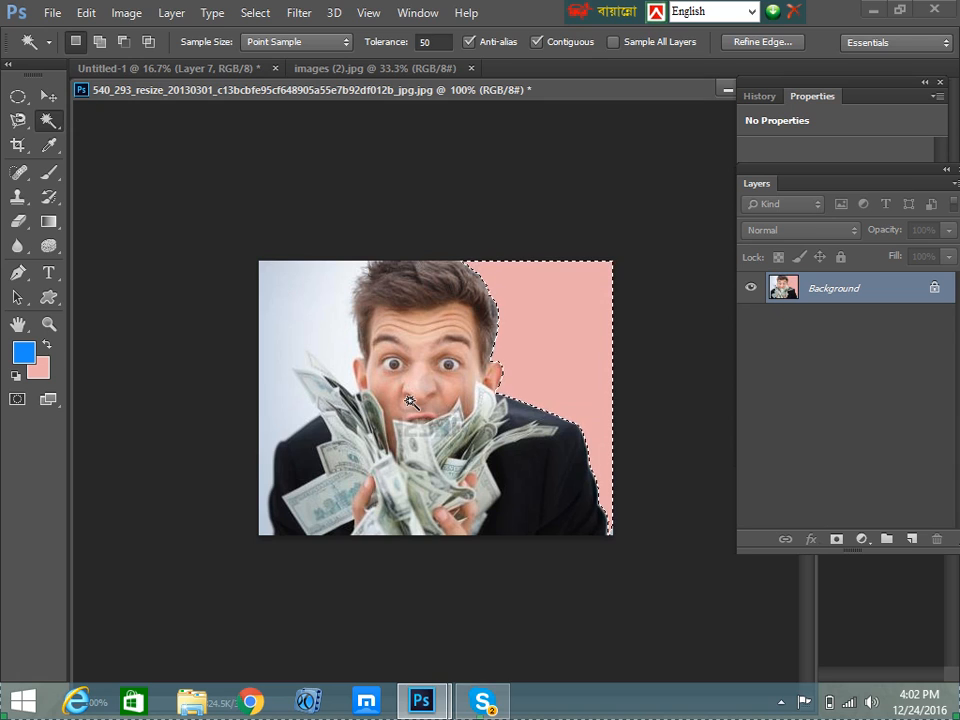
{"action": "key", "text": "alt+BackSpace"}
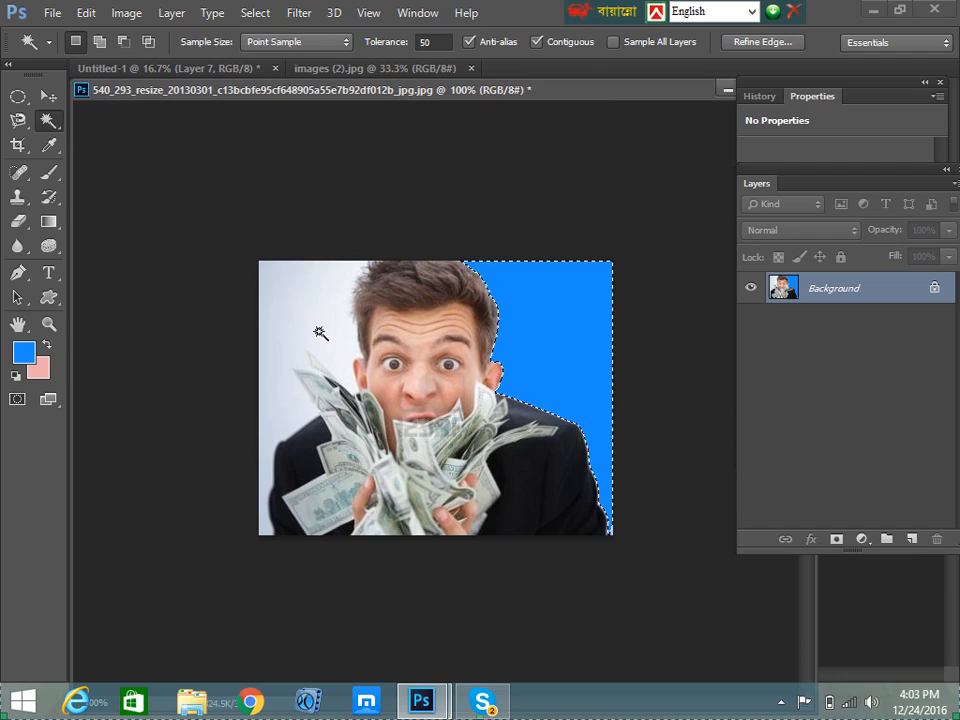
{"action": "key", "text": "ctrl+d"}
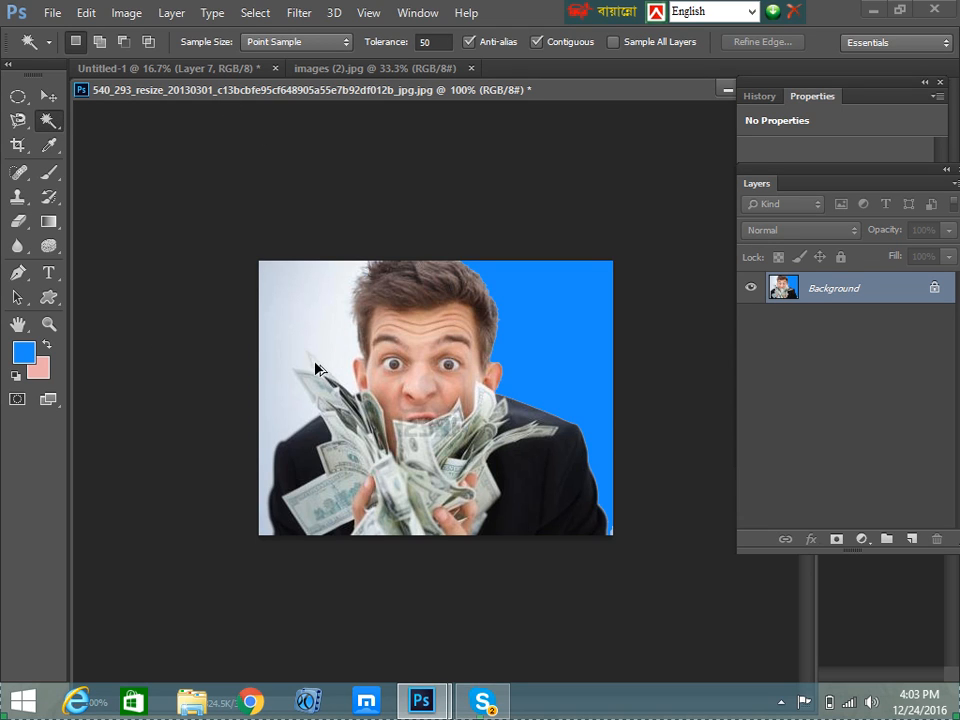
Undo the blue and pink fills and clear the selection around the background
{"action": "key", "text": "ctrl+alt+z"}
{"action": "key", "text": "ctrl+alt+z"}
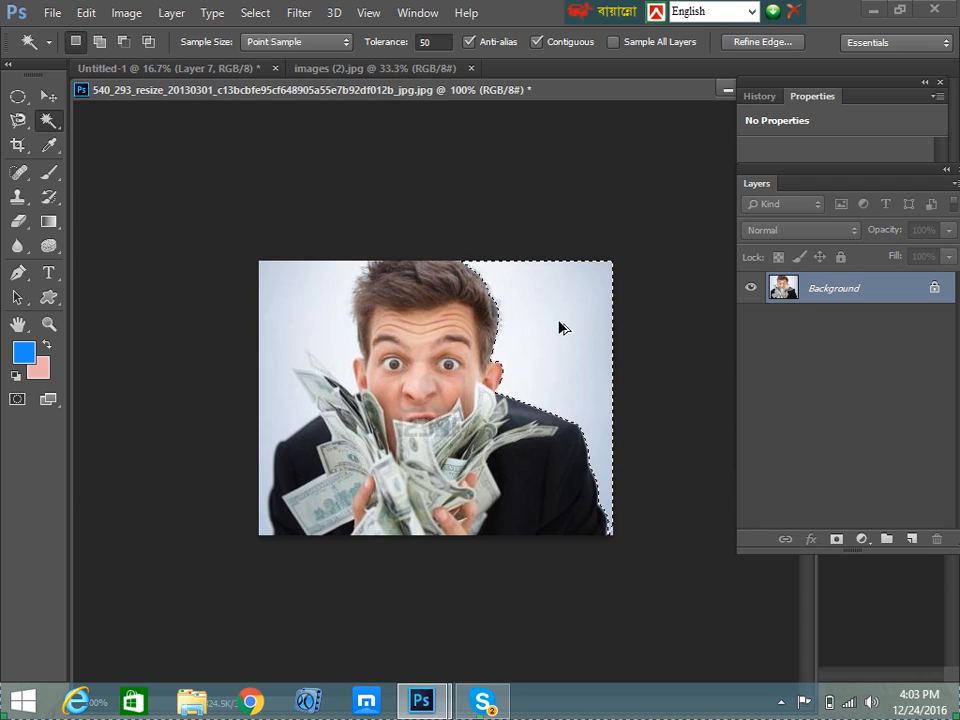
{"action": "key", "text": "ctrl+d"}
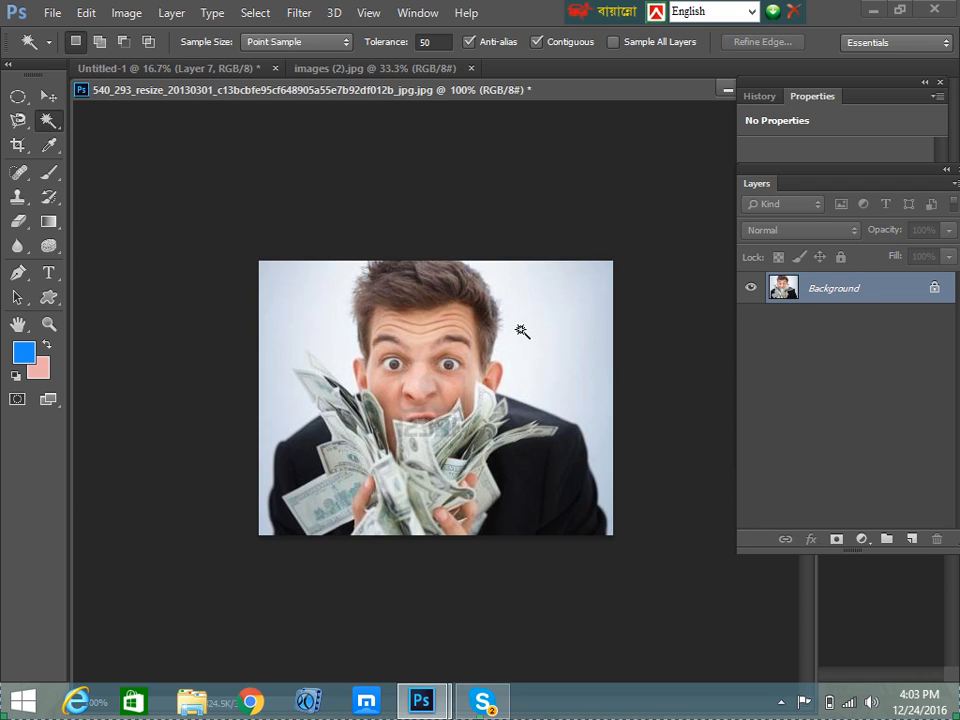
Review the Lasso, Elliptical Marquee and Magic Wand tools, including the wand's Add to Selection and Subtract from Selection modes
{"action": "left_click", "coordinate": [20, 124]}
{"action": "left_click", "coordinate": [64, 119]}
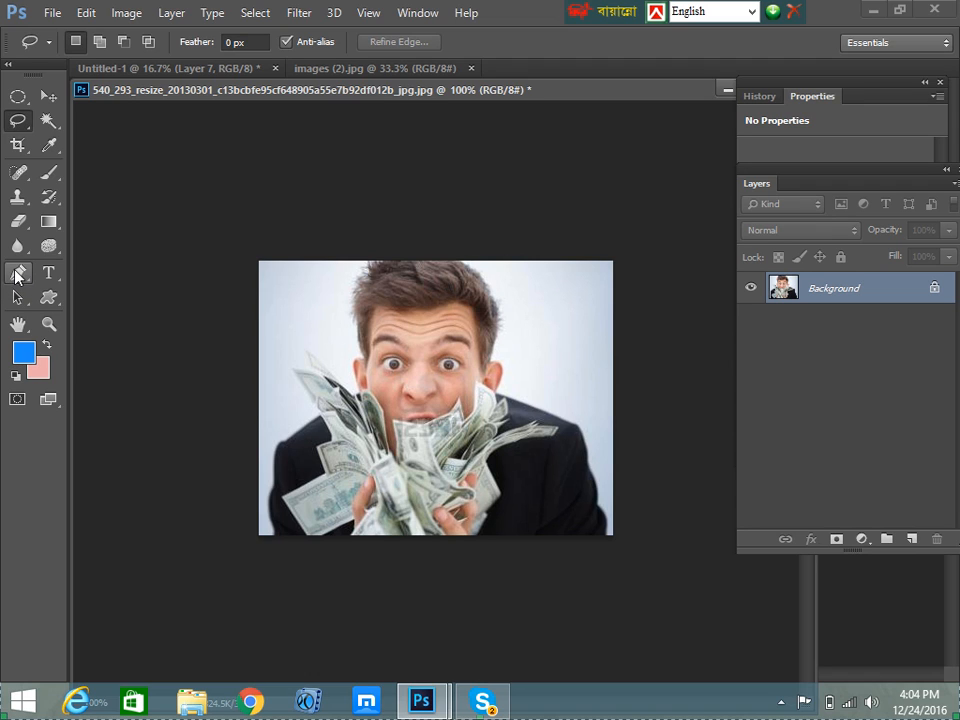
{"action": "left_click", "coordinate": [19, 97]}
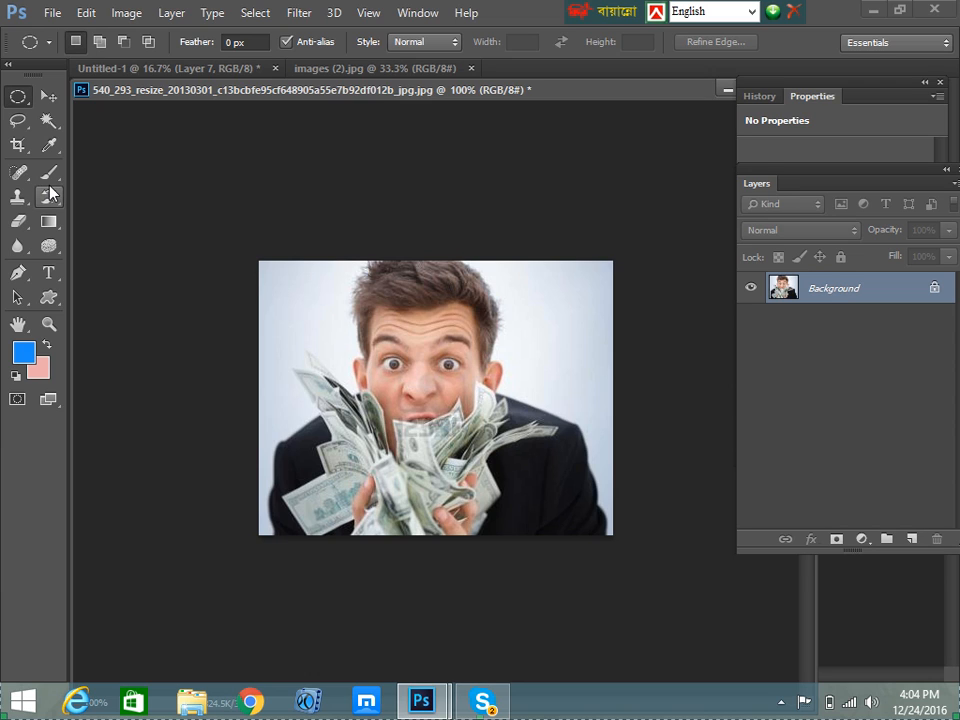
{"action": "left_click", "coordinate": [51, 121]}
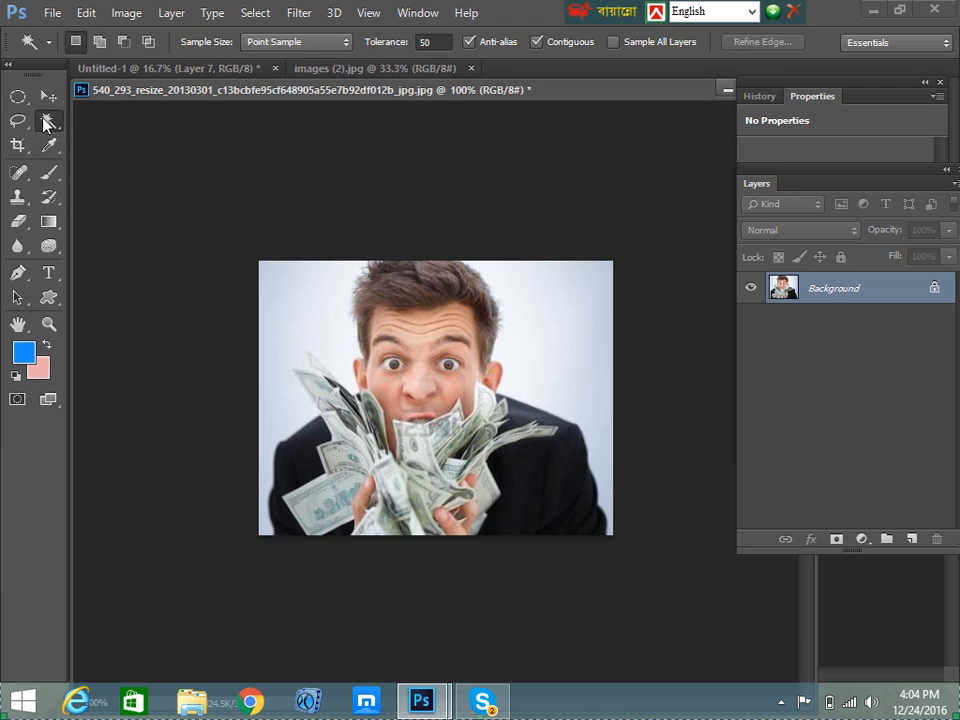
{"action": "left_click", "coordinate": [99, 41]}
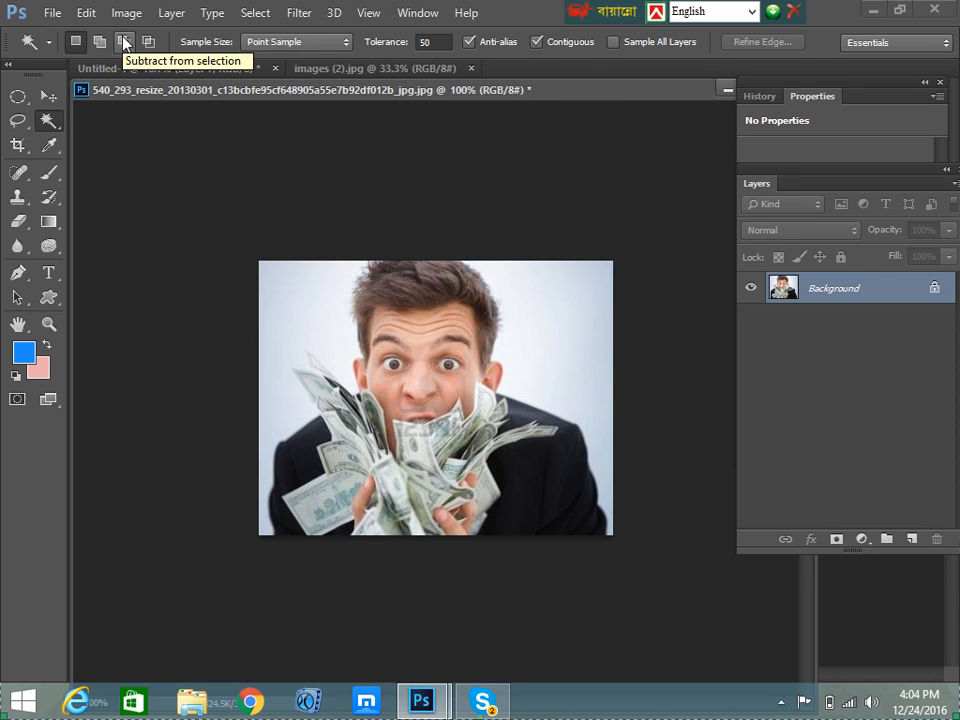
{"action": "left_click", "coordinate": [125, 43]}
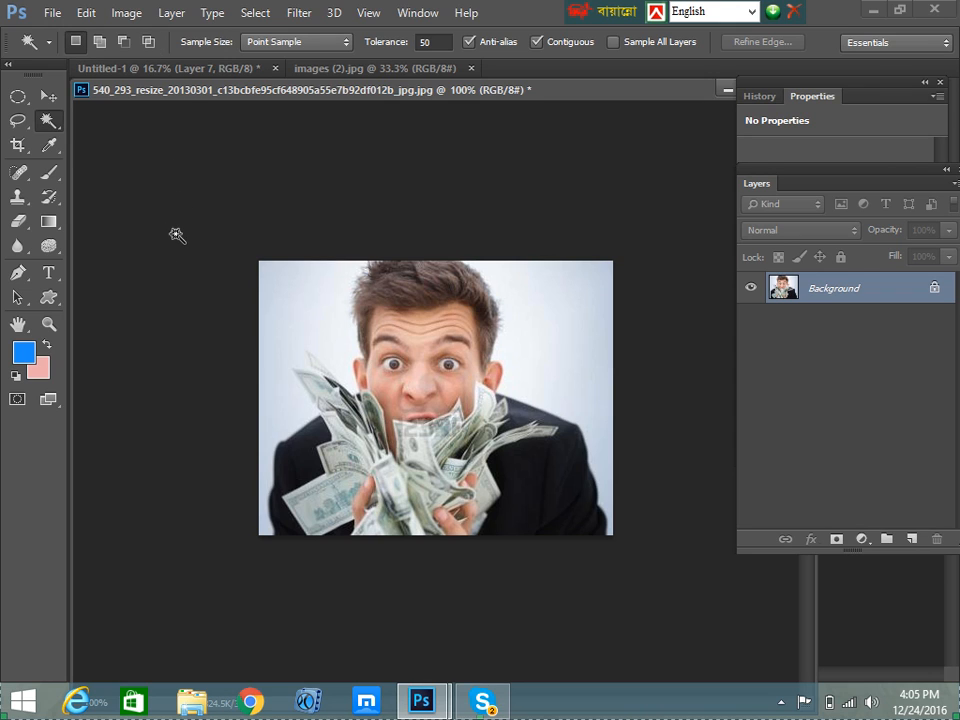
Select the background right of the man, try intersecting it with a spot beside his cheek, and stop the empty-selection warning from showing again
{"action": "left_click", "coordinate": [322, 313]}
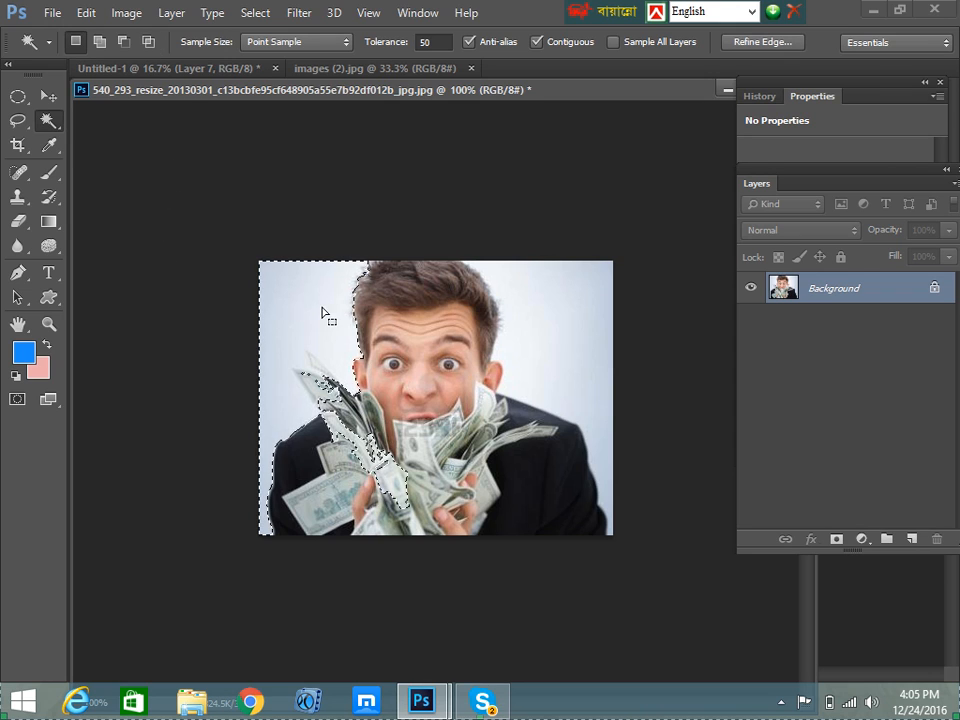
{"action": "left_click", "coordinate": [535, 306]}
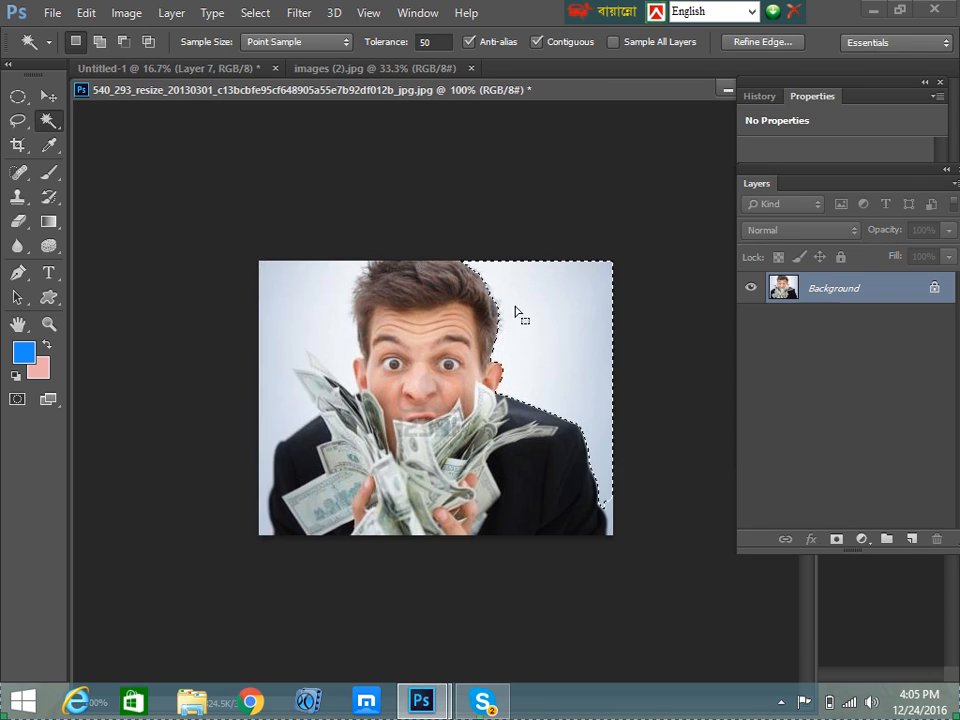
{"action": "left_click", "coordinate": [148, 41]}
{"action": "left_click", "coordinate": [364, 376]}
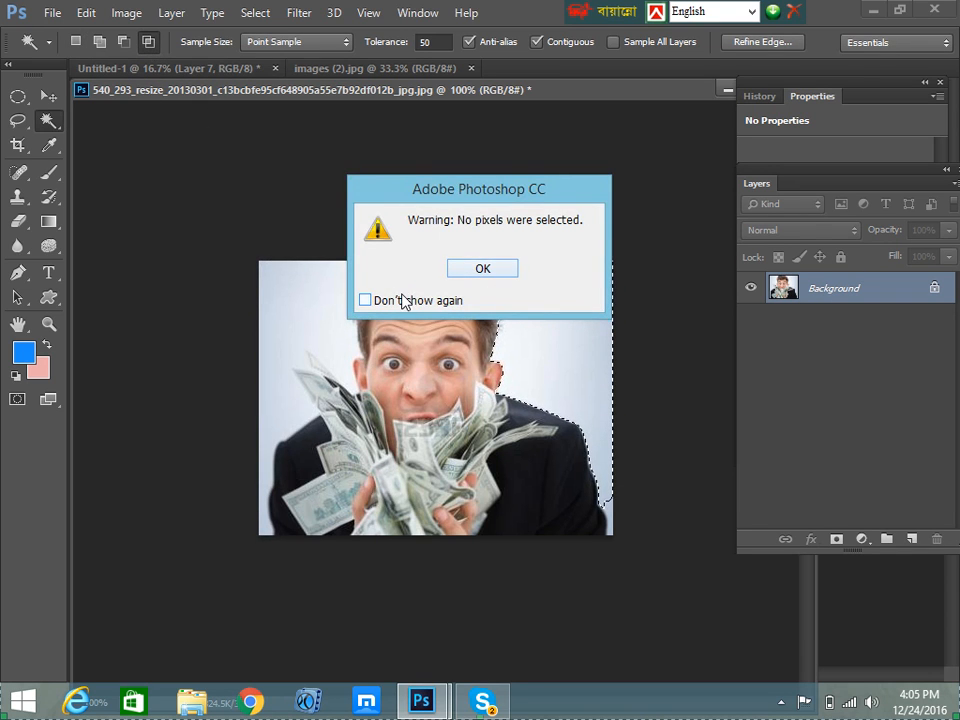
{"action": "left_click", "coordinate": [406, 301]}
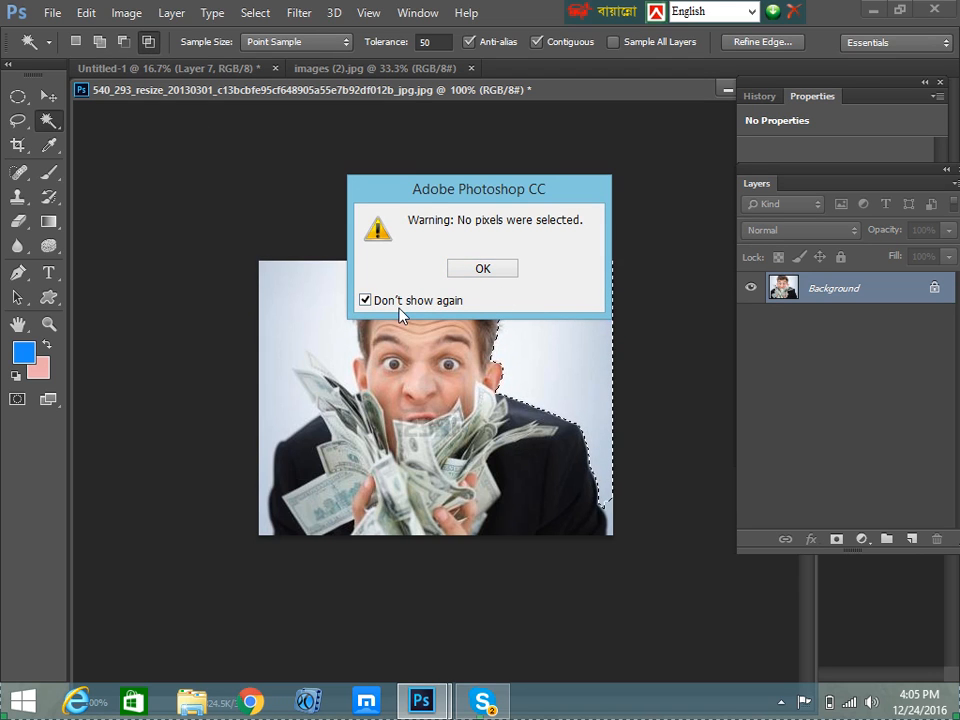
{"action": "left_click", "coordinate": [492, 268]}
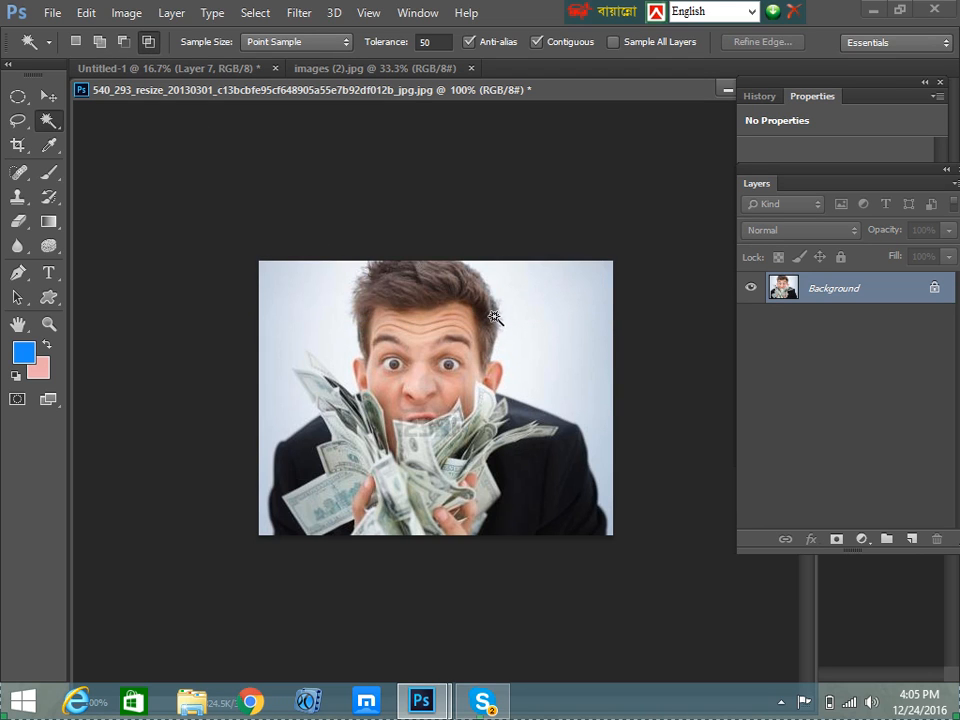
Try Intersect with Selection on the man's hair, the background right of him and his jacket edge, and dismiss the warning
{"action": "left_click", "coordinate": [493, 317]}
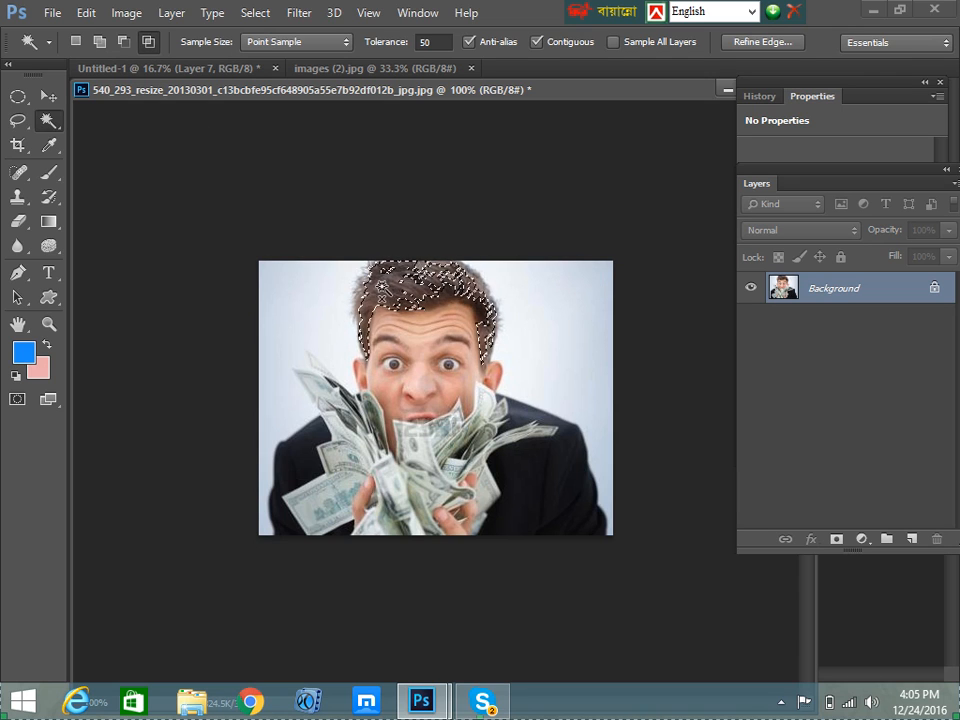
{"action": "left_click", "coordinate": [565, 344]}
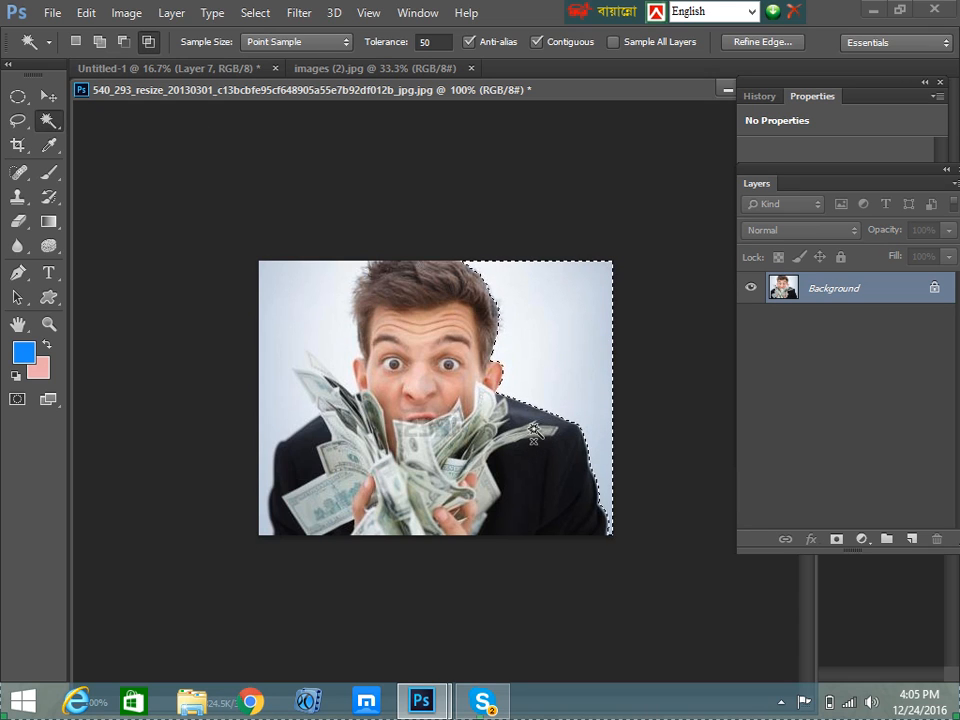
{"action": "left_click", "coordinate": [516, 366]}
{"action": "left_click", "coordinate": [557, 407]}
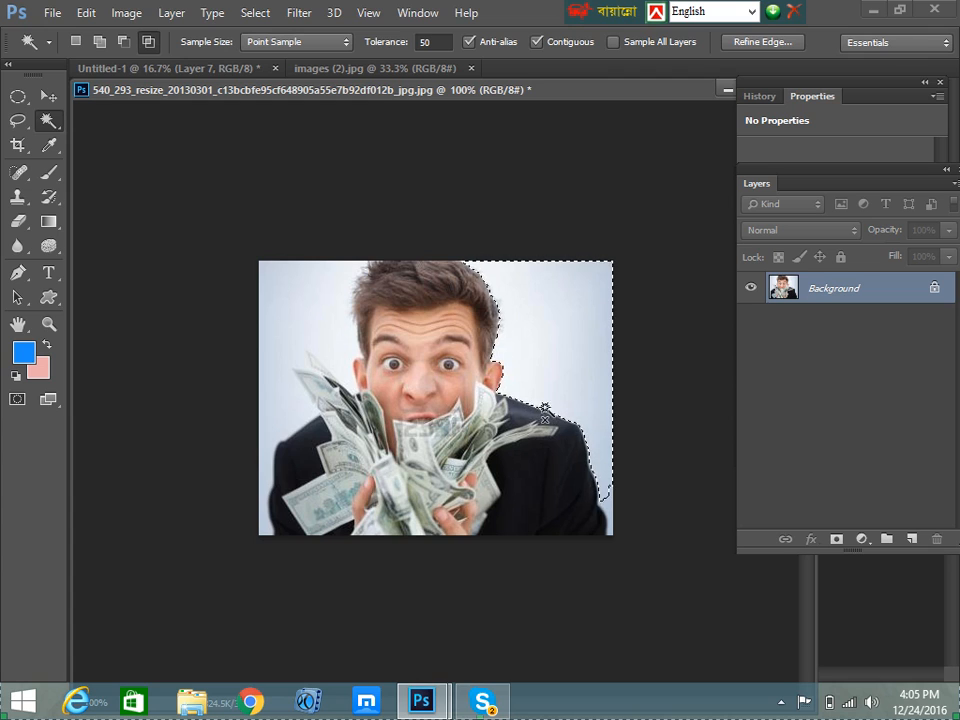
{"action": "key", "text": "shift+F6"}
{"action": "key", "text": "Return"}
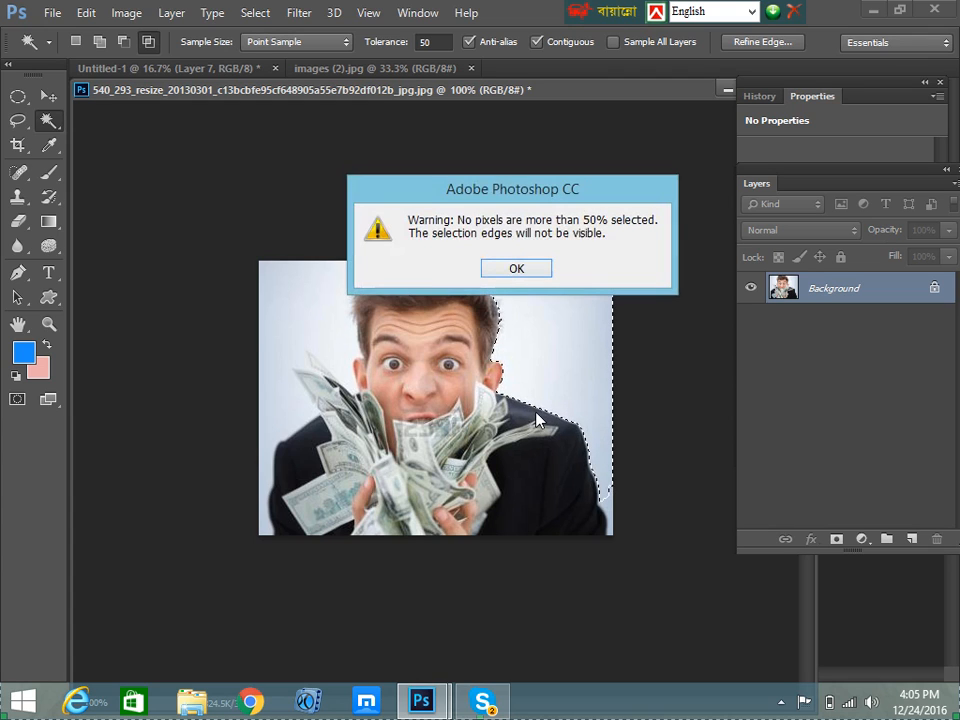
{"action": "left_click", "coordinate": [516, 270]}
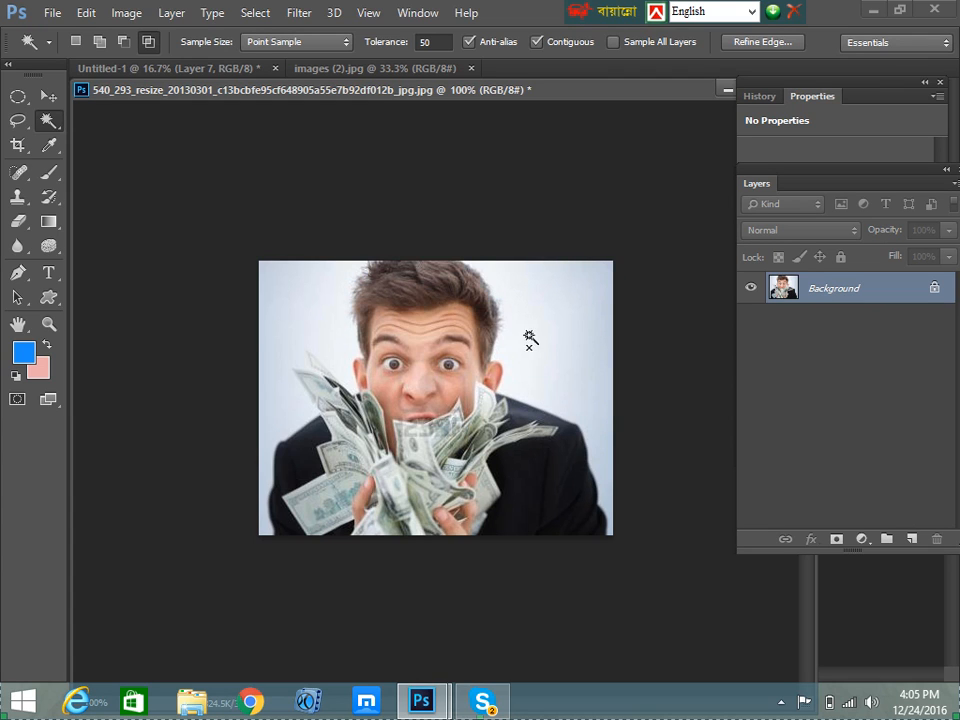
Intersect the selected background right of the man with the area along his hair edge, repeat it once, and deselect
{"action": "left_click", "coordinate": [574, 369]}
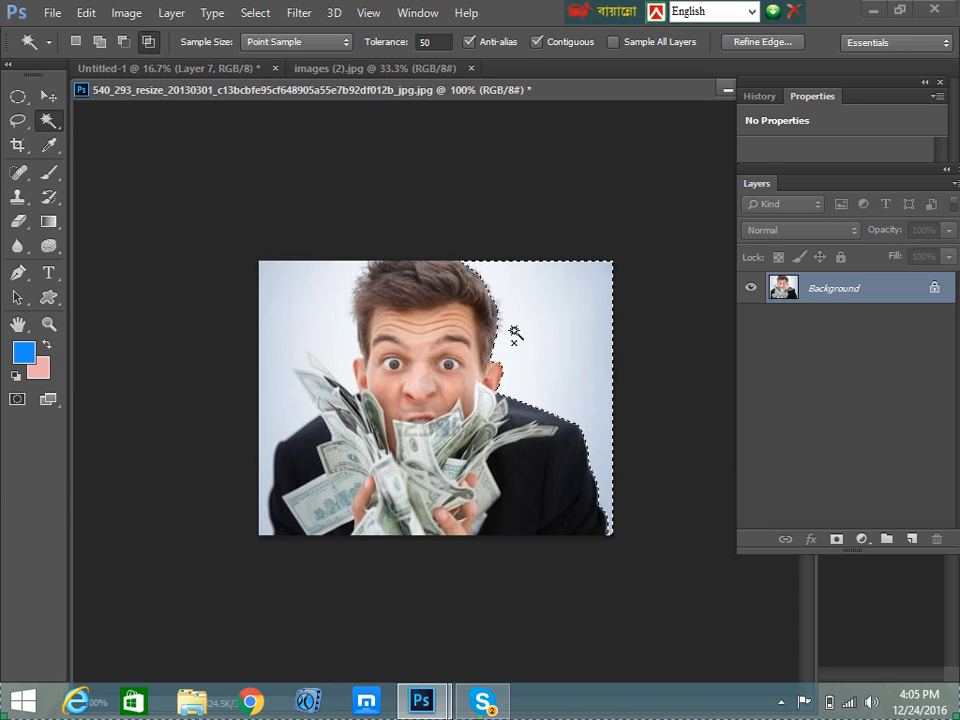
{"action": "left_click", "coordinate": [497, 317]}
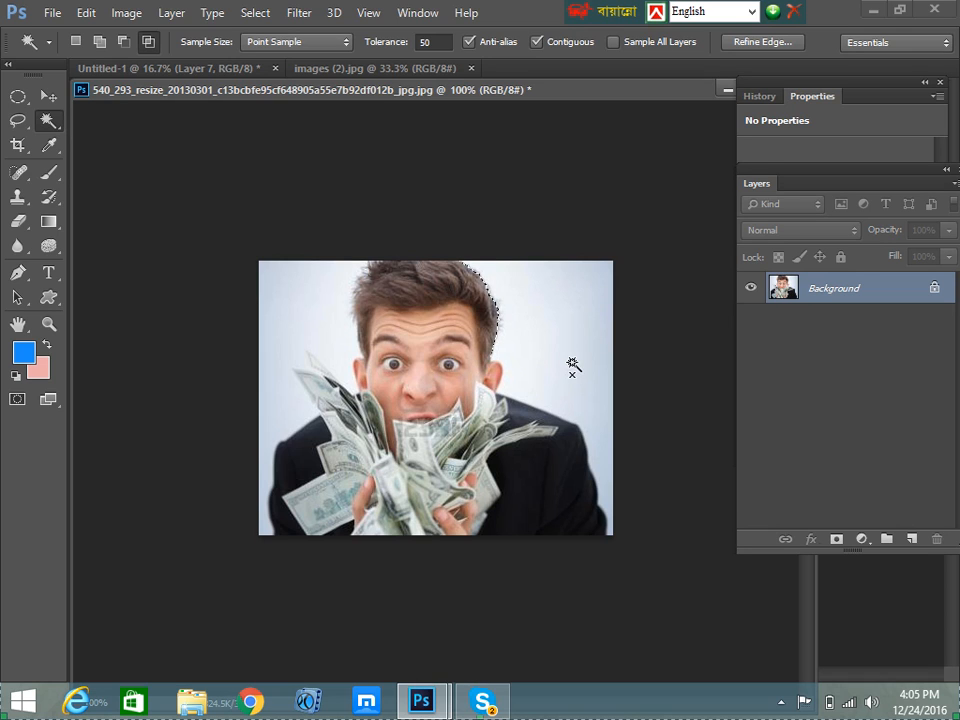
{"action": "left_click", "coordinate": [540, 370]}
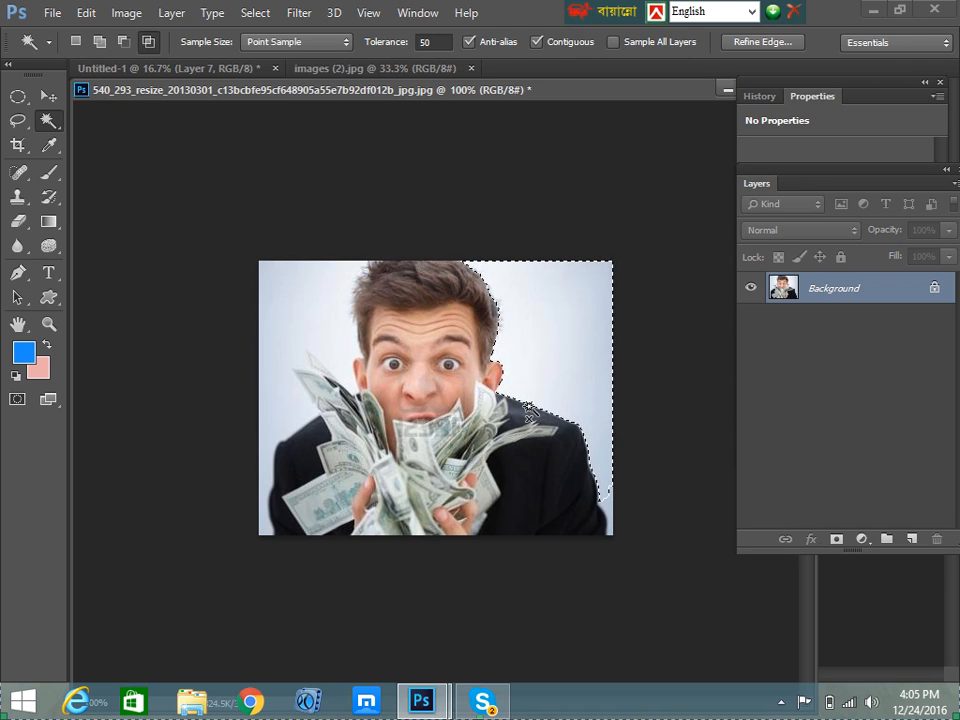
{"action": "left_click", "coordinate": [530, 412]}
{"action": "left_click", "coordinate": [514, 268]}
{"action": "left_click", "coordinate": [524, 330]}
{"action": "left_click", "coordinate": [505, 318]}
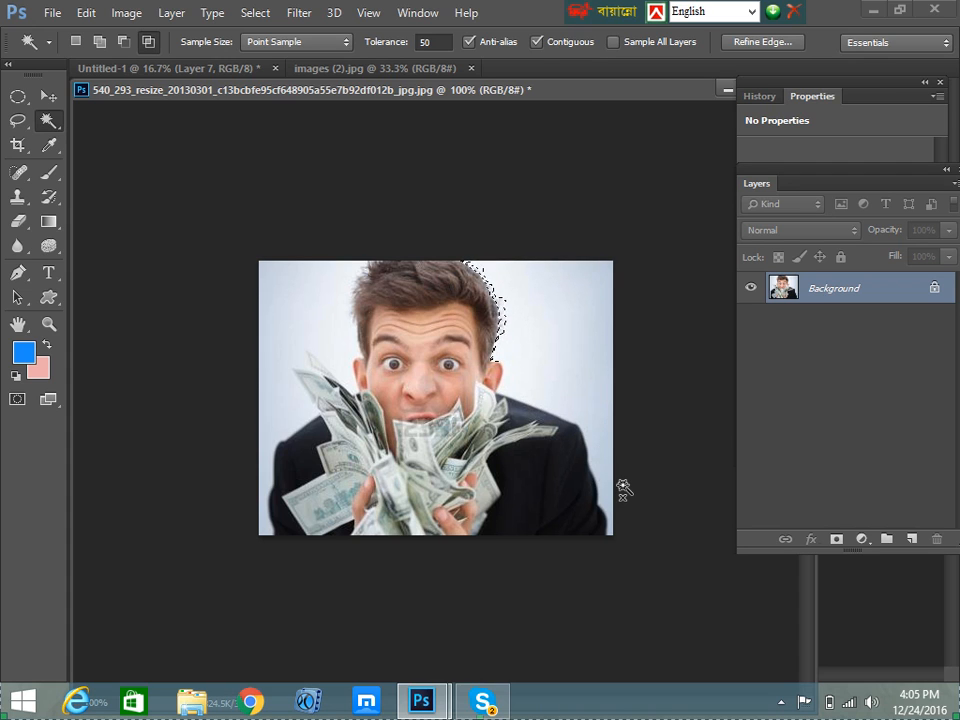
{"action": "key", "text": "ctrl+d"}
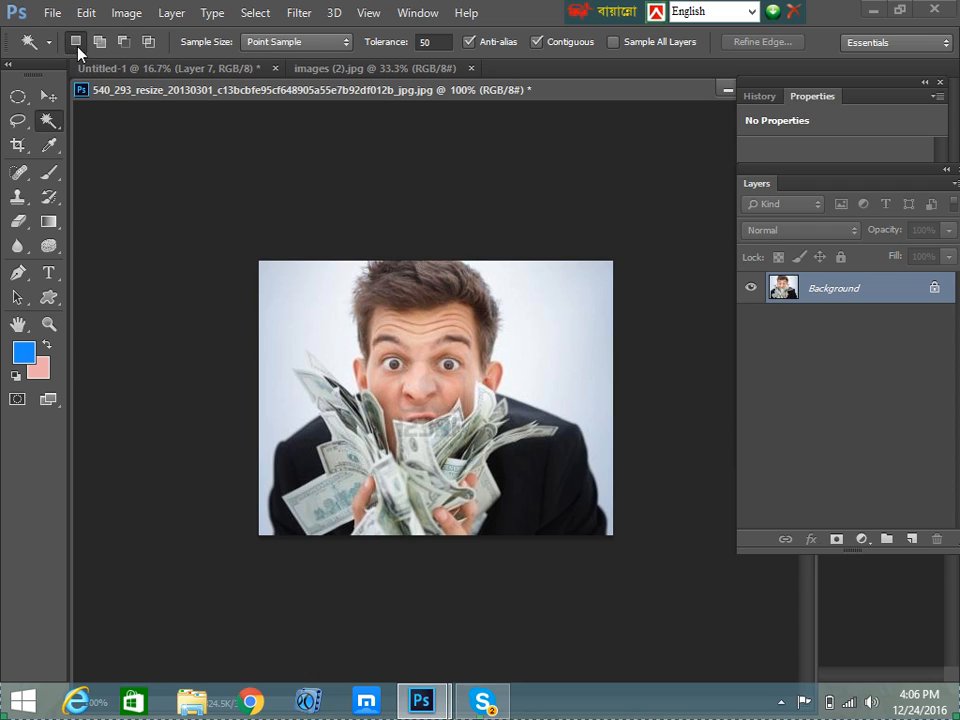
Select the background left of the man in New Selection mode and add the right side in Add to Selection mode
{"action": "left_click", "coordinate": [559, 323]}
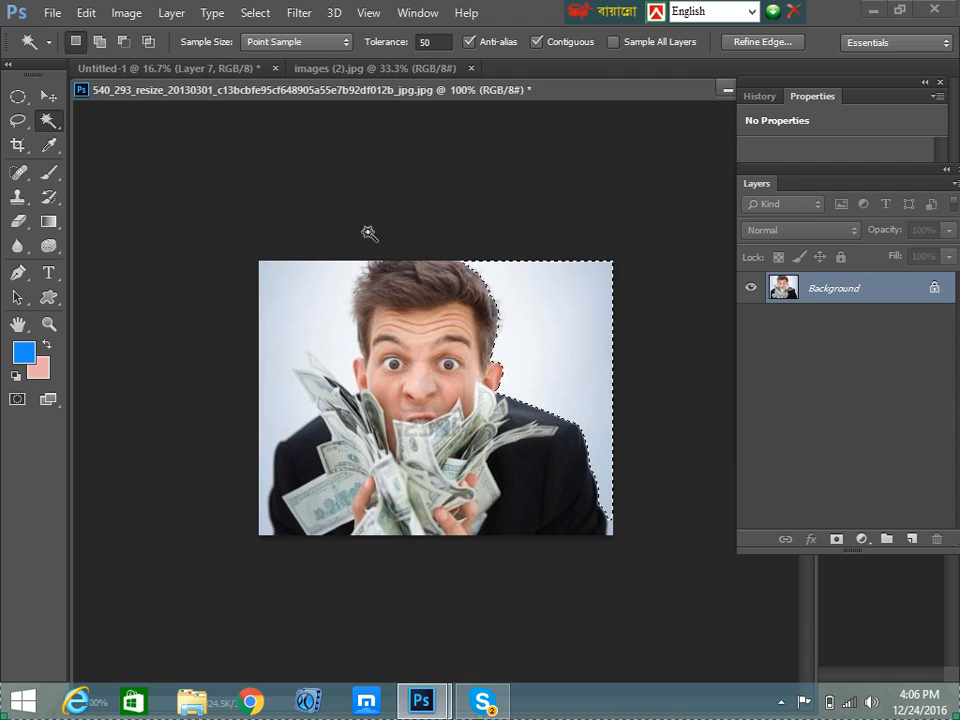
{"action": "left_click", "coordinate": [99, 44]}
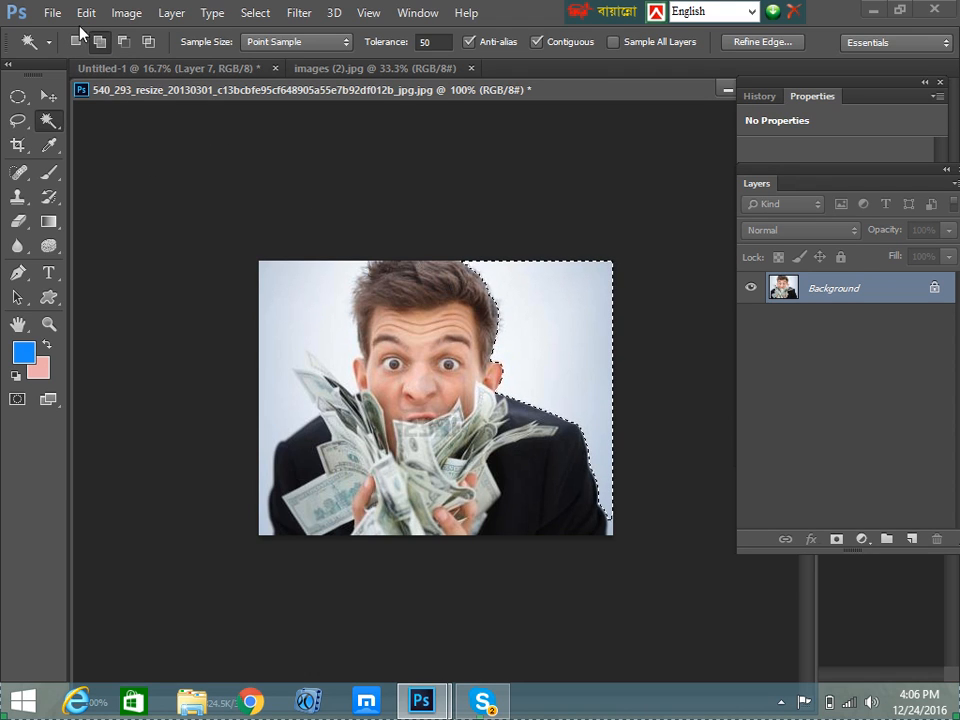
{"action": "left_click", "coordinate": [75, 41]}
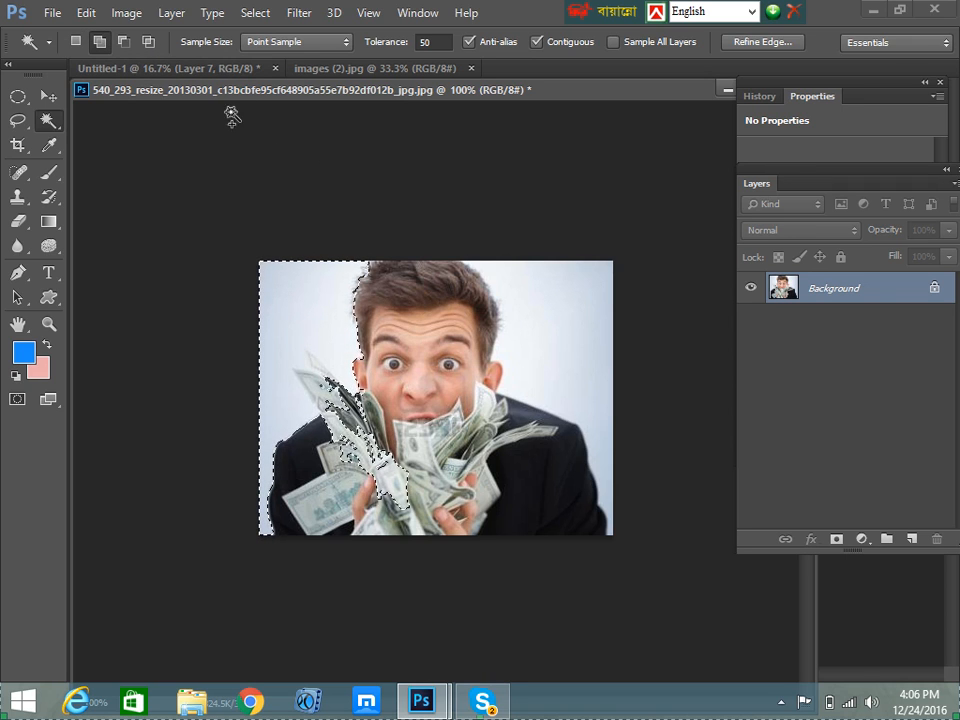
{"action": "left_click", "coordinate": [98, 42]}
{"action": "left_click", "coordinate": [555, 313]}
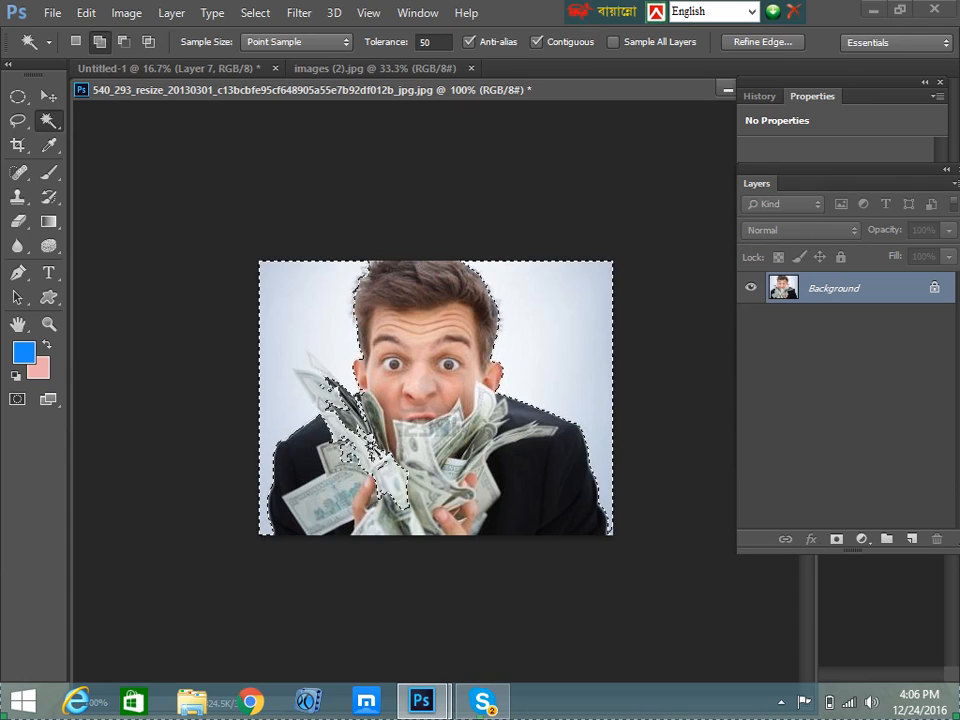
Subtract the banknote area and the background beside the man in Subtract from Selection mode until the selection is cleared
{"action": "left_click", "coordinate": [122, 42]}
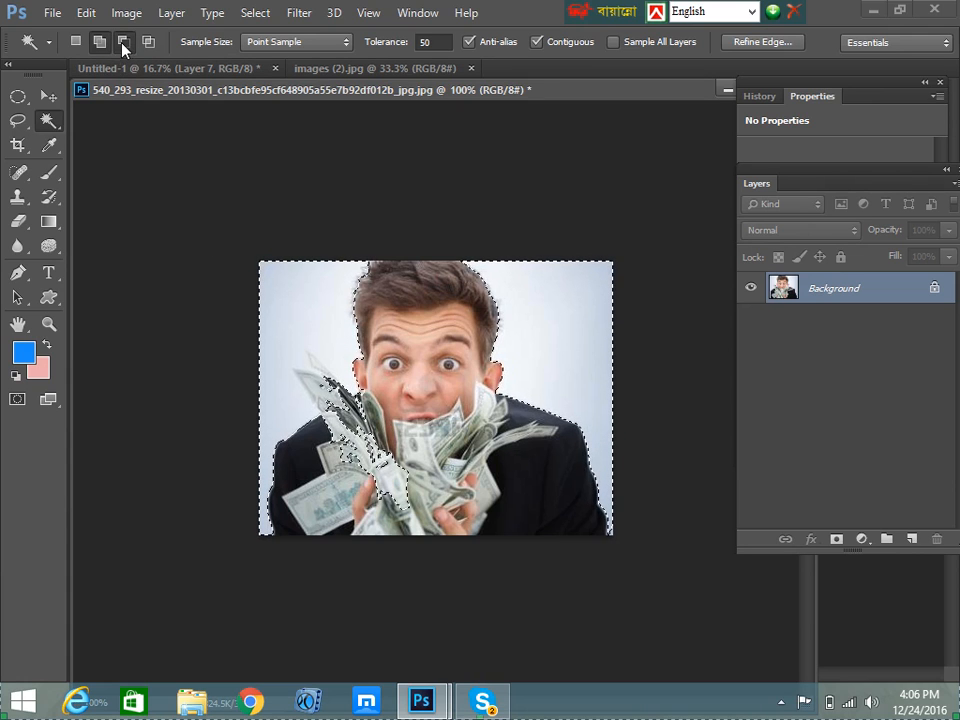
{"action": "left_click", "coordinate": [301, 370]}
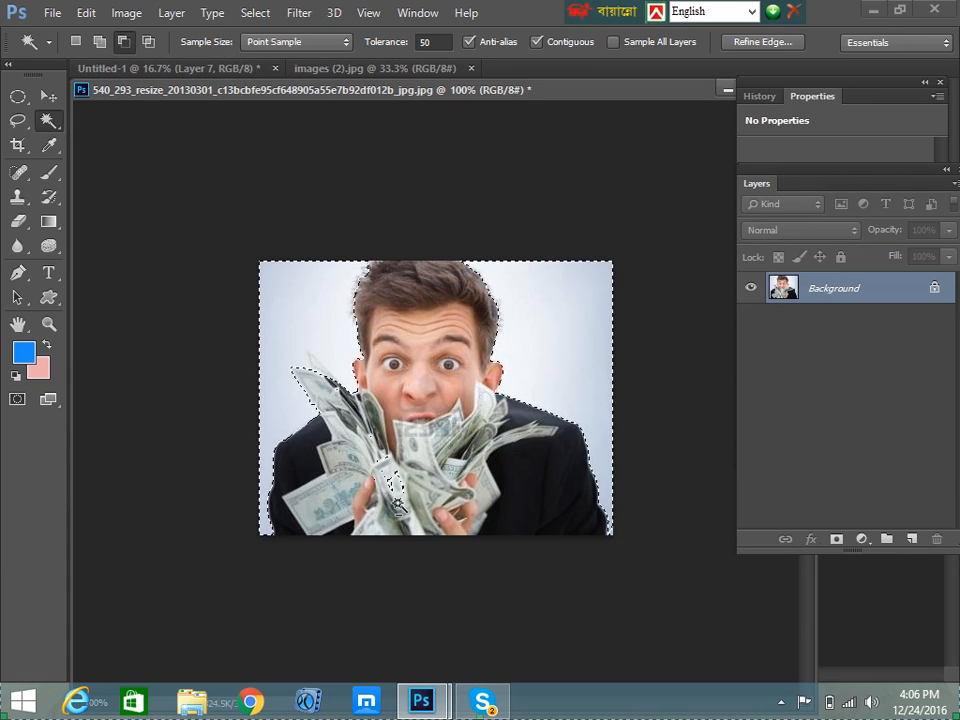
{"action": "left_click", "coordinate": [518, 268]}
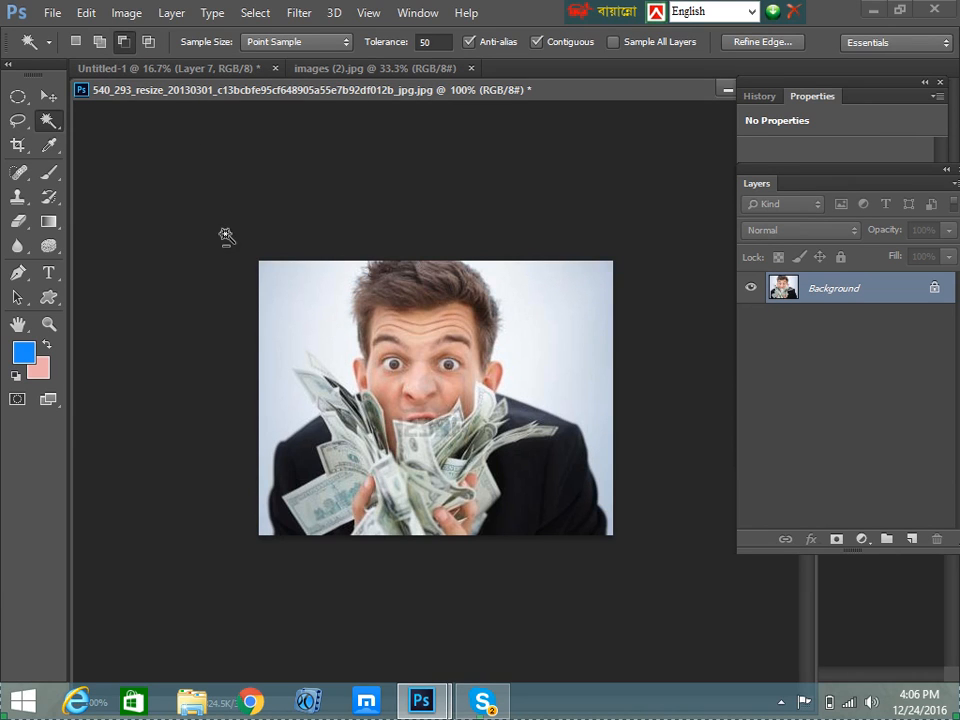
Select the background right of the man in New Selection mode and add the left side in Add to Selection mode
{"action": "left_click", "coordinate": [74, 43]}
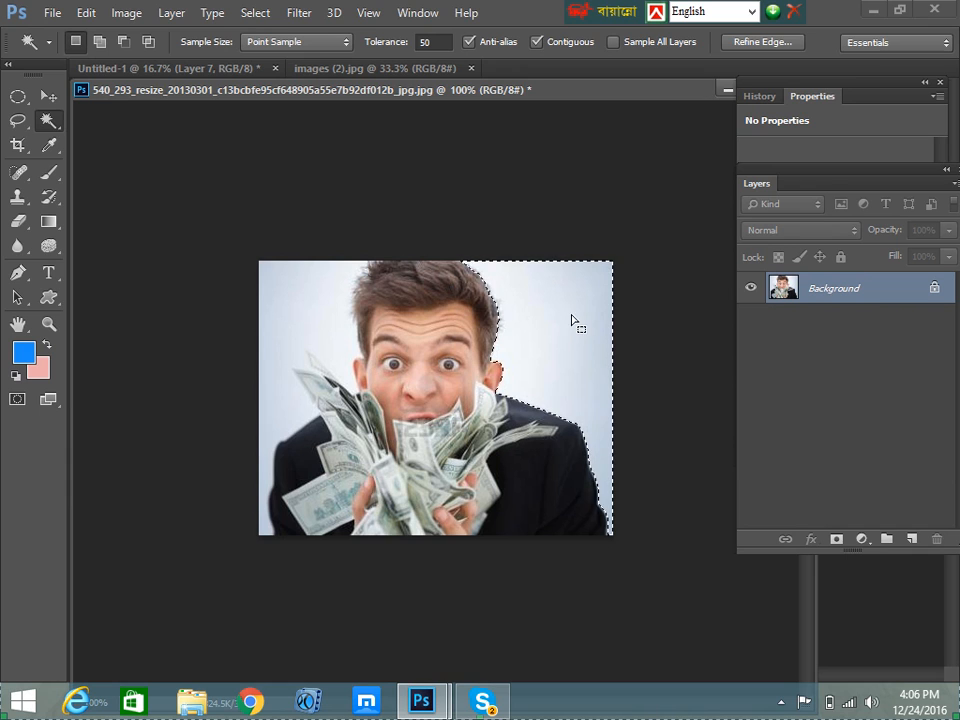
{"action": "left_click", "coordinate": [99, 42]}
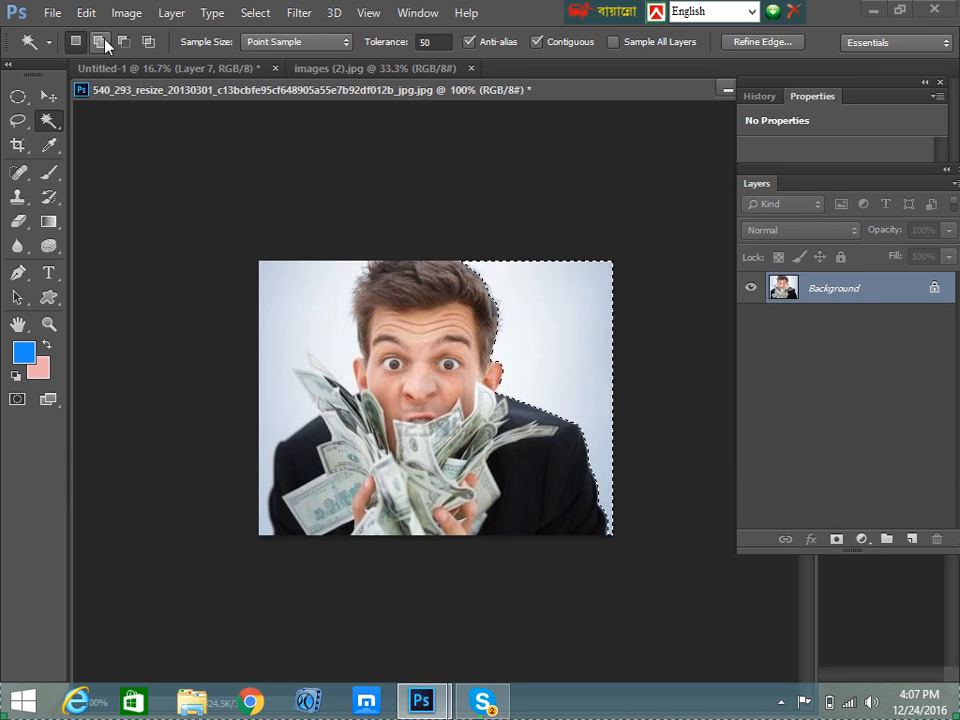
{"action": "left_click", "coordinate": [283, 300]}
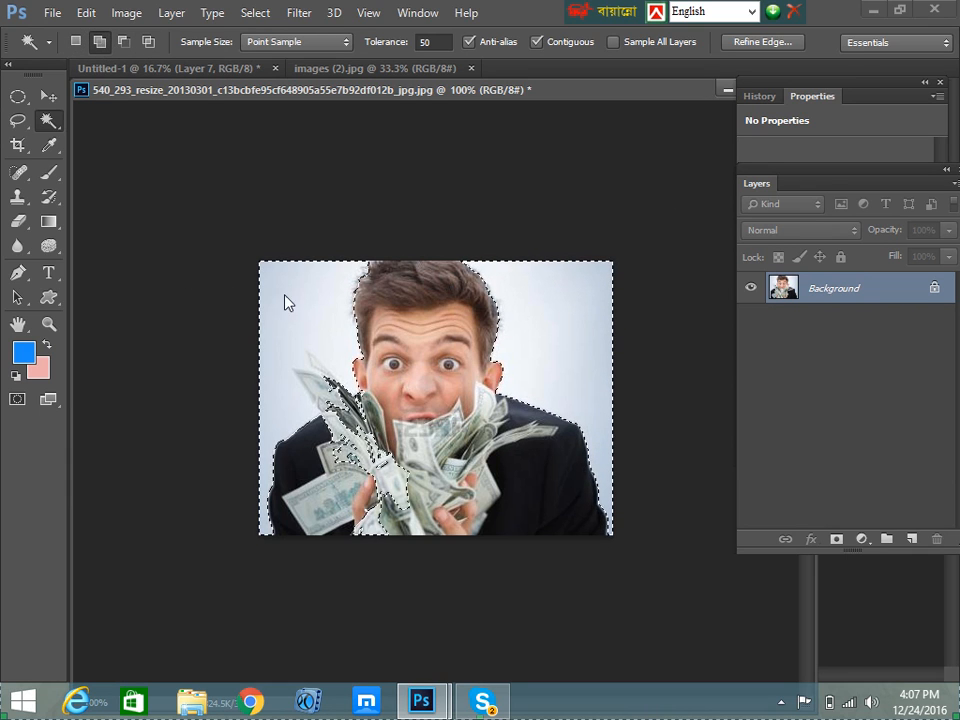
Try subtracting the background left of the man in Subtract from Selection mode, and undo it
{"action": "left_click", "coordinate": [123, 42]}
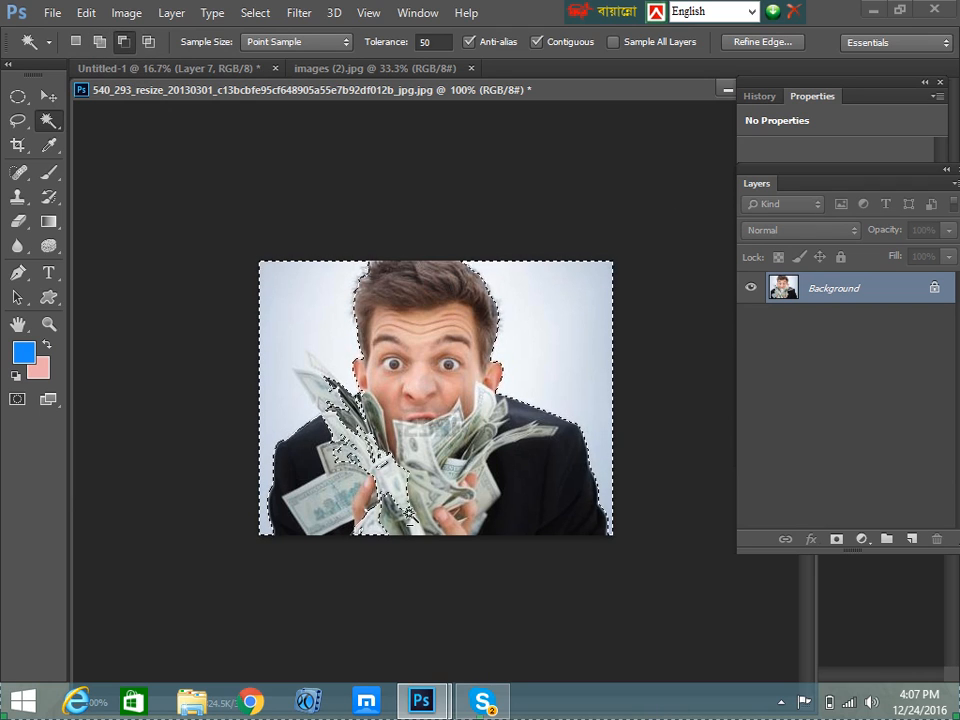
{"action": "left_click", "coordinate": [285, 372]}
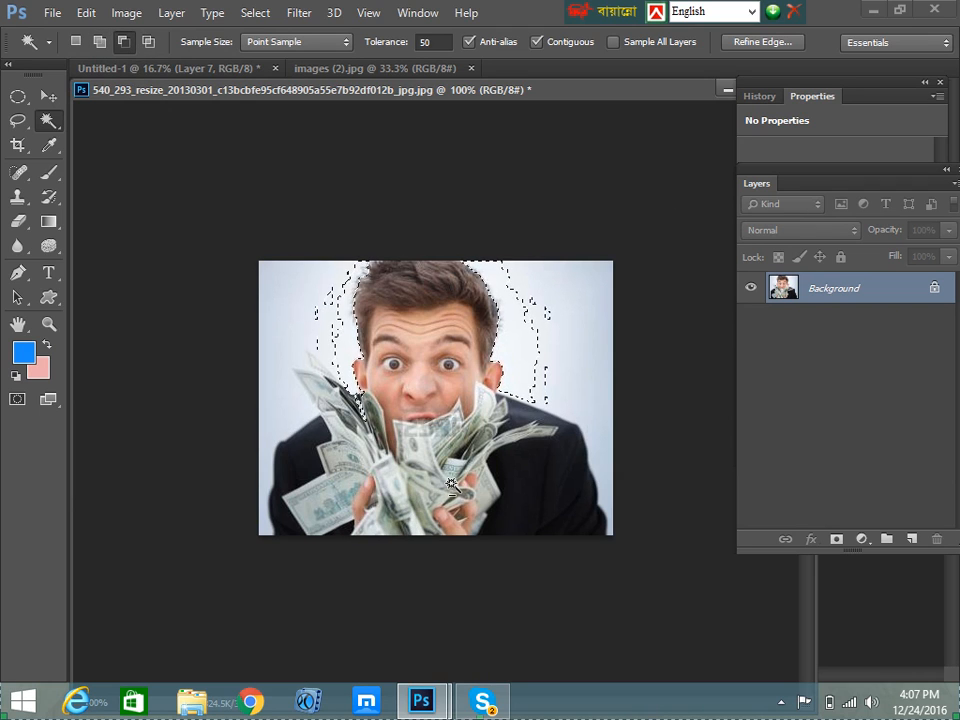
{"action": "key", "text": "ctrl+z"}
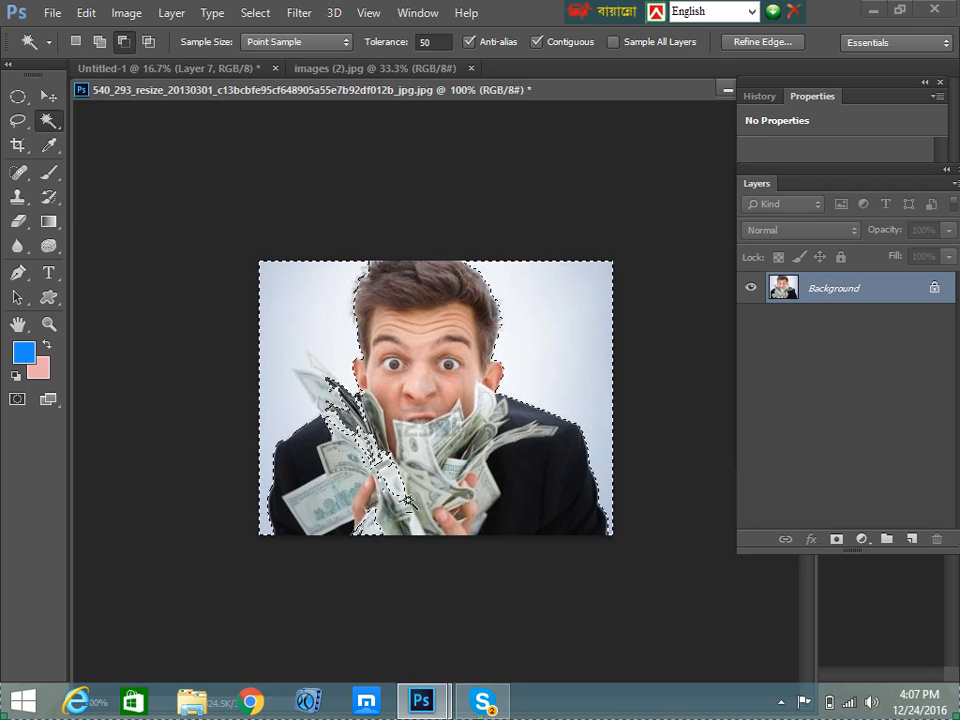
Subtract the banknote area and the background beside the man's ear from the selection, and deselect everything
{"action": "left_click", "coordinate": [397, 486]}
{"action": "left_click", "coordinate": [350, 363]}
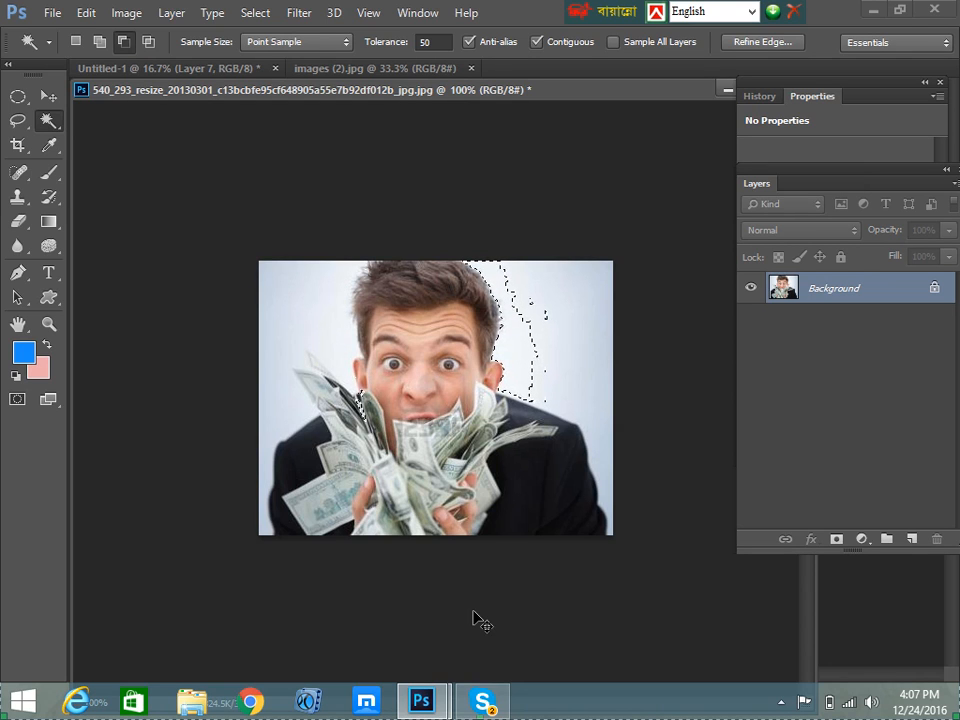
{"action": "key", "text": "ctrl+d"}
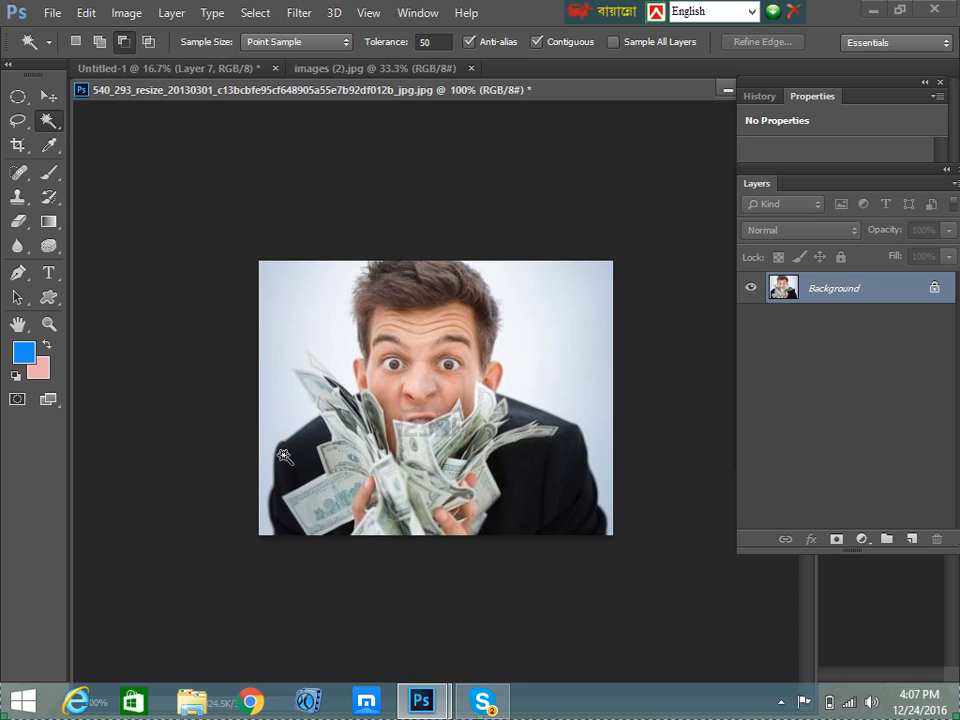
Set the Magic Wand tolerance to 32 and select the background left, and then right, of the man in New Selection mode
{"action": "left_click", "coordinate": [577, 345]}
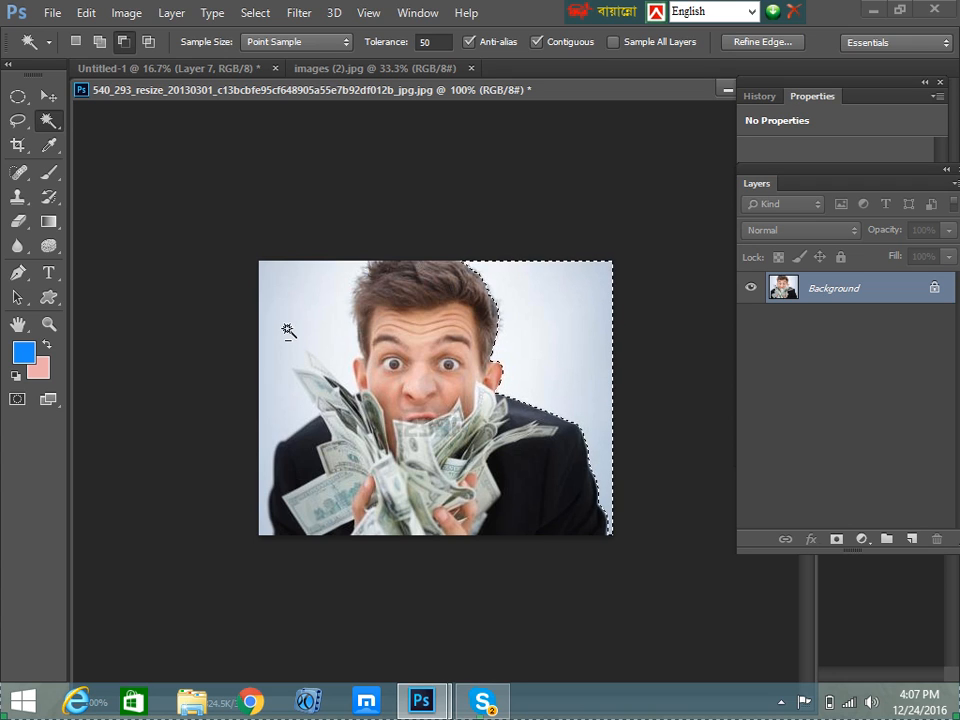
{"action": "left_click", "coordinate": [99, 41]}
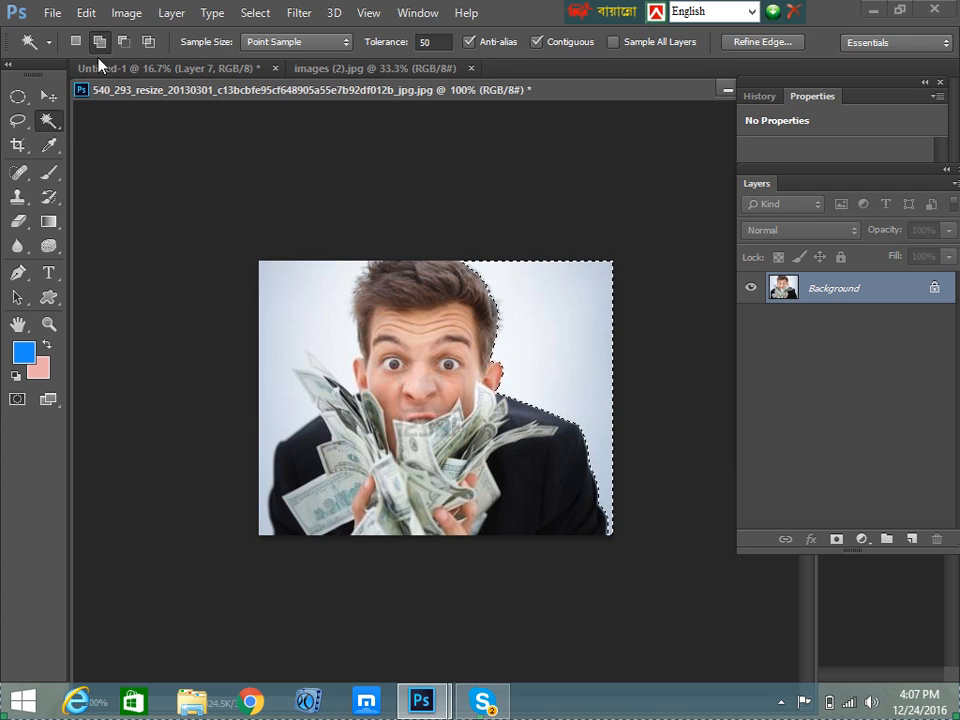
{"action": "left_click", "coordinate": [438, 45]}
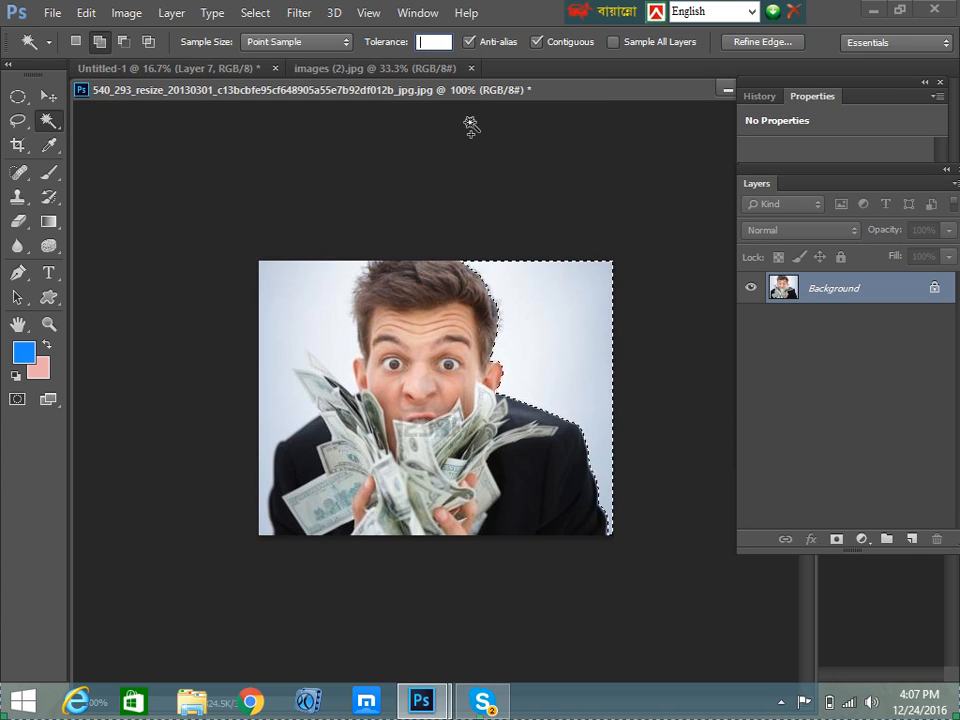
{"action": "type", "text": "32"}
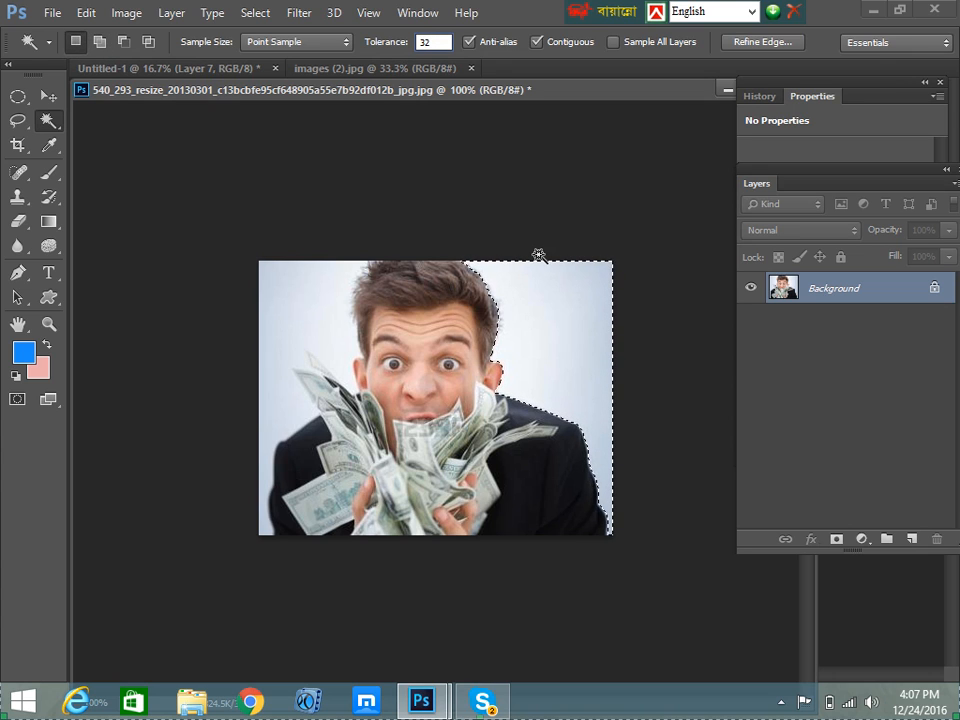
{"action": "key", "text": "Return"}
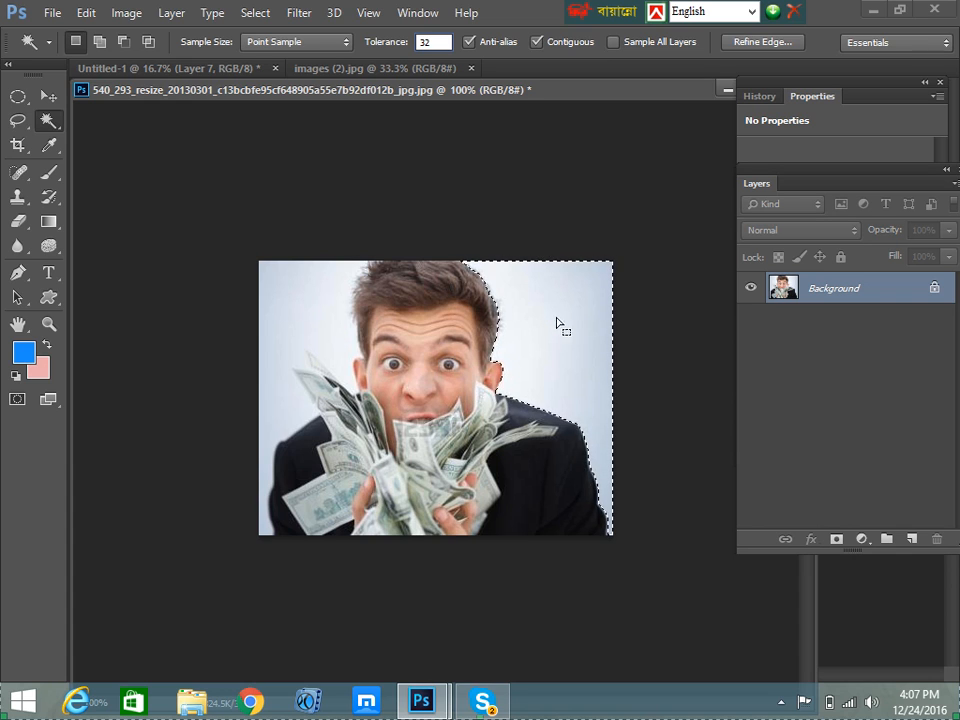
{"action": "left_click", "coordinate": [296, 317]}
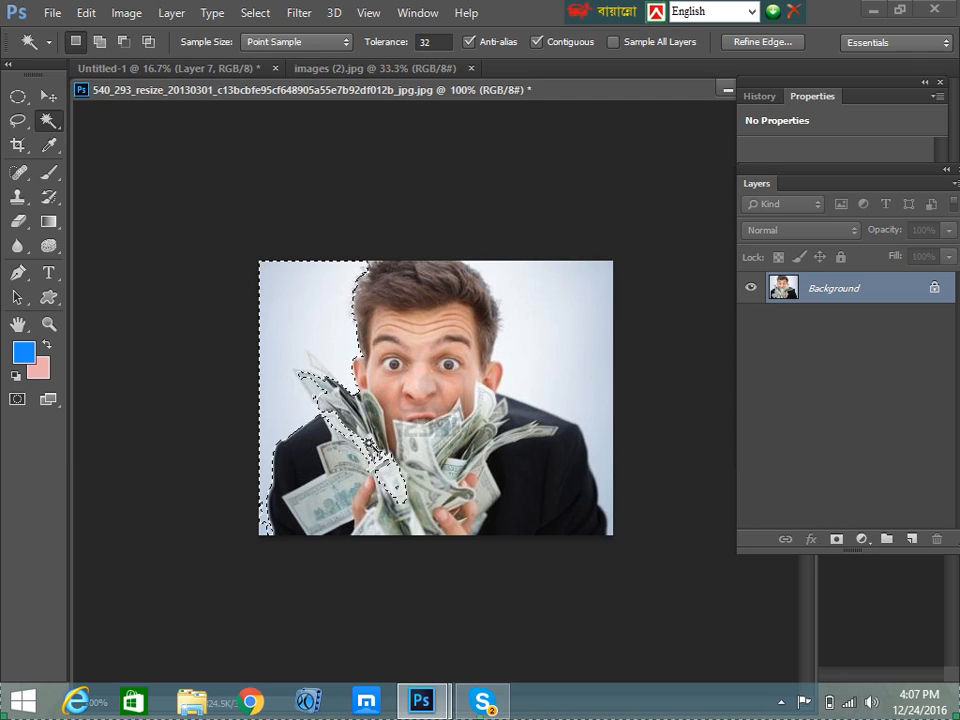
{"action": "left_click", "coordinate": [570, 317]}
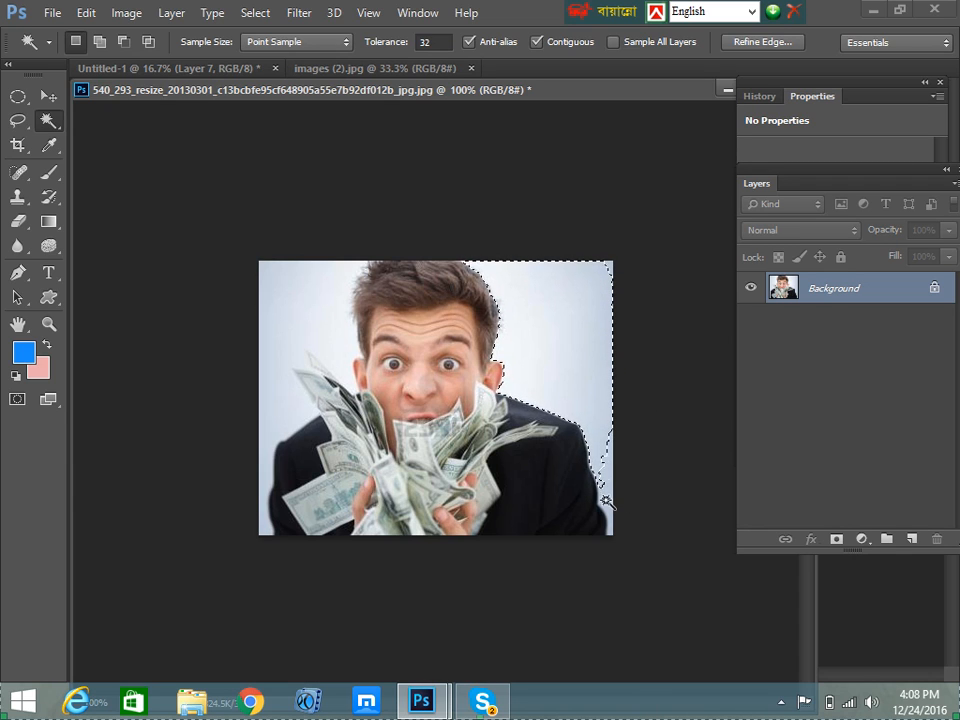
Add the missed areas along the man's jacket and hair, plus the background left of him, in Add to Selection mode
{"action": "left_click", "coordinate": [99, 41]}
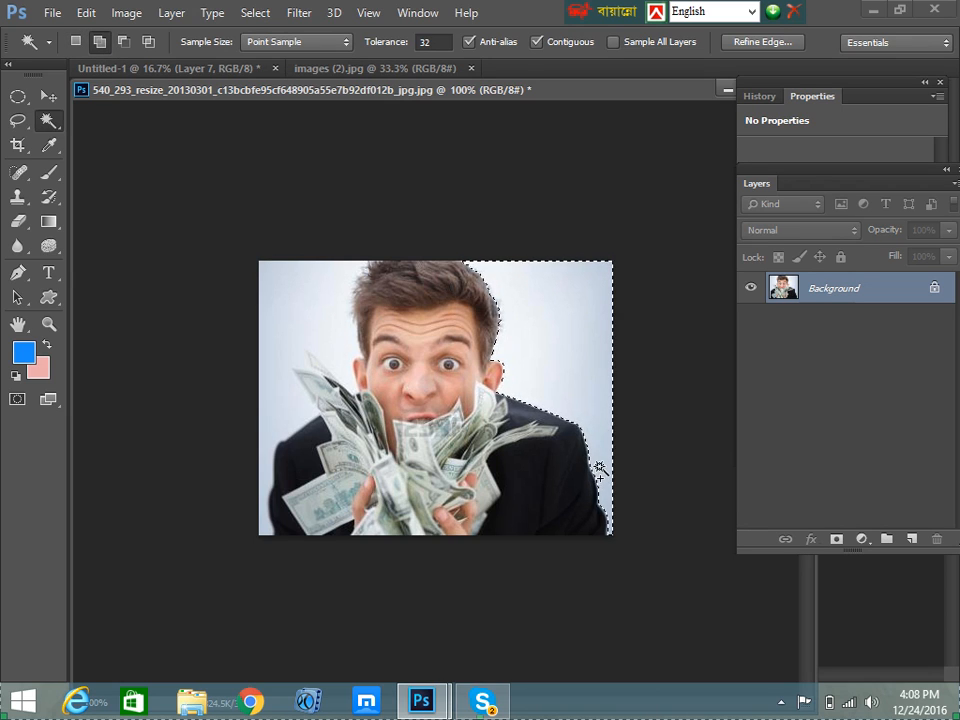
{"action": "left_click", "coordinate": [651, 515]}
{"action": "left_click", "coordinate": [591, 384]}
{"action": "left_click", "coordinate": [502, 322]}
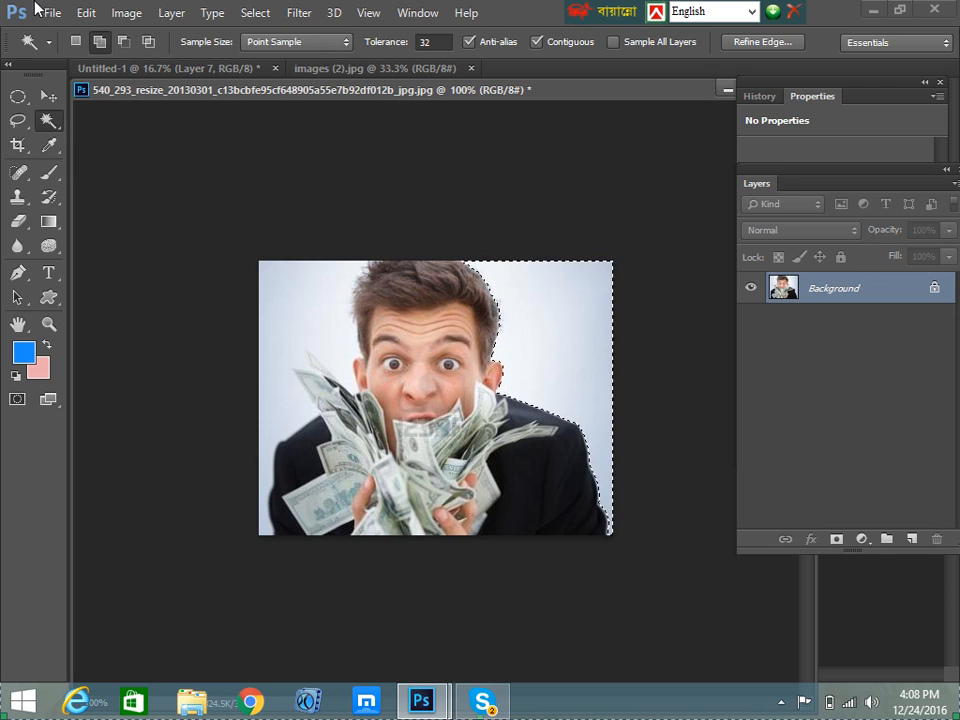
{"action": "left_click", "coordinate": [98, 42]}
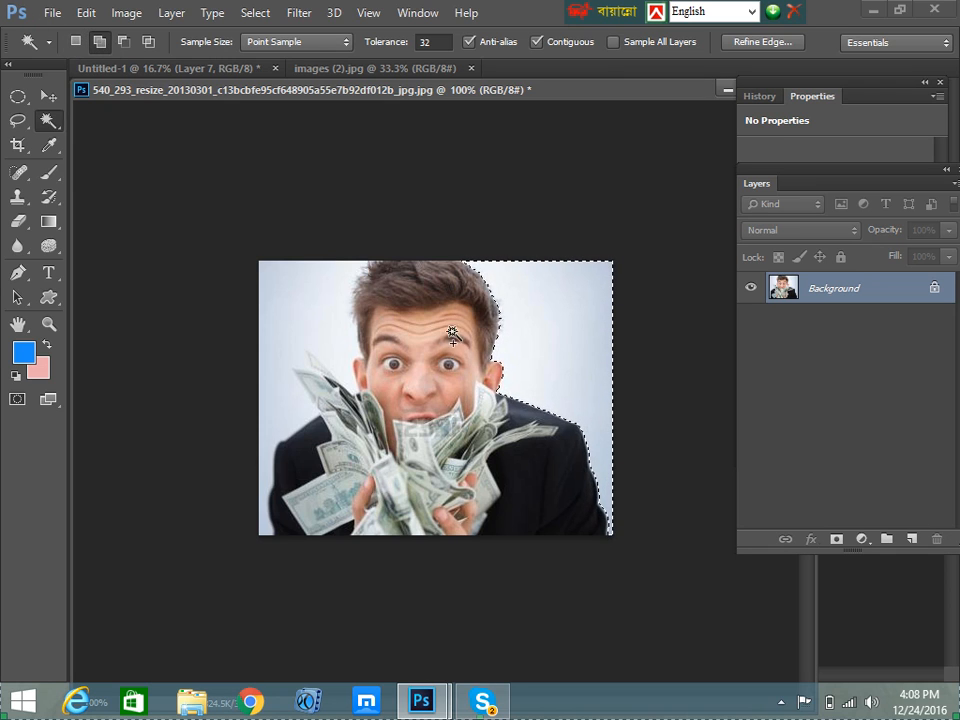
{"action": "left_click", "coordinate": [296, 300]}
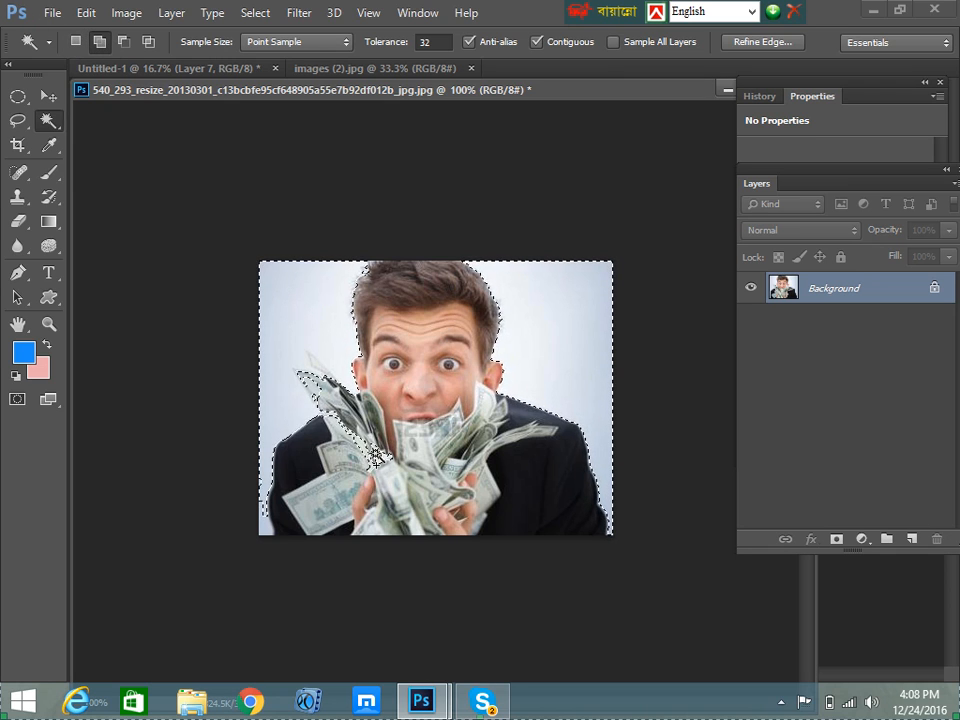
Subtract the banknote area, the background left of the man and its leftover edge strip in Subtract from Selection mode
{"action": "left_click", "coordinate": [123, 42]}
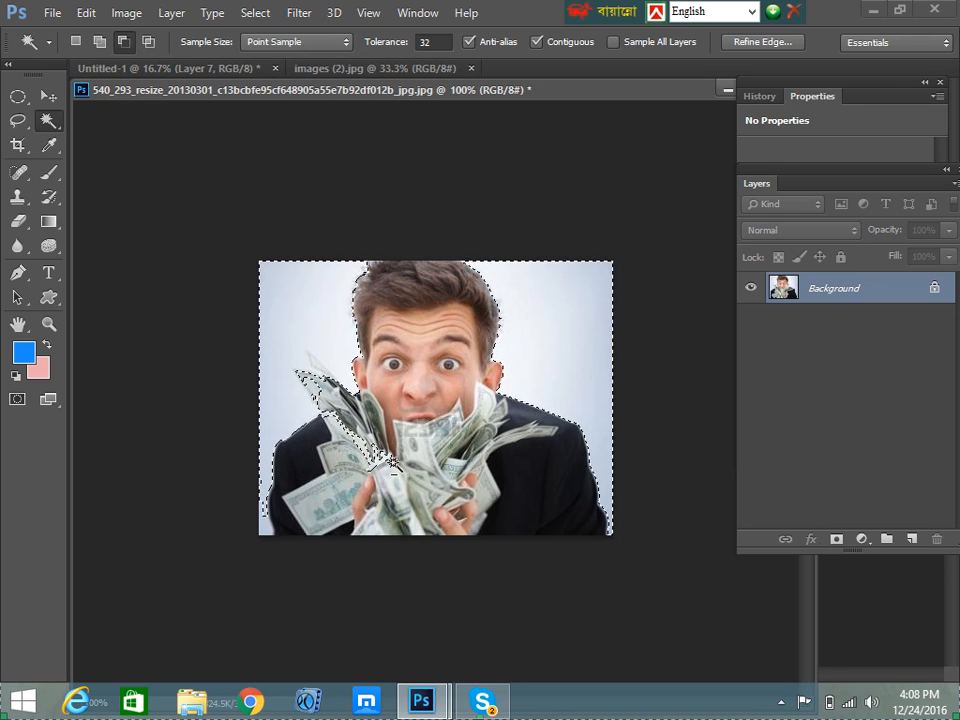
{"action": "left_click", "coordinate": [336, 464]}
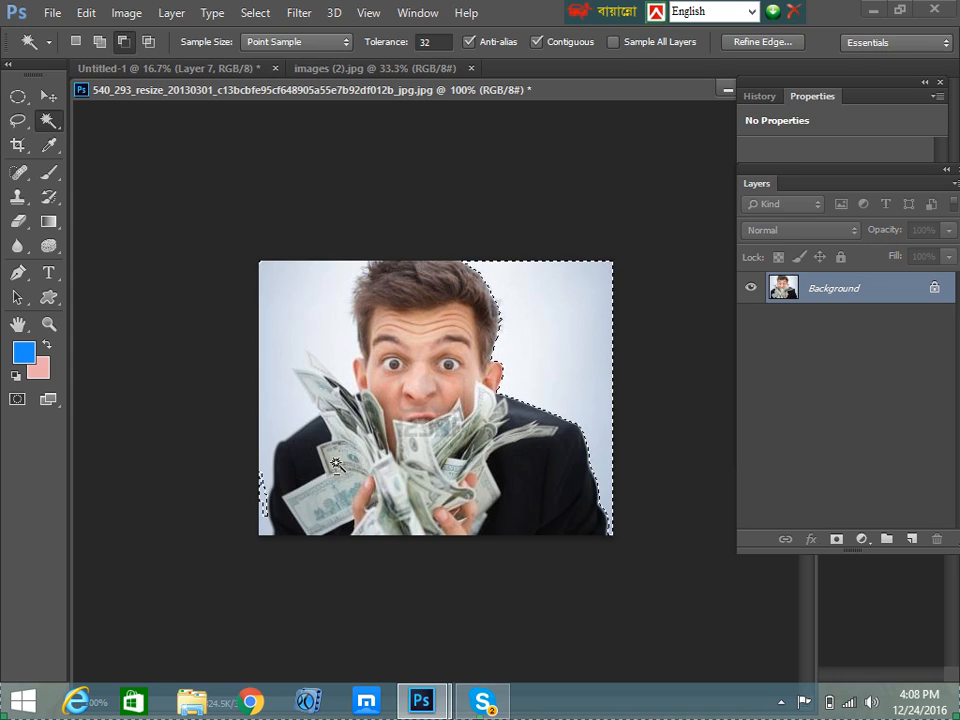
{"action": "left_click", "coordinate": [279, 470]}
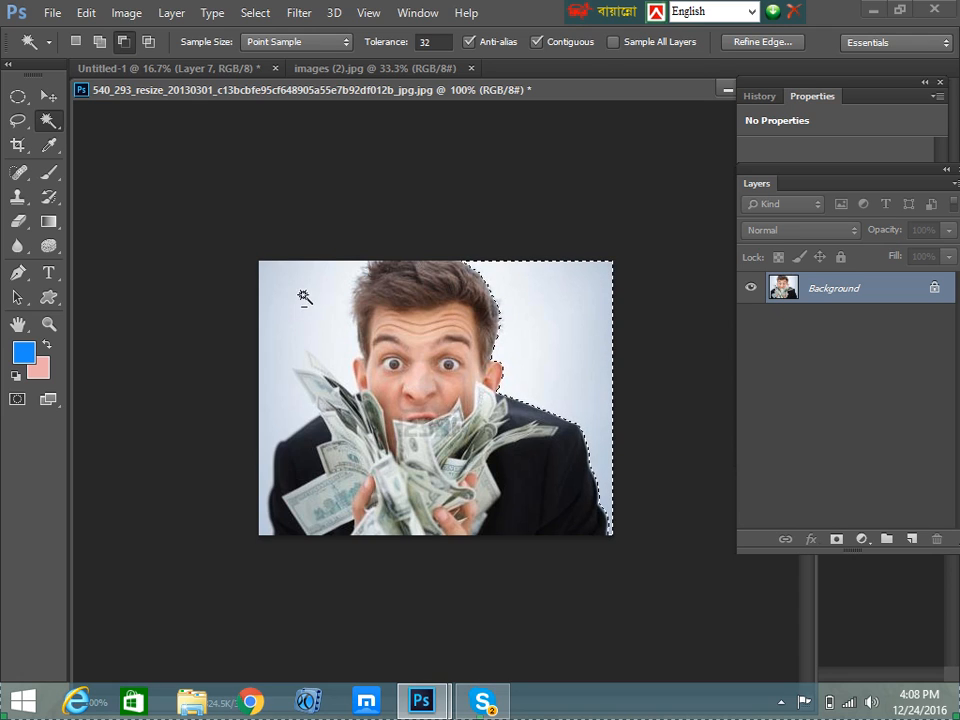
Set the Magic Wand tolerance to 25
{"action": "left_click", "coordinate": [442, 44]}
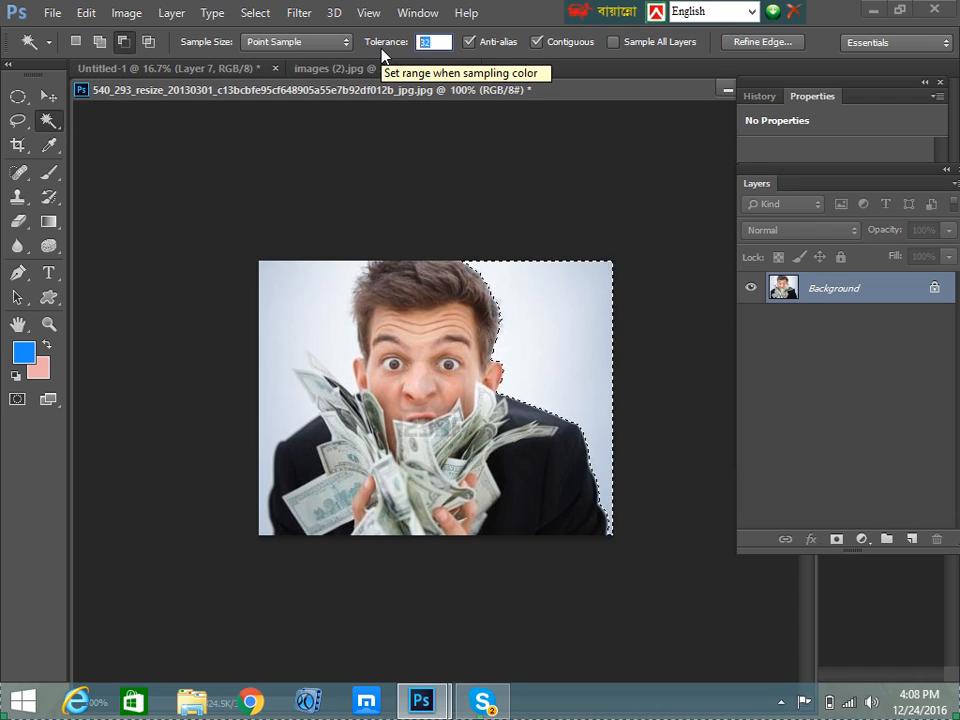
{"action": "type", "text": "1"}
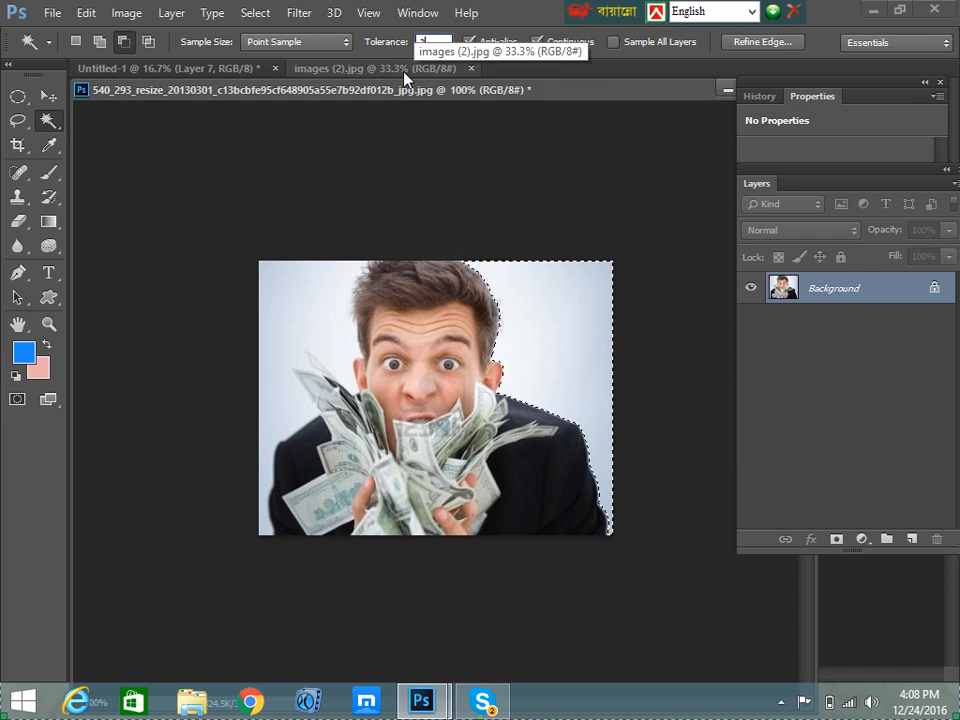
{"action": "type", "text": "5"}
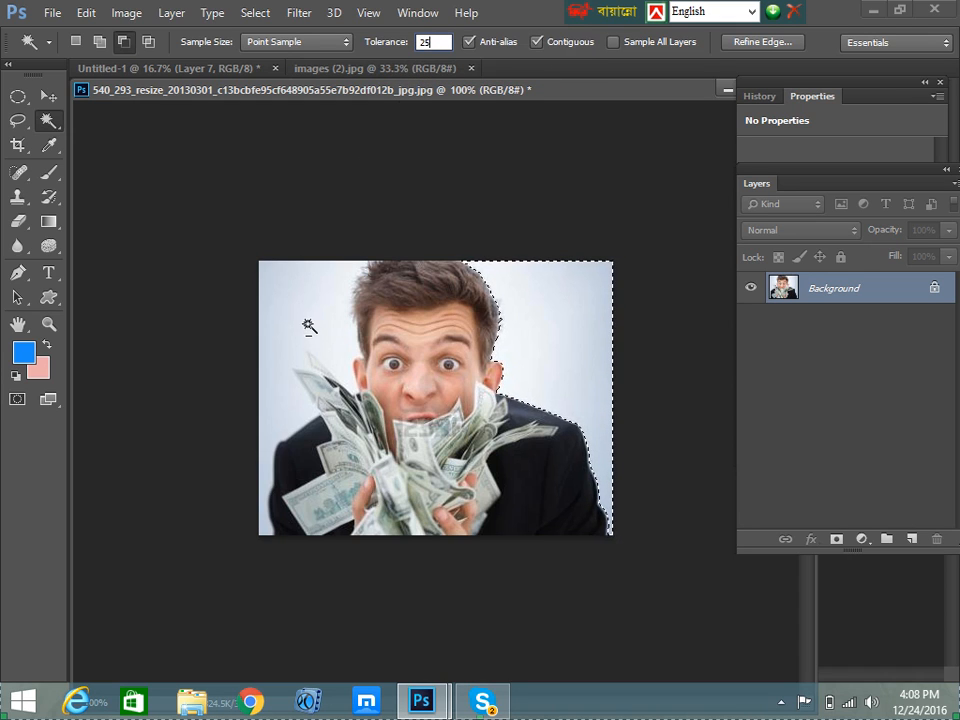
{"action": "key", "text": "Return"}
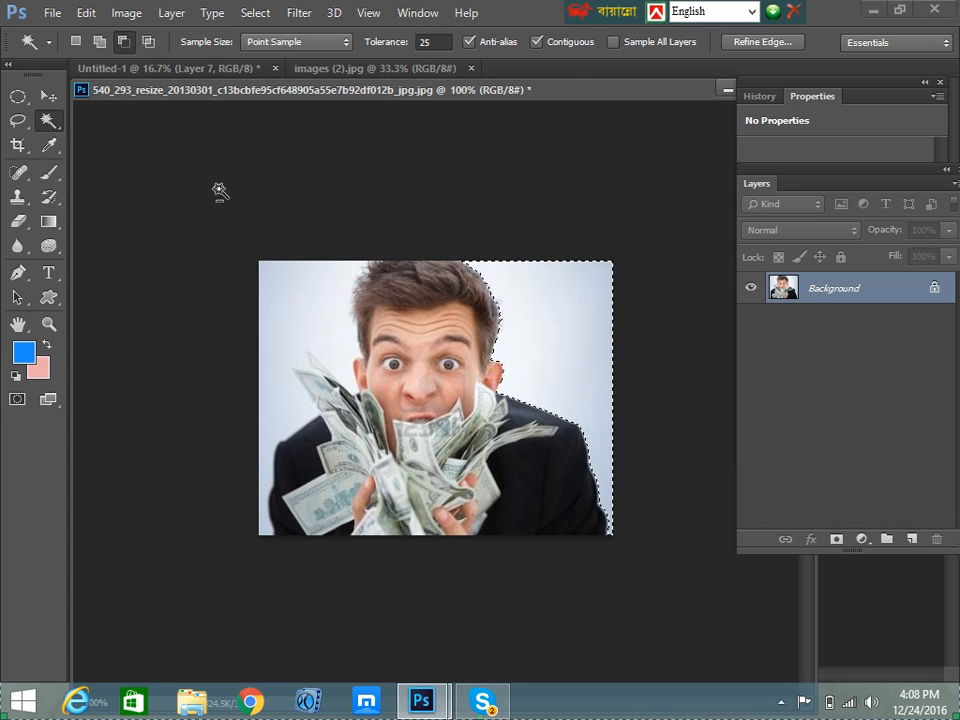
Add the background left of the man and its missed corner areas in Add to Selection mode, keeping the tolerance at 25
{"action": "left_click", "coordinate": [99, 41]}
{"action": "left_click", "coordinate": [304, 318]}
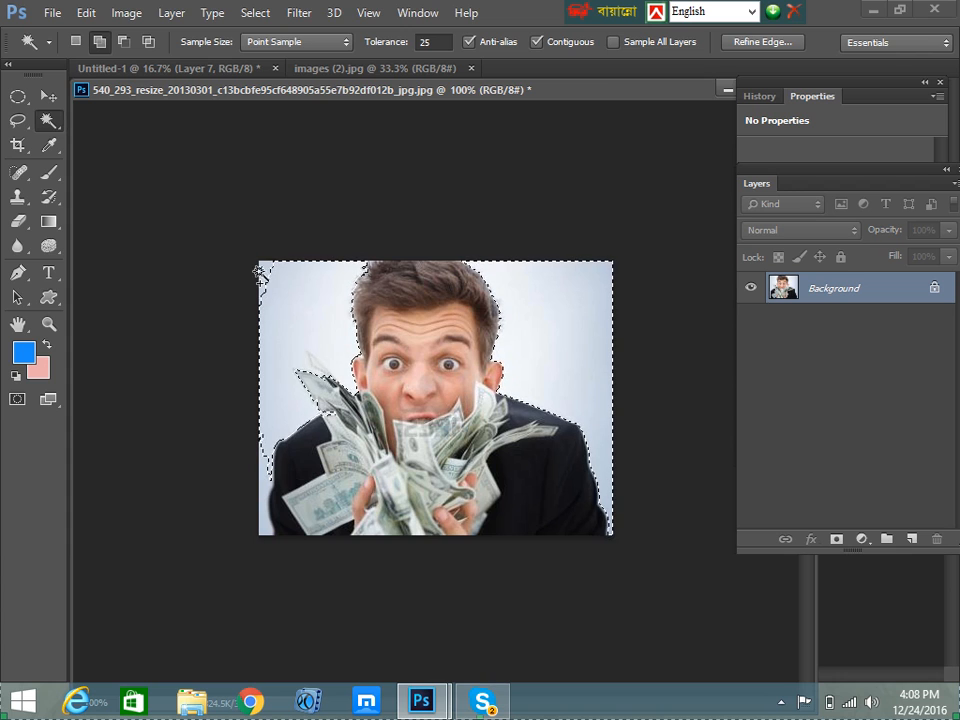
{"action": "left_click", "coordinate": [446, 43]}
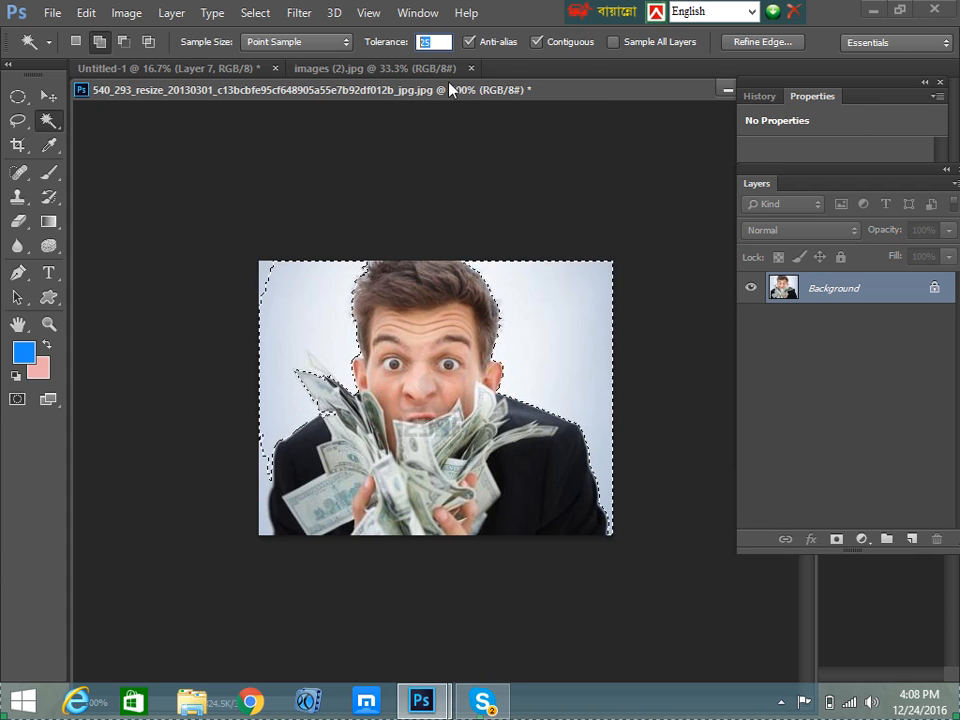
{"action": "key", "text": "Return"}
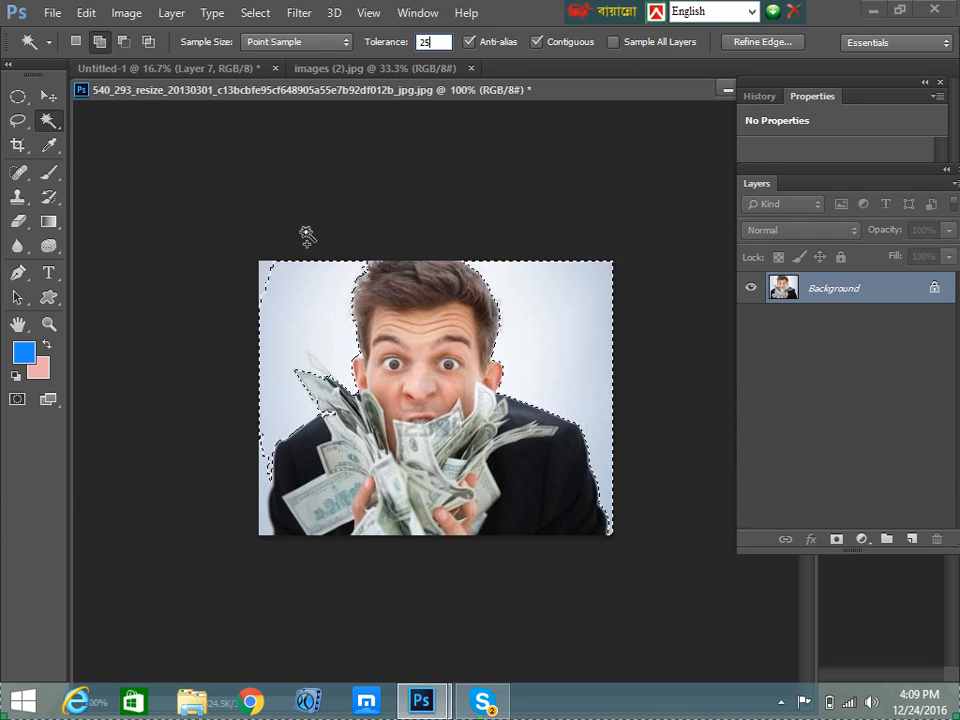
{"action": "left_click", "coordinate": [269, 275]}
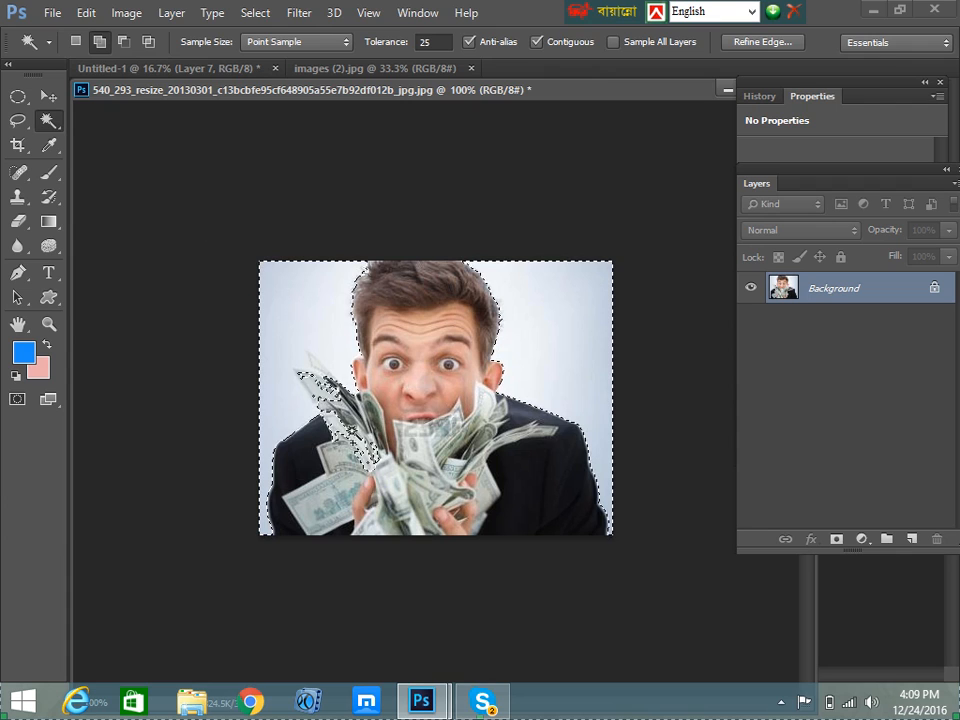
Subtract the banknote area left of the man's face from the selection in Subtract from Selection mode
{"action": "left_click", "coordinate": [123, 41]}
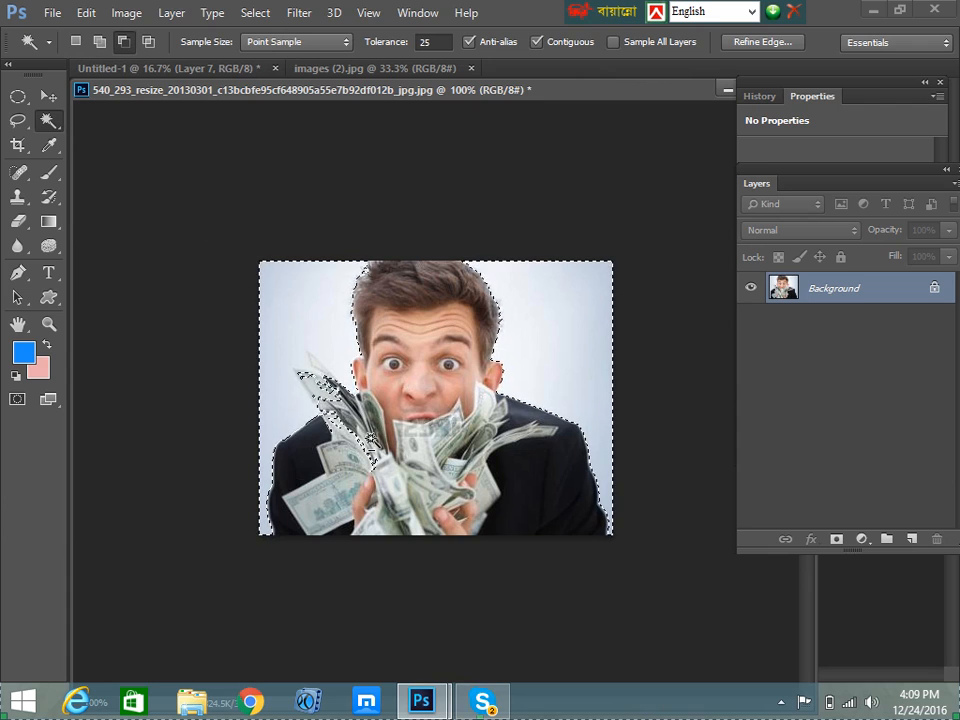
{"action": "left_click", "coordinate": [326, 396]}
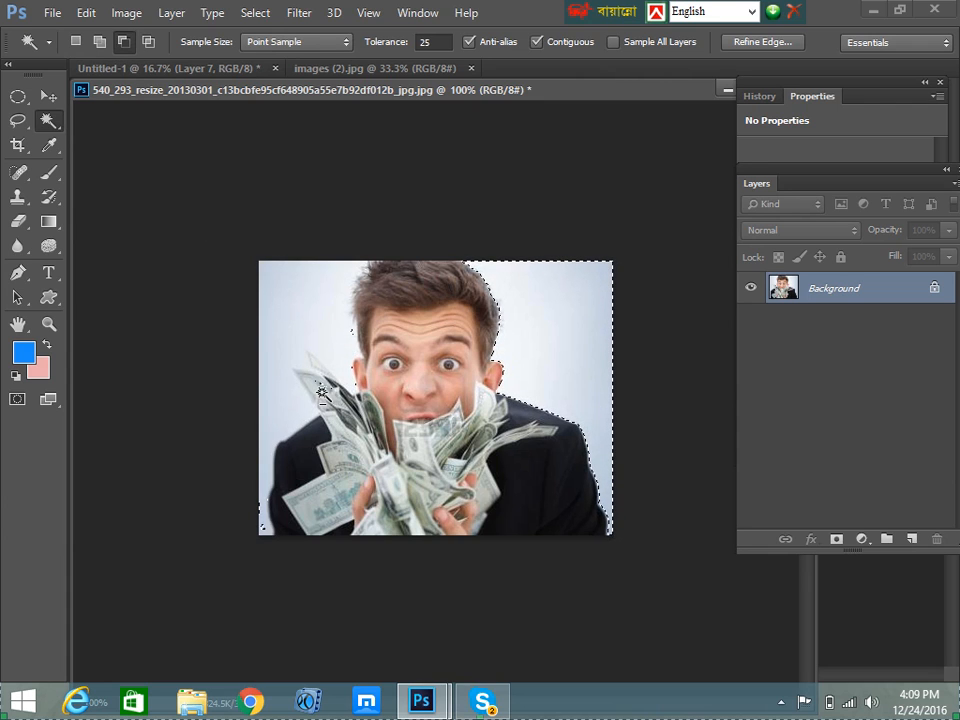
Subtract the leftover spot by the banknotes left of the man's face from the selection, and deselect everything
{"action": "left_click", "coordinate": [312, 426]}
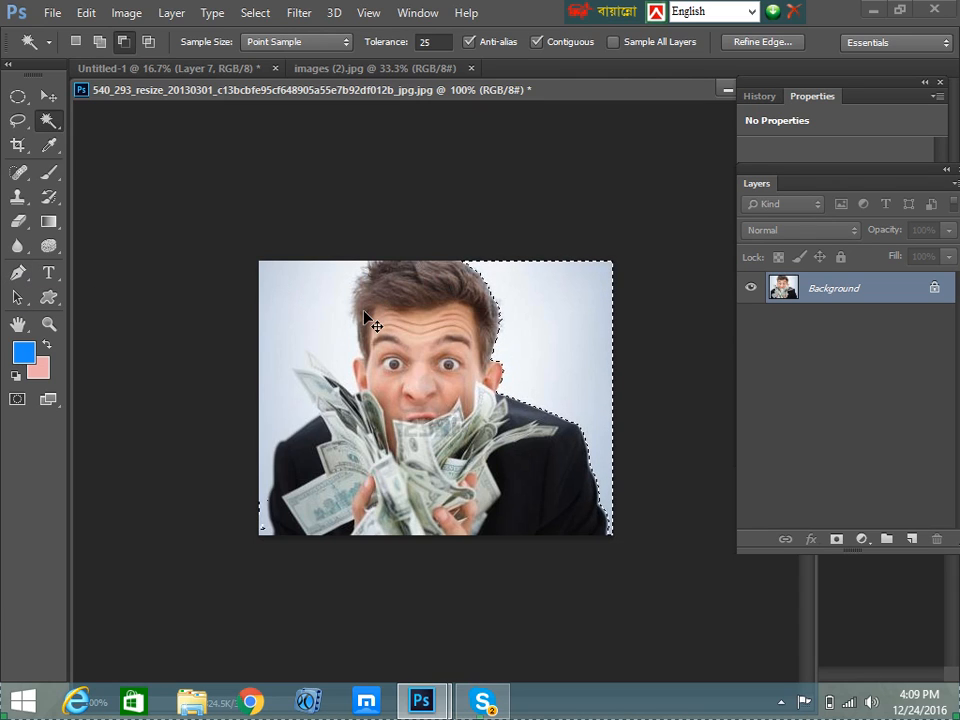
{"action": "key", "text": "ctrl+d"}
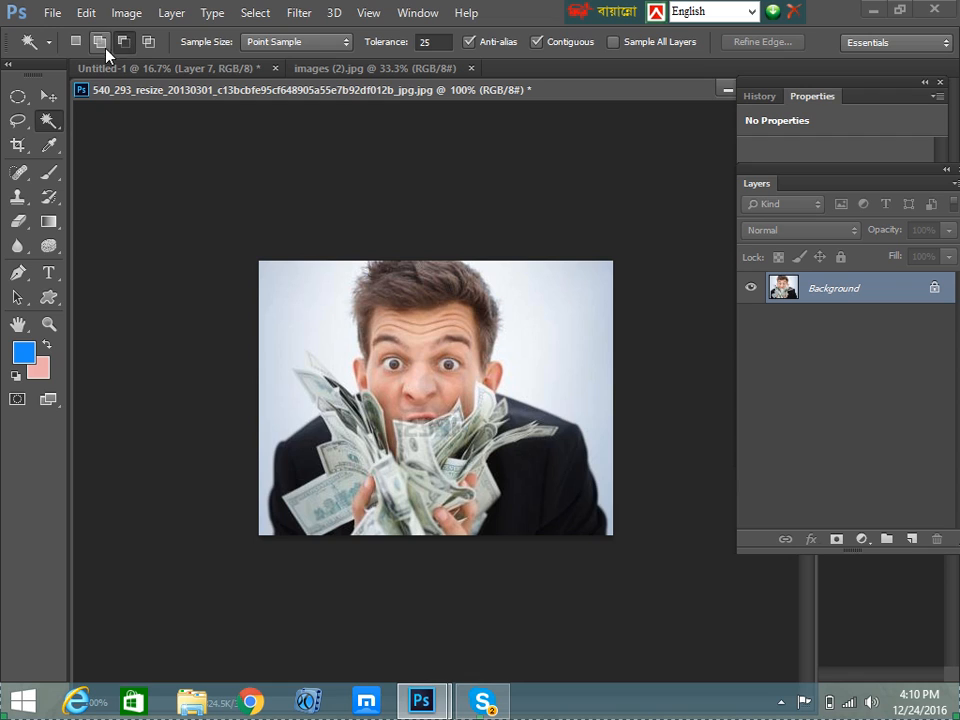
{"action": "left_click", "coordinate": [124, 46]}
{"action": "left_click", "coordinate": [17, 272]}
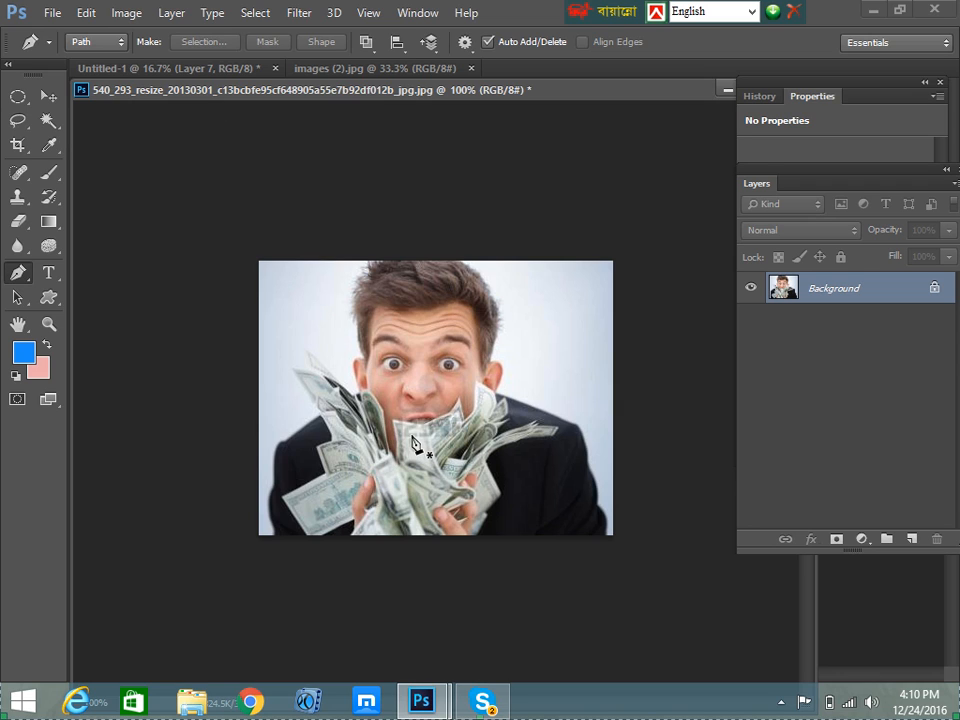
{"action": "left_click", "coordinate": [47, 97]}
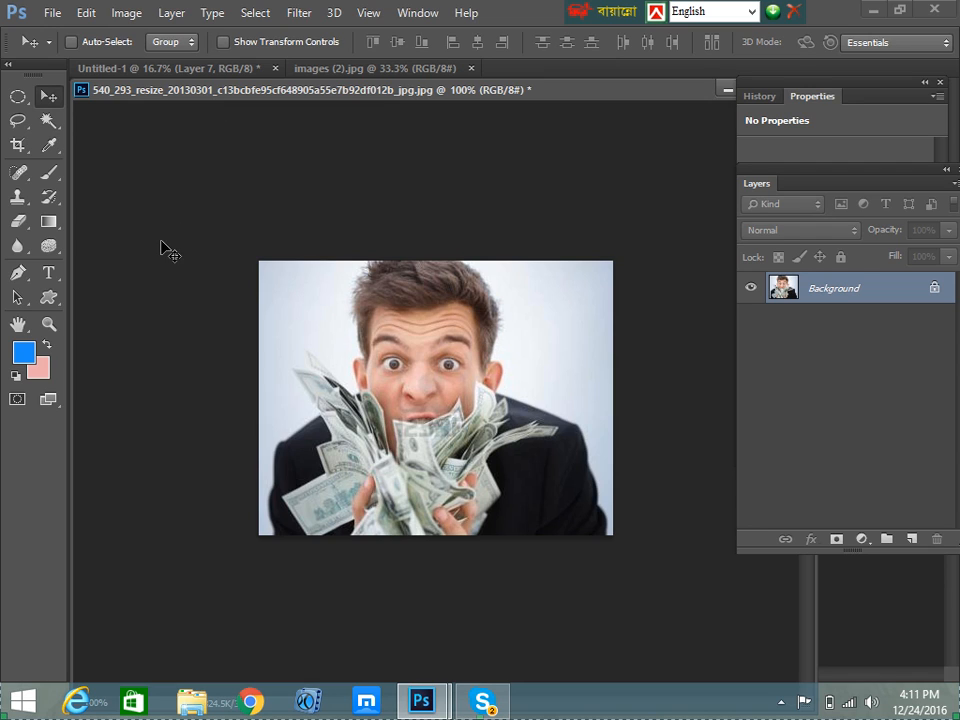
{"action": "left_click", "coordinate": [14, 148]}
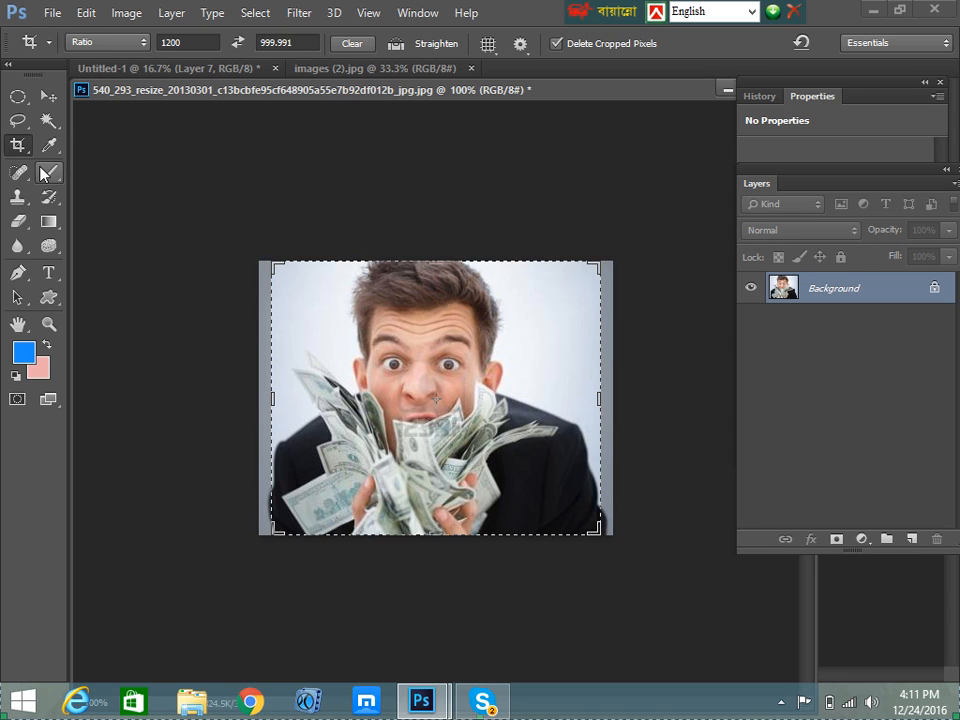
{"action": "left_click", "coordinate": [50, 101]}
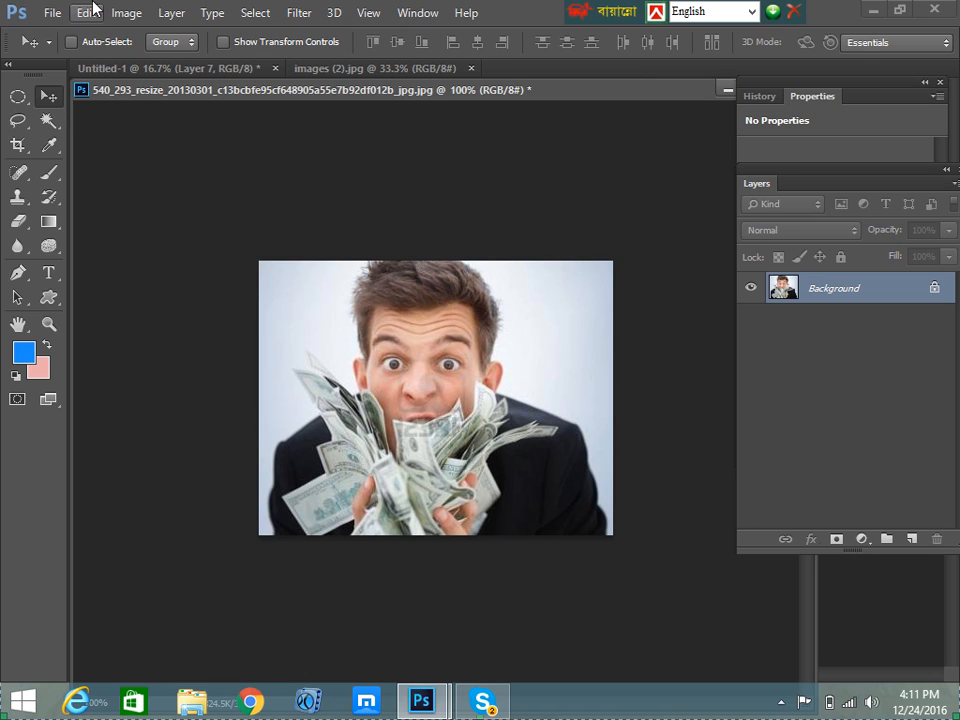
Find Microsoft Office Word 2007 among the installed apps and open it with a blank document
{"action": "left_click", "coordinate": [16, 706]}
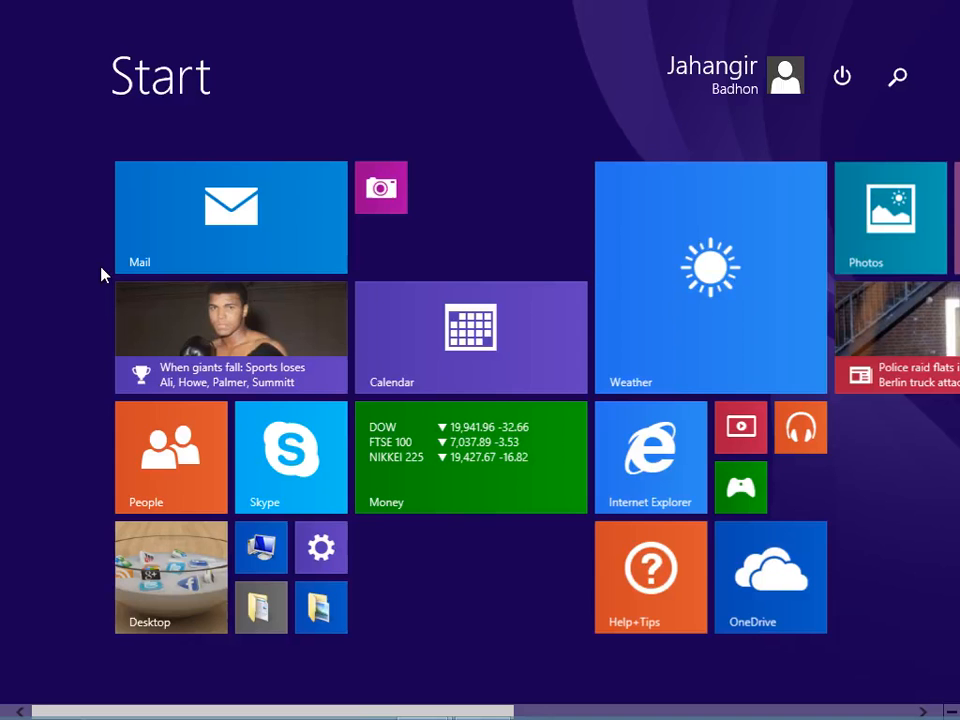
{"action": "left_click", "coordinate": [128, 668]}
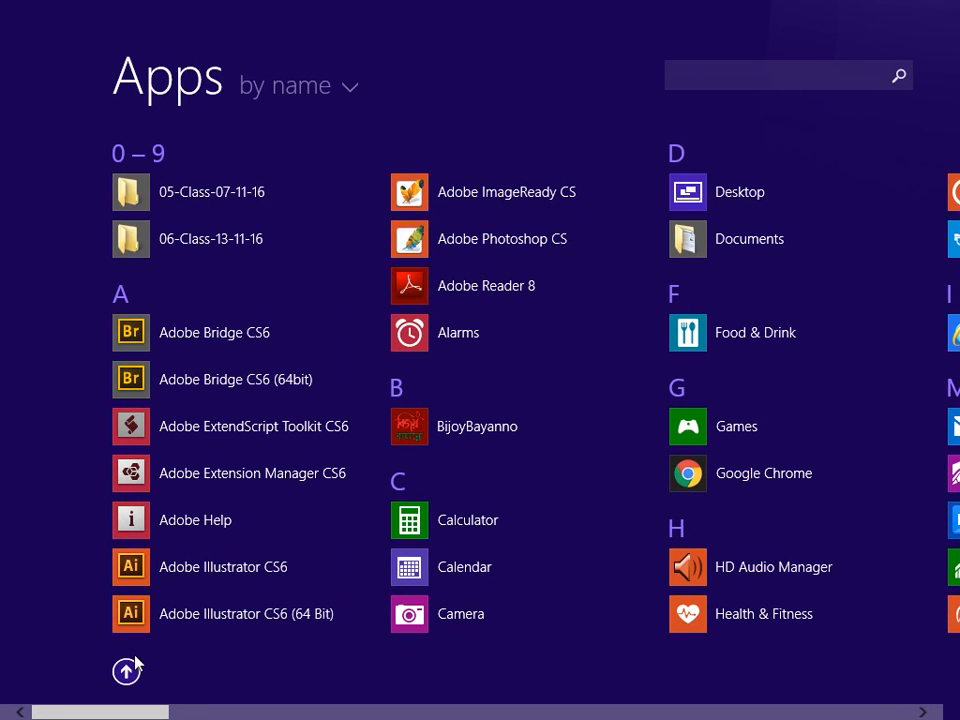
{"action": "type", "text": "w"}
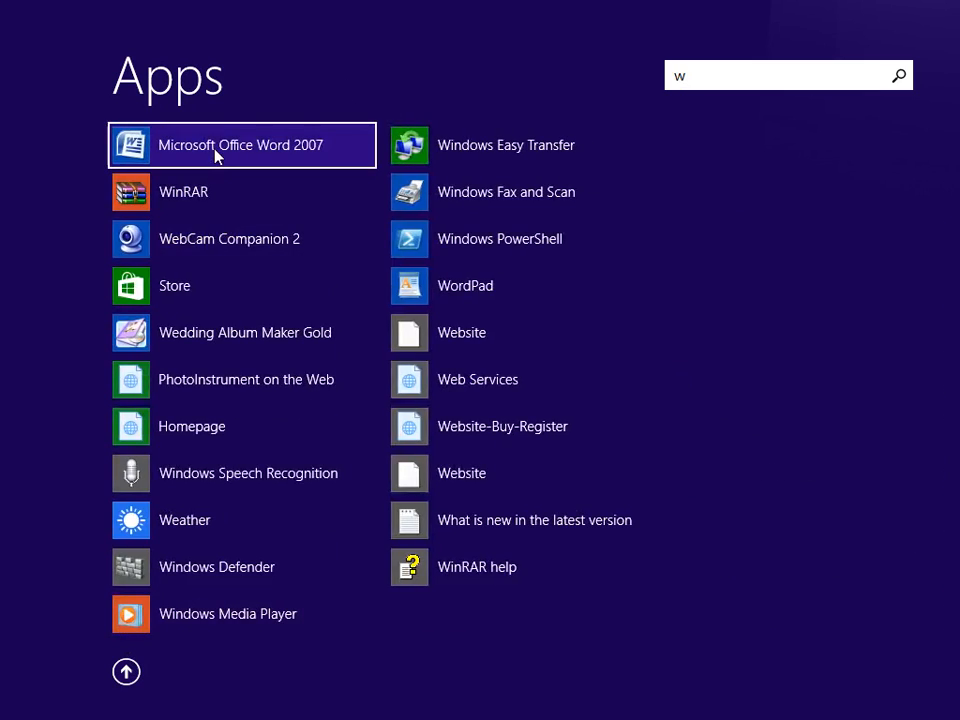
{"action": "left_click", "coordinate": [214, 153]}
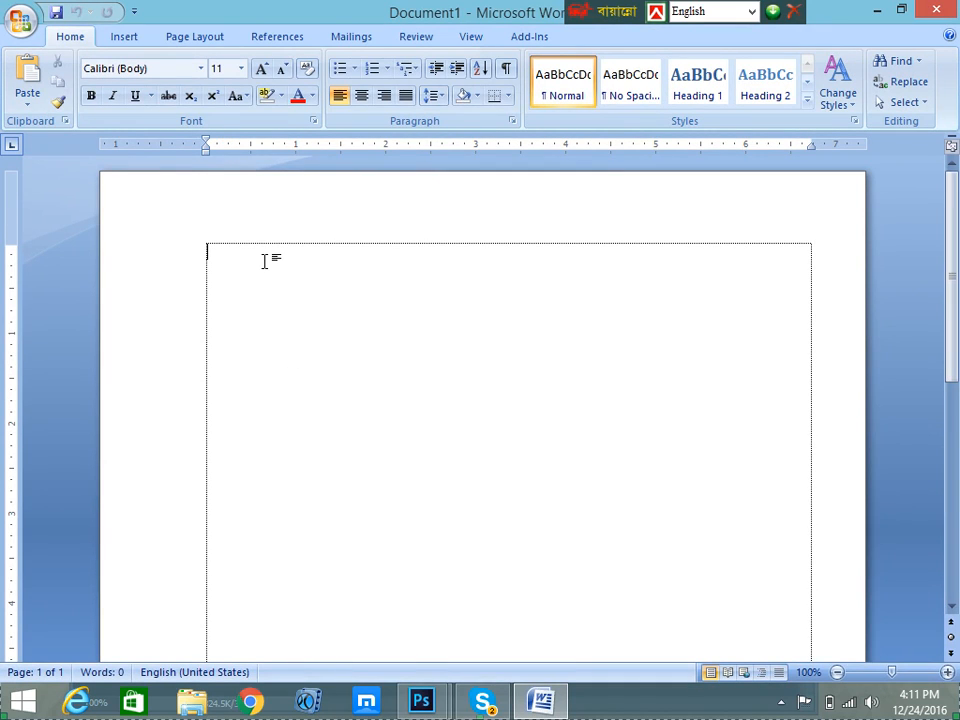
Write the heading "pp-" and, on the next line, the dimensions "w-1.5” h-2”"
{"action": "type", "text": "pp"}
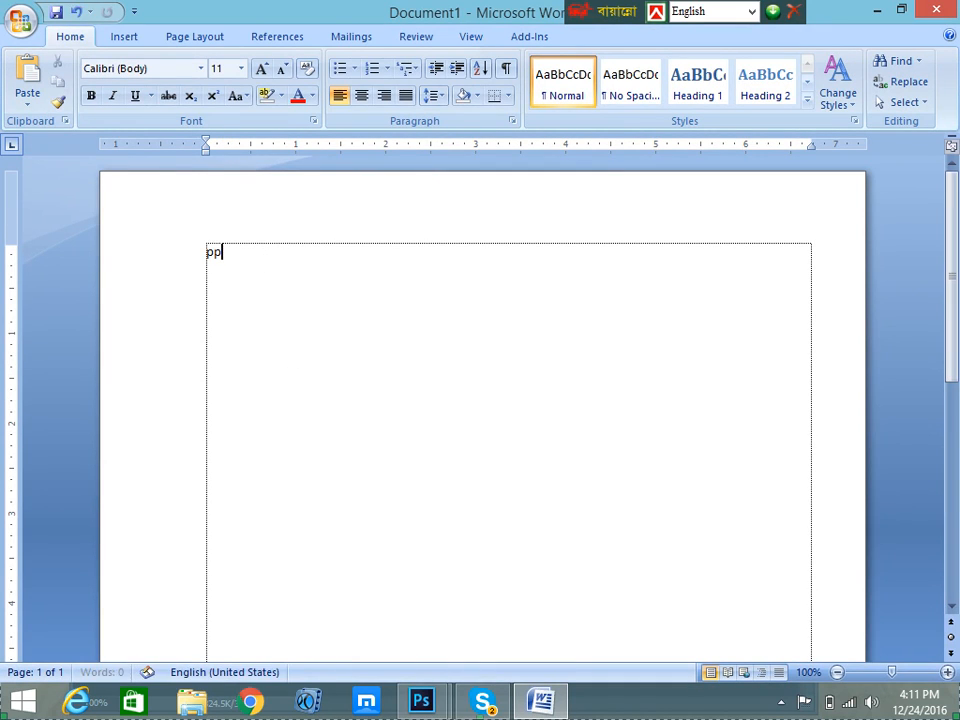
{"action": "type", "text": "-"}
{"action": "key", "text": "Return"}
{"action": "type", "text": "w"}
{"action": "type", "text": "-1."}
{"action": "type", "text": "5"}
{"action": "type", "text": "\""}
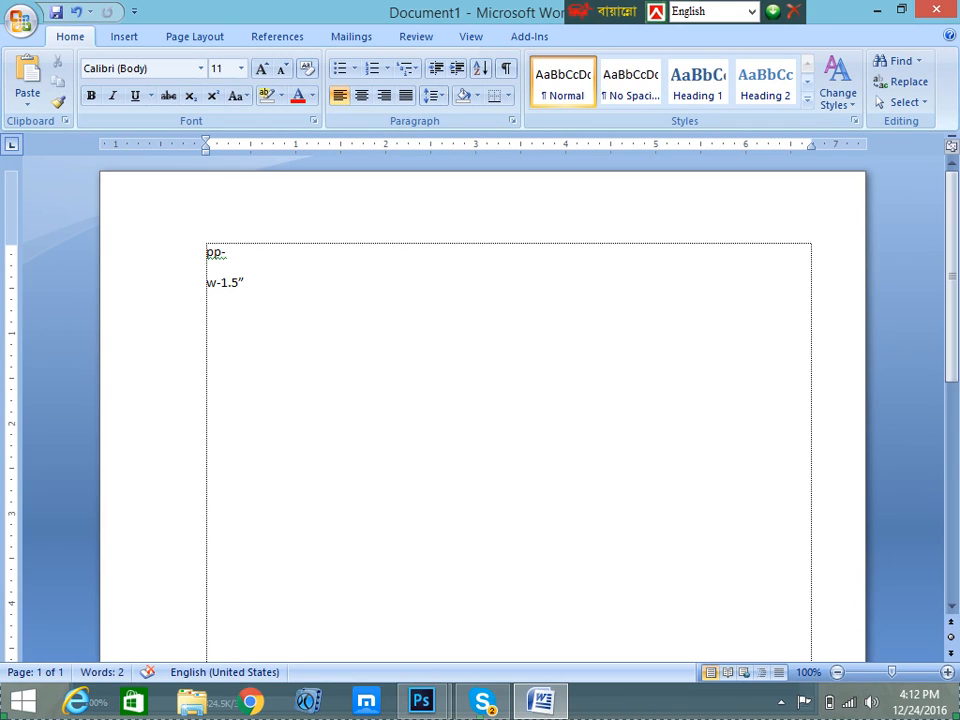
{"action": "type", "text": " h"}
{"action": "type", "text": "-2"}
{"action": "type", "text": "\""}
Append "manual size 1.5”/1.88”" to the pp dimensions line
{"action": "type", "text": "manual"}
{"action": "type", "text": " size "}
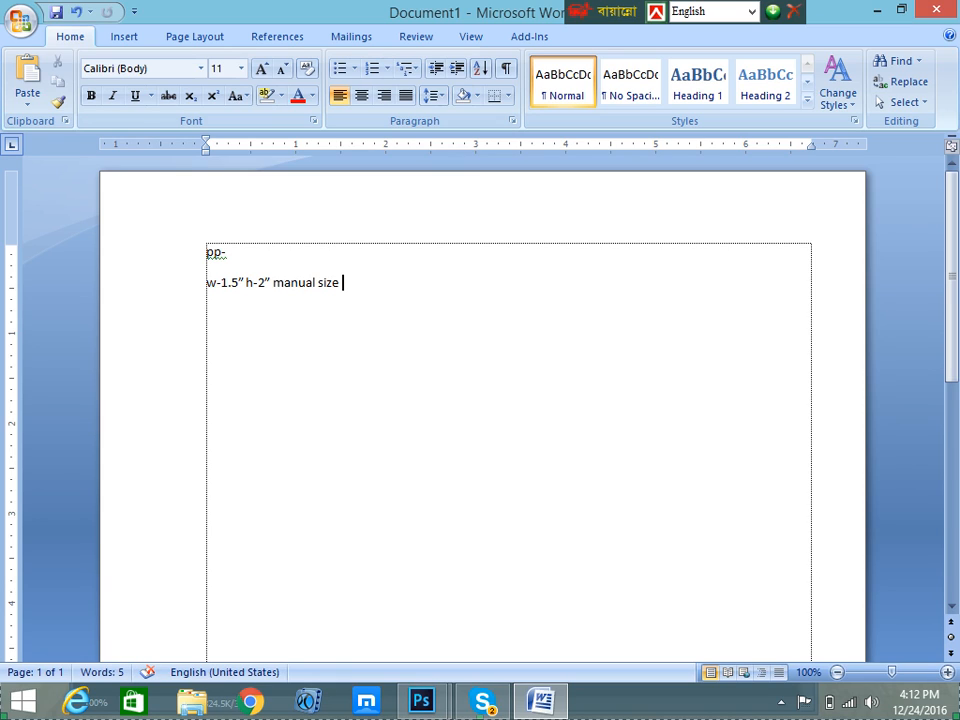
{"action": "type", "text": "1.5"}
{"action": "type", "text": "\""}
{"action": "type", "text": "/"}
{"action": "type", "text": "1.88"}
{"action": "type", "text": "\""}
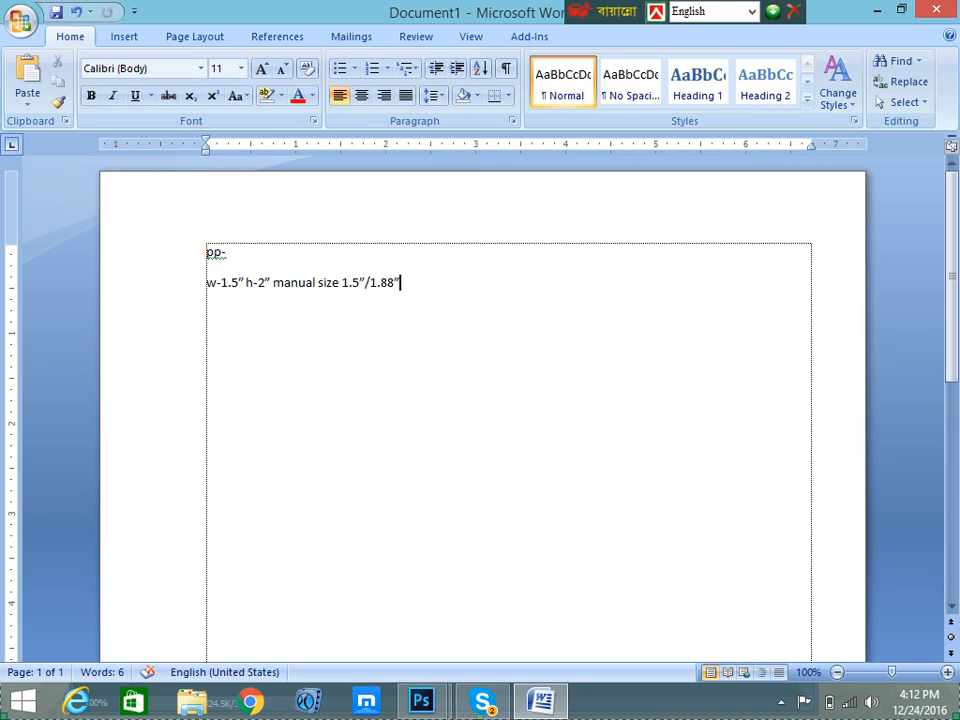
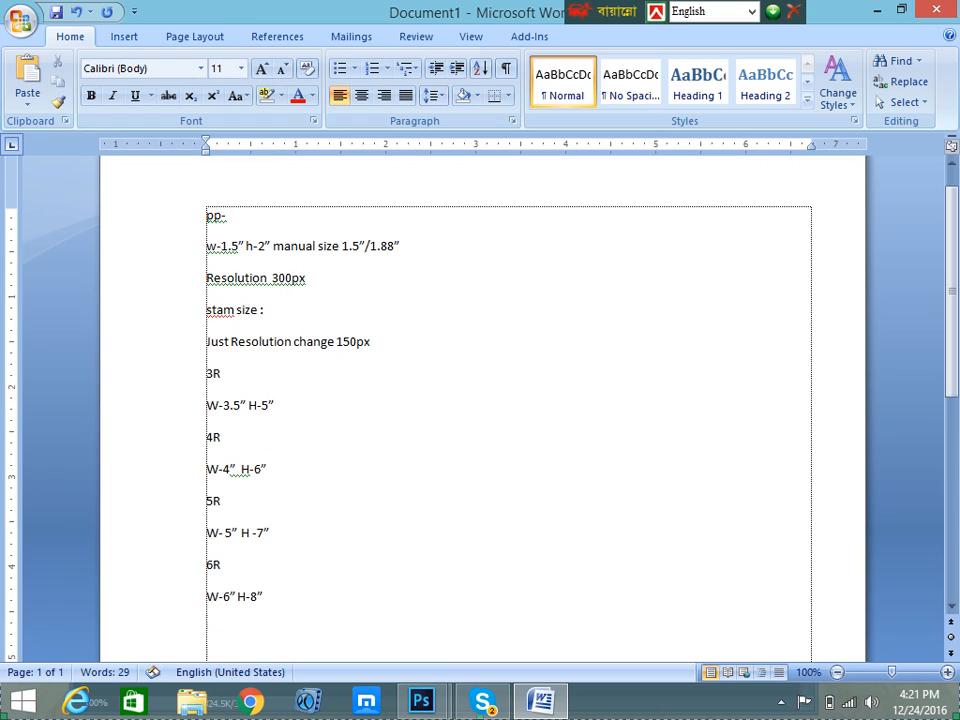
Examine the 6R width and height line at the end of the size list
{"action": "scroll", "coordinate": [416, 506], "scroll_direction": "down", "scroll_amount": 1}
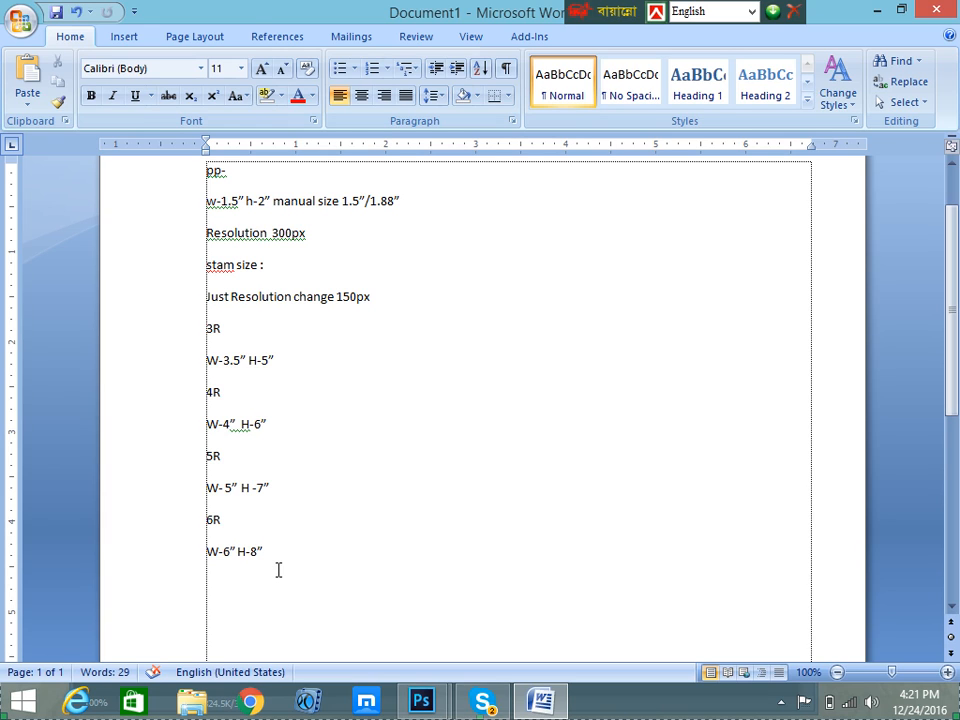
{"action": "scroll", "coordinate": [283, 590], "scroll_direction": "down", "scroll_amount": 1}
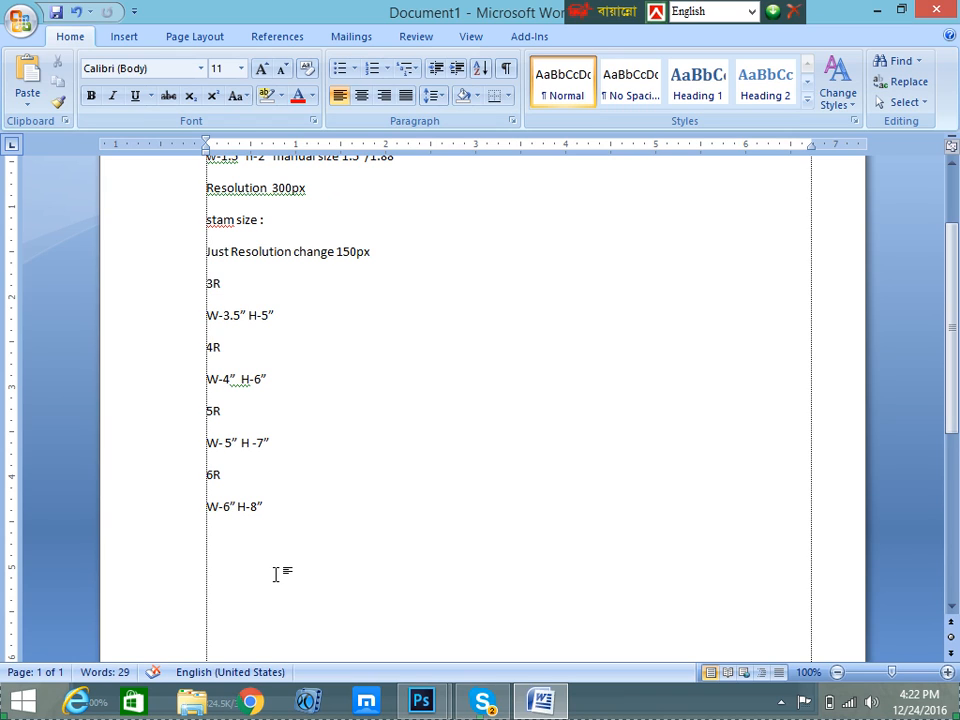
{"action": "left_click_drag", "start_coordinate": [276, 527], "coordinate": [205, 495]}
{"action": "left_click", "coordinate": [300, 508]}
{"action": "left_click_drag", "start_coordinate": [300, 508], "coordinate": [195, 510]}
{"action": "left_click", "coordinate": [298, 393]}
{"action": "scroll", "coordinate": [354, 445], "scroll_direction": "up", "scroll_amount": 2}
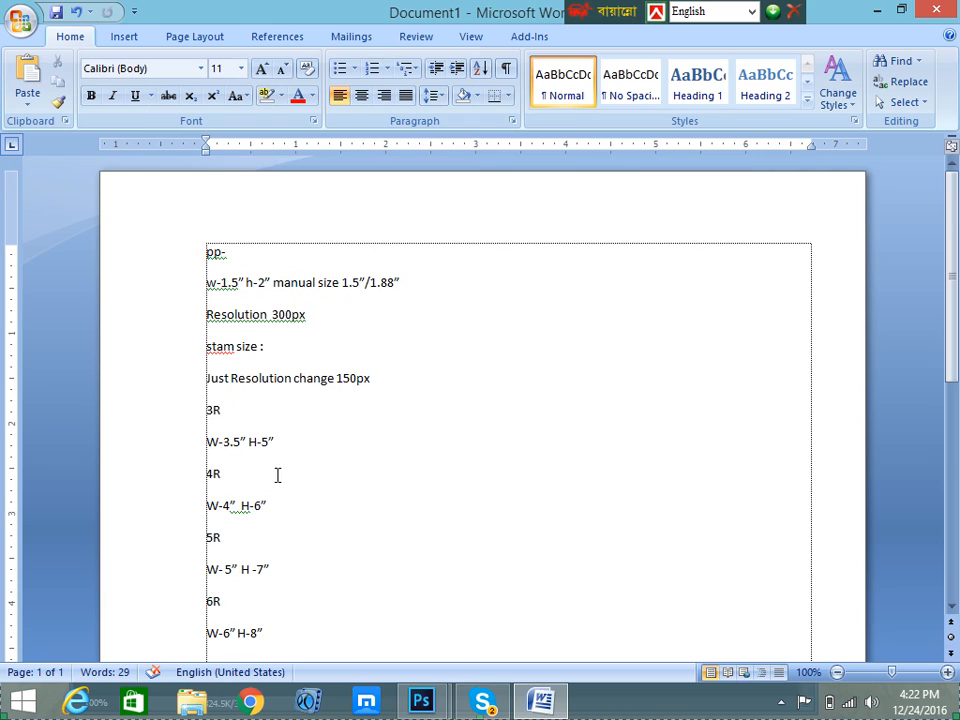
Highlight the 3R and 4R entries one after another to review their widths and heights
{"action": "left_click_drag", "start_coordinate": [285, 444], "coordinate": [180, 445]}
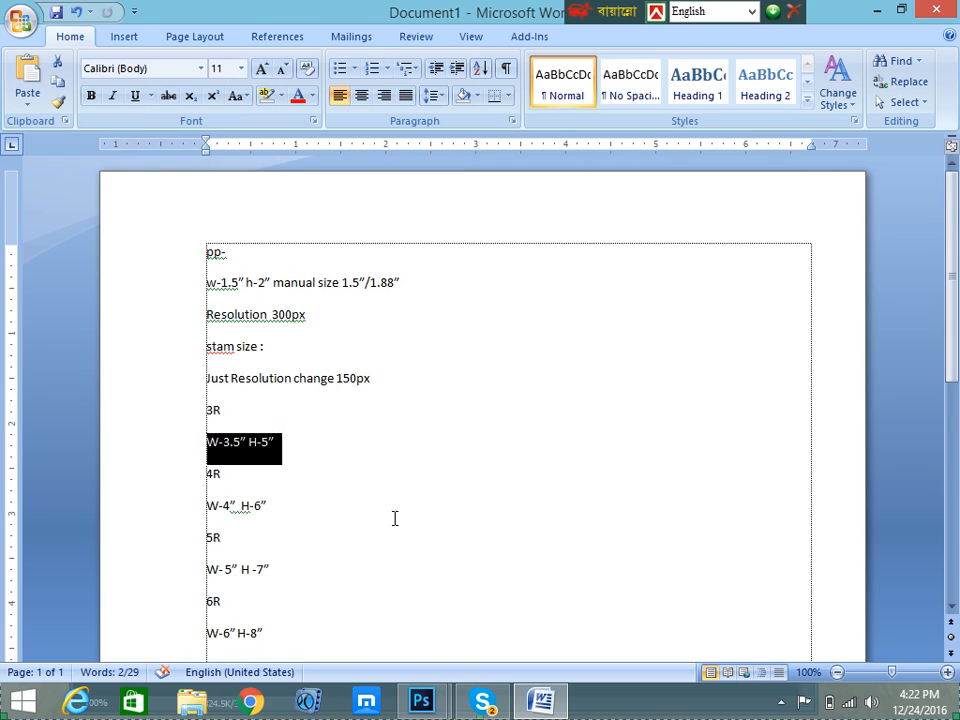
{"action": "scroll", "coordinate": [400, 500], "scroll_direction": "down", "scroll_amount": 1}
{"action": "left_click", "coordinate": [393, 405]}
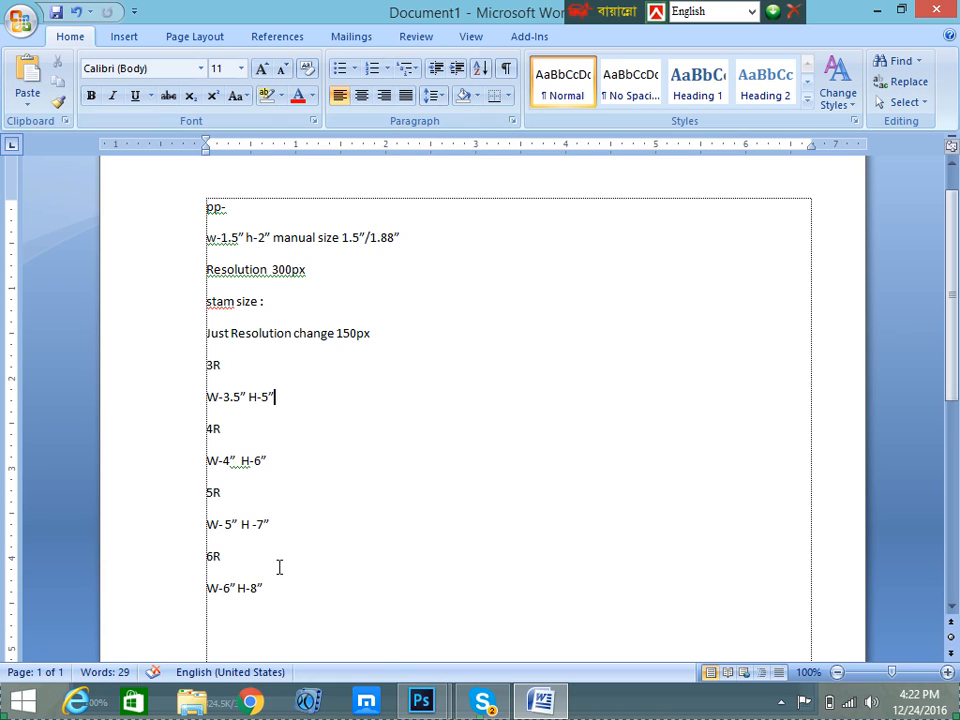
{"action": "double_click", "coordinate": [214, 365]}
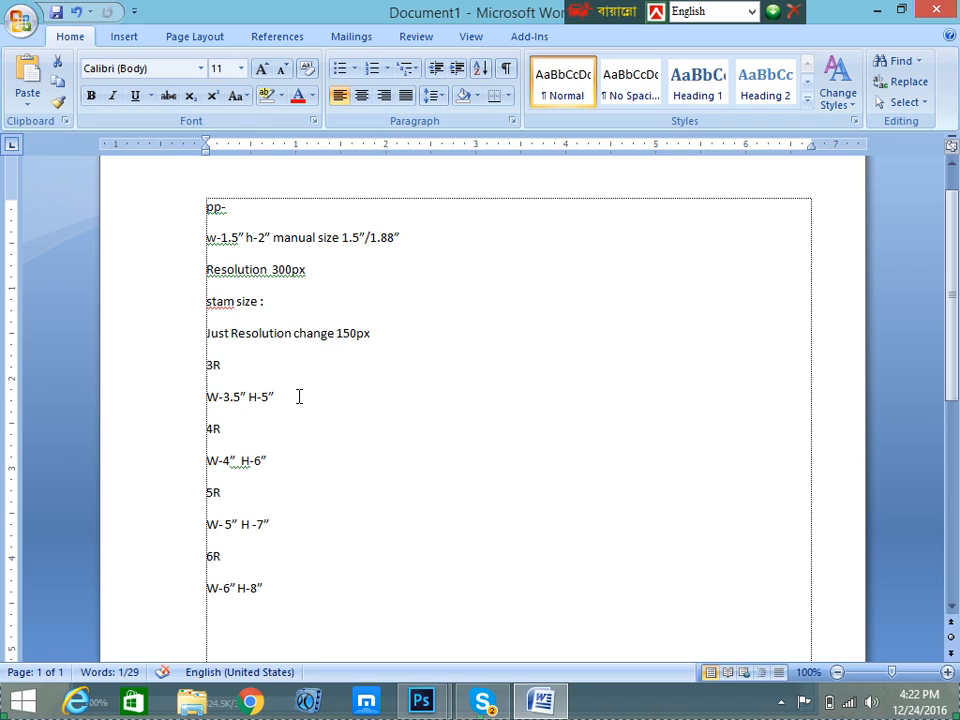
{"action": "left_click_drag", "start_coordinate": [298, 396], "coordinate": [197, 371]}
{"action": "left_click", "coordinate": [315, 454]}
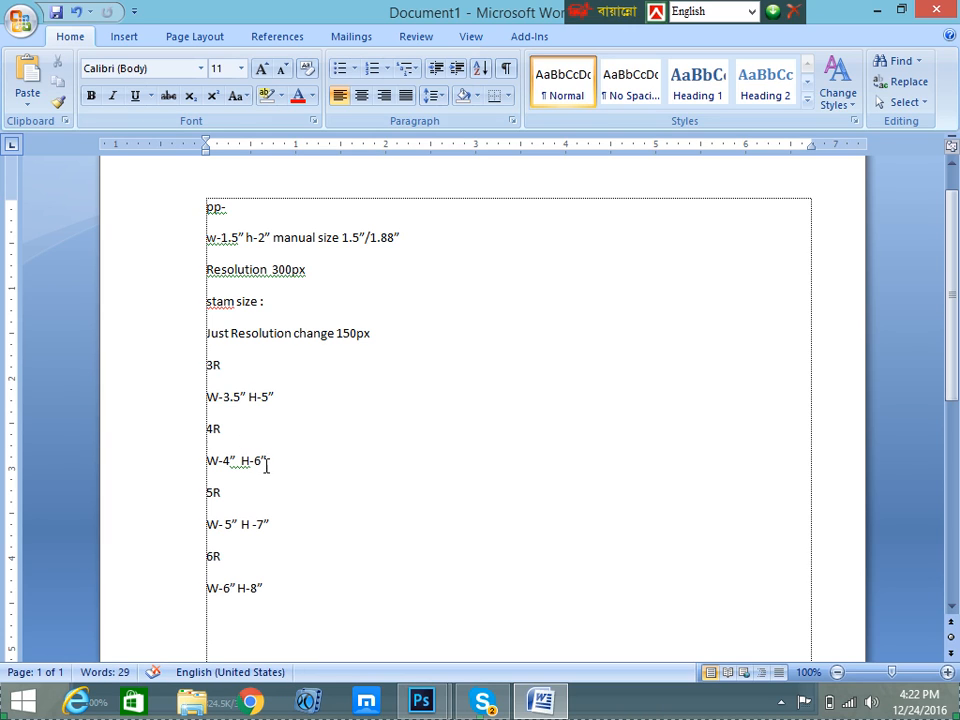
{"action": "left_click_drag", "start_coordinate": [287, 461], "coordinate": [204, 458]}
{"action": "left_click", "coordinate": [390, 491]}
Highlight the 5R and 6R dimension lines to review them, ending on the empty line below the list
{"action": "scroll", "coordinate": [387, 428], "scroll_direction": "down", "scroll_amount": 1}
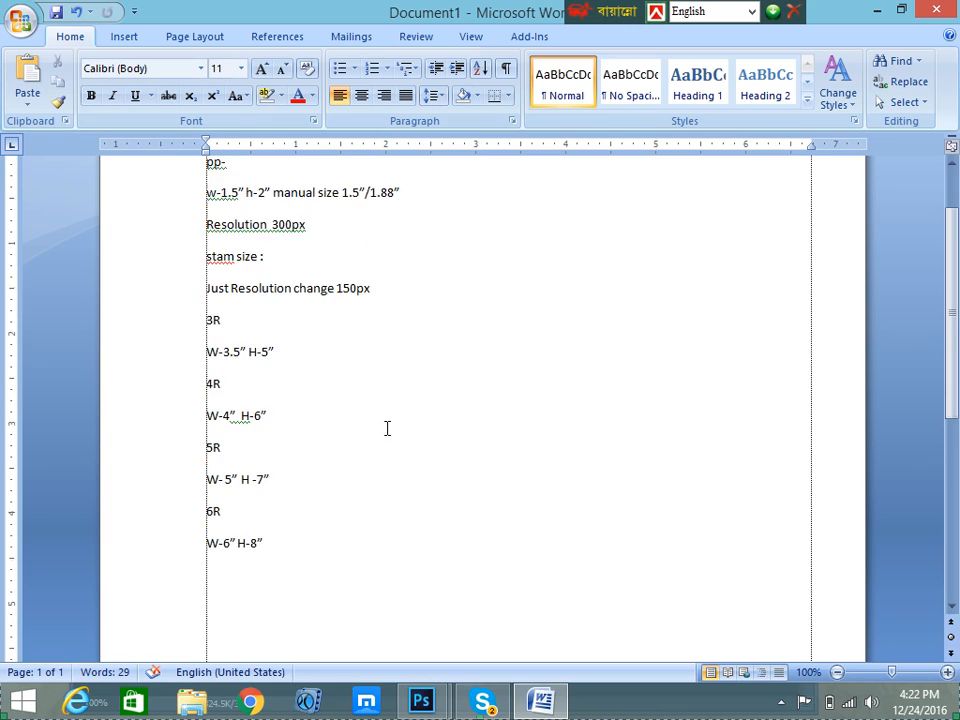
{"action": "scroll", "coordinate": [387, 428], "scroll_direction": "down", "scroll_amount": 1}
{"action": "left_click_drag", "start_coordinate": [281, 434], "coordinate": [203, 436]}
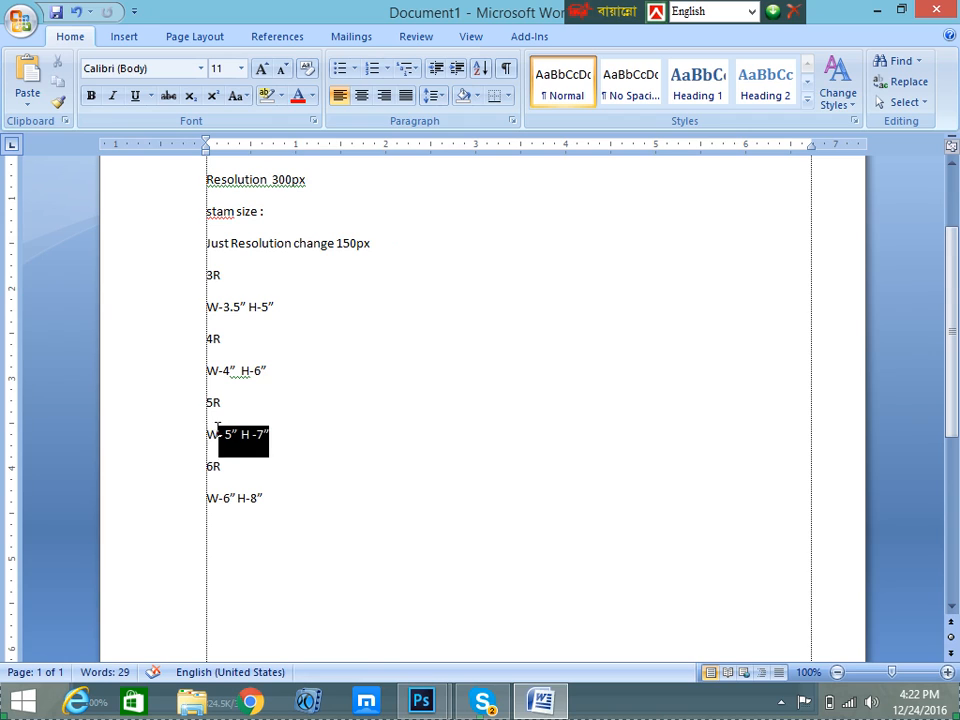
{"action": "left_click", "coordinate": [343, 512]}
{"action": "left_click_drag", "start_coordinate": [343, 512], "coordinate": [204, 499]}
{"action": "left_click", "coordinate": [249, 543]}
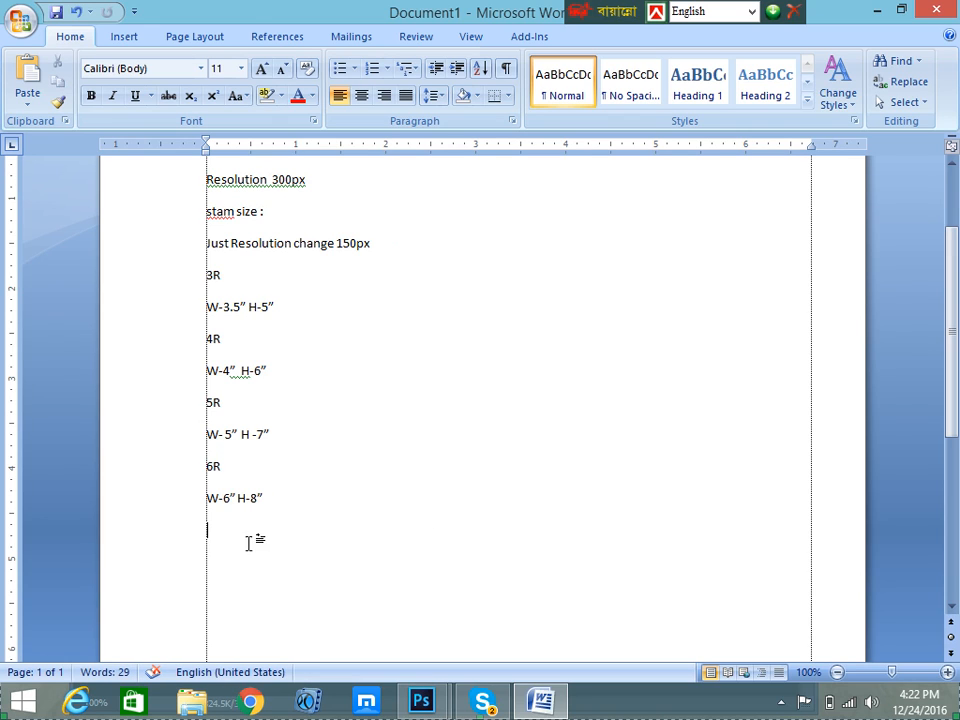
Add a "10R" entry below the 6R size, with "10”/12”" on the line beneath it
{"action": "scroll", "coordinate": [370, 540], "scroll_direction": "down", "scroll_amount": 2}
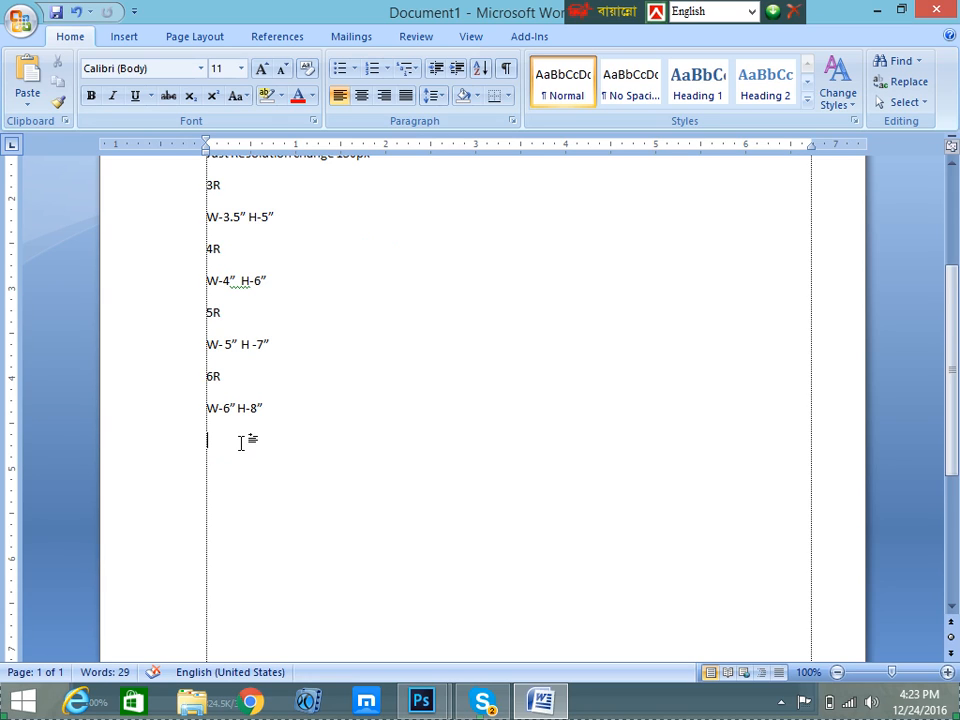
{"action": "type", "text": "10"}
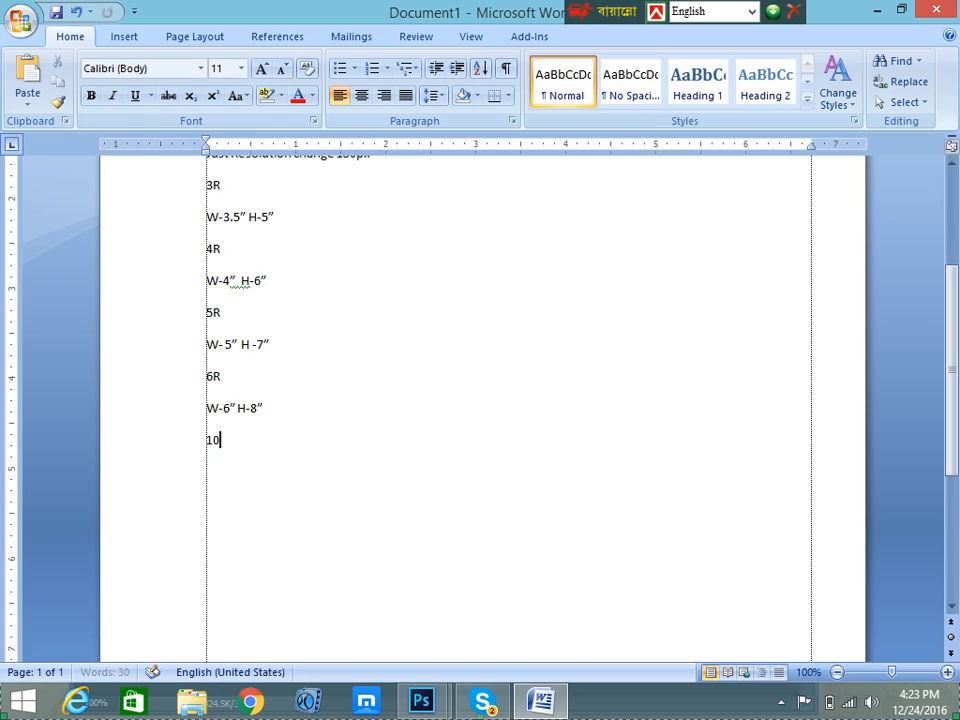
{"action": "type", "text": "R"}
{"action": "key", "text": "Return"}
{"action": "type", "text": "10"}
{"action": "type", "text": "\"/1"}
{"action": "type", "text": "2"}
{"action": "type", "text": "\""}
Label the 10R dimensions with width and height so the line reads "W-10”/ H 12”"
{"action": "key", "text": "Home"}
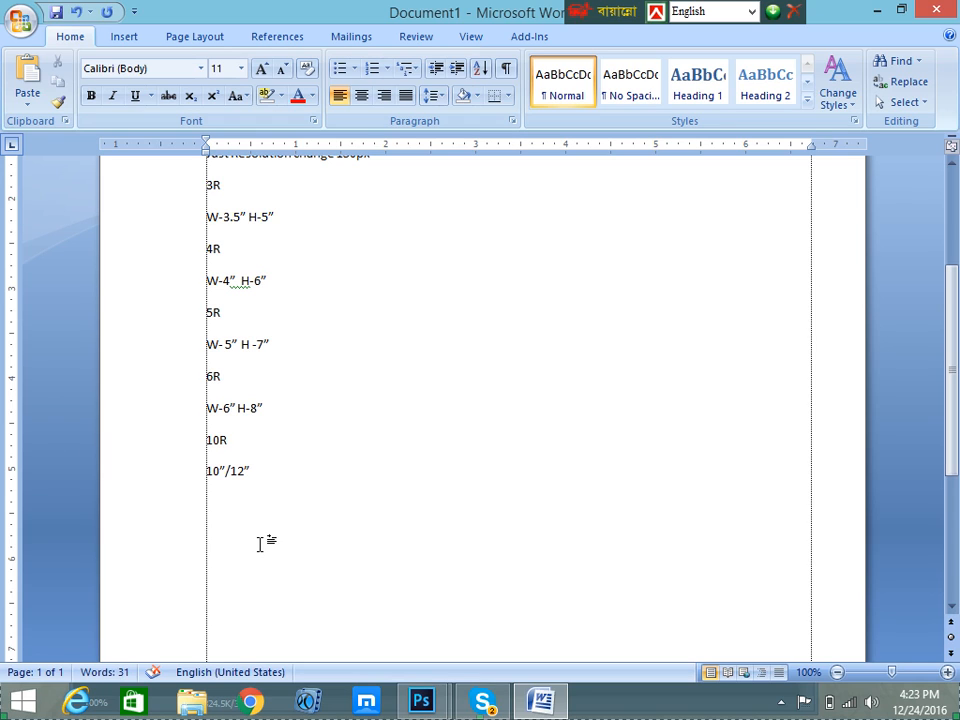
{"action": "type", "text": "W-"}
{"action": "double_click", "coordinate": [246, 476]}
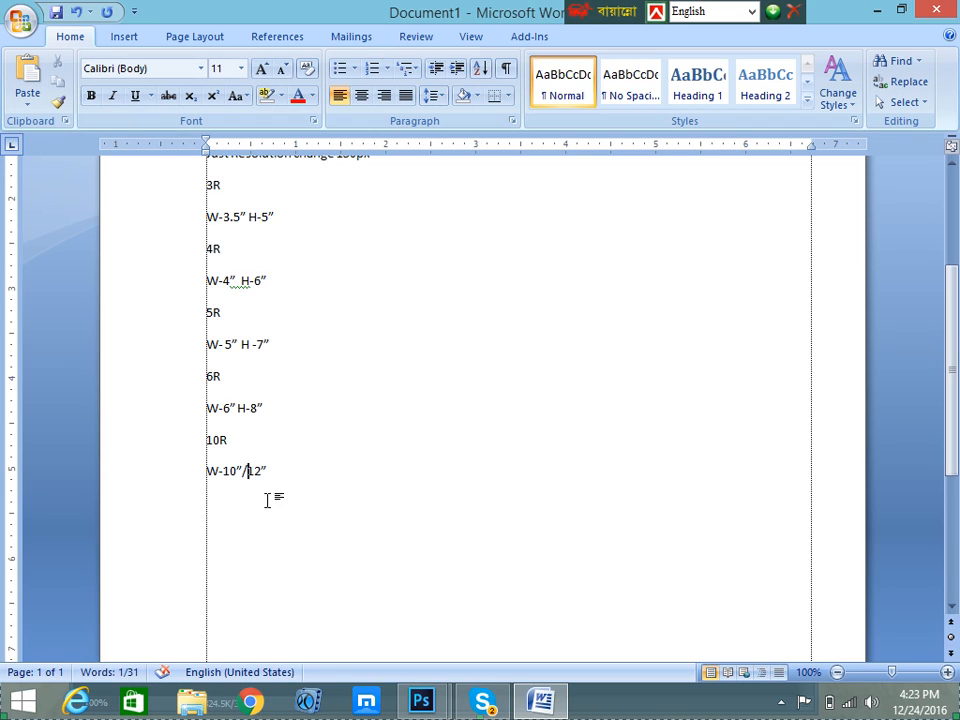
{"action": "type", "text": "/ H"}
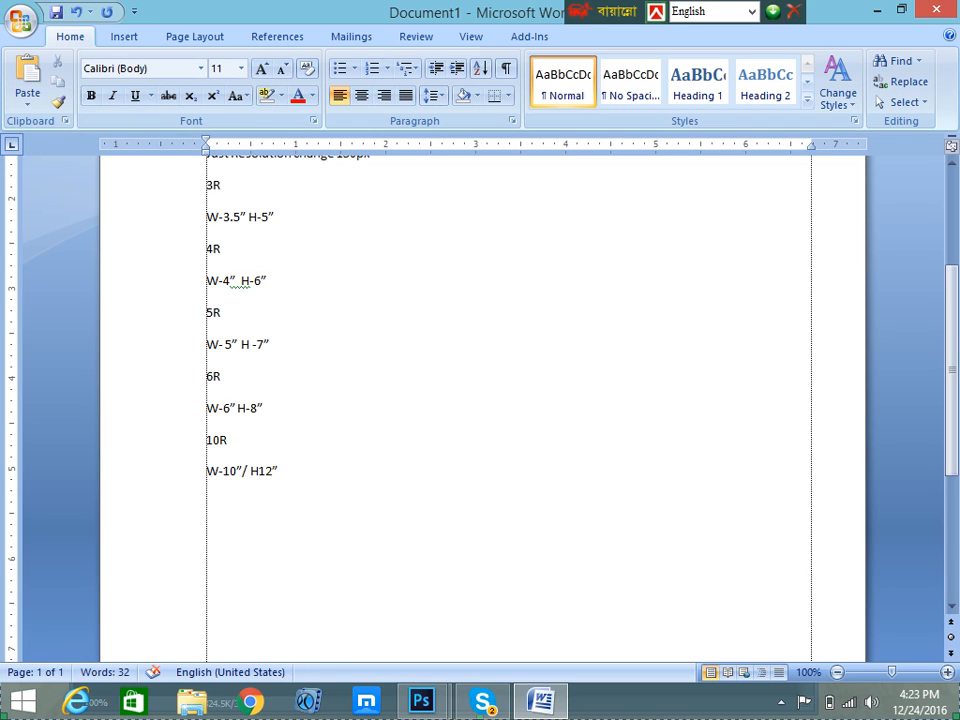
{"action": "type", "text": "H"}
{"action": "key", "text": "BackSpace"}
Review the photo size list from the pp entry down to 10R, and switch back to Photoshop
{"action": "scroll", "coordinate": [340, 495], "scroll_direction": "up", "scroll_amount": 5}
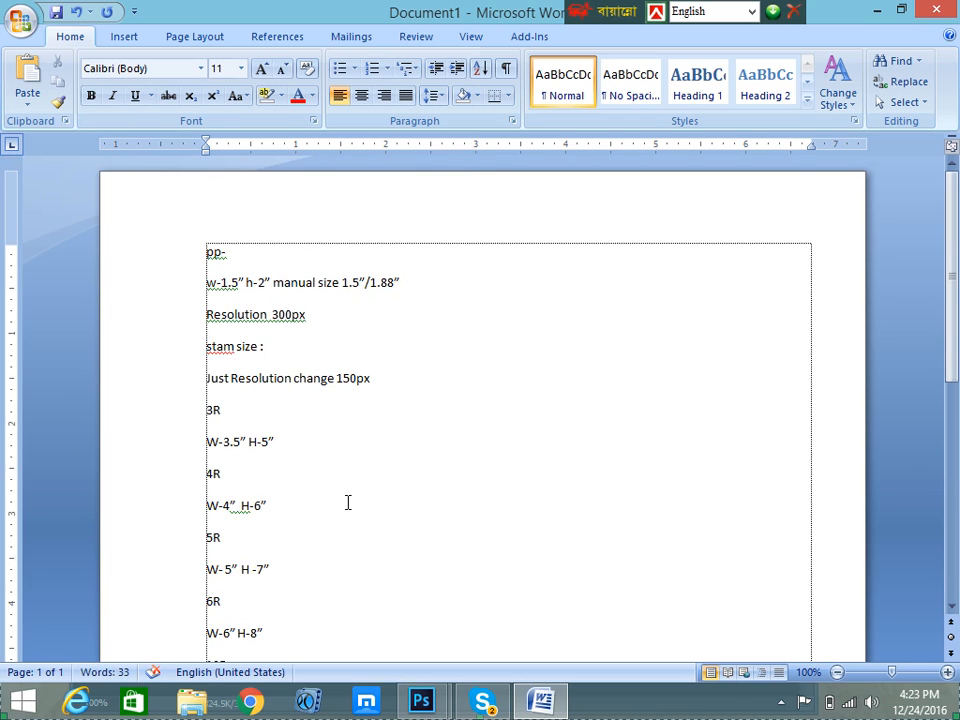
{"action": "scroll", "coordinate": [348, 502], "scroll_direction": "down", "scroll_amount": 3}
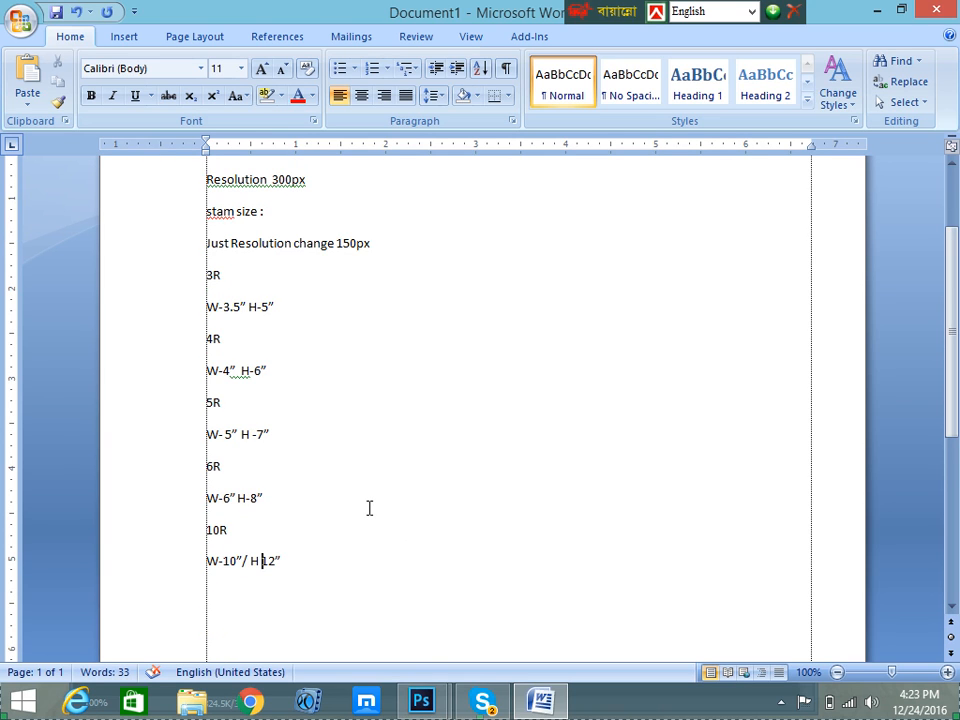
{"action": "scroll", "coordinate": [369, 508], "scroll_direction": "up", "scroll_amount": 2}
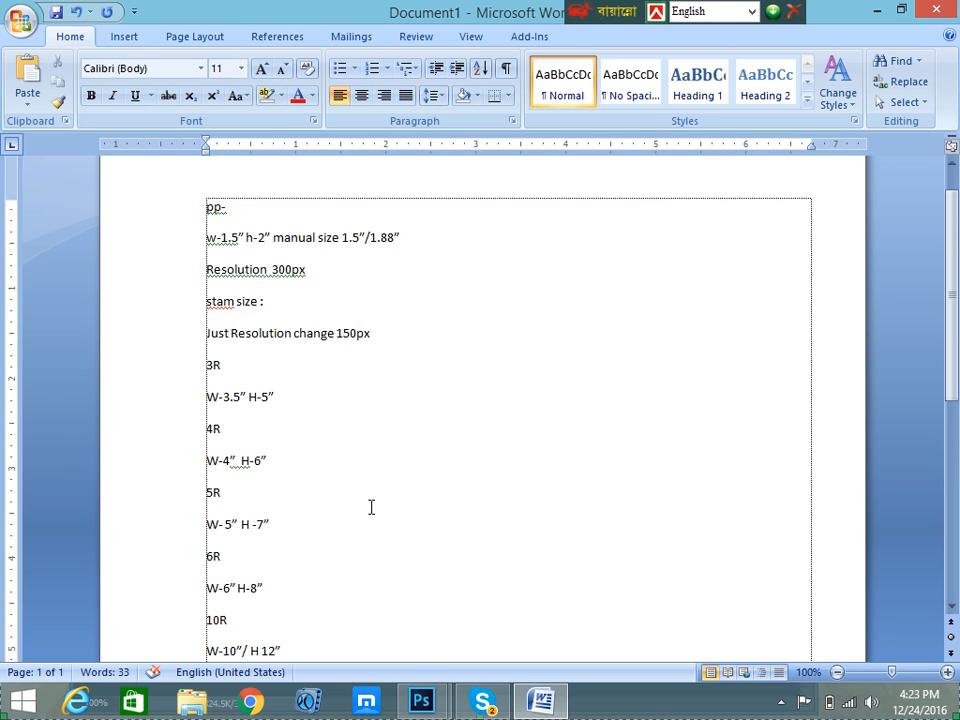
{"action": "left_click", "coordinate": [874, 11]}
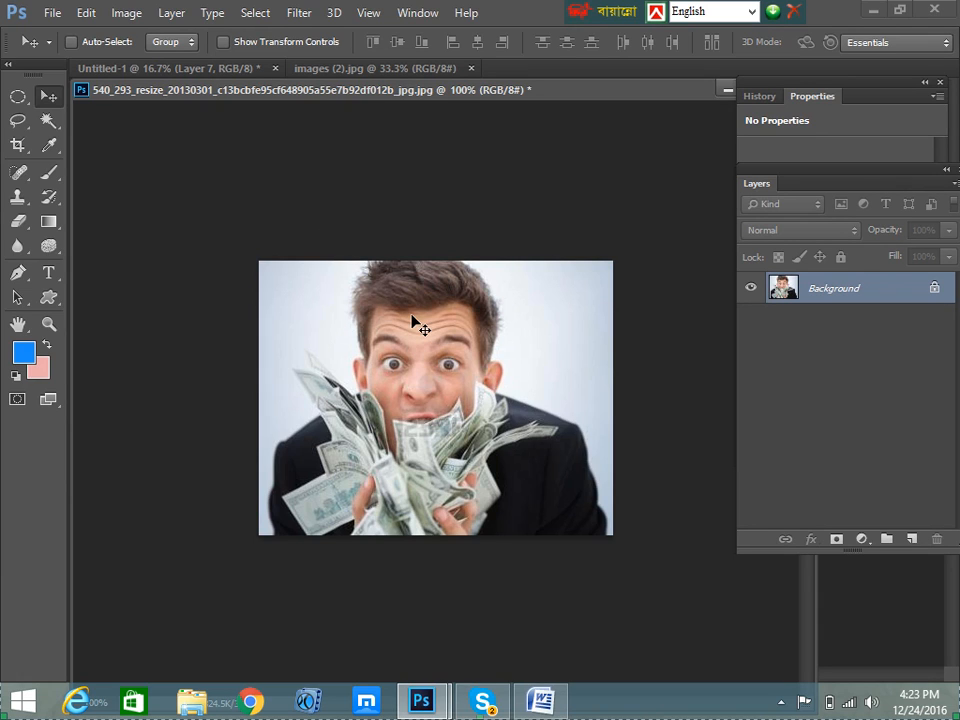
Set the Crop tool's aspect ratio to 1.5 by 2 on the open photo of the man holding money
{"action": "left_click", "coordinate": [17, 145]}
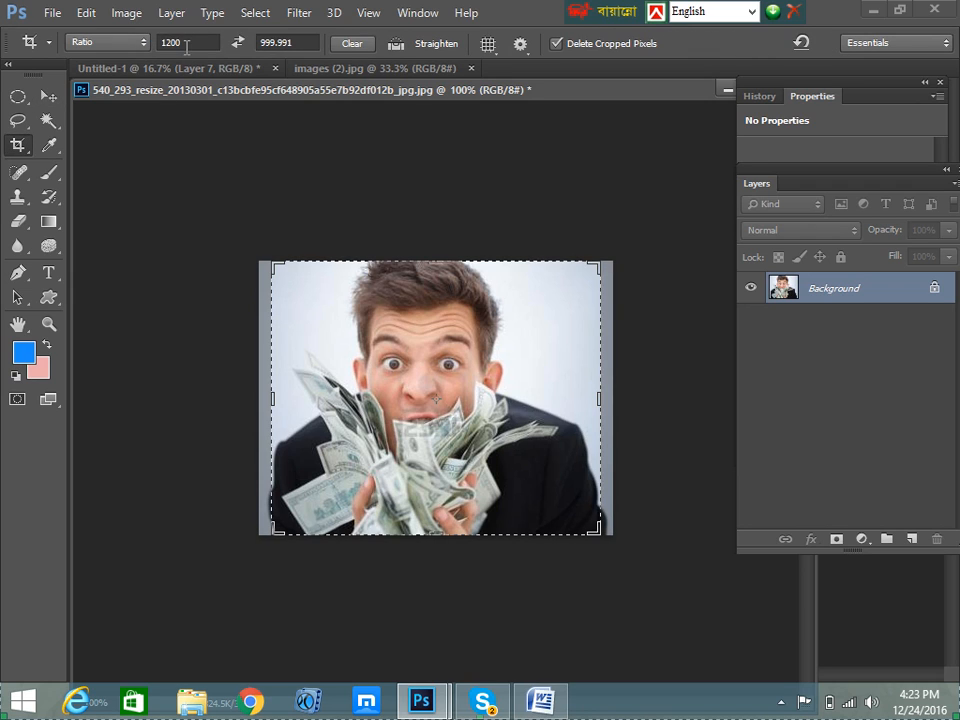
{"action": "double_click", "coordinate": [193, 42]}
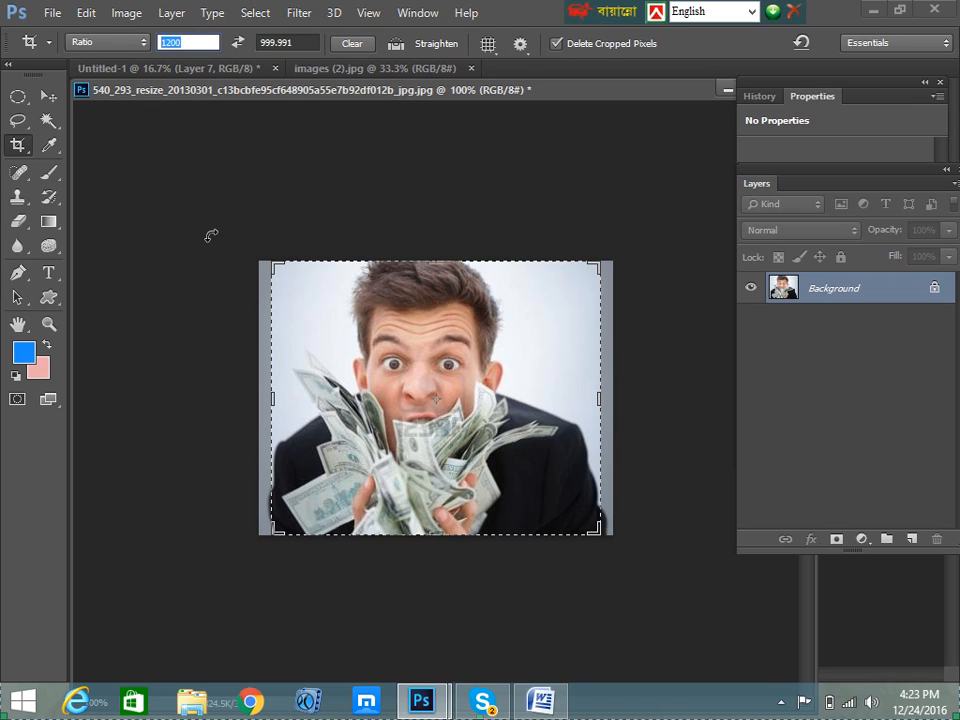
{"action": "double_click", "coordinate": [300, 41]}
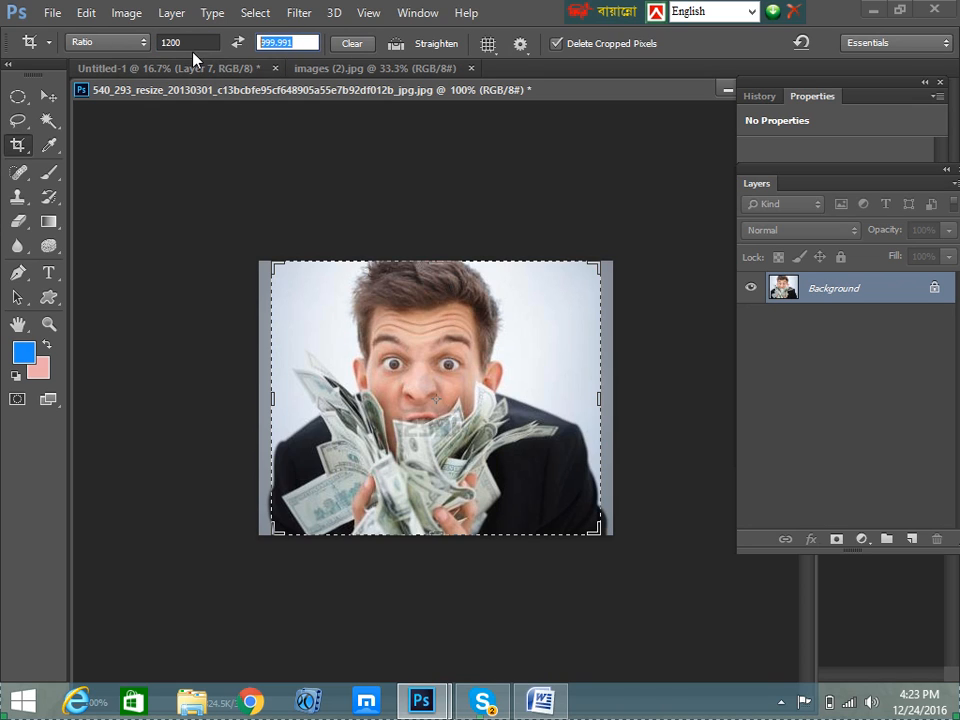
{"action": "double_click", "coordinate": [190, 42]}
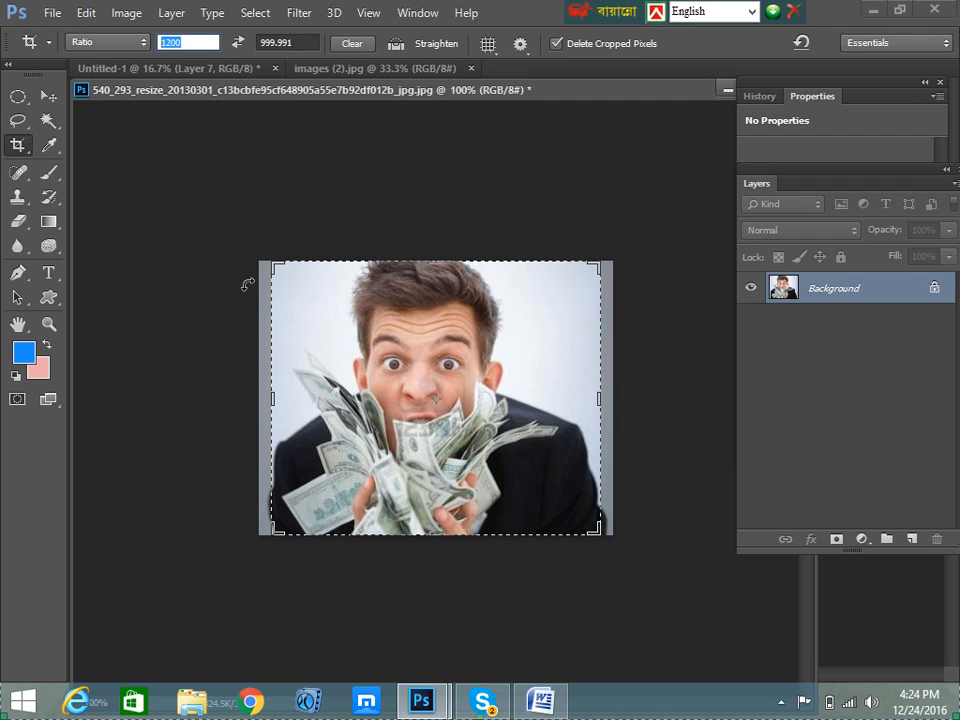
{"action": "type", "text": "1.5in"}
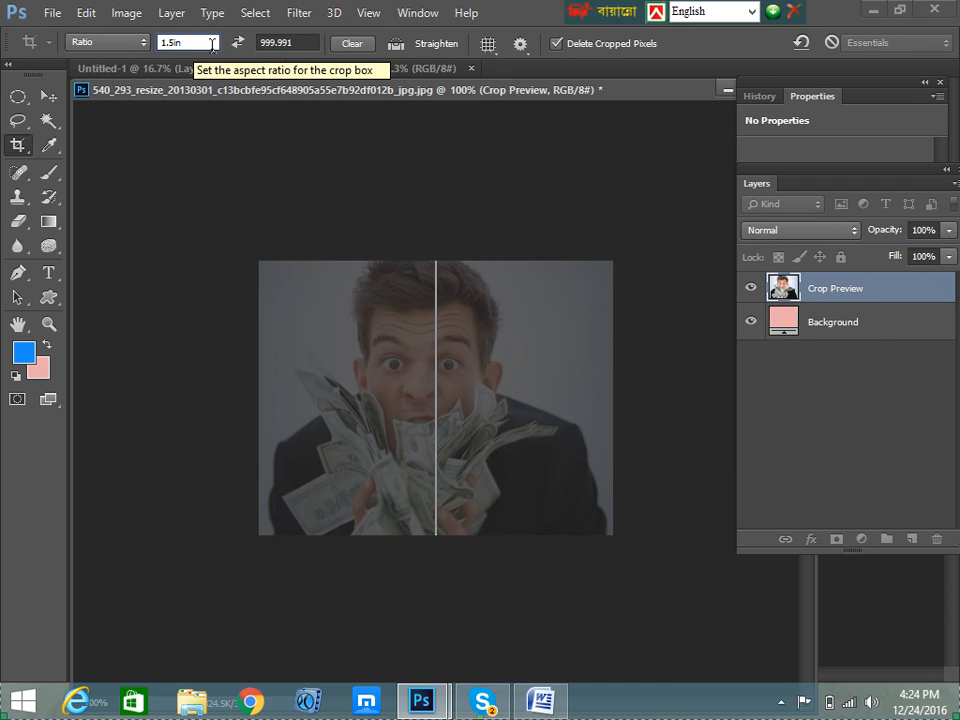
{"action": "left_click", "coordinate": [278, 42]}
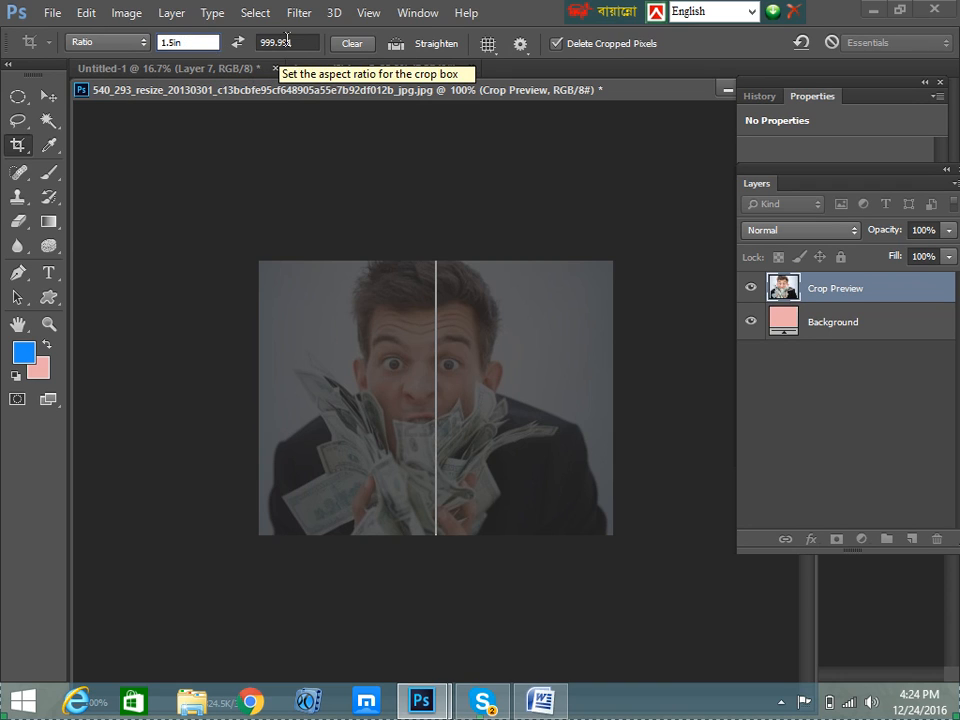
{"action": "key", "text": "ctrl+a"}
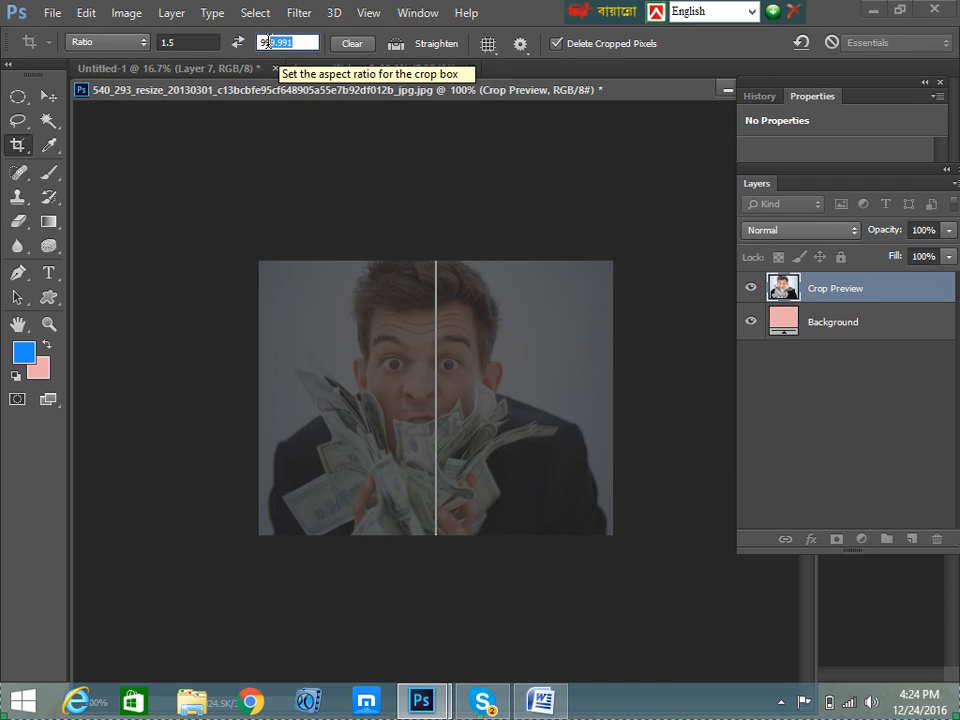
{"action": "type", "text": "2"}
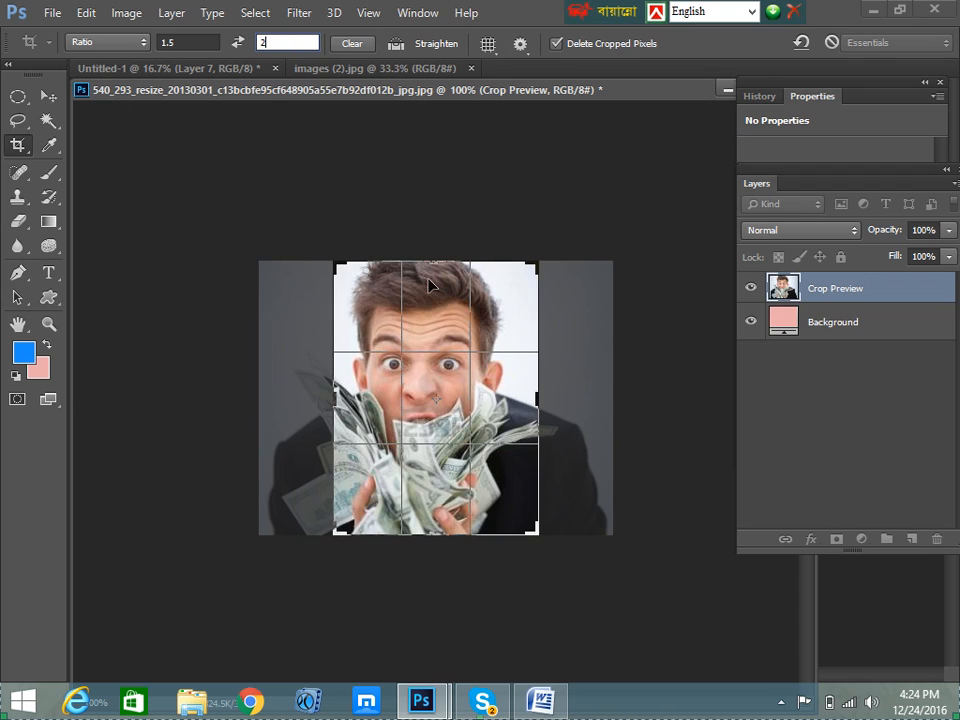
{"action": "left_click", "coordinate": [290, 43]}
{"action": "mouse_move", "coordinate": [334, 398]}
{"action": "left_mouse_down"}
{"action": "mouse_move", "coordinate": [325, 389]}
{"action": "mouse_move", "coordinate": [337, 389]}
{"action": "left_mouse_up"}
{"action": "left_click_drag", "start_coordinate": [533, 537], "coordinate": [530, 523]}
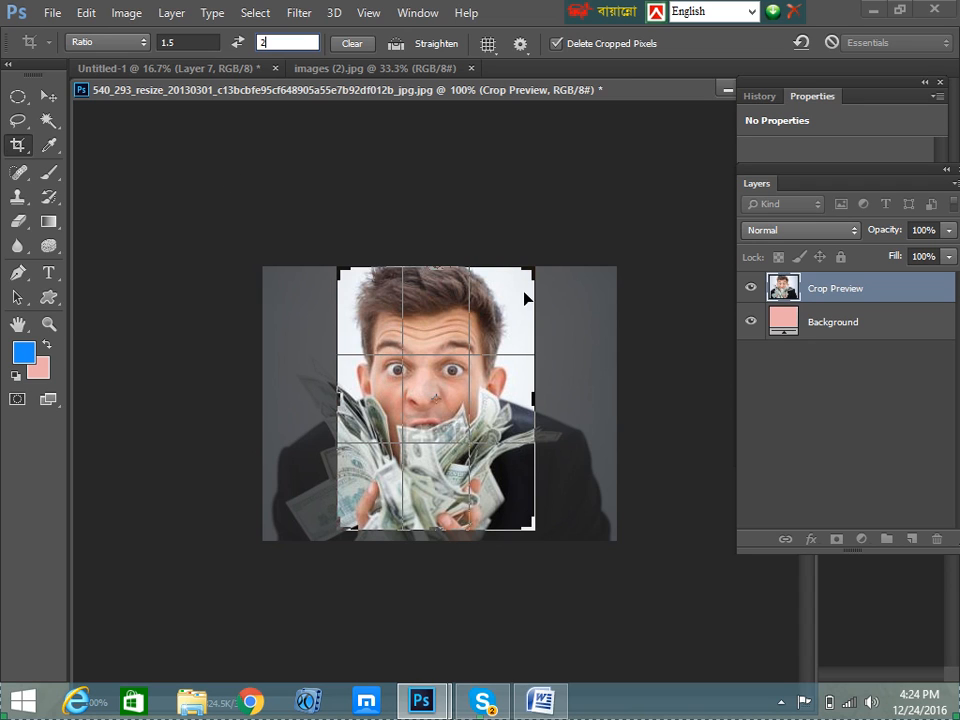
{"action": "right_click", "coordinate": [438, 372]}
{"action": "left_click", "coordinate": [437, 448]}
{"action": "left_click", "coordinate": [17, 145]}
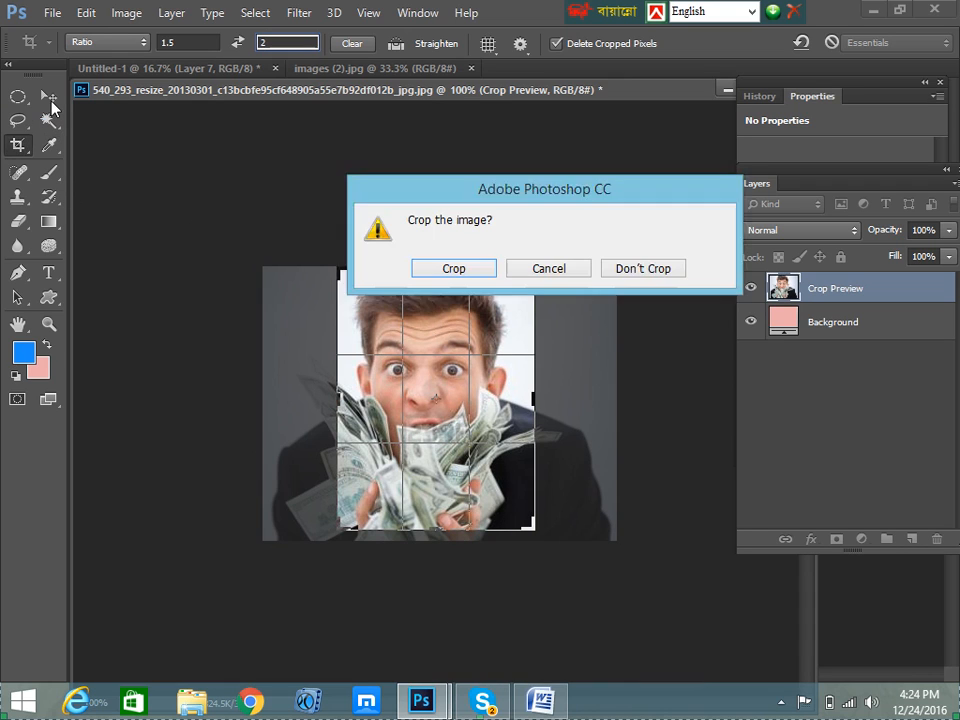
{"action": "left_click", "coordinate": [641, 270]}
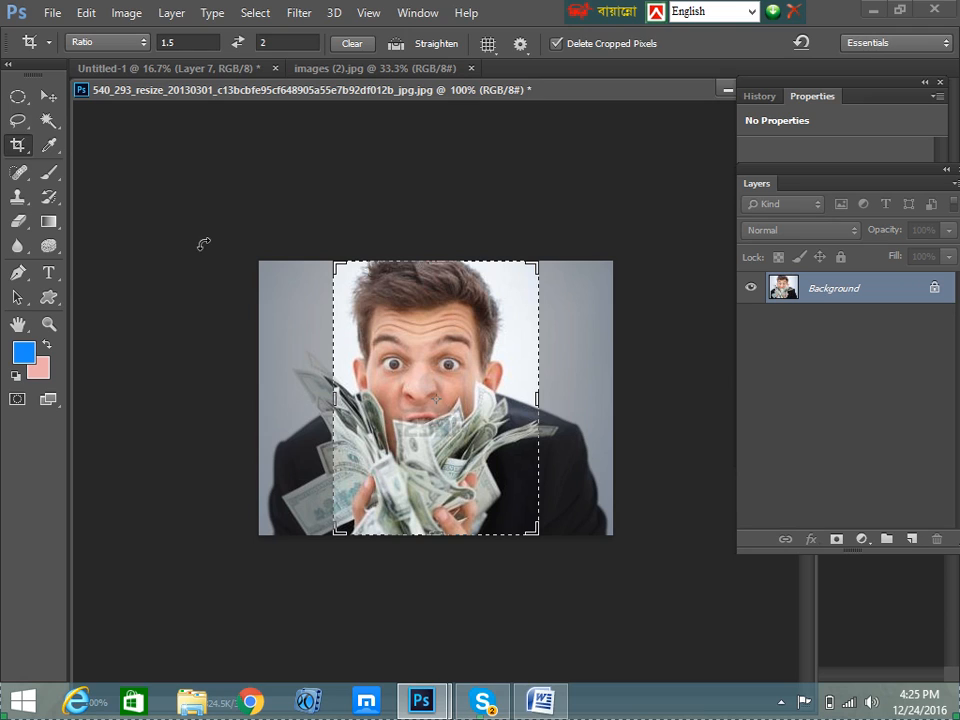
{"action": "left_click", "coordinate": [50, 96]}
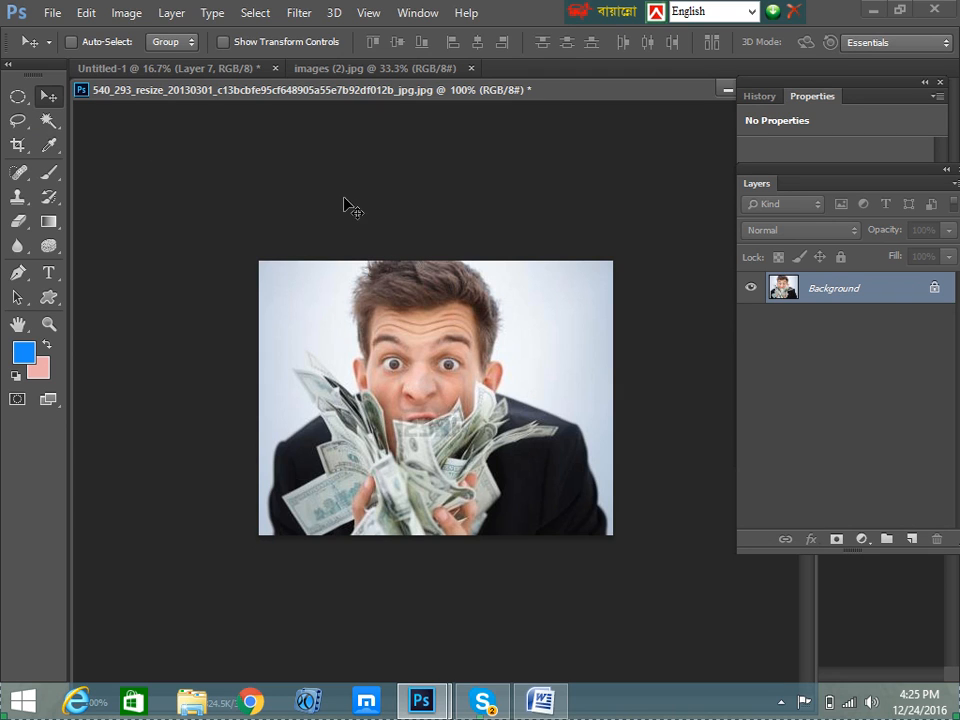
Open the image closeup-young-business-man-holding-money-6802751.jpg from the IT folder
{"action": "left_click", "coordinate": [53, 15]}
{"action": "left_click", "coordinate": [62, 68]}
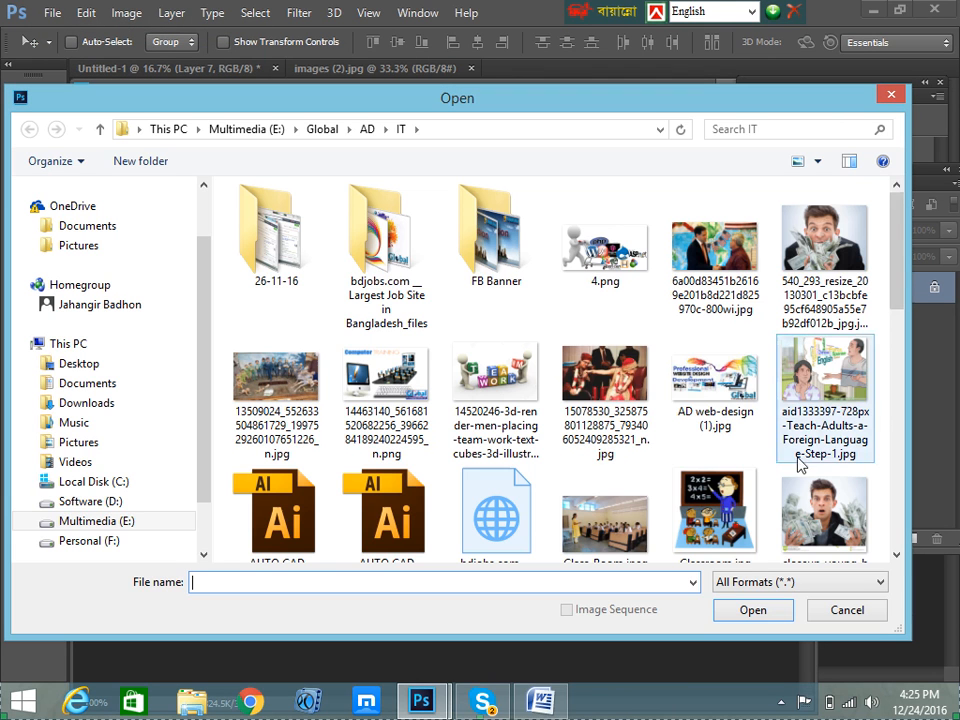
{"action": "left_click", "coordinate": [829, 515]}
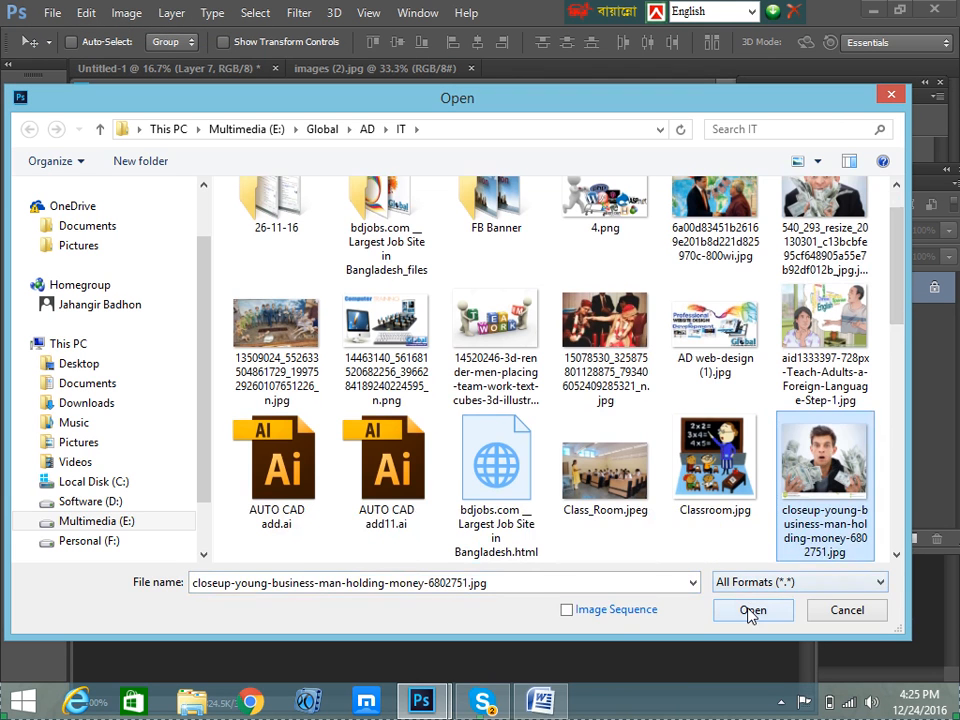
{"action": "left_click", "coordinate": [752, 610]}
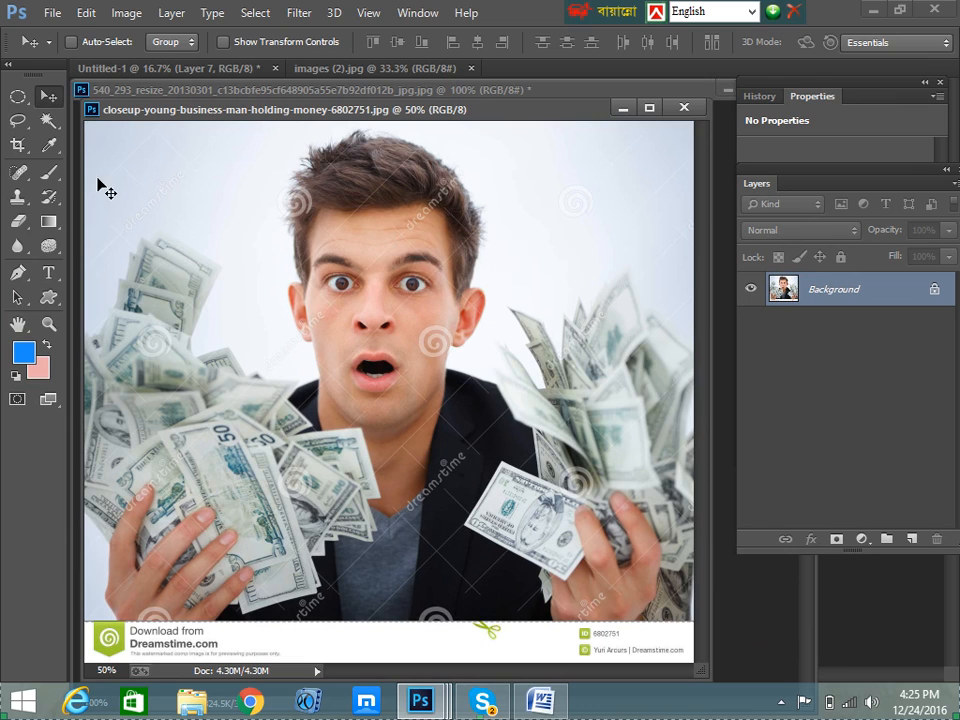
Crop the photo at the 1.5 by 2 ratio around the man's head and chest, excluding the Dreamstime strip, and enlarge its document window
{"action": "left_click", "coordinate": [18, 145]}
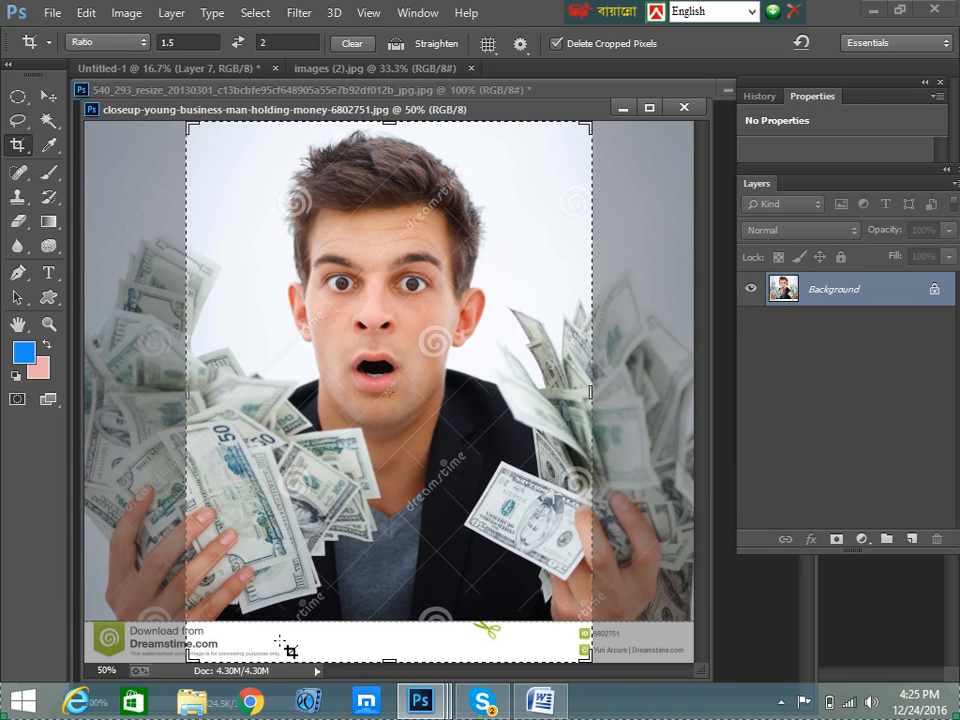
{"action": "left_click_drag", "start_coordinate": [391, 657], "coordinate": [393, 628]}
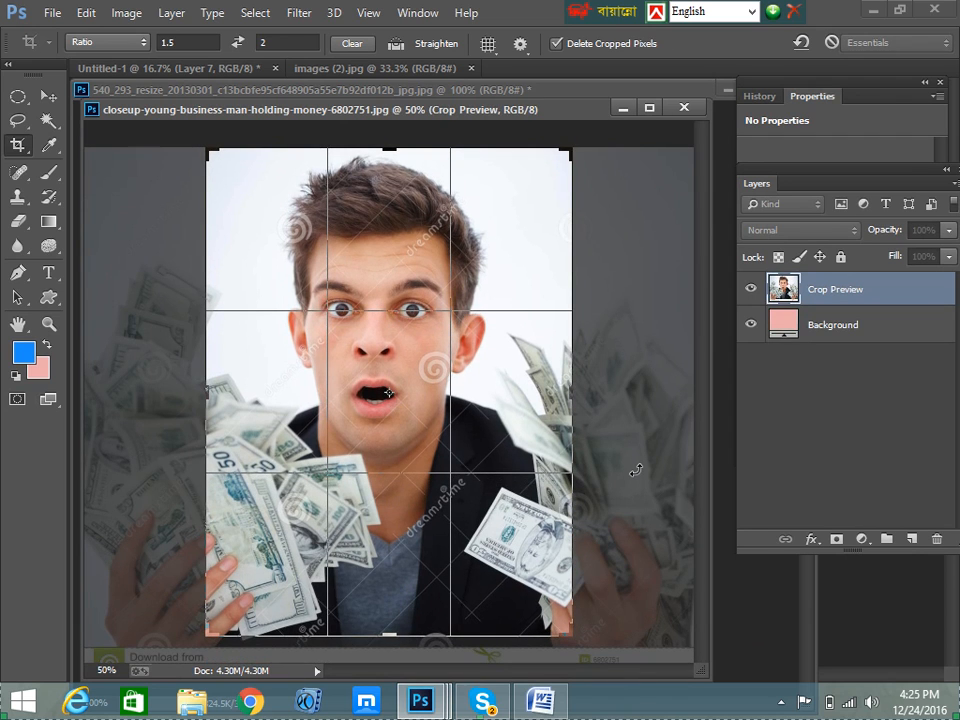
{"action": "mouse_move", "coordinate": [398, 424]}
{"action": "left_mouse_down"}
{"action": "mouse_move", "coordinate": [420, 422]}
{"action": "mouse_move", "coordinate": [401, 423]}
{"action": "left_mouse_up"}
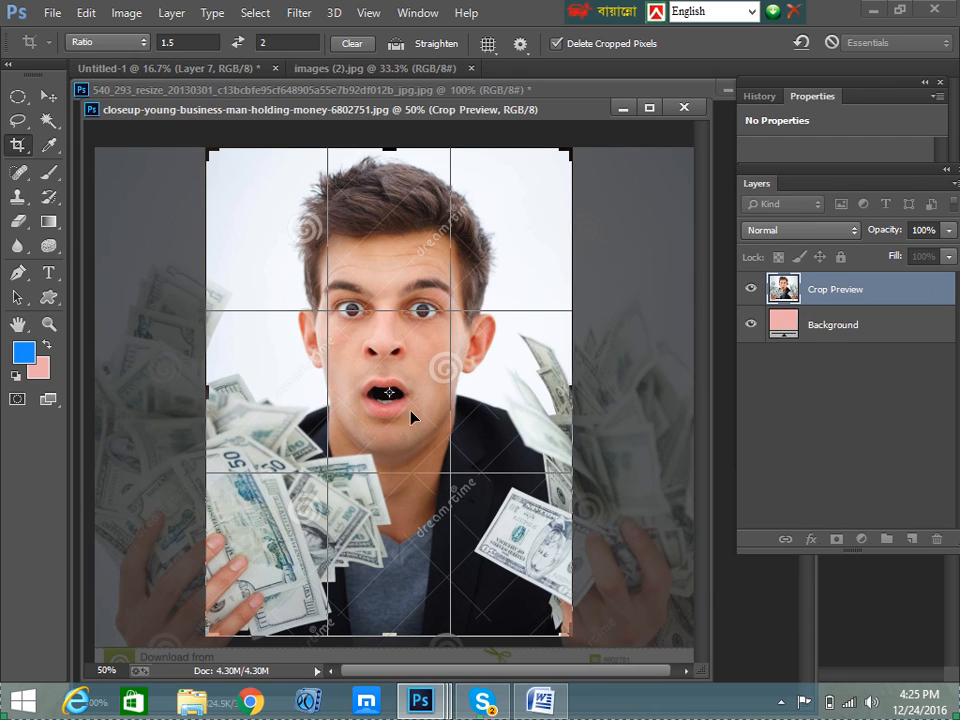
{"action": "mouse_move", "coordinate": [424, 408]}
{"action": "left_mouse_down"}
{"action": "mouse_move", "coordinate": [437, 408]}
{"action": "mouse_move", "coordinate": [369, 411]}
{"action": "mouse_move", "coordinate": [431, 408]}
{"action": "mouse_move", "coordinate": [420, 399]}
{"action": "mouse_move", "coordinate": [432, 418]}
{"action": "left_mouse_up"}
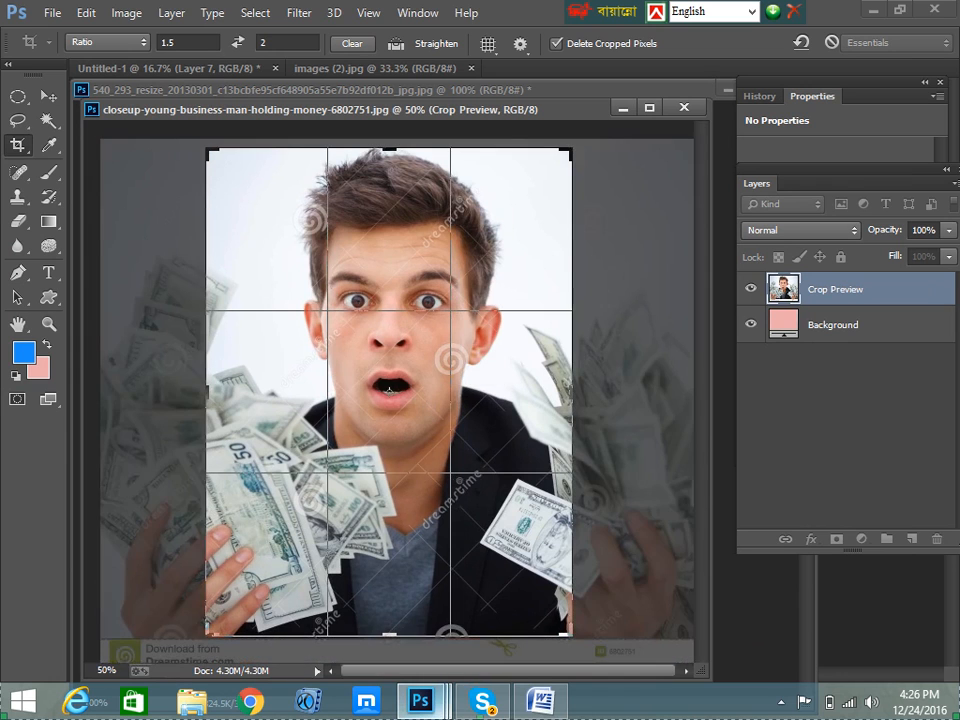
{"action": "mouse_move", "coordinate": [420, 700]}
{"action": "mouse_move", "coordinate": [432, 650]}
{"action": "key", "text": "Return"}
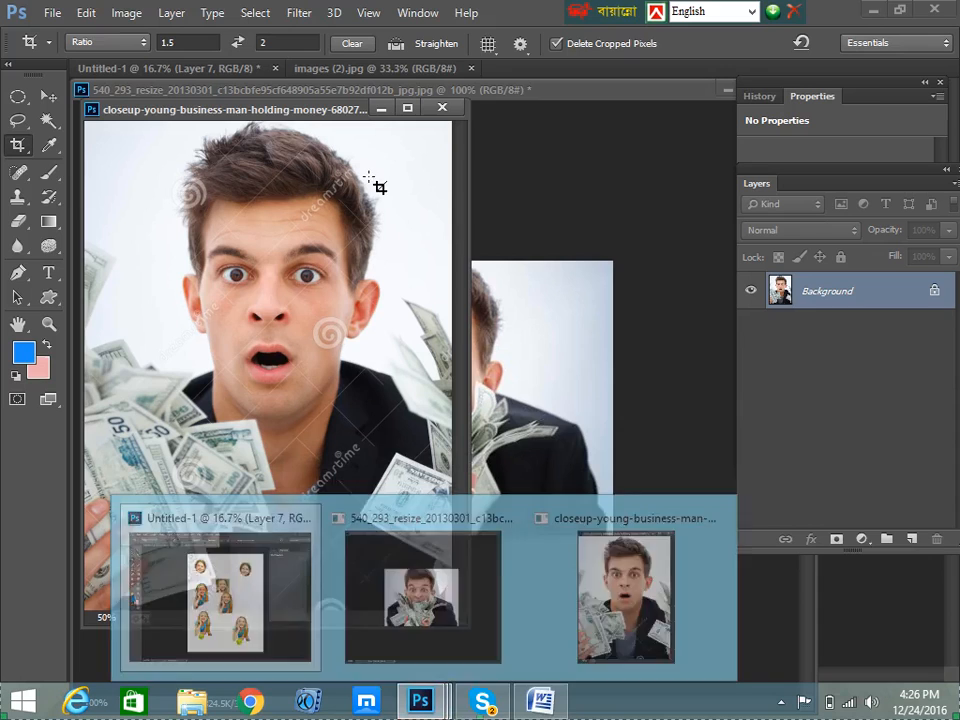
{"action": "left_click_drag", "start_coordinate": [467, 628], "coordinate": [819, 717]}
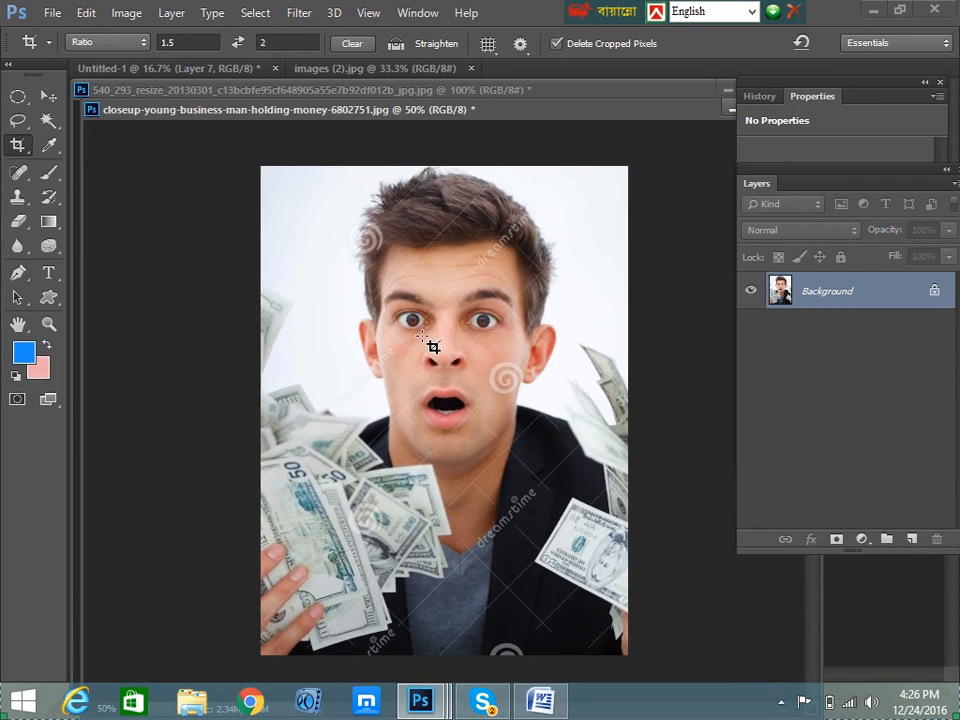
Set the cropped photo's image width to 1.5 inches with proportions linked
{"action": "left_click", "coordinate": [172, 42]}
{"action": "left_click", "coordinate": [266, 42]}
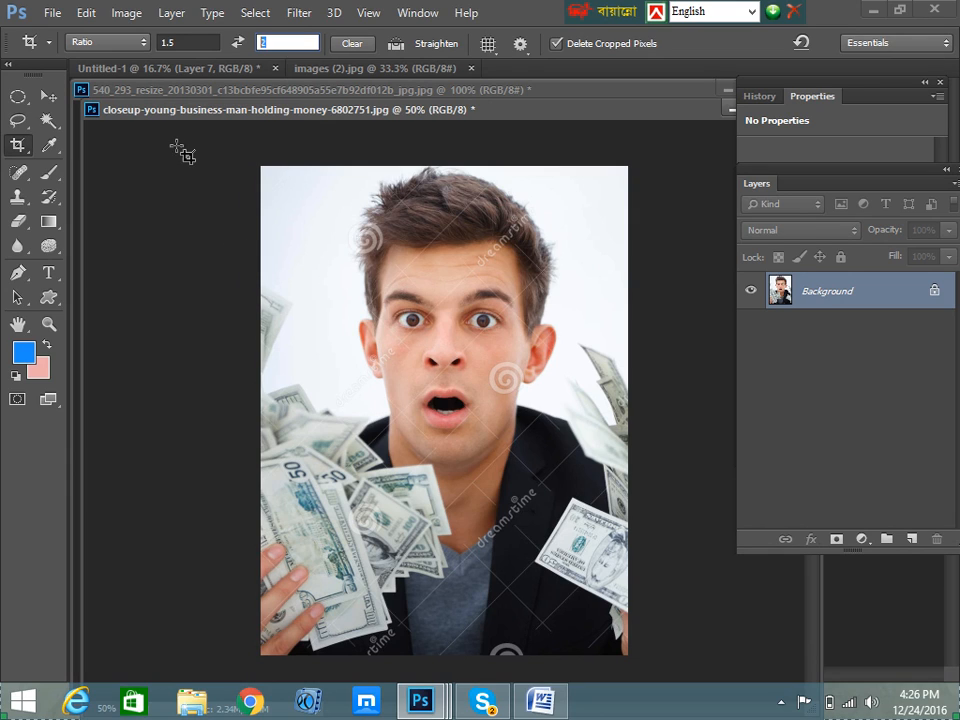
{"action": "left_click", "coordinate": [122, 14]}
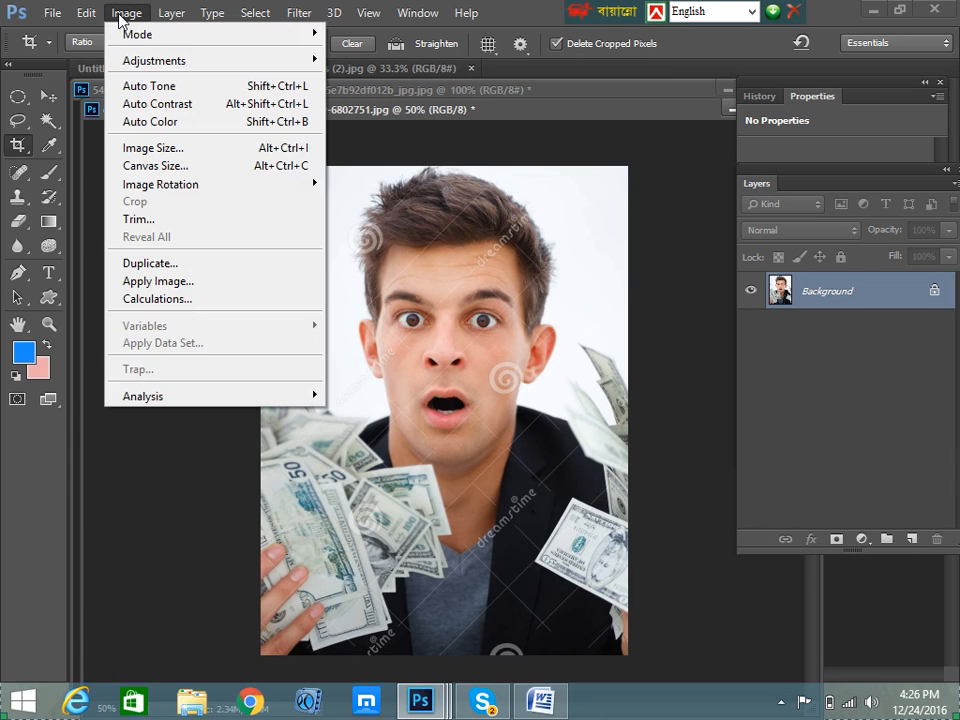
{"action": "left_click", "coordinate": [190, 150]}
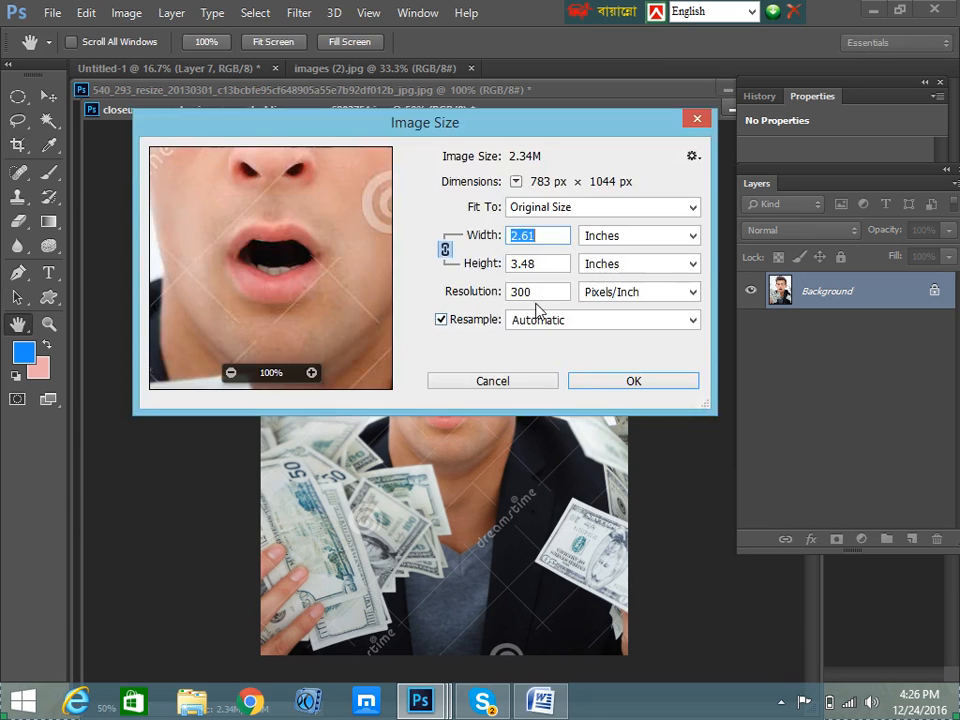
{"action": "double_click", "coordinate": [548, 263]}
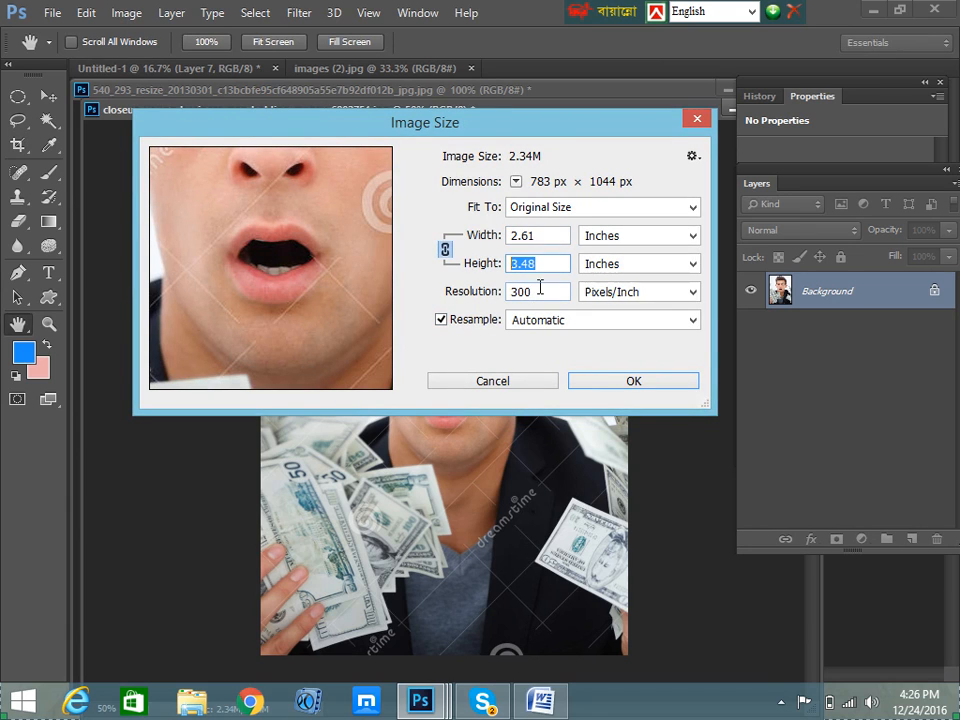
{"action": "left_click_drag", "start_coordinate": [549, 240], "coordinate": [510, 235]}
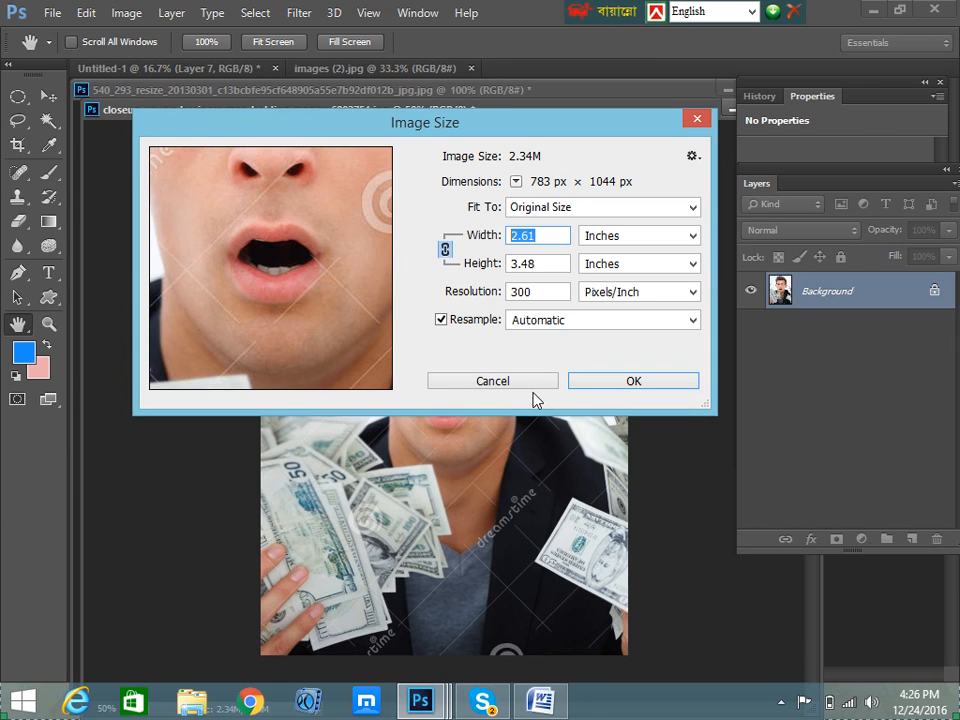
{"action": "type", "text": "1.5"}
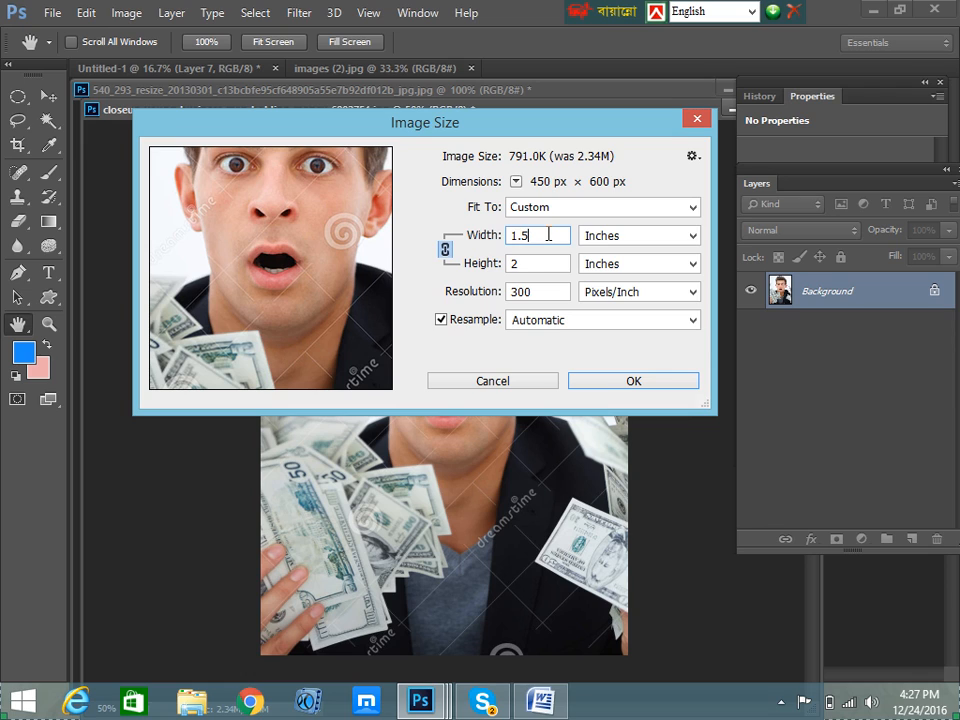
Enter an image height of 2 inches, apply the new image size, and return to the Crop tool
{"action": "left_click_drag", "start_coordinate": [549, 233], "coordinate": [514, 235]}
{"action": "double_click", "coordinate": [530, 265]}
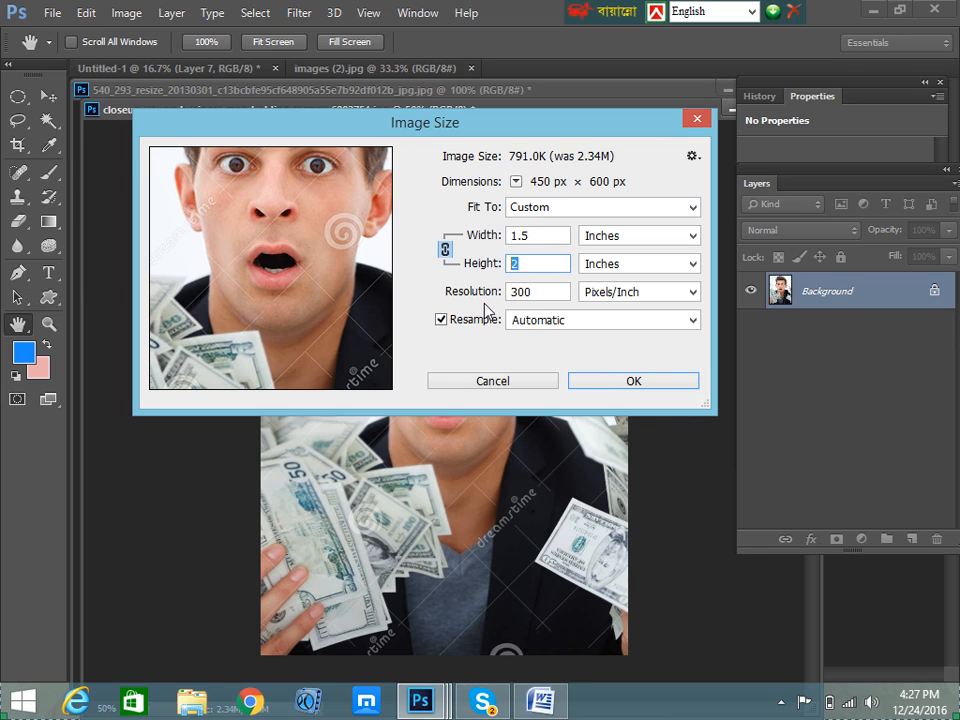
{"action": "left_click", "coordinate": [538, 237]}
{"action": "double_click", "coordinate": [521, 262]}
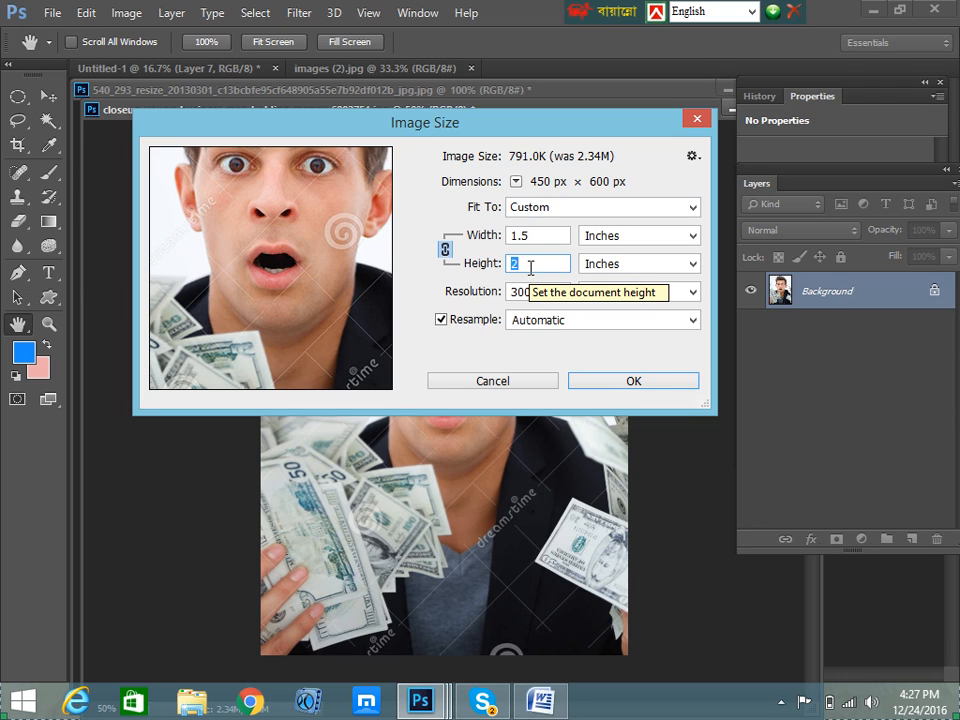
{"action": "type", "text": "2"}
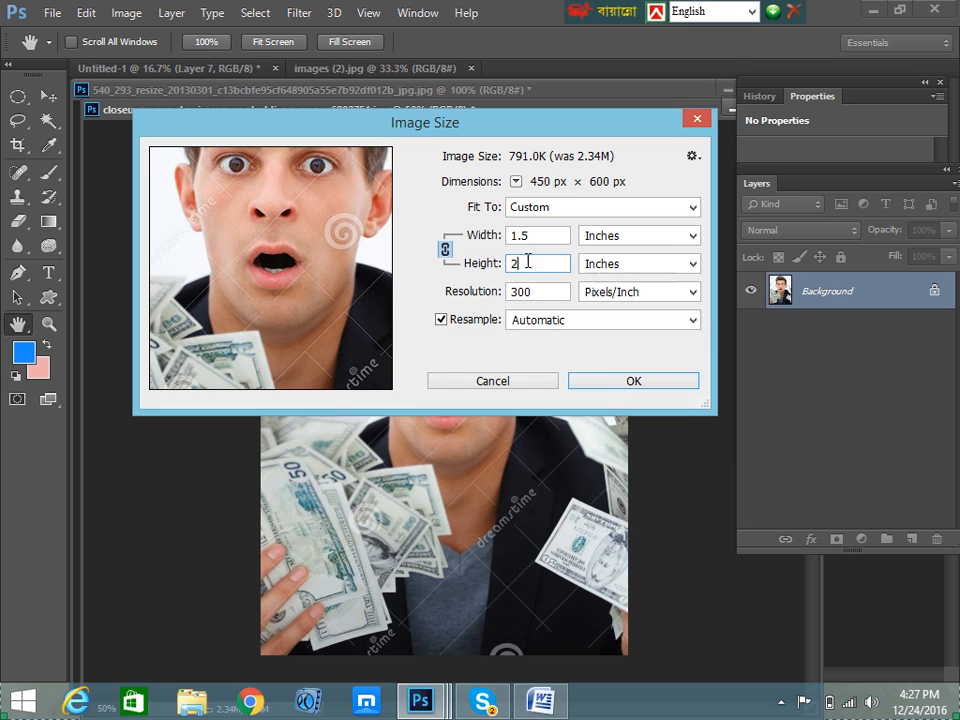
{"action": "left_click", "coordinate": [634, 381]}
{"action": "key", "text": "c"}
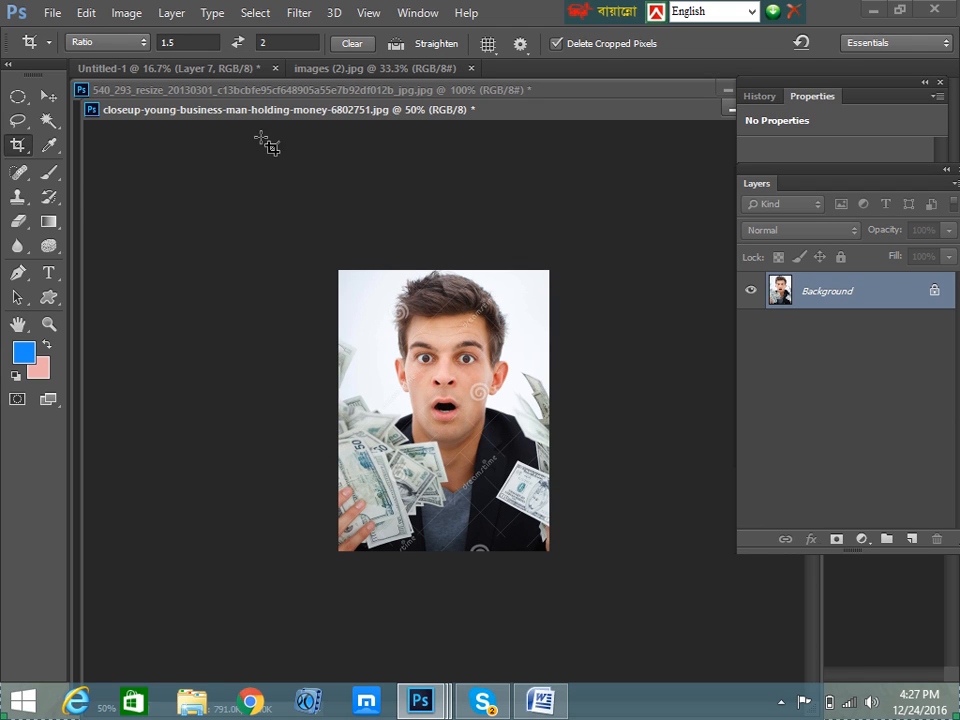
Review the cropped photo's width, height and resolution in Image Size, accept the settings and return to the Crop tool
{"action": "left_click", "coordinate": [124, 13]}
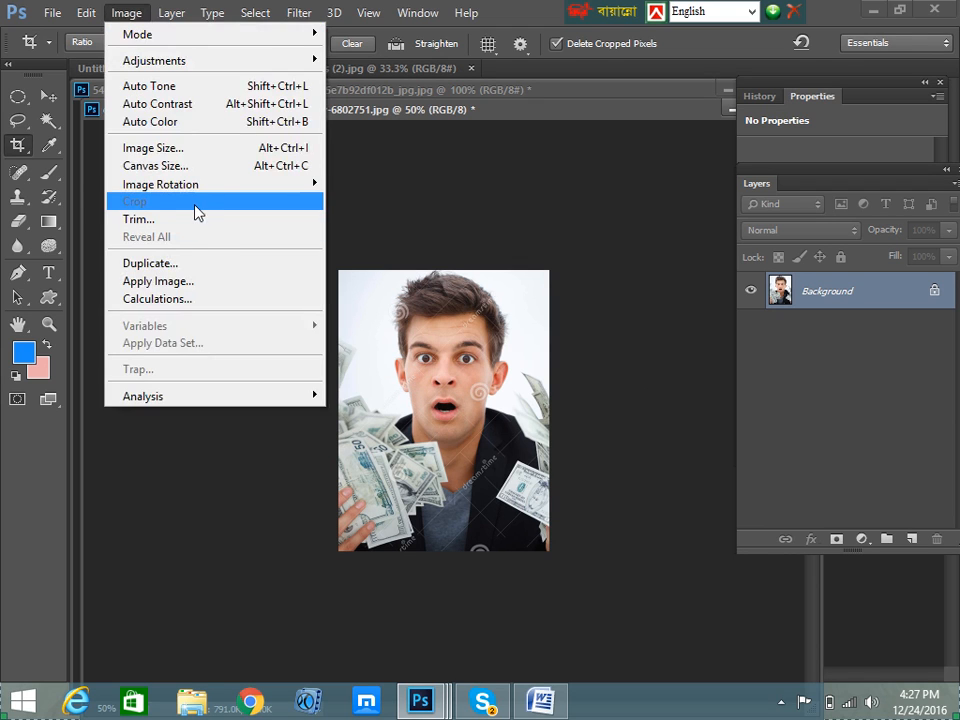
{"action": "left_click", "coordinate": [176, 148]}
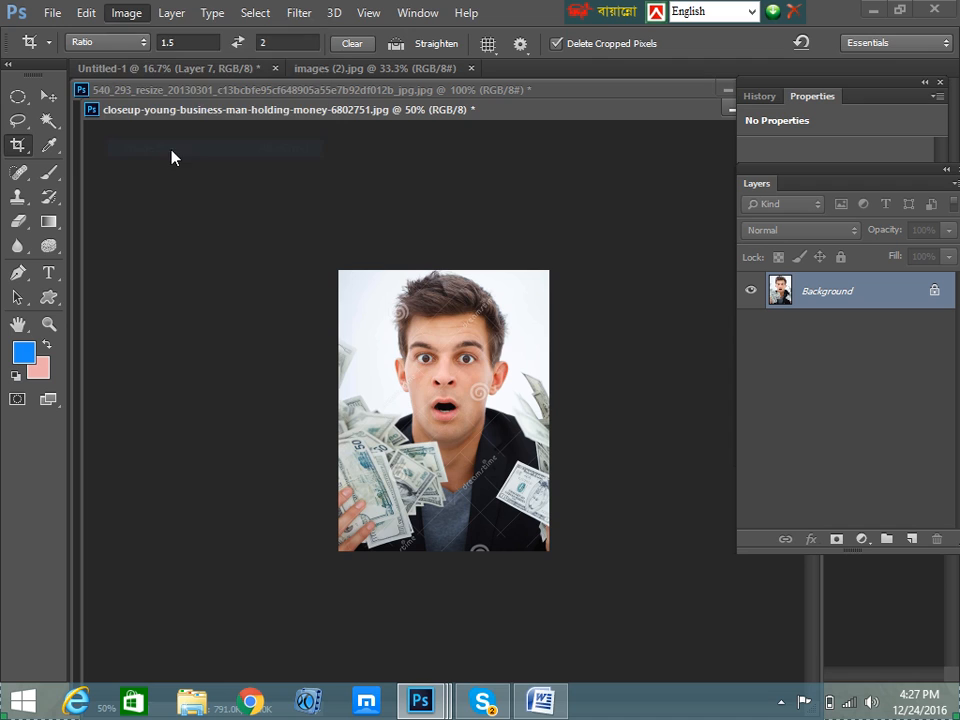
{"action": "double_click", "coordinate": [536, 291]}
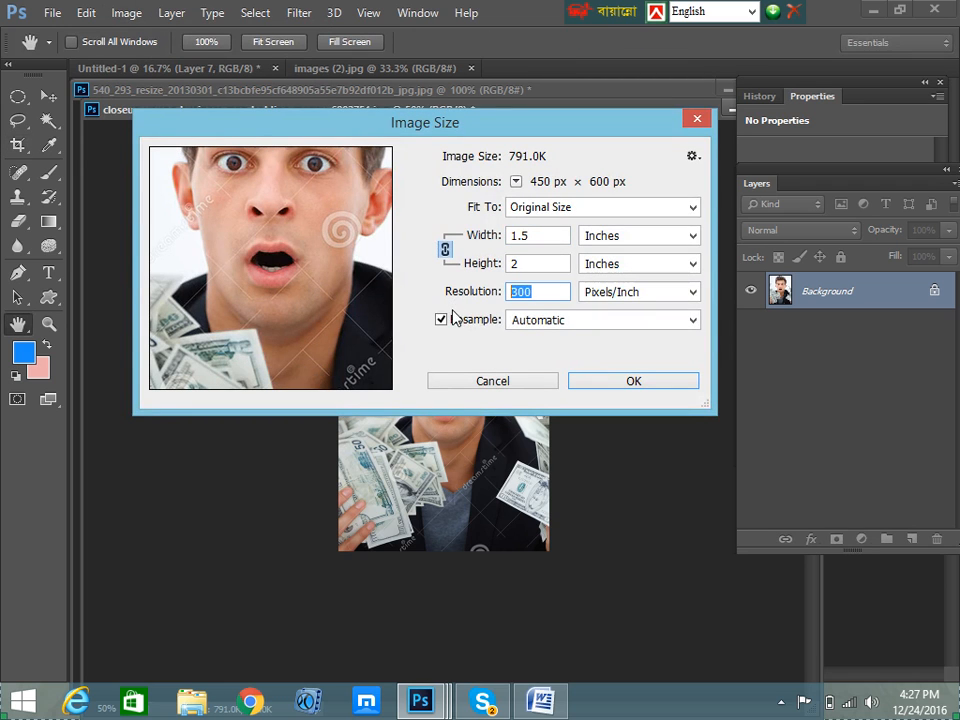
{"action": "left_click", "coordinate": [620, 386]}
{"action": "key", "text": "c"}
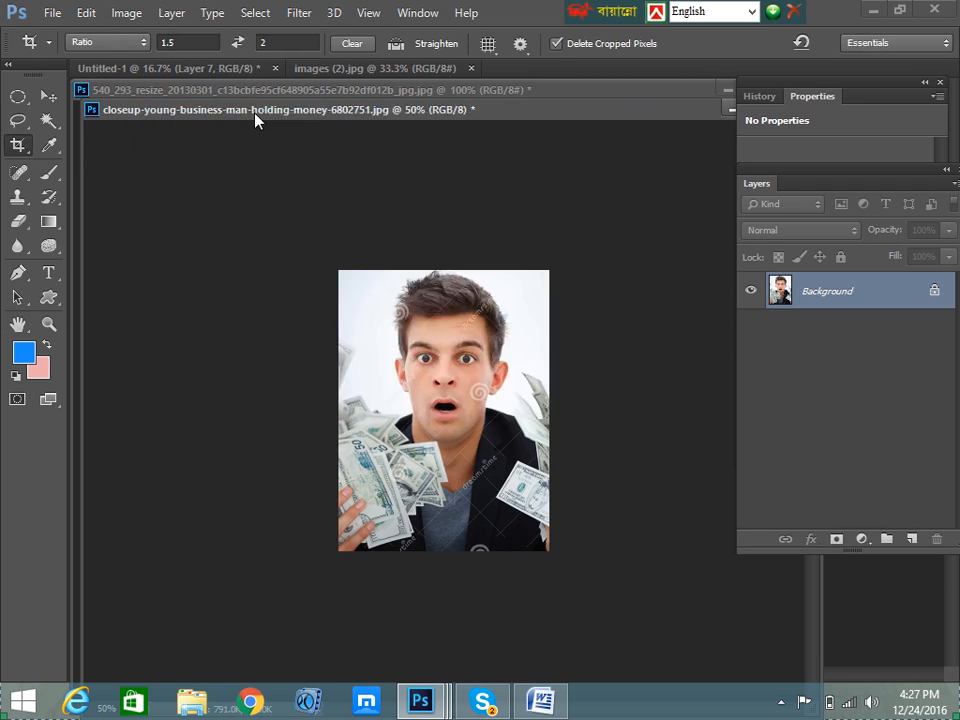
Bring the floating 540_293_resize document forward and close it without saving changes
{"action": "left_click", "coordinate": [251, 69]}
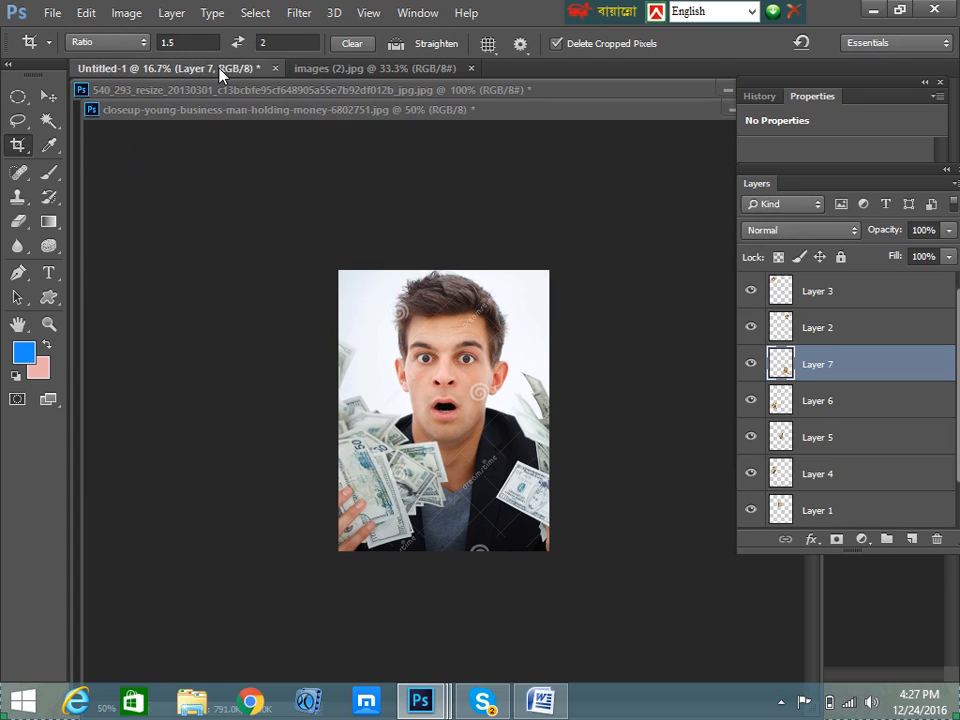
{"action": "left_click_drag", "start_coordinate": [343, 92], "coordinate": [185, 211]}
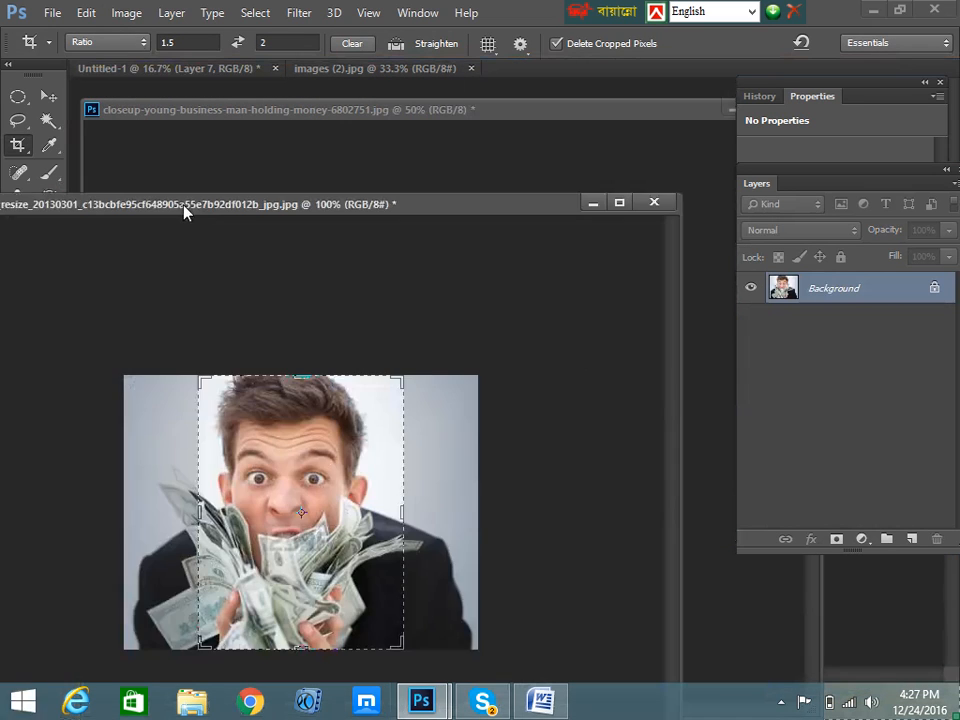
{"action": "left_click", "coordinate": [654, 205]}
{"action": "left_click", "coordinate": [527, 278]}
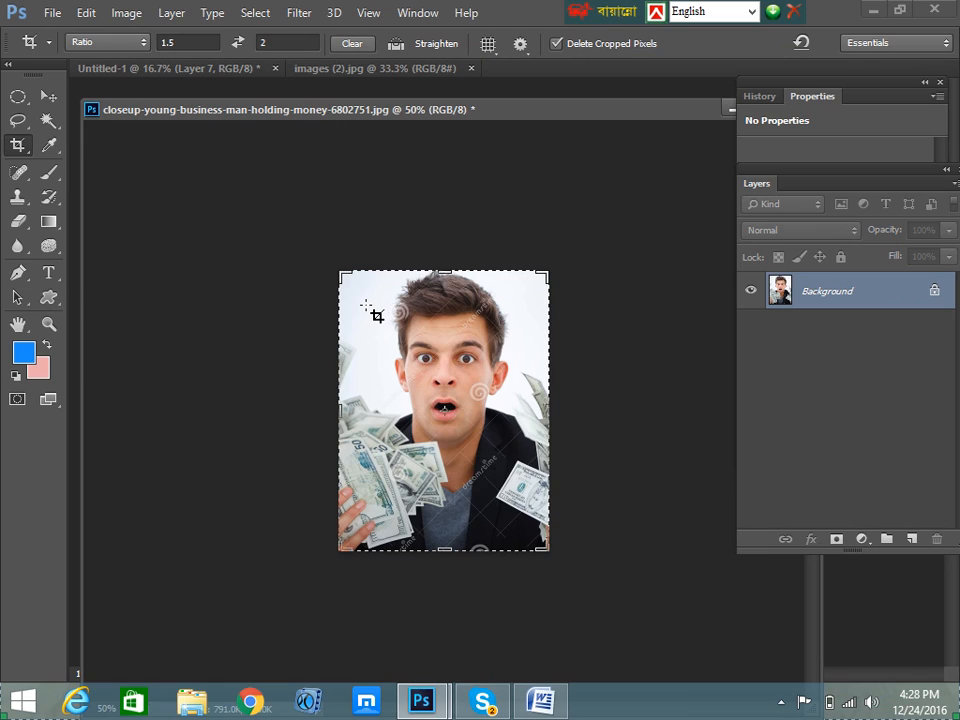
Check the Crop tool's width and height ratio values, then switch to the Move tool
{"action": "left_click", "coordinate": [160, 42]}
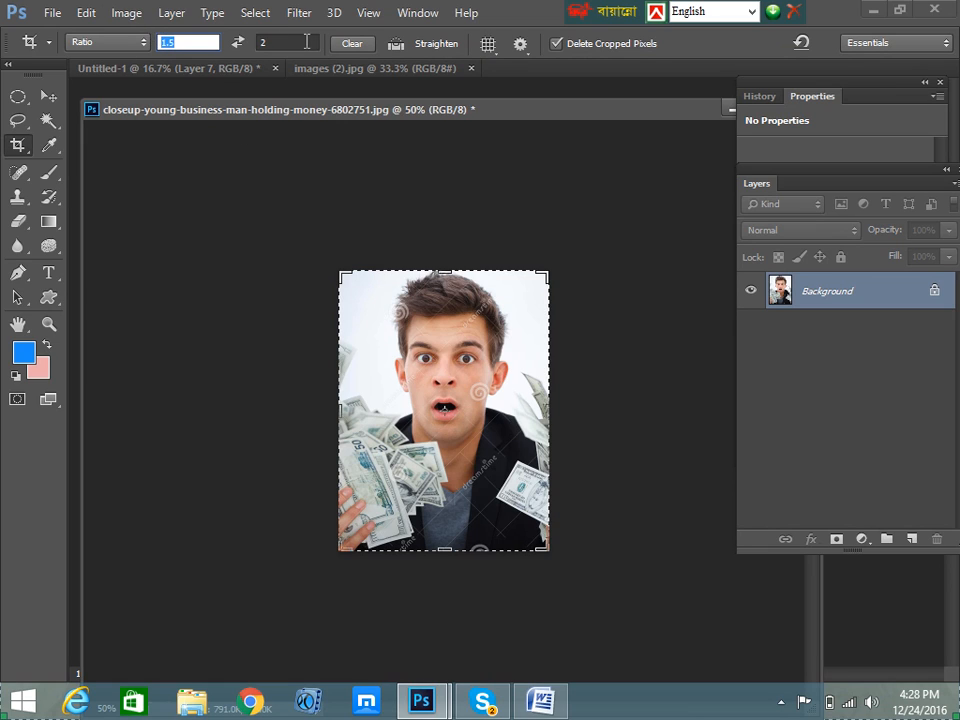
{"action": "key", "text": "Tab"}
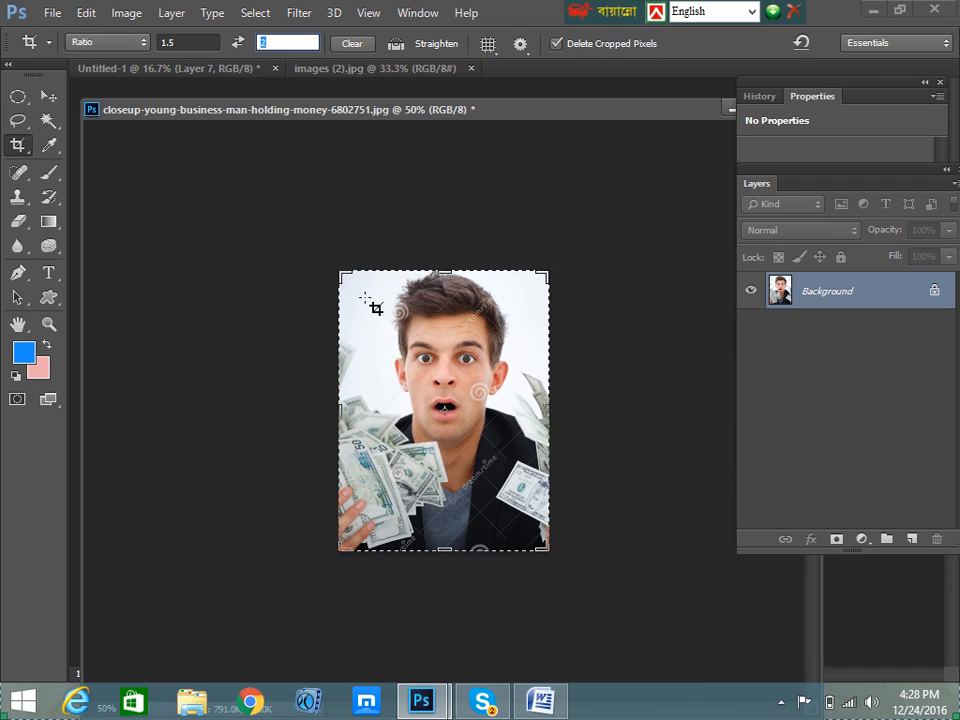
{"action": "left_click", "coordinate": [47, 97]}
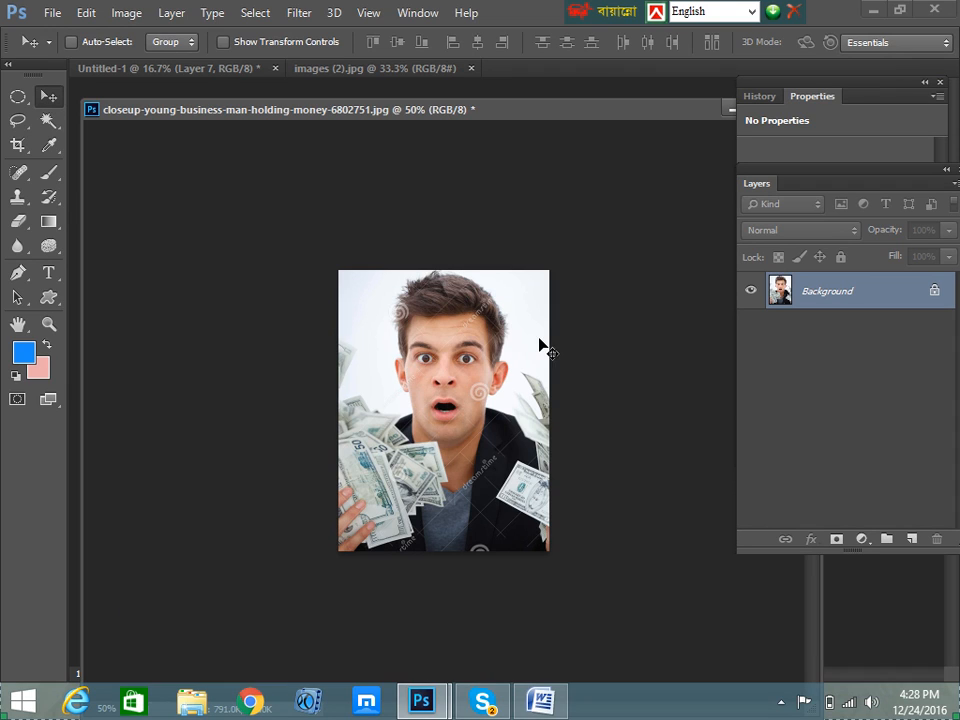
Check the photo's width and height in Image Size, compare with its crop frame, and return to the Move tool
{"action": "left_click", "coordinate": [121, 14]}
{"action": "left_click", "coordinate": [150, 152]}
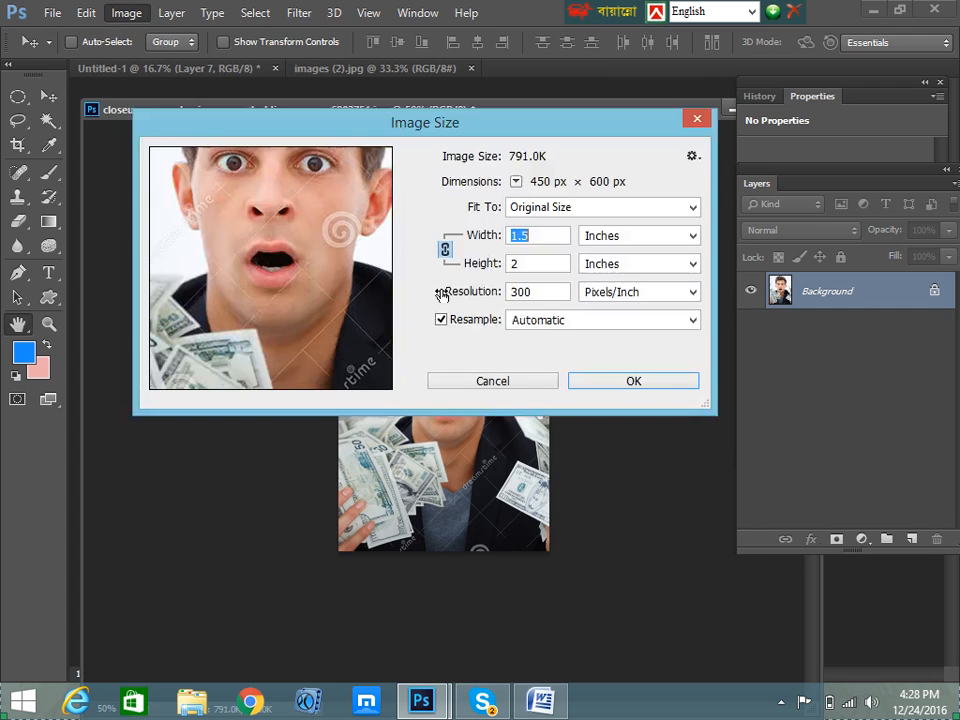
{"action": "left_click_drag", "start_coordinate": [537, 236], "coordinate": [485, 232]}
{"action": "left_click_drag", "start_coordinate": [529, 264], "coordinate": [494, 262]}
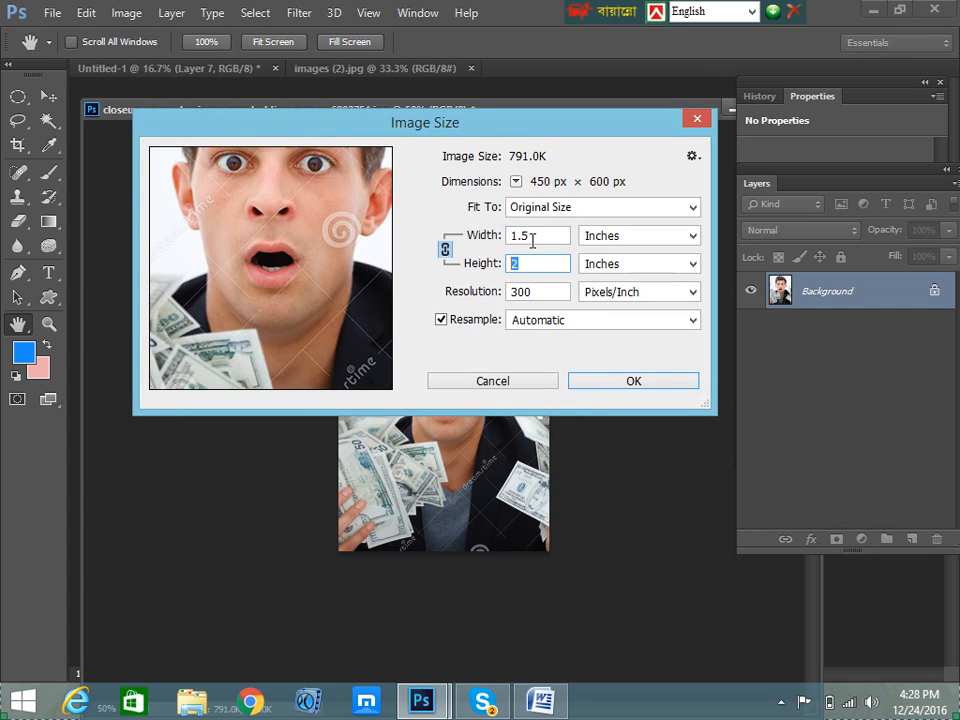
{"action": "left_click", "coordinate": [632, 383]}
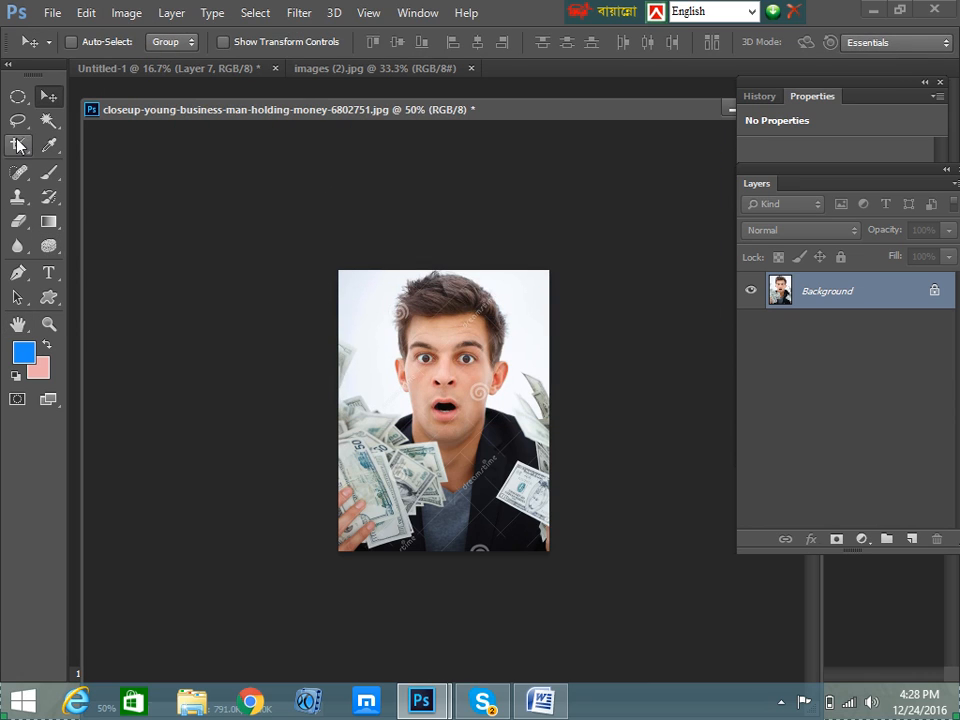
{"action": "key", "text": "c"}
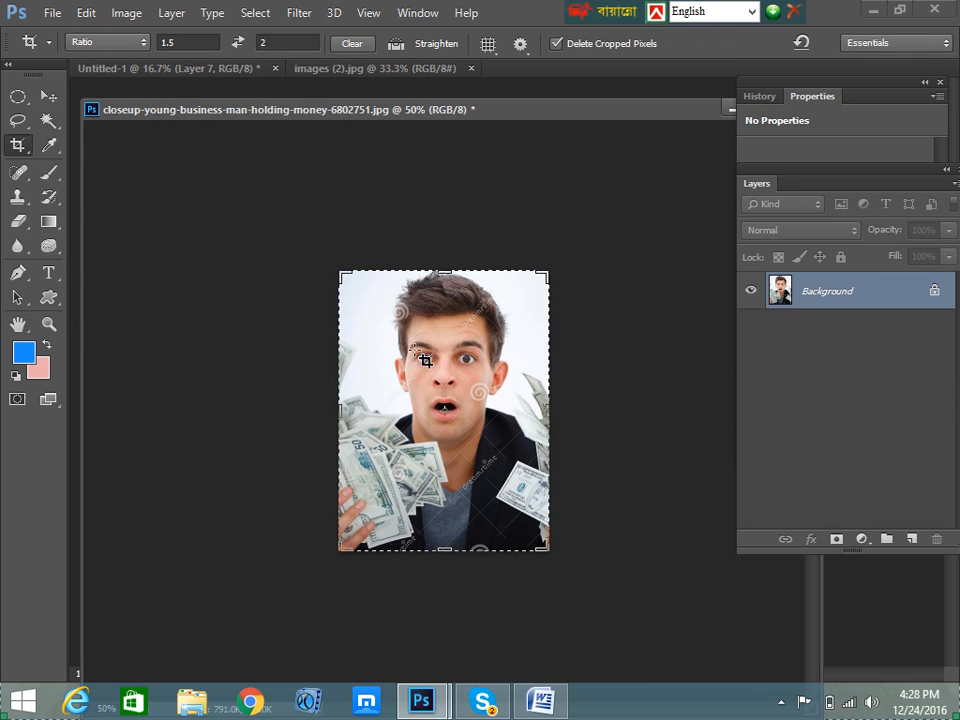
{"action": "left_click", "coordinate": [50, 95]}
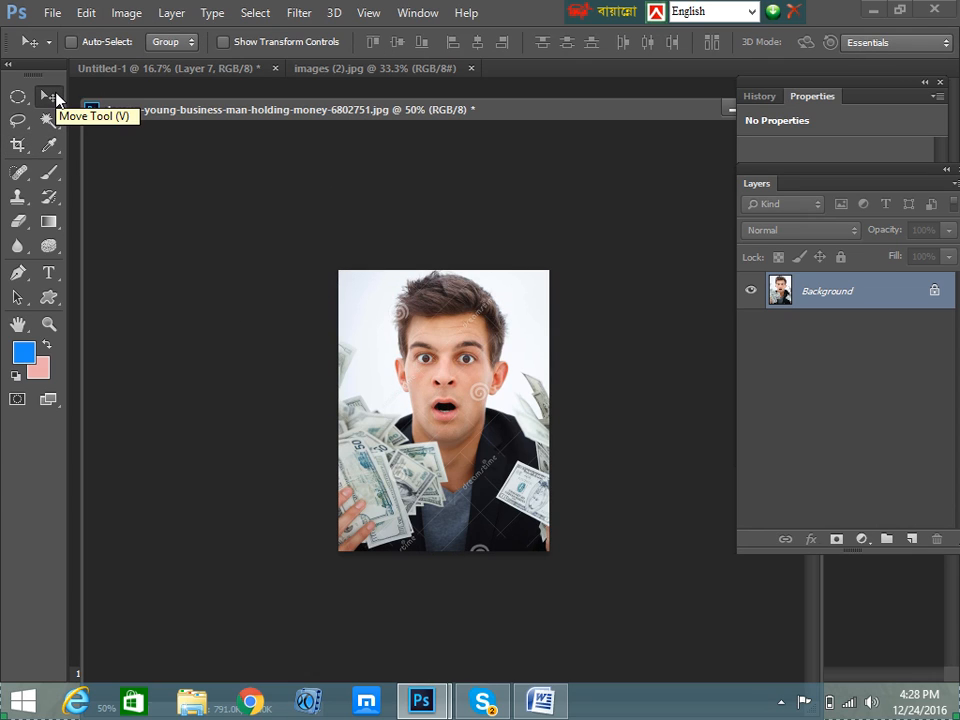
Dock the businessman photo with the other open documents and close the old Untitled-1 collage without saving
{"action": "left_click_drag", "start_coordinate": [161, 117], "coordinate": [574, 73]}
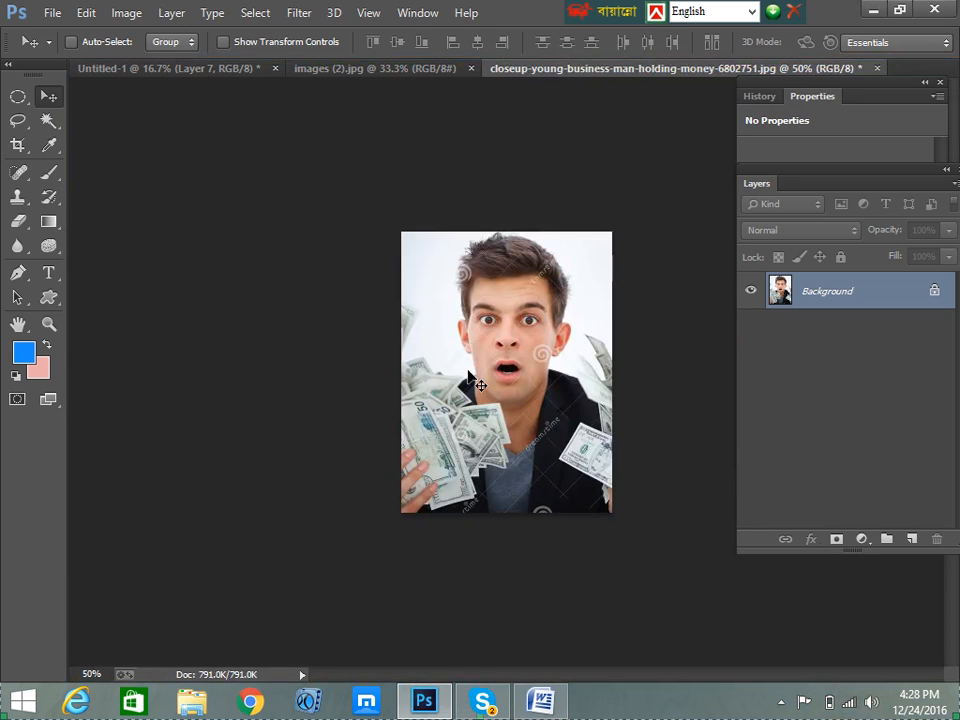
{"action": "left_click", "coordinate": [185, 69]}
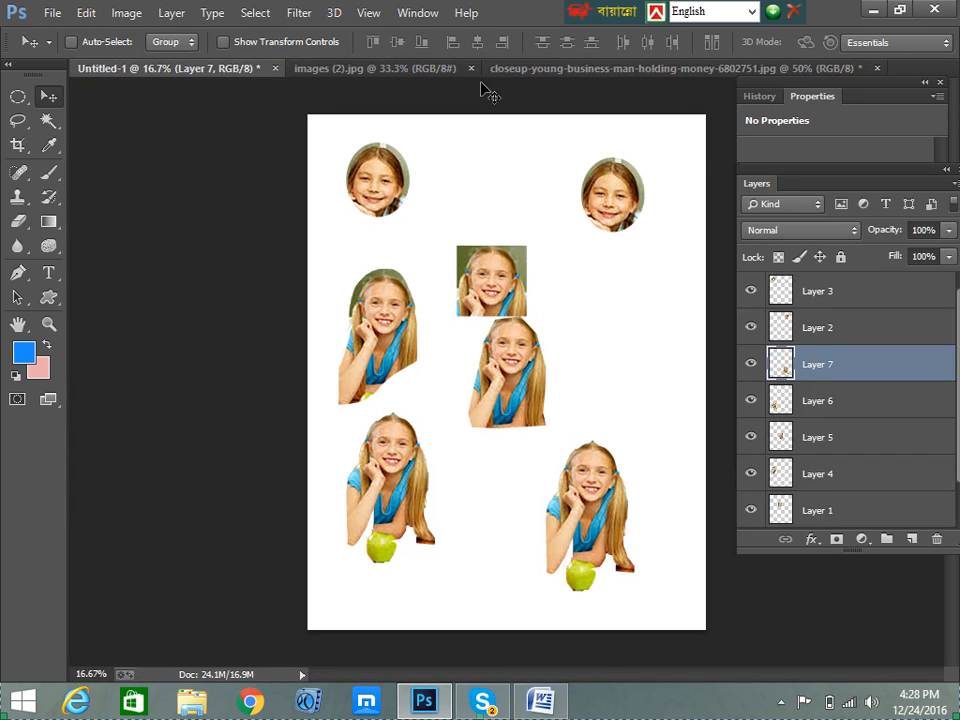
{"action": "left_click", "coordinate": [574, 72]}
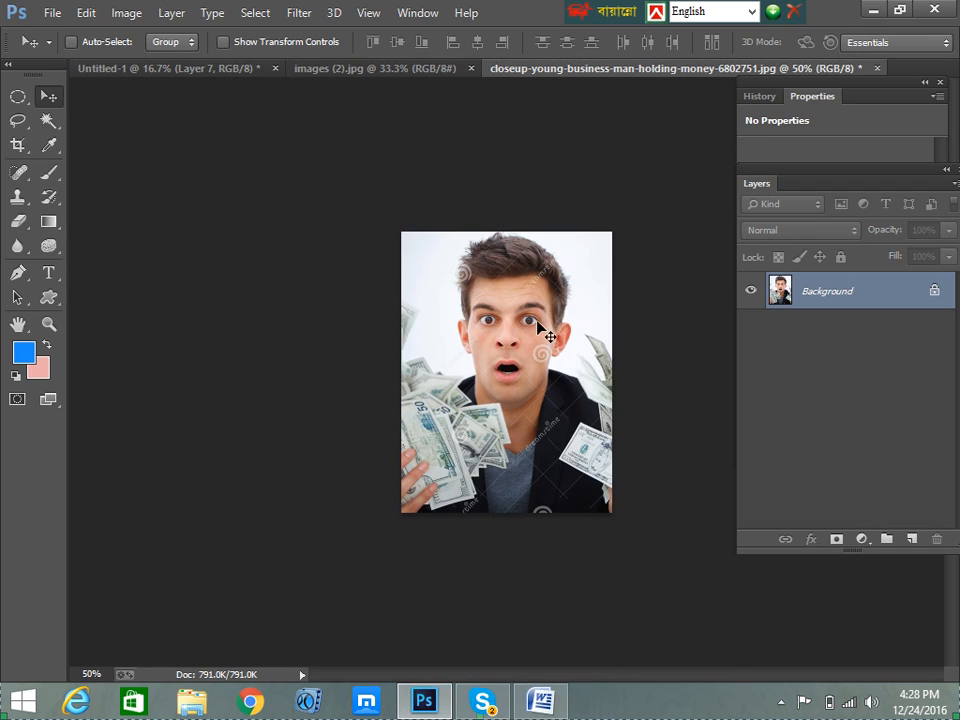
{"action": "left_click", "coordinate": [120, 17]}
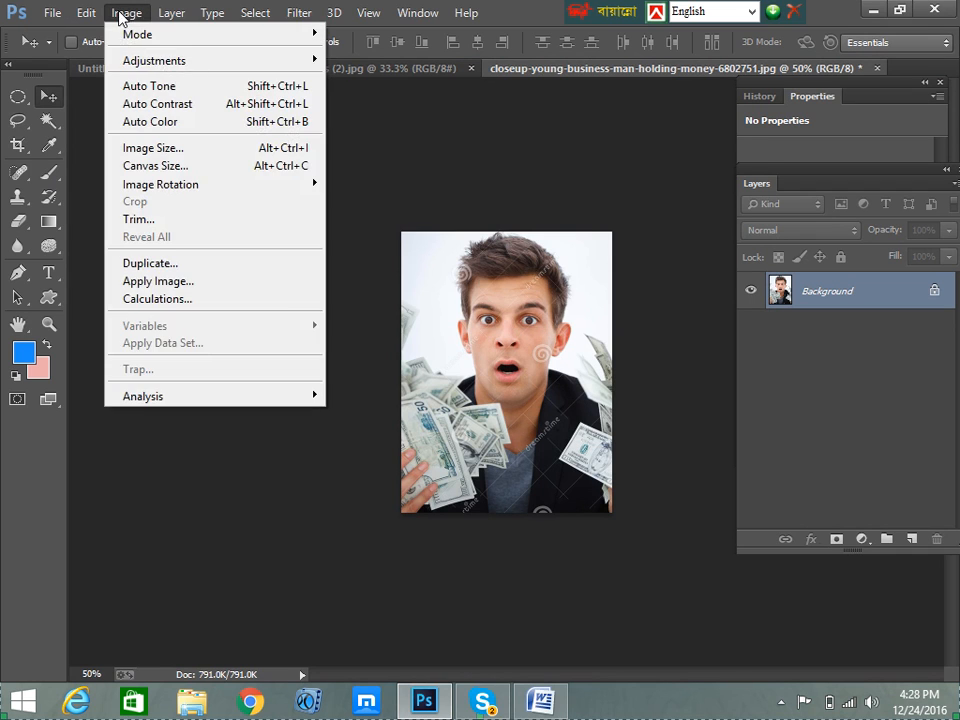
{"action": "left_click", "coordinate": [465, 133]}
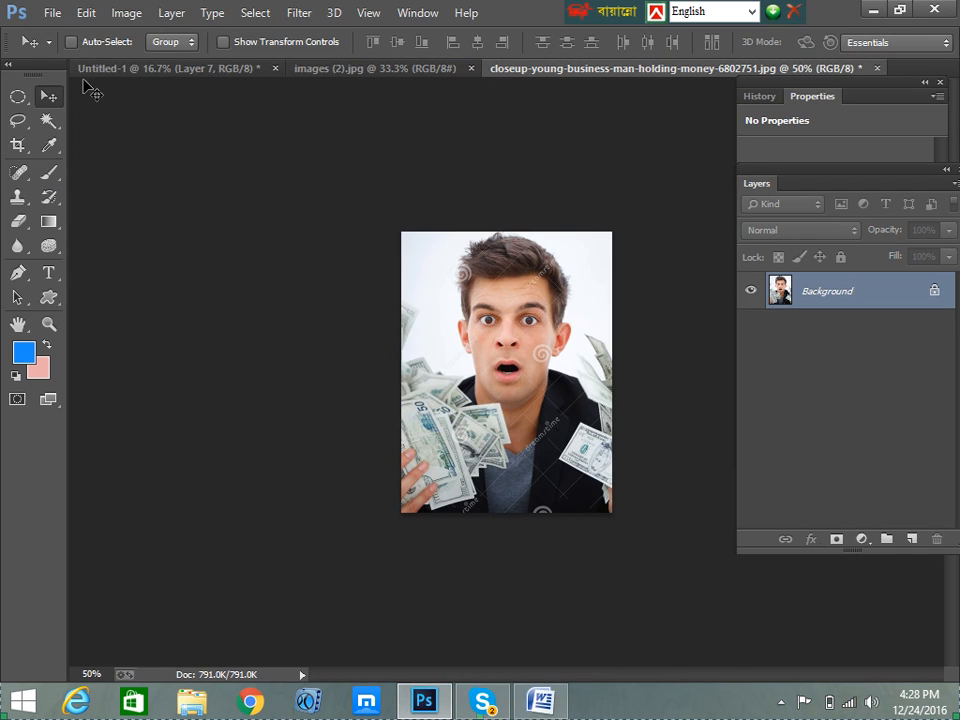
{"action": "left_click", "coordinate": [275, 68]}
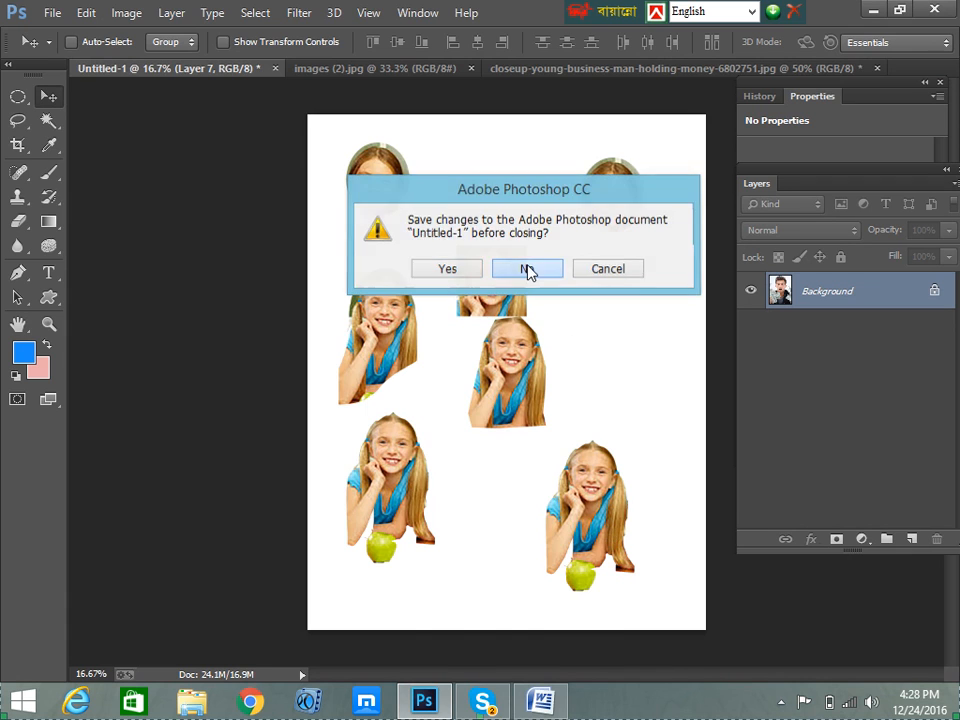
{"action": "left_click", "coordinate": [527, 269]}
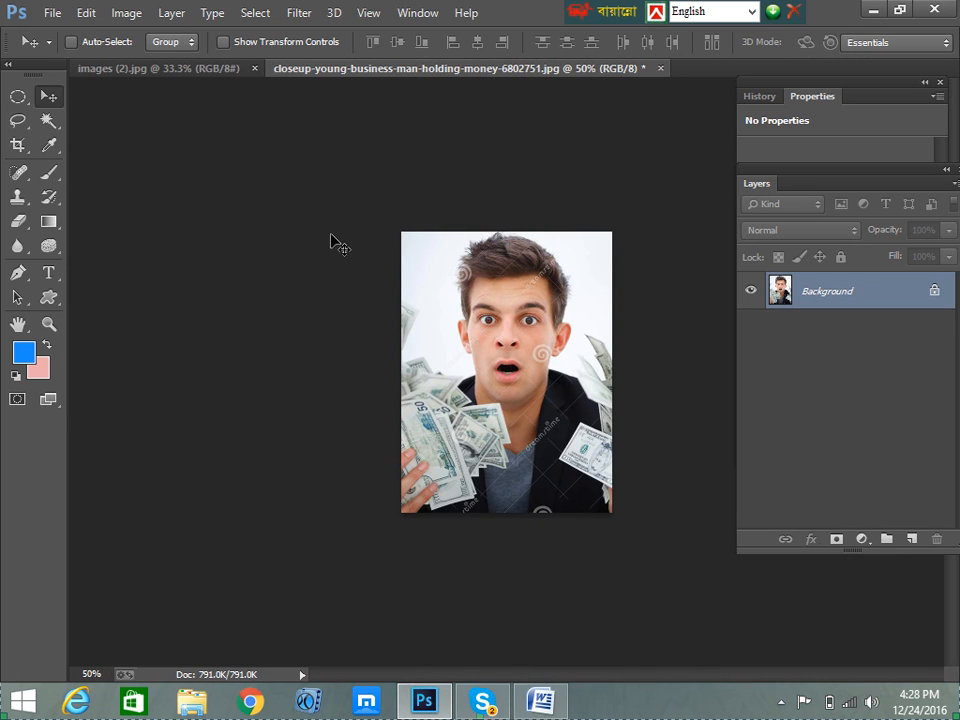
Create a new document with the U.S. Paper preset, Letter size, 8.5 by 11 inches at 300 pixels/inch, and dock it
{"action": "key", "text": "ctrl+n"}
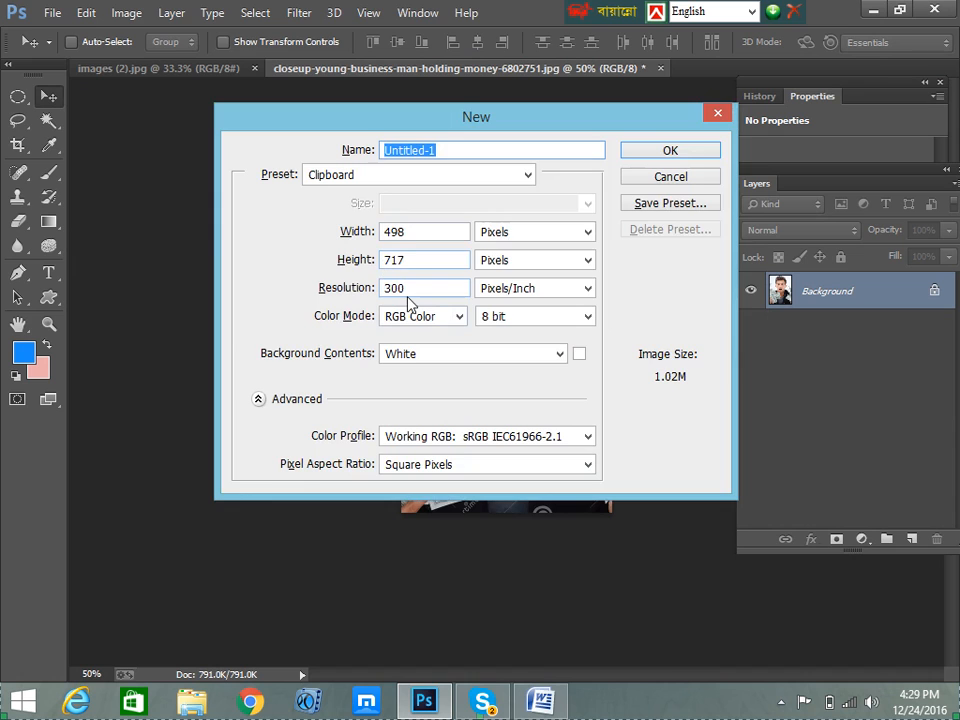
{"action": "left_click", "coordinate": [388, 182]}
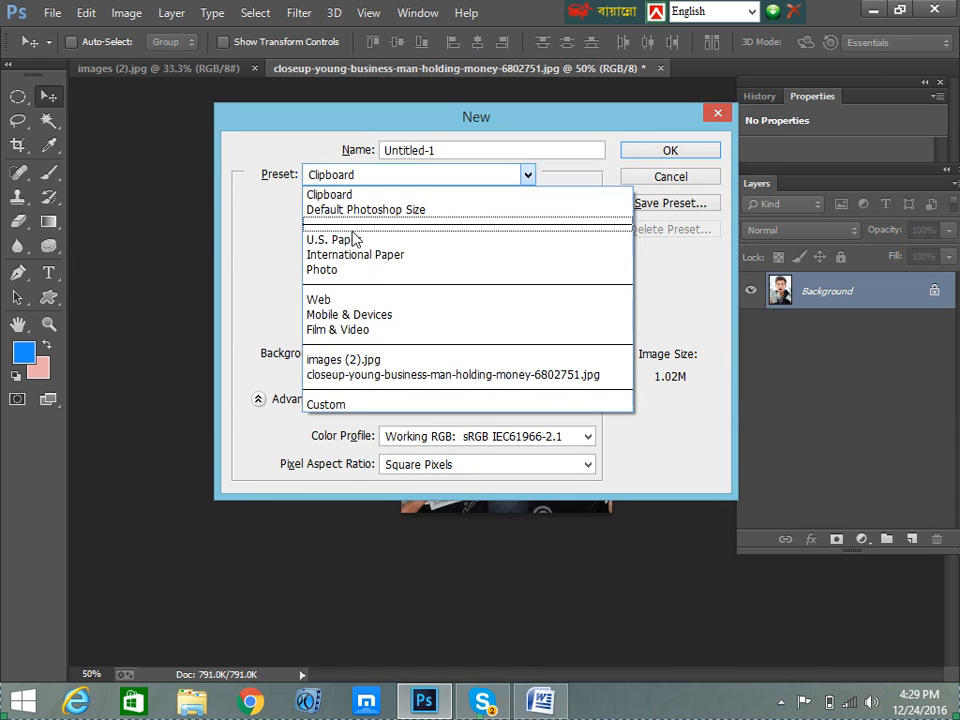
{"action": "left_click", "coordinate": [347, 240]}
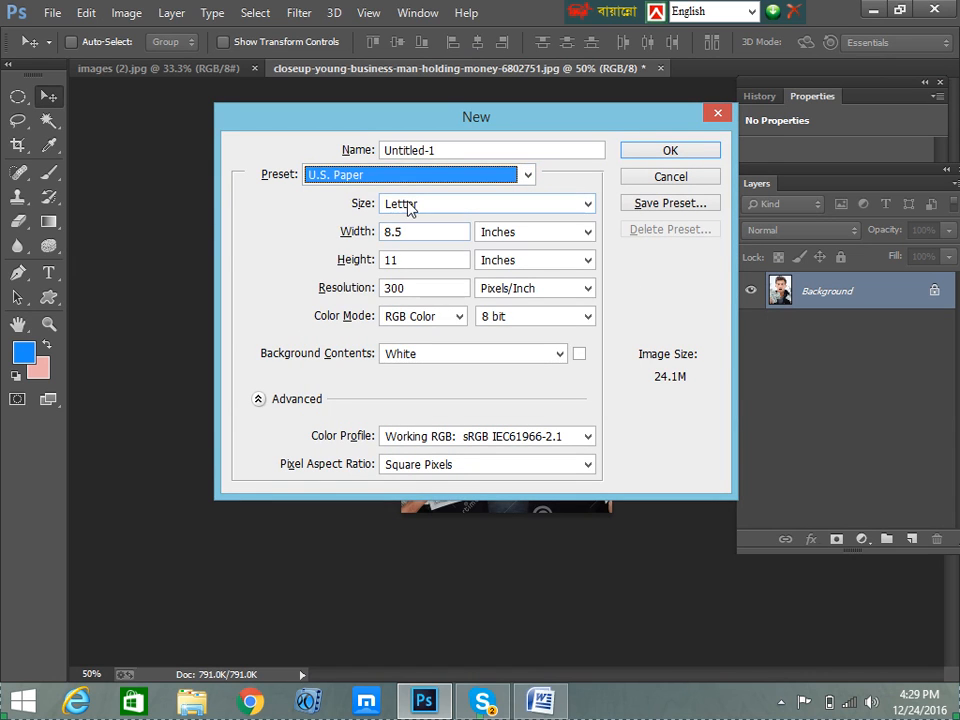
{"action": "left_click", "coordinate": [684, 154]}
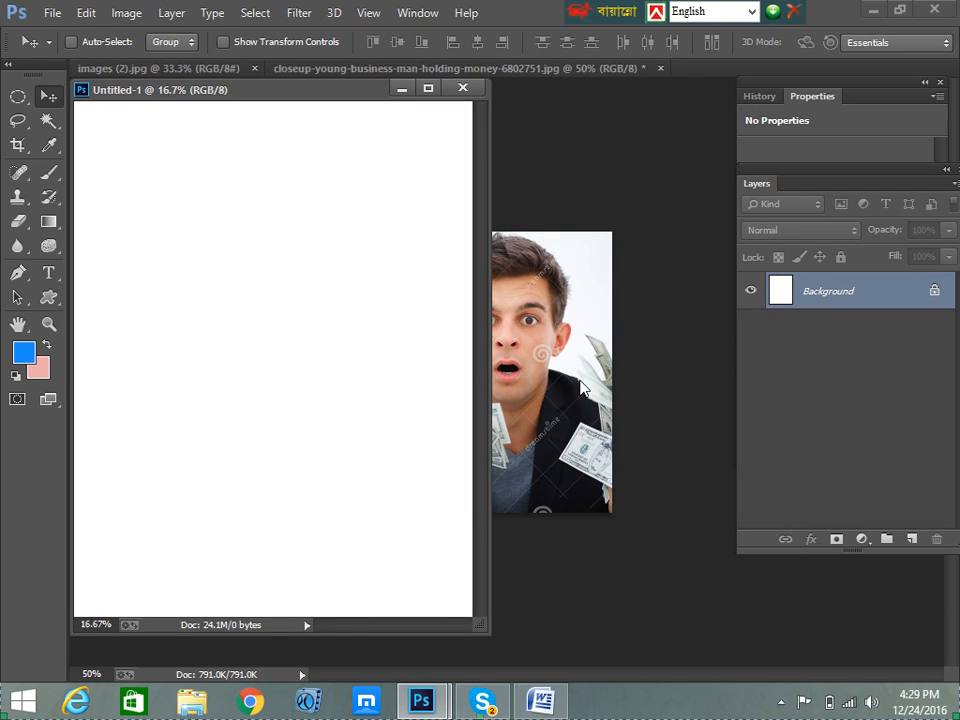
{"action": "left_click_drag", "start_coordinate": [236, 90], "coordinate": [722, 70]}
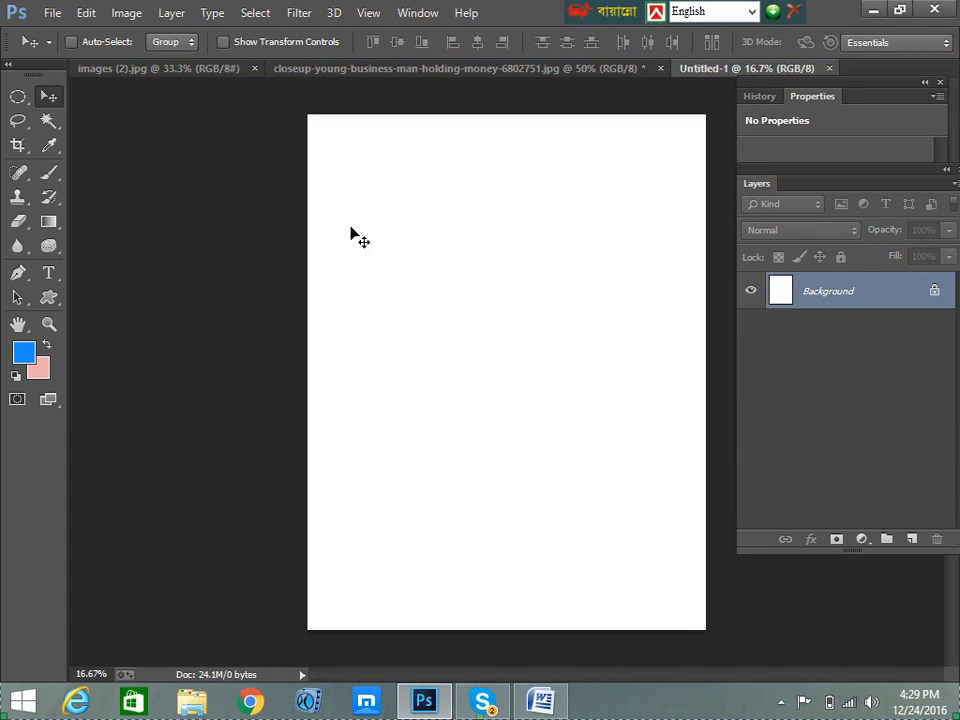
Select the entire businessman photo, copy it and paste it into the new Letter-size document
{"action": "left_click", "coordinate": [515, 70]}
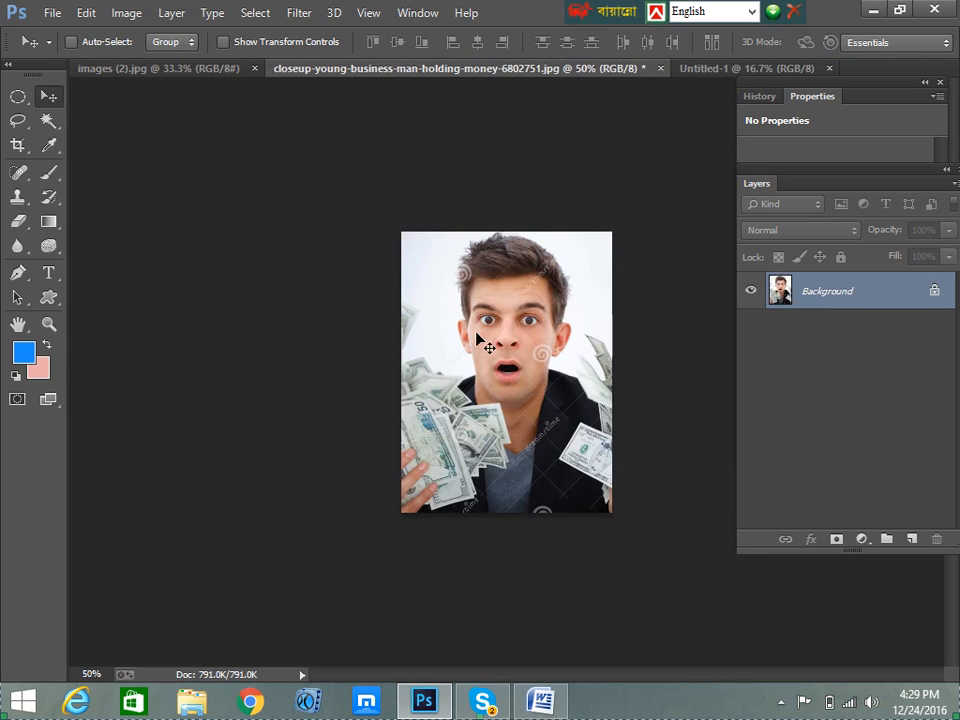
{"action": "key", "text": "ctrl+a"}
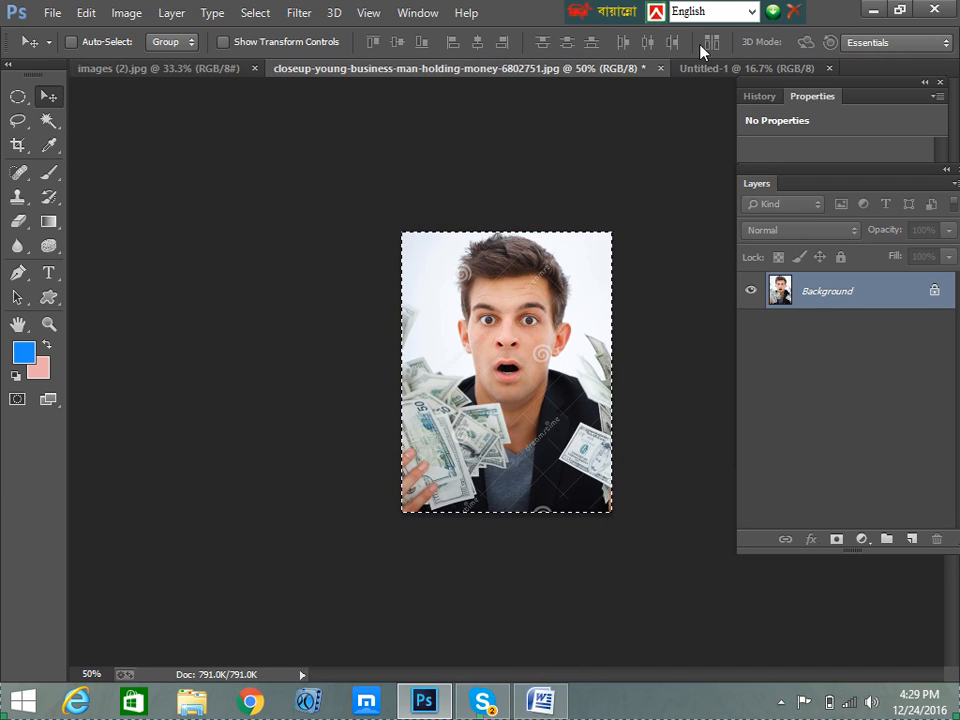
{"action": "left_click", "coordinate": [703, 74]}
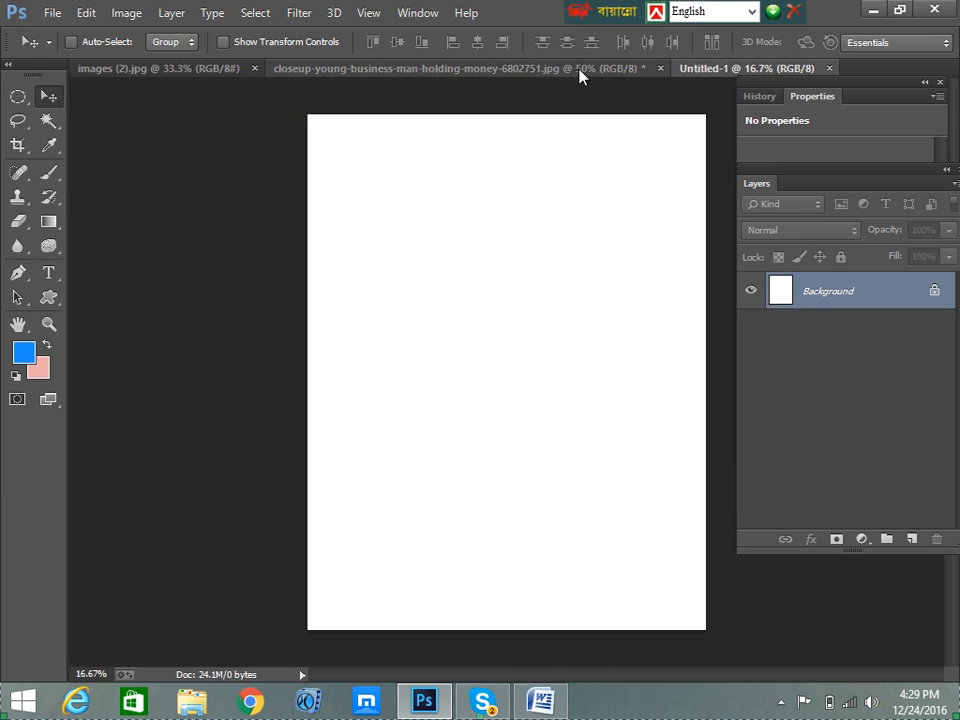
{"action": "left_click", "coordinate": [632, 74]}
{"action": "left_click", "coordinate": [705, 72]}
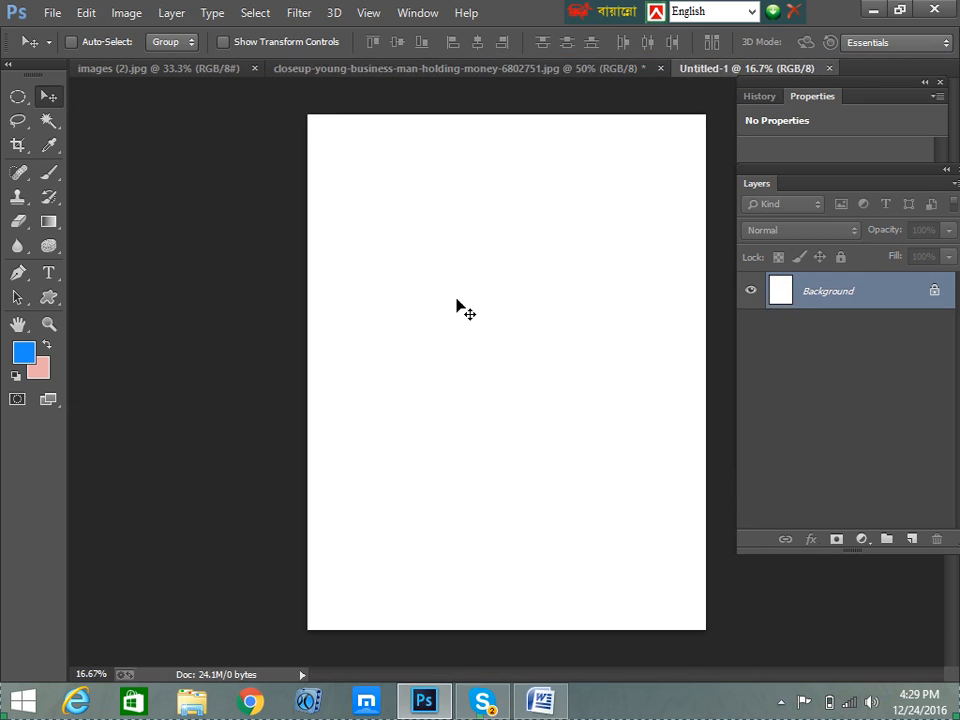
{"action": "key", "text": "ctrl+v"}
Move the pasted photo to the page's upper-left corner and duplicate it three times to form a row of four
{"action": "left_click_drag", "start_coordinate": [514, 383], "coordinate": [361, 186]}
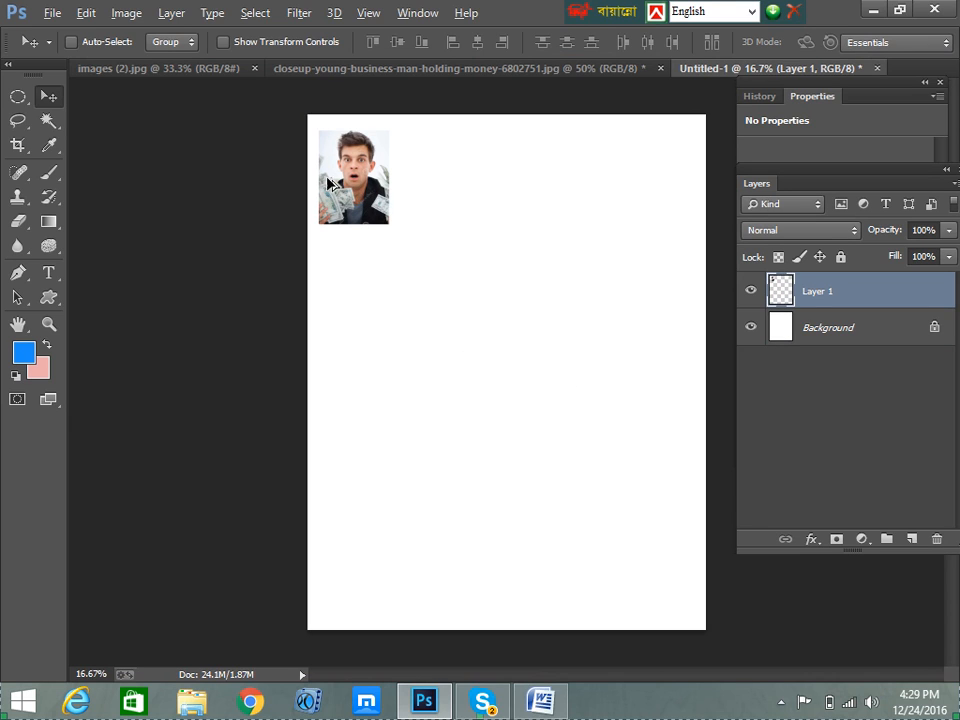
{"action": "left_click_drag", "start_coordinate": [335, 188], "coordinate": [598, 208]}
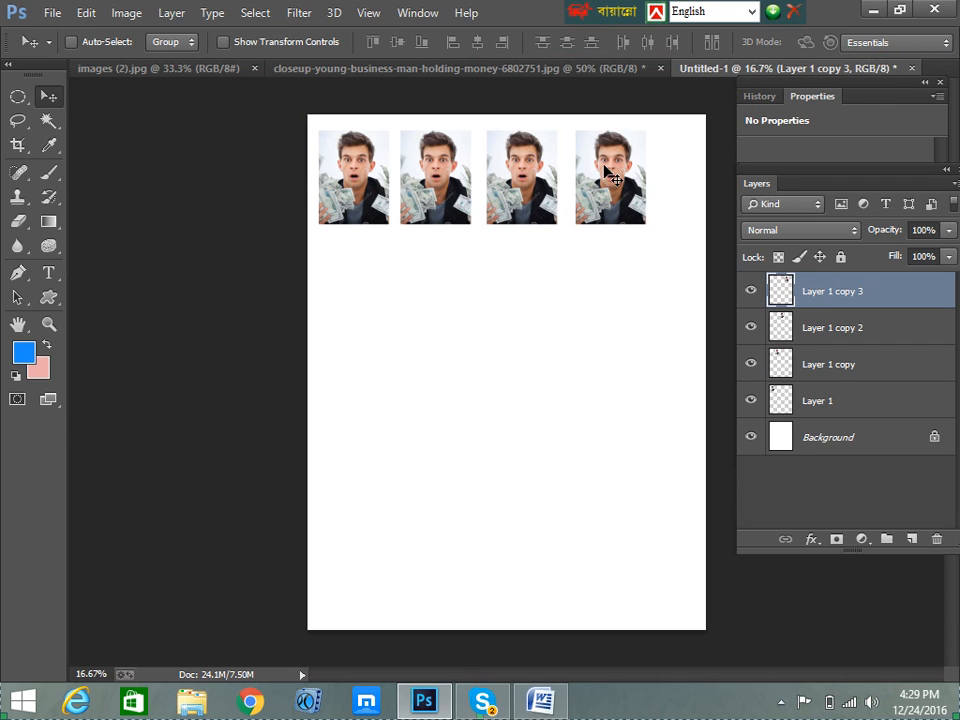
Try placing a duplicate of the row's fourth photo directly below it, and undo that duplicate
{"action": "left_click_drag", "start_coordinate": [605, 172], "coordinate": [599, 284]}
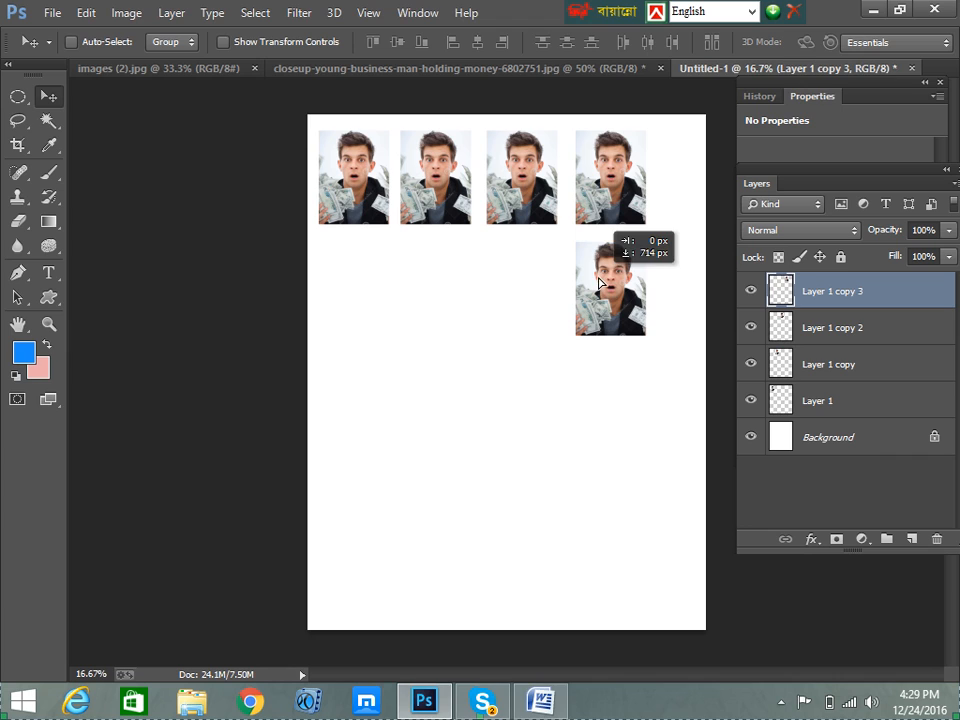
{"action": "left_click_drag", "start_coordinate": [599, 284], "coordinate": [609, 279]}
{"action": "key", "text": "ctrl+z"}
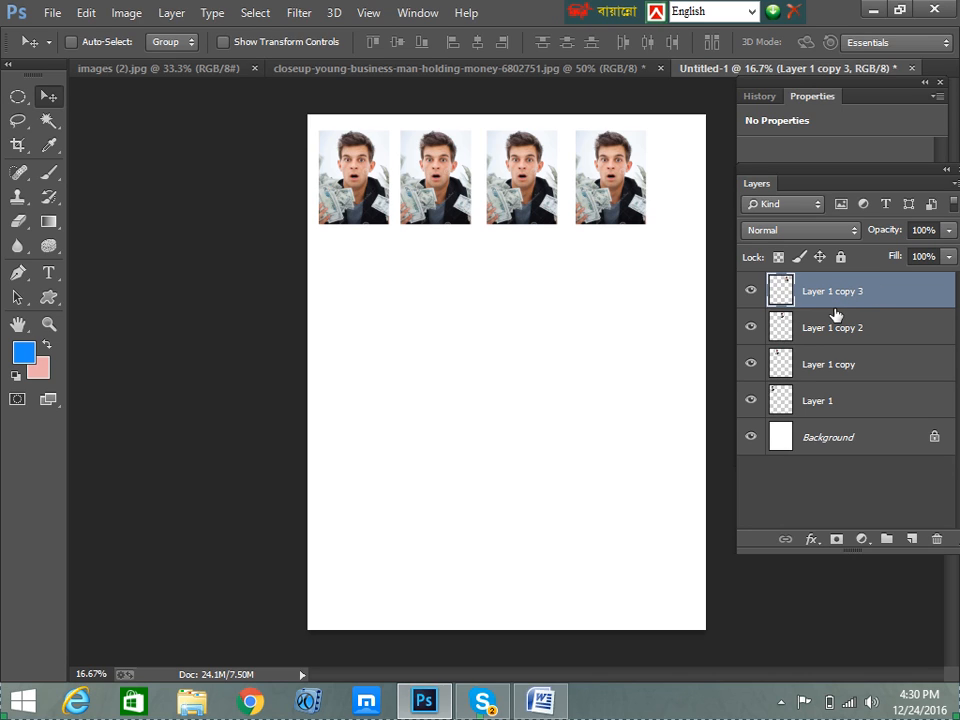
Merge the four photo layers into one layer and duplicate the row three times downward to form four rows
{"action": "key", "text": "Delete"}
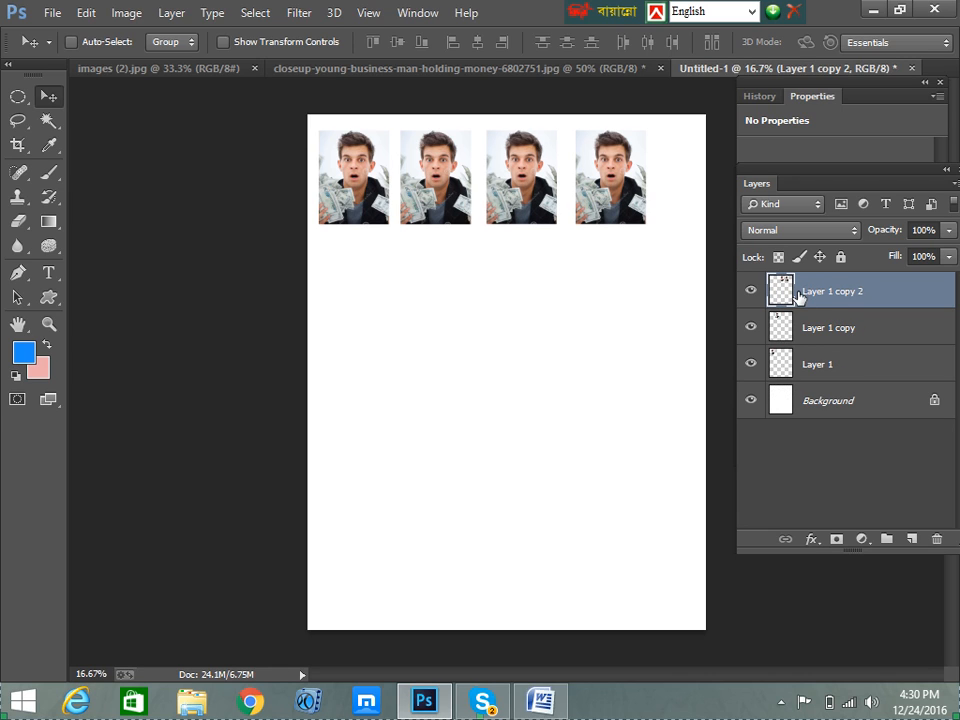
{"action": "key", "text": "ctrl+e"}
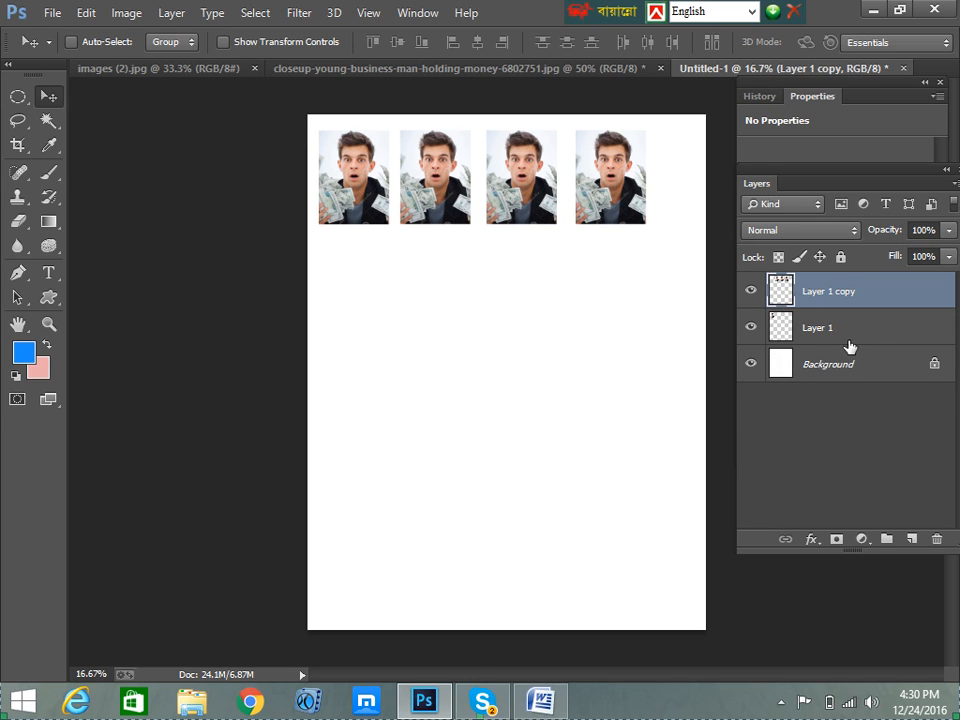
{"action": "key", "text": "ctrl+e"}
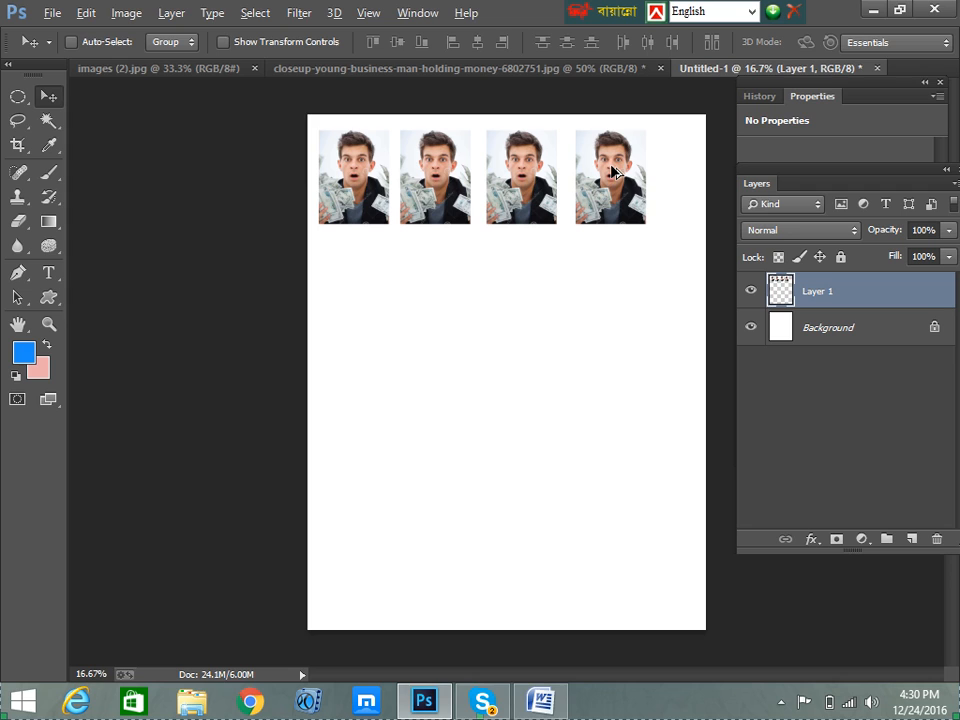
{"action": "left_click_drag", "start_coordinate": [614, 172], "coordinate": [615, 486]}
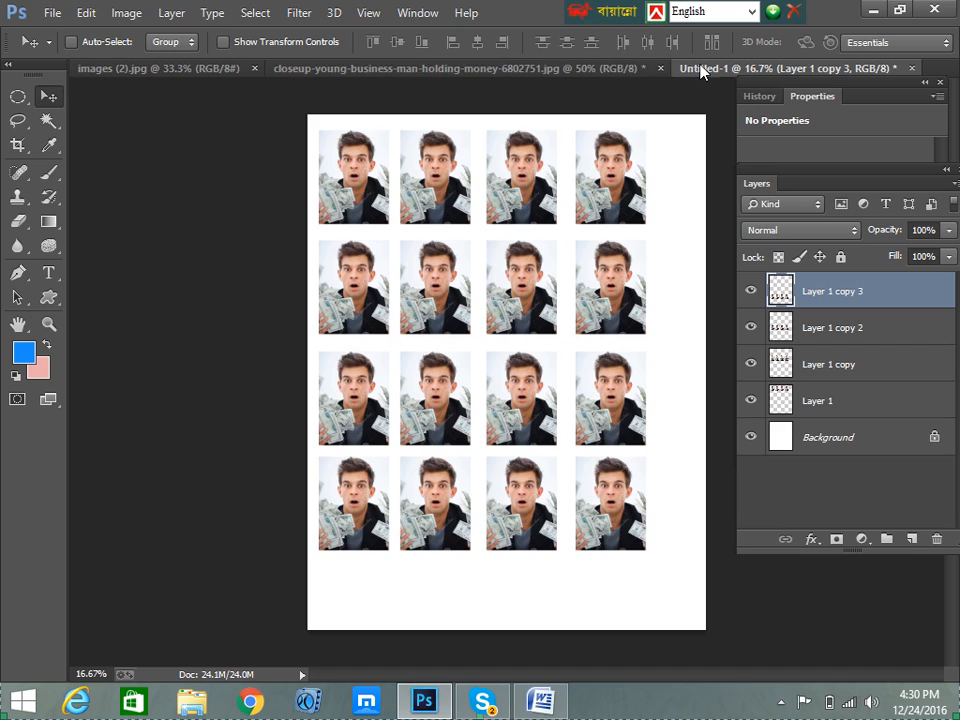
Deselect the original businessman photo and set its image resolution to 150 pixels/inch
{"action": "left_click", "coordinate": [553, 70]}
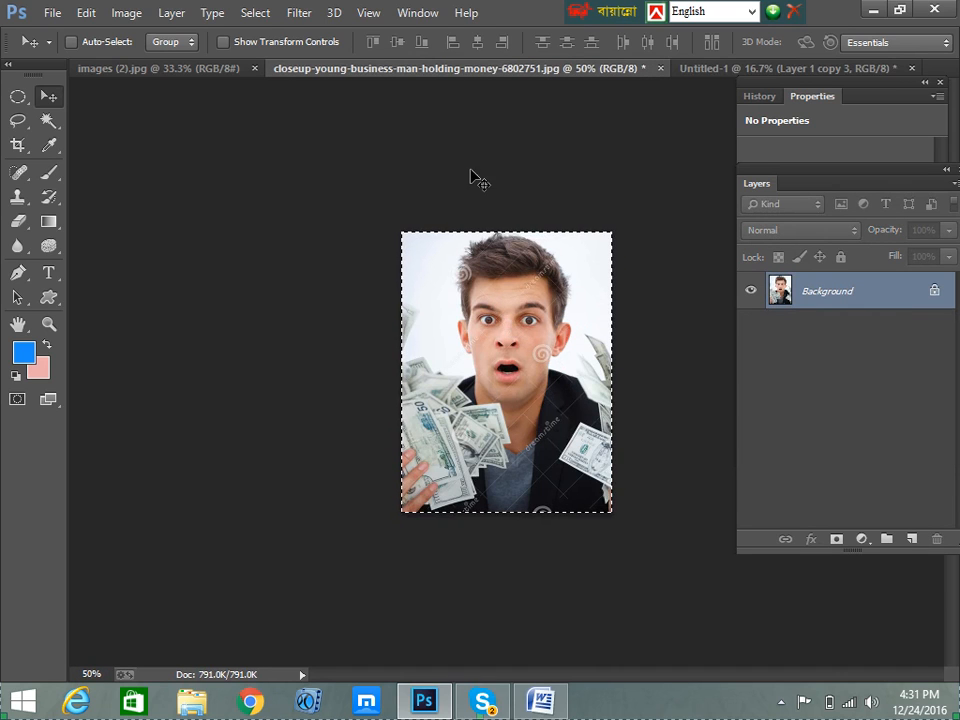
{"action": "key", "text": "ctrl+d"}
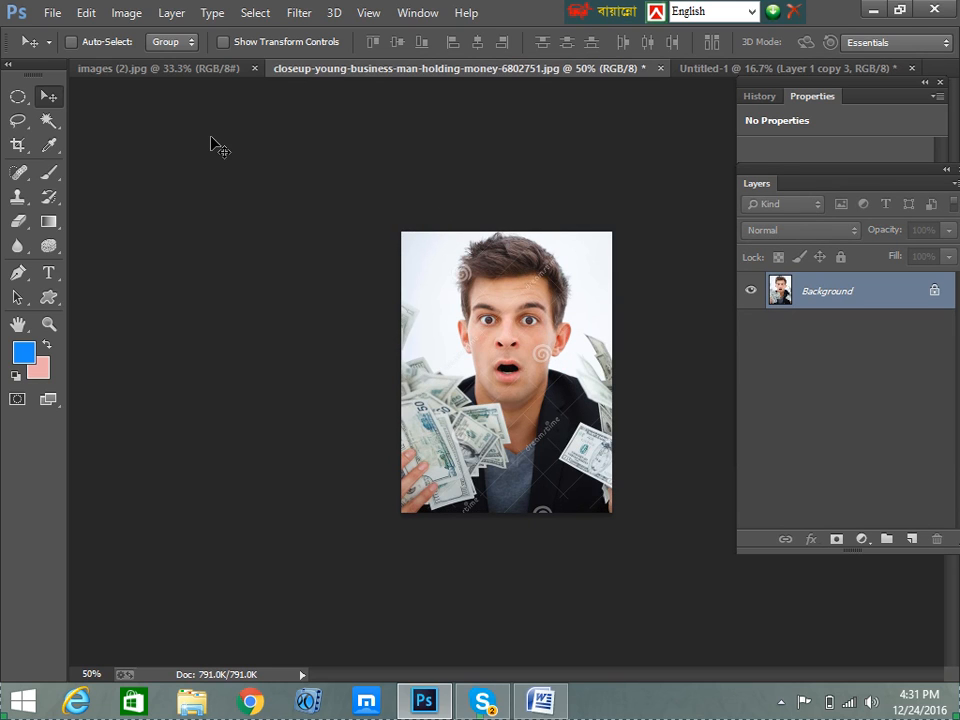
{"action": "left_click", "coordinate": [126, 14]}
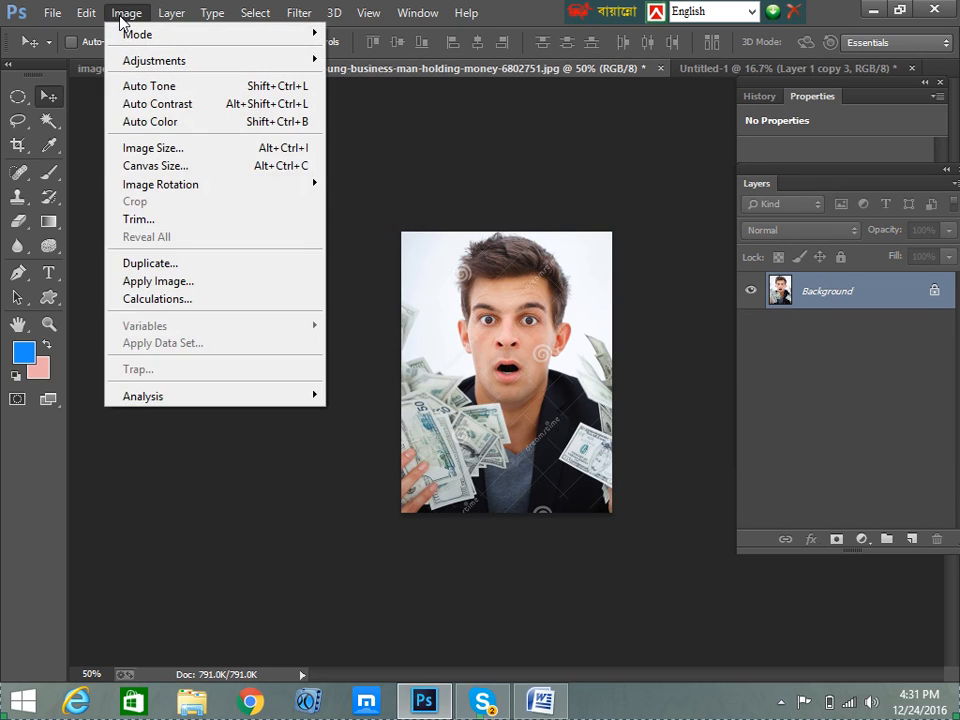
{"action": "left_click", "coordinate": [162, 150]}
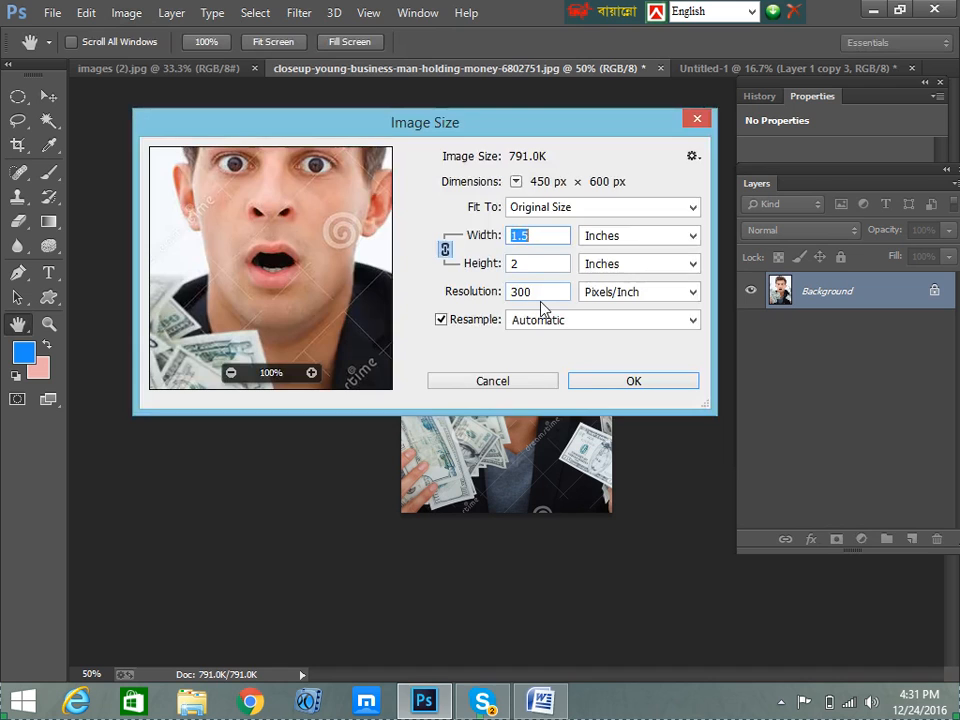
{"action": "double_click", "coordinate": [540, 291]}
{"action": "type", "text": "1"}
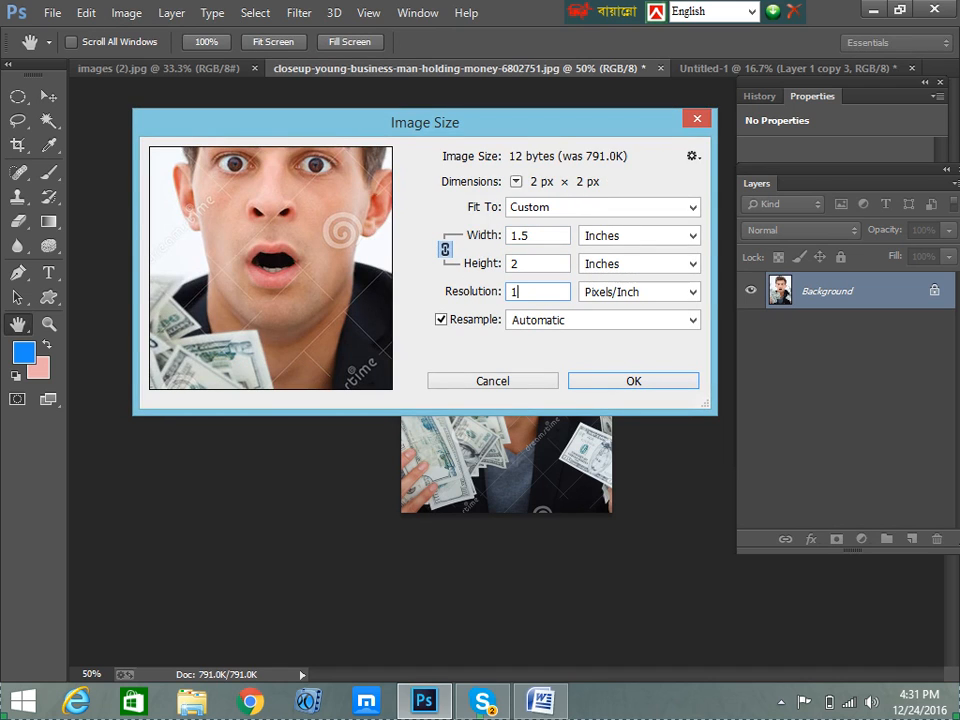
{"action": "type", "text": "50"}
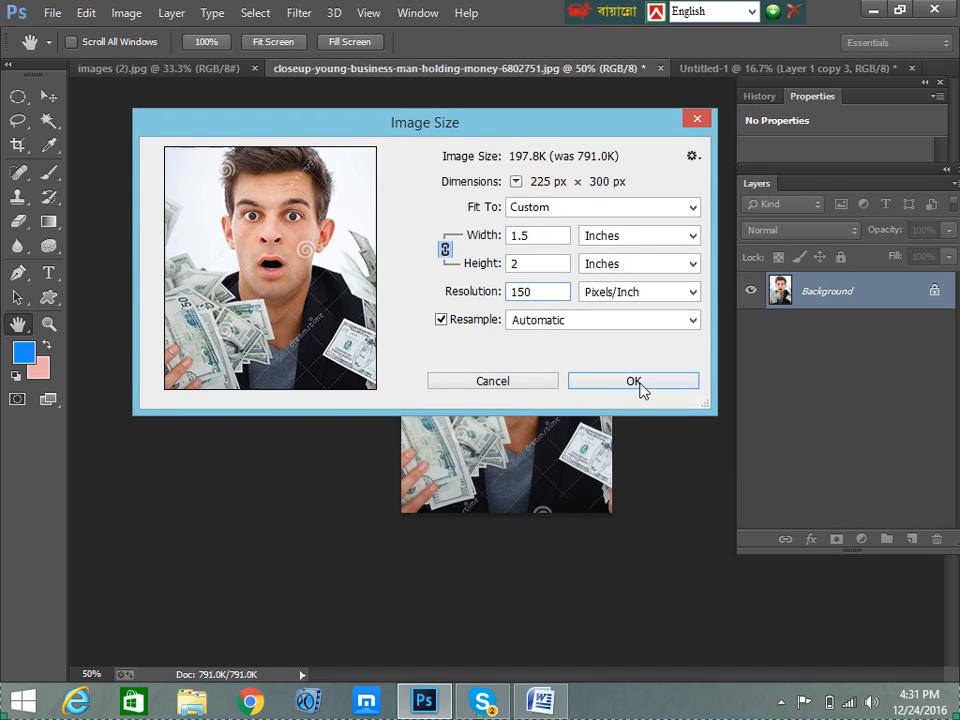
{"action": "left_click", "coordinate": [634, 381]}
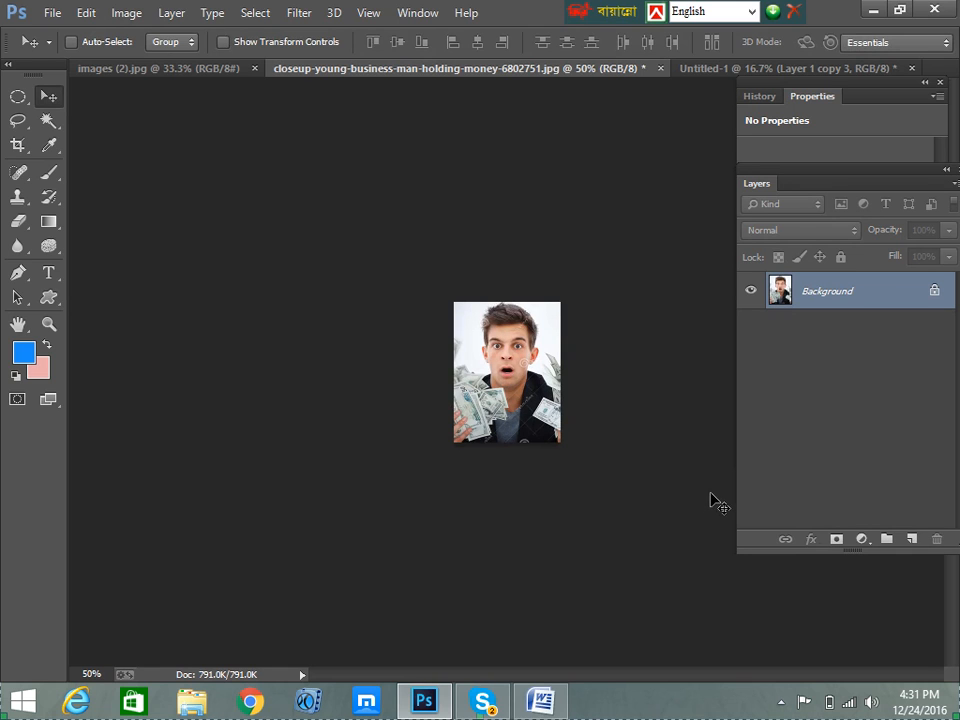
Copy the entire resized photo into the Letter-size document and place it in the page's upper-right corner, beside the first row
{"action": "key", "text": "ctrl+a"}
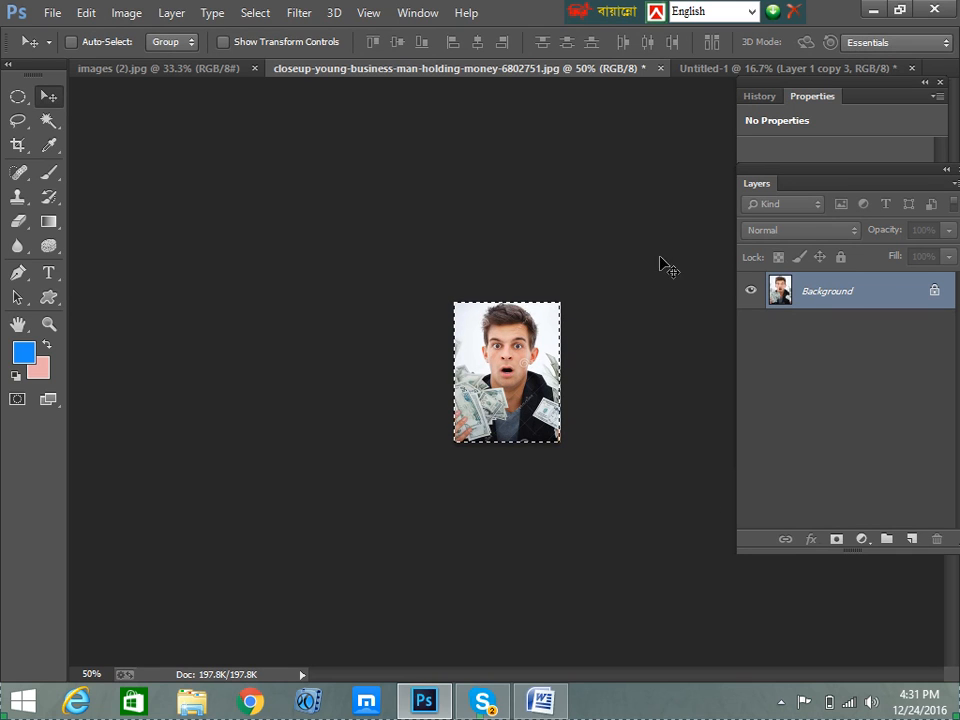
{"action": "left_click", "coordinate": [746, 70]}
{"action": "key", "text": "ctrl+v"}
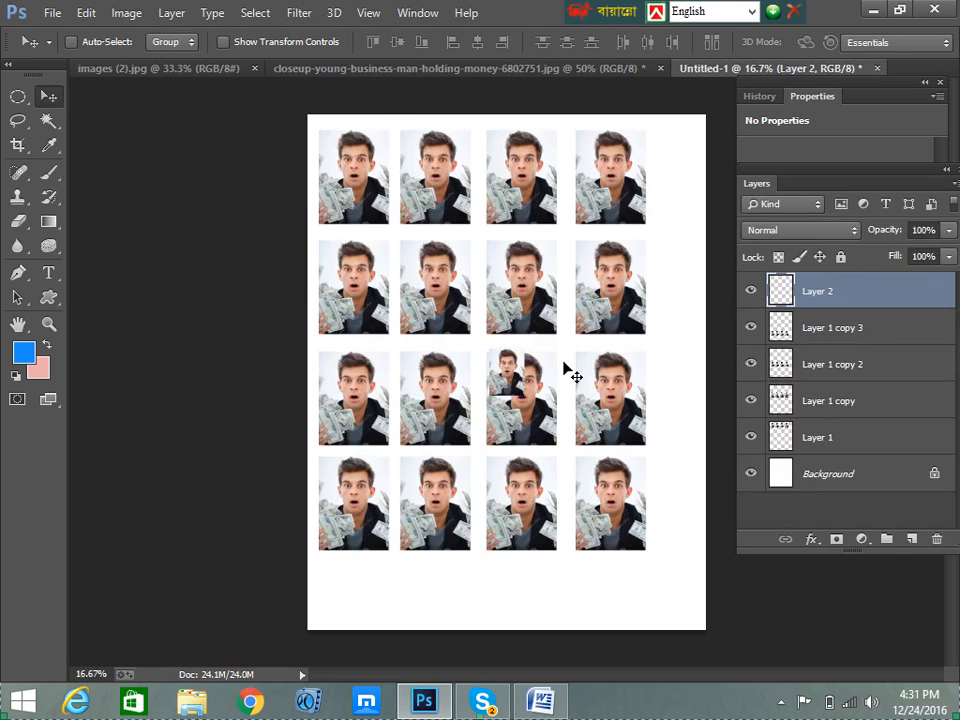
{"action": "left_click_drag", "start_coordinate": [553, 399], "coordinate": [680, 160]}
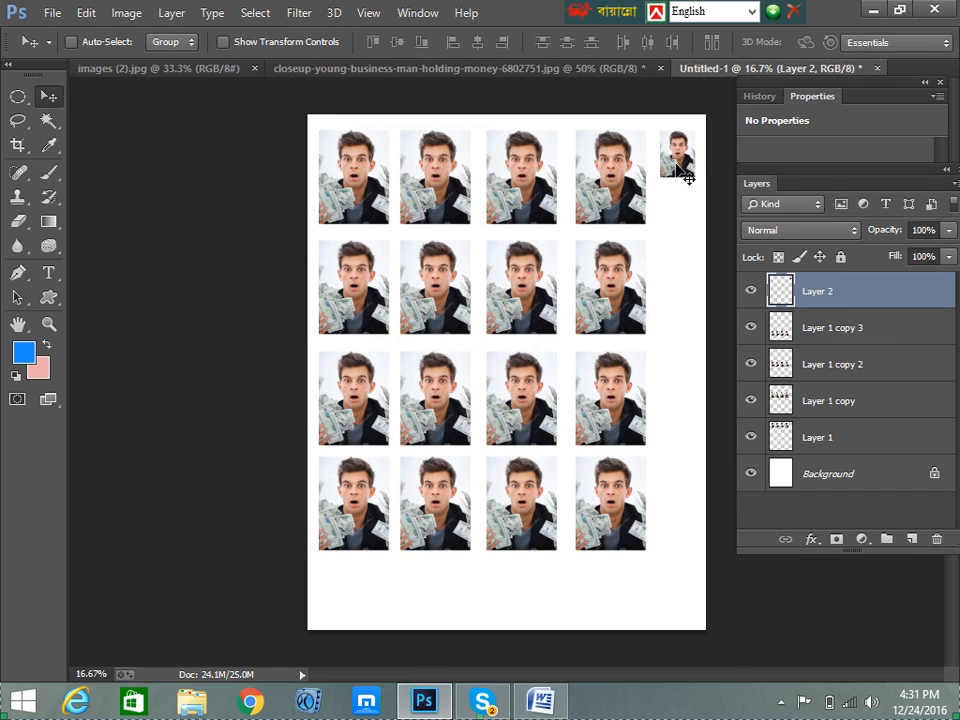
Return to the original businessman photo and undo its selection and resolution change
{"action": "left_click", "coordinate": [583, 69]}
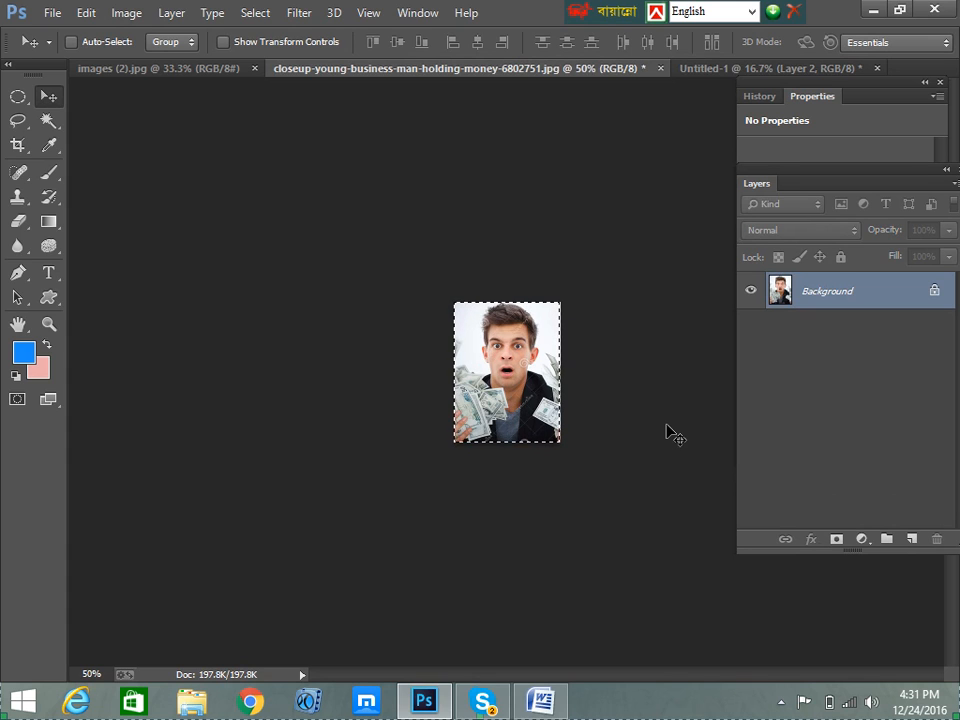
{"action": "left_click", "coordinate": [745, 68]}
{"action": "key", "text": "ctrl+d"}
{"action": "key", "text": "ctrl+alt+z"}
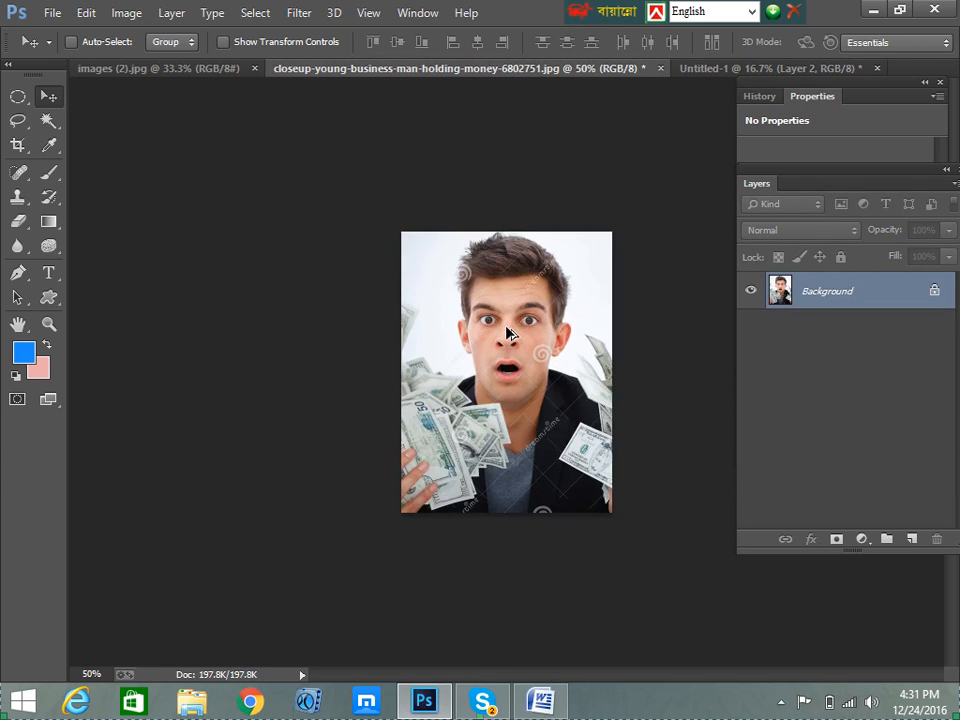
Crop the businessman photo to a 1:1 square ratio, positioned to keep the whole head in the frame
{"action": "left_click", "coordinate": [19, 148]}
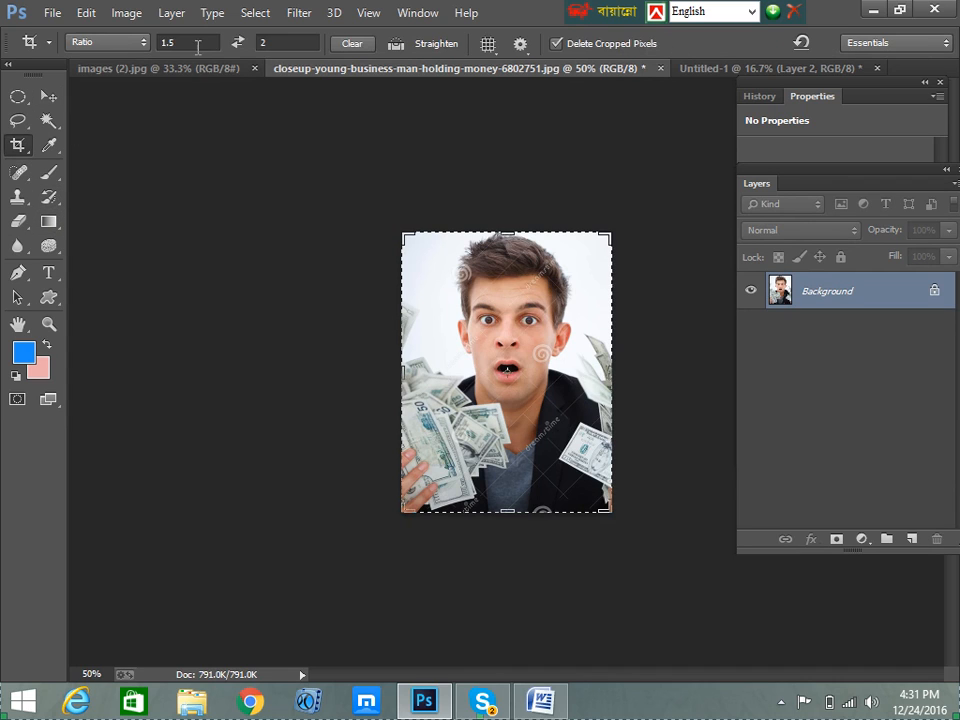
{"action": "left_click", "coordinate": [183, 43]}
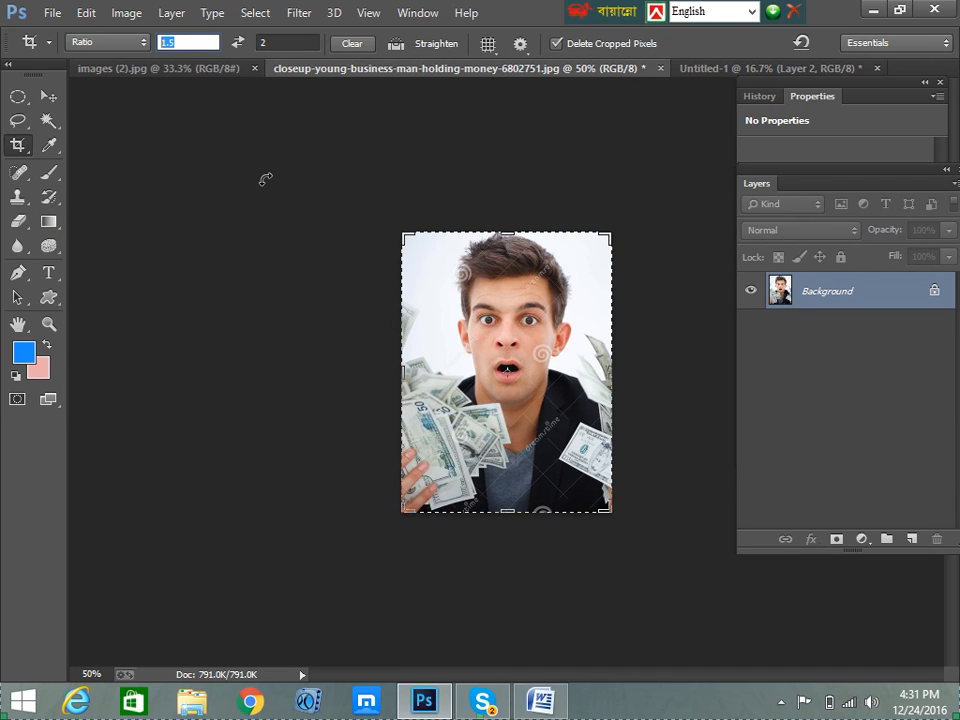
{"action": "type", "text": "1"}
{"action": "key", "text": "Tab"}
{"action": "type", "text": "1"}
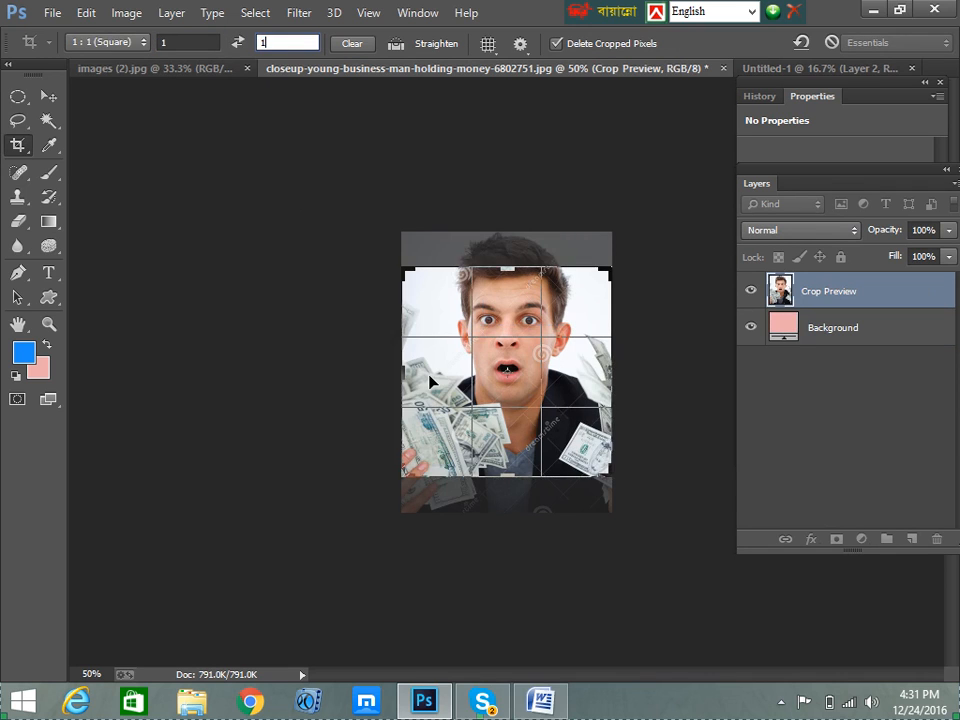
{"action": "left_click_drag", "start_coordinate": [516, 388], "coordinate": [521, 418]}
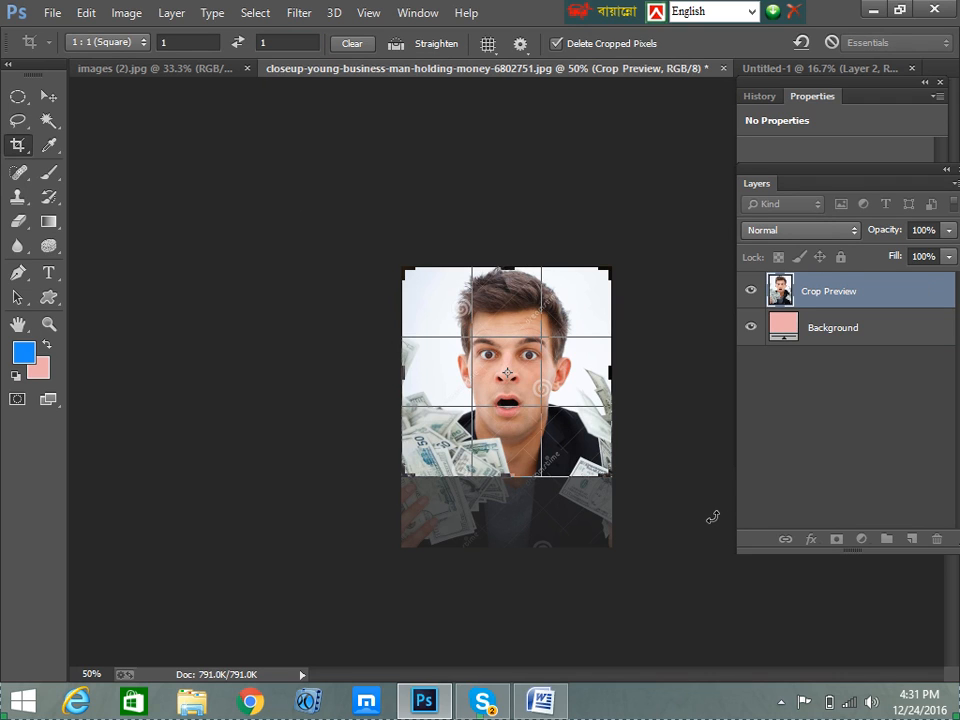
{"action": "key", "text": "Return"}
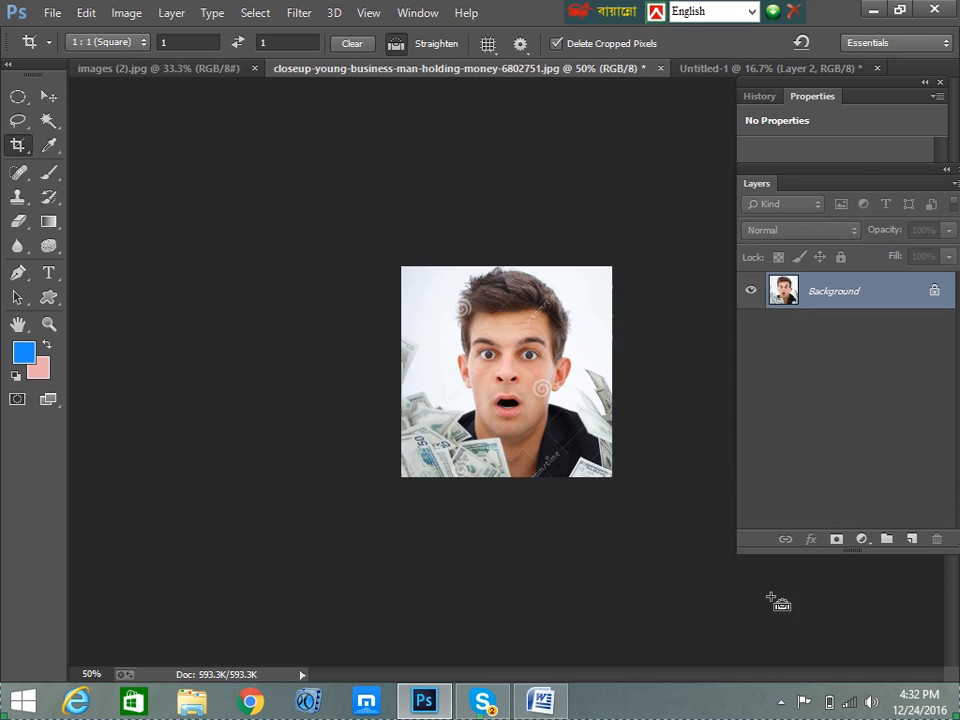
Select the entire square photo, copy it and paste it into the Letter-size document
{"action": "key", "text": "ctrl+a"}
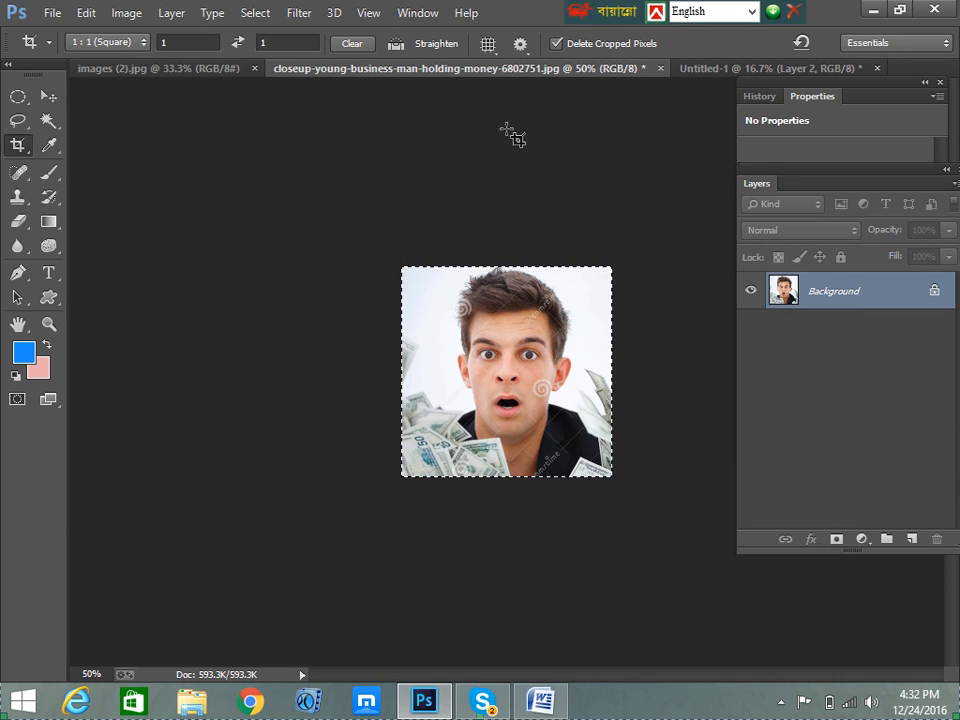
{"action": "left_click", "coordinate": [700, 68]}
{"action": "key", "text": "ctrl+v"}
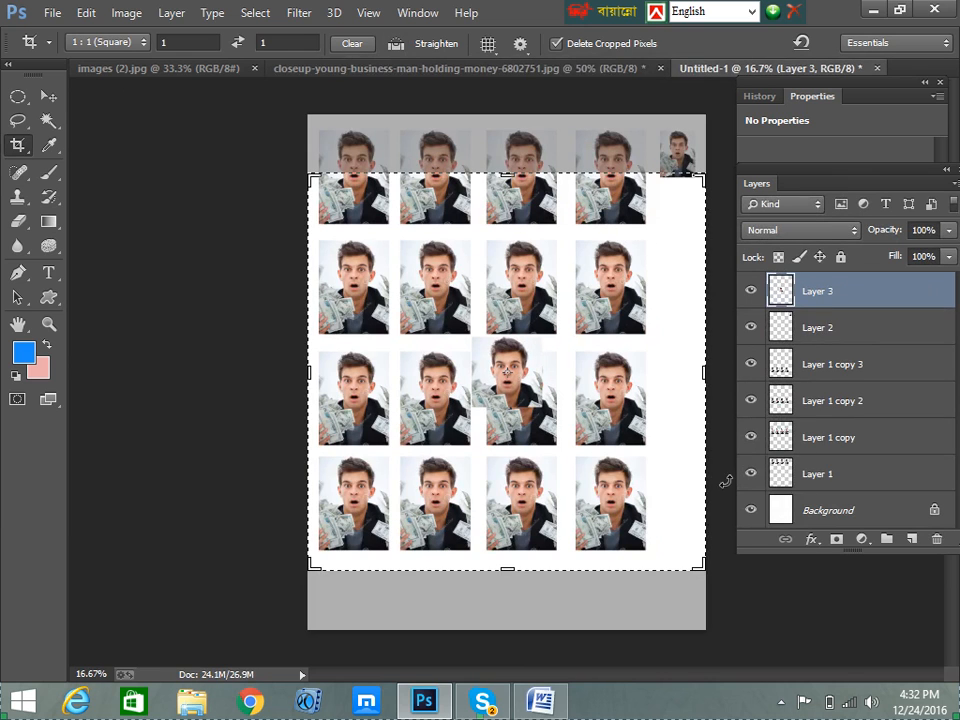
Discard the pending crop of the Letter page and move the square photo to its right edge, below the small photo
{"action": "left_click_drag", "start_coordinate": [499, 392], "coordinate": [590, 363]}
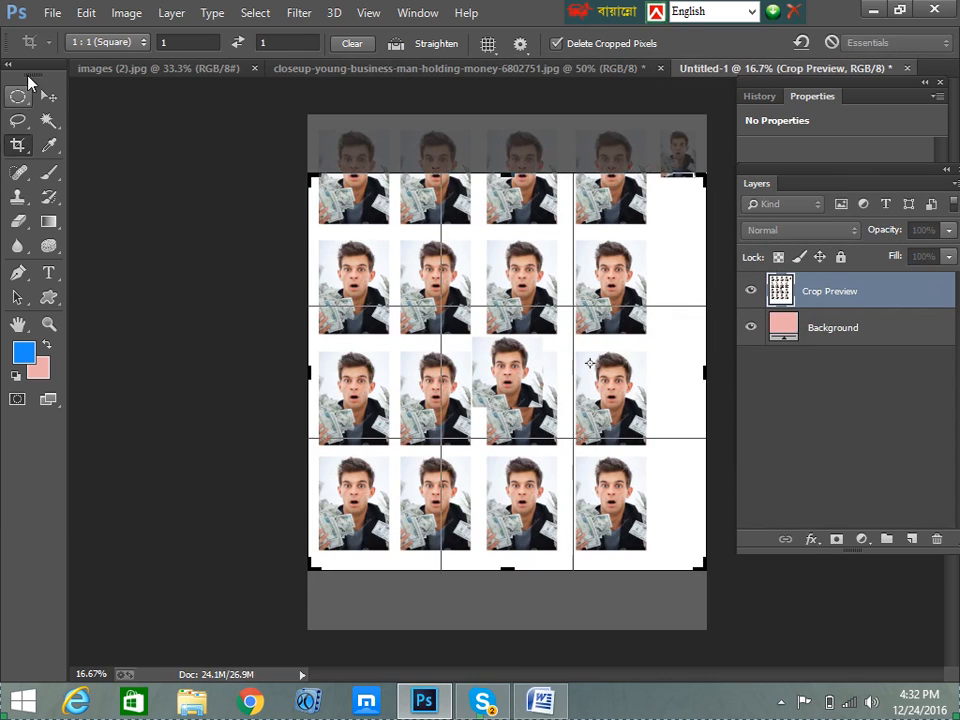
{"action": "left_click", "coordinate": [48, 96]}
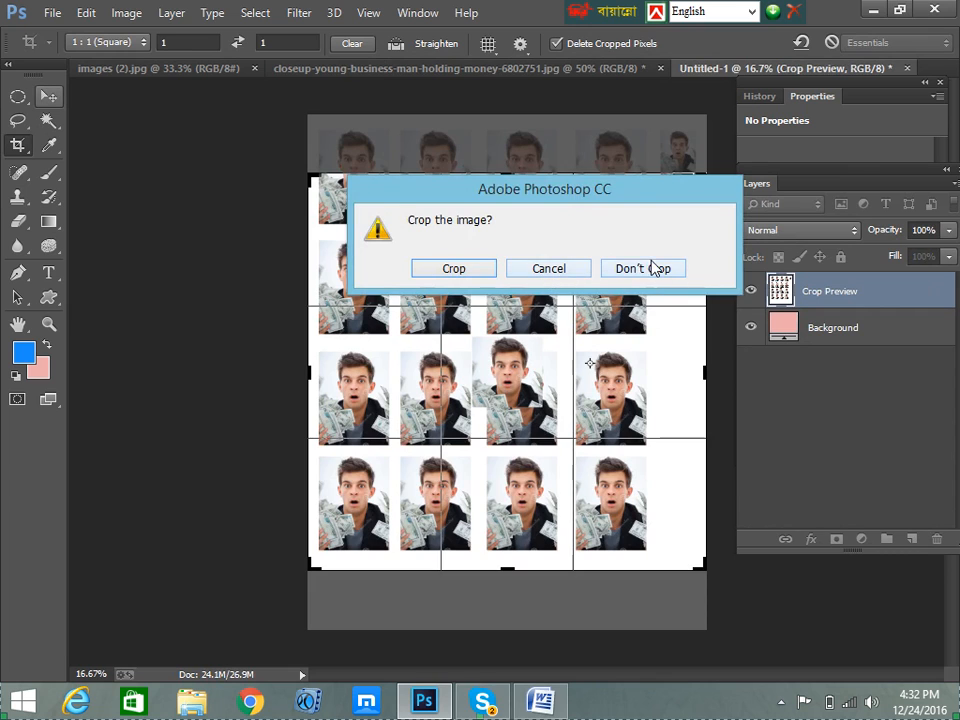
{"action": "left_click", "coordinate": [652, 268]}
{"action": "left_click_drag", "start_coordinate": [505, 378], "coordinate": [584, 590]}
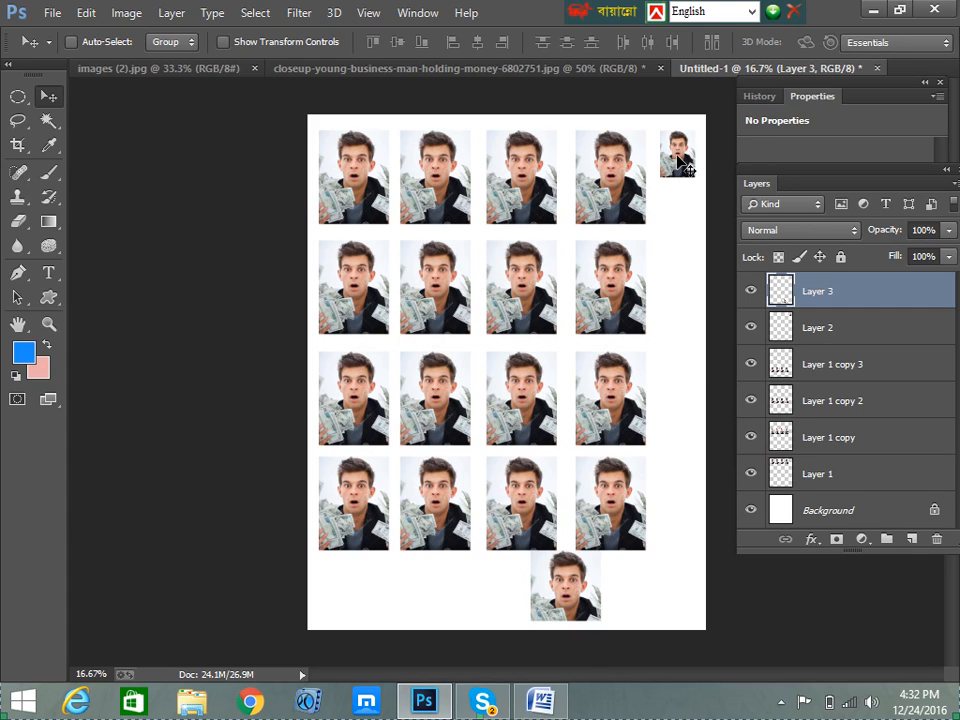
{"action": "left_click_drag", "start_coordinate": [565, 598], "coordinate": [670, 271]}
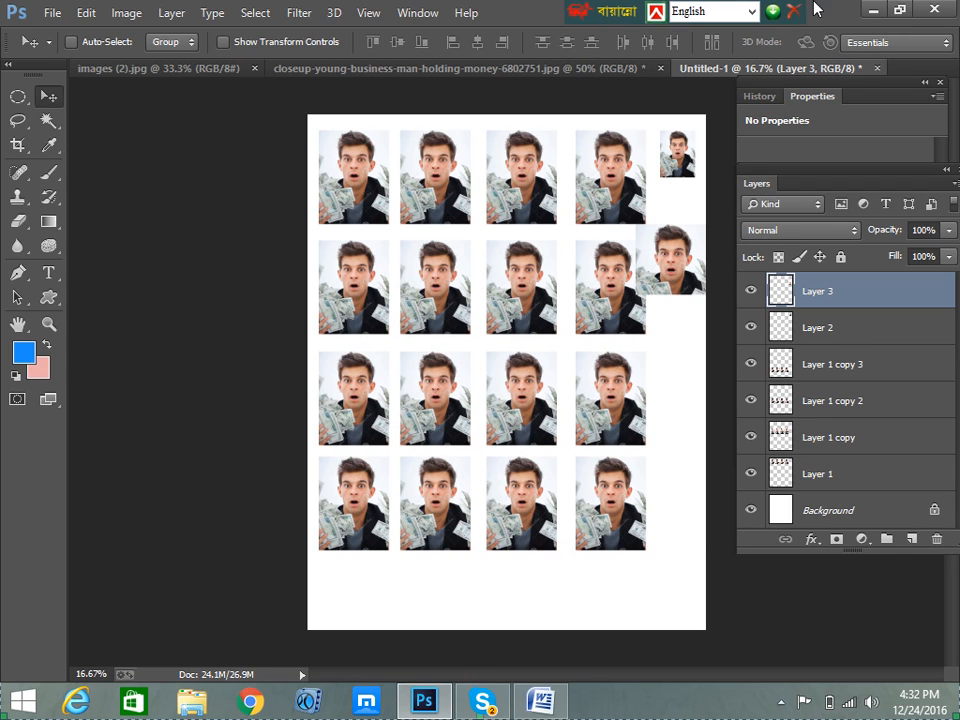
{"action": "left_click", "coordinate": [873, 13]}
{"action": "left_click", "coordinate": [781, 700]}
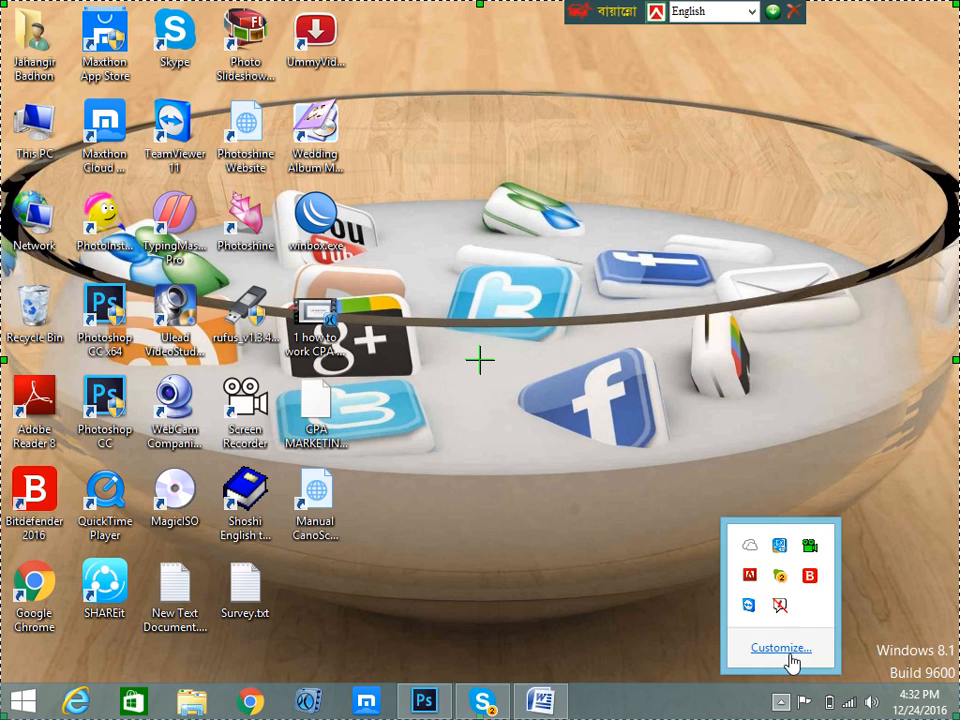
{"action": "right_click", "coordinate": [810, 547]}
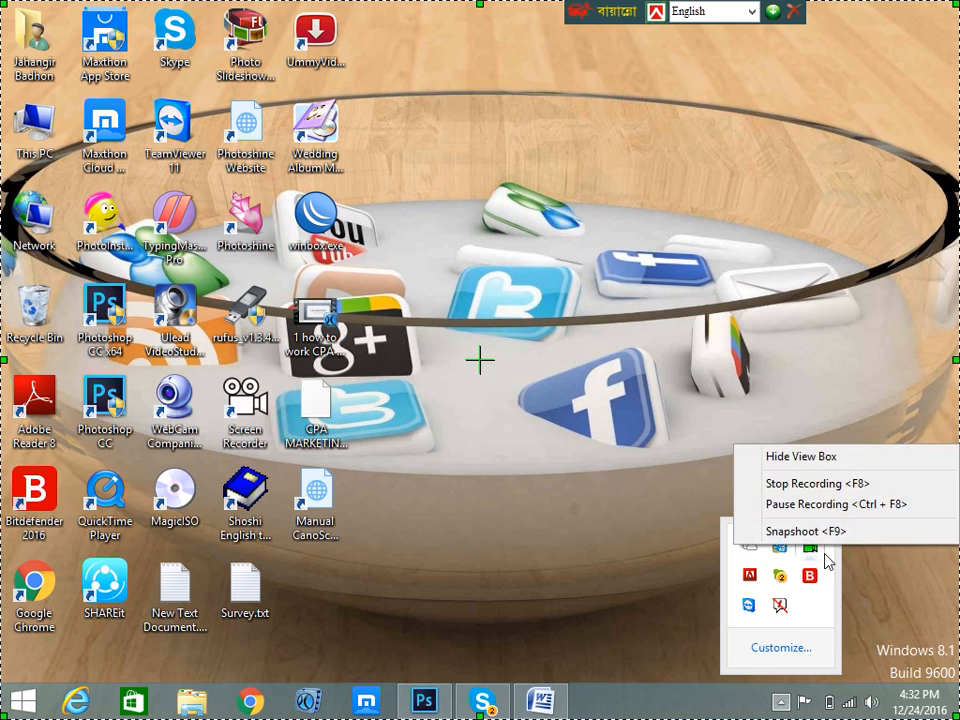